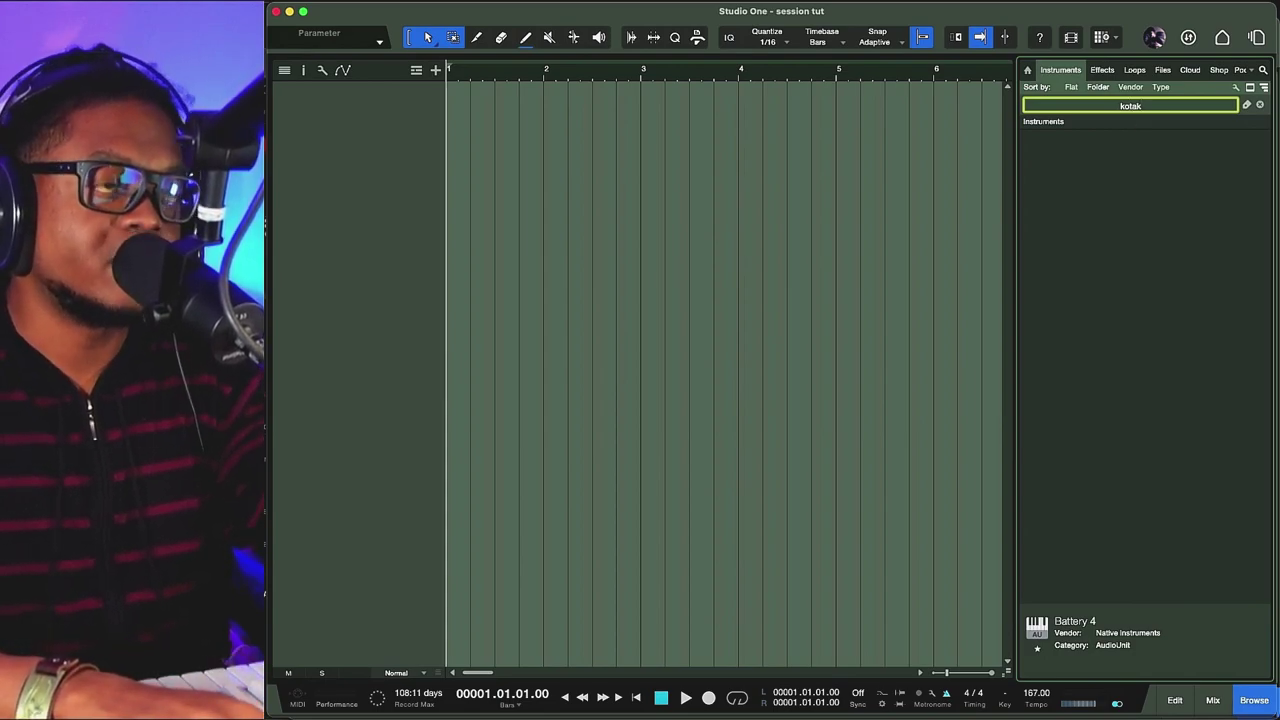
# Step: Search the instruments for "kontakt" and load Kontakt 7 onto a new track, moving its window clear of the track list
pyautogui.write('n')
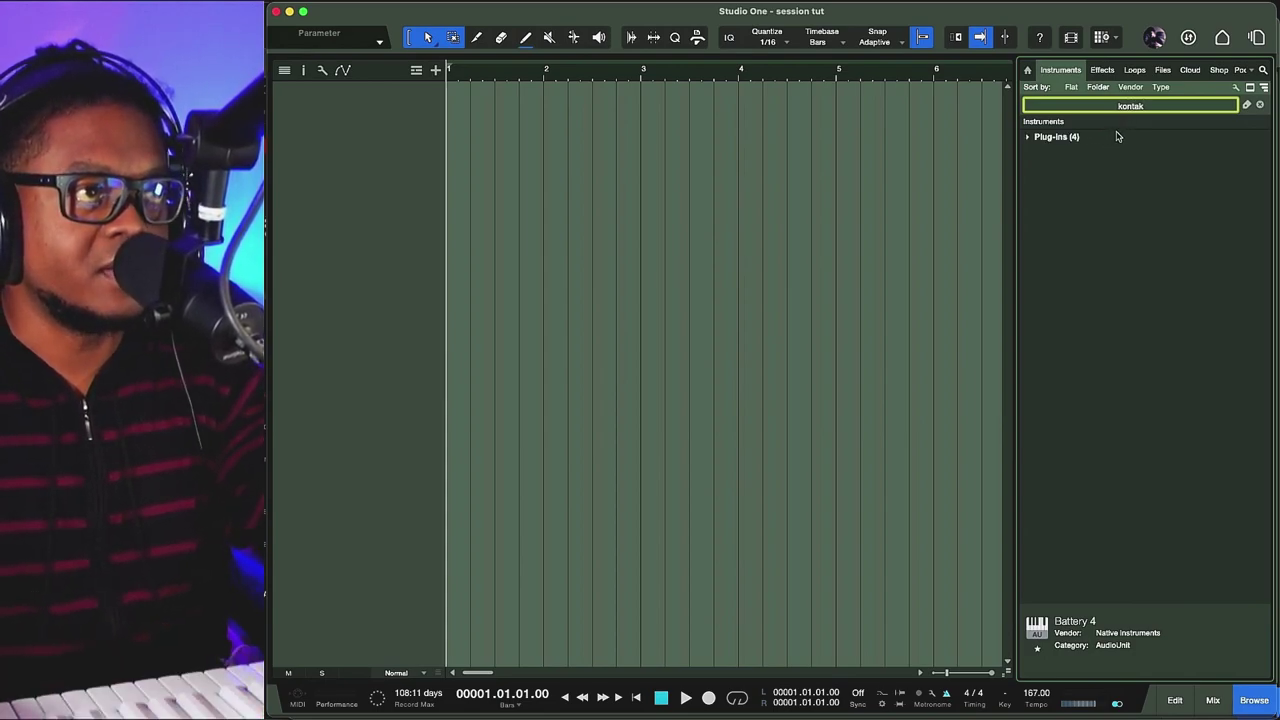
pyautogui.click(1152, 105)
pyautogui.write('t')
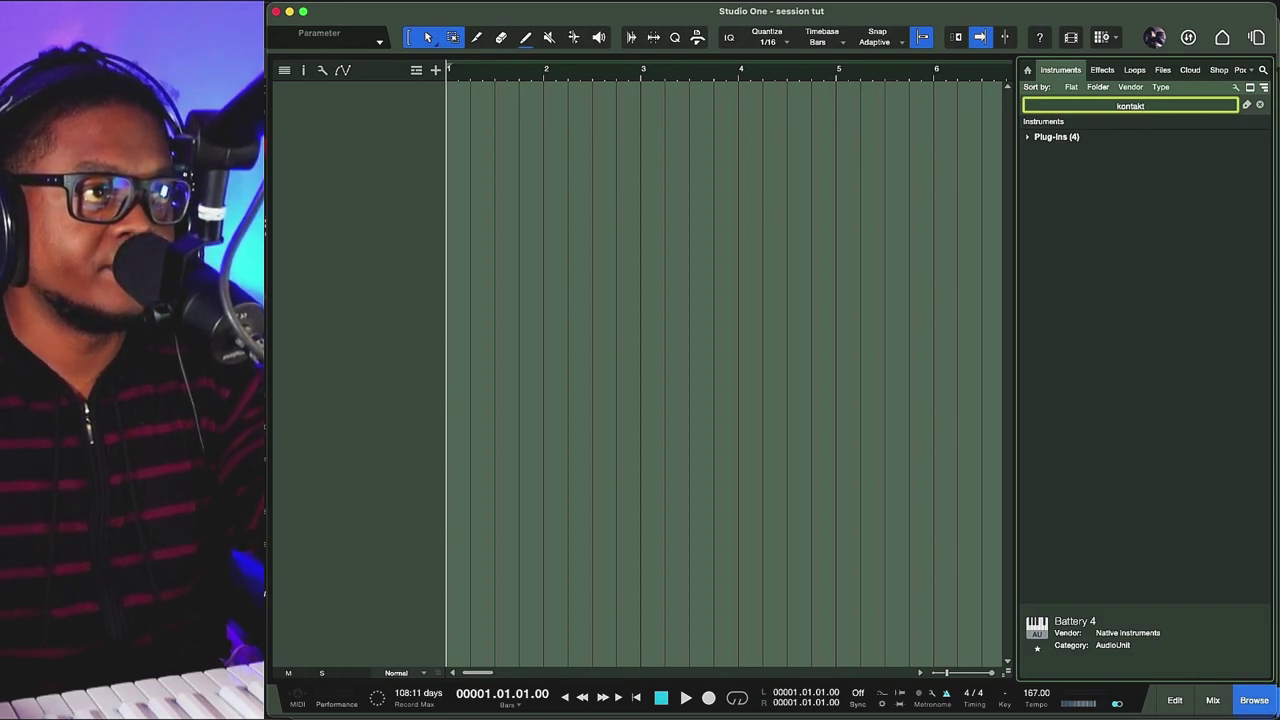
pyautogui.click(1027, 138)
pyautogui.click(1058, 258)
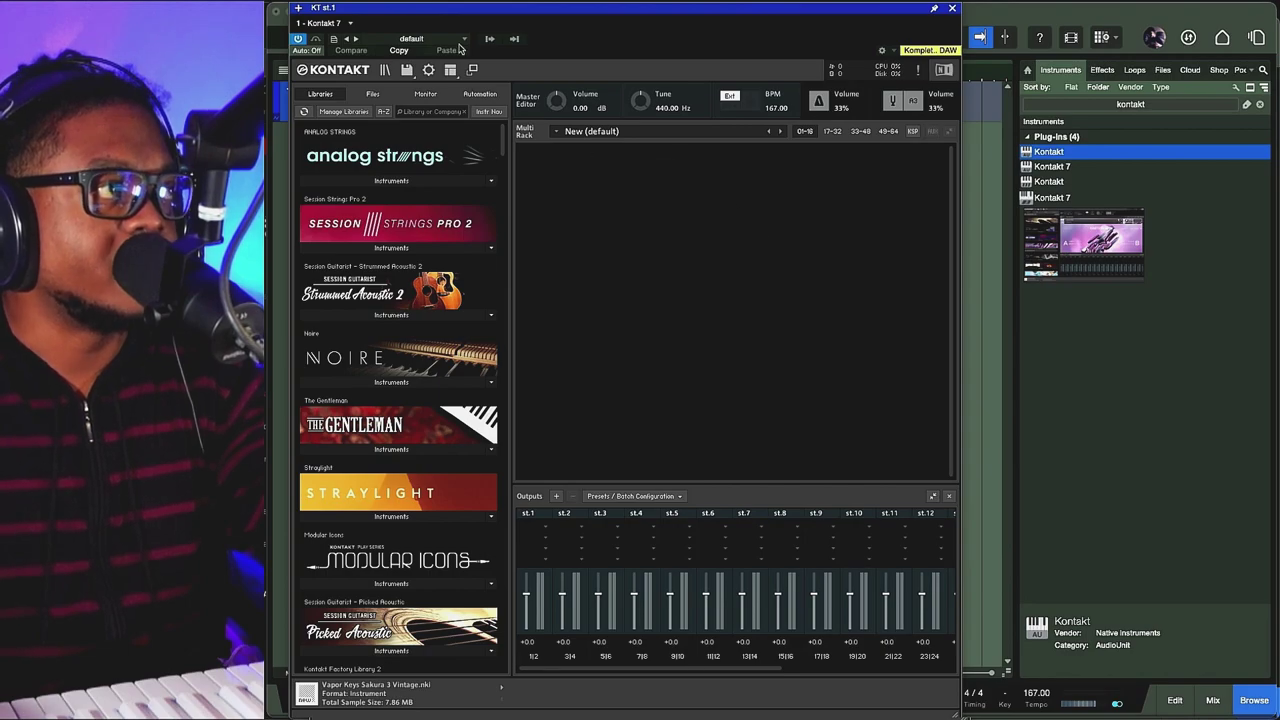
pyautogui.moveTo(471, 17); pyautogui.dragTo(684, 62)
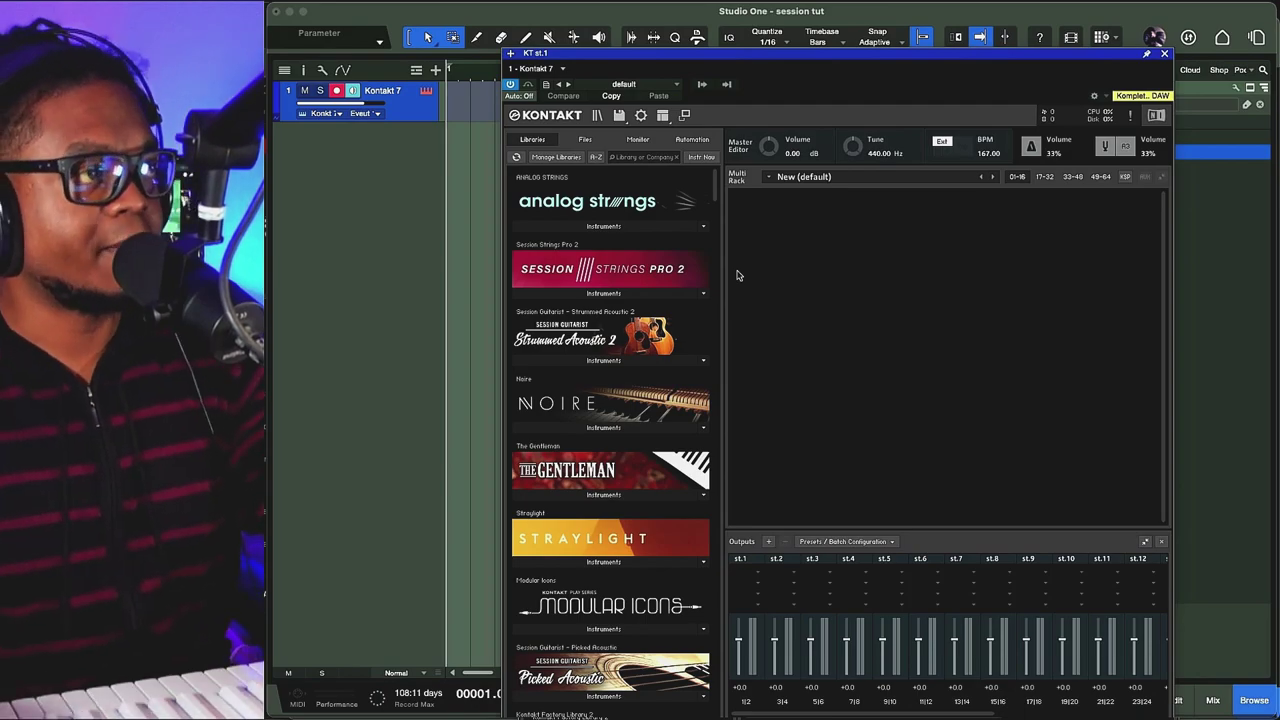
# Step: Load the 40s Very Own - Drums instrument from its library into the Kontakt rack
pyautogui.scroll(-5, 630, 320)
pyautogui.scroll(-10, 630, 320)
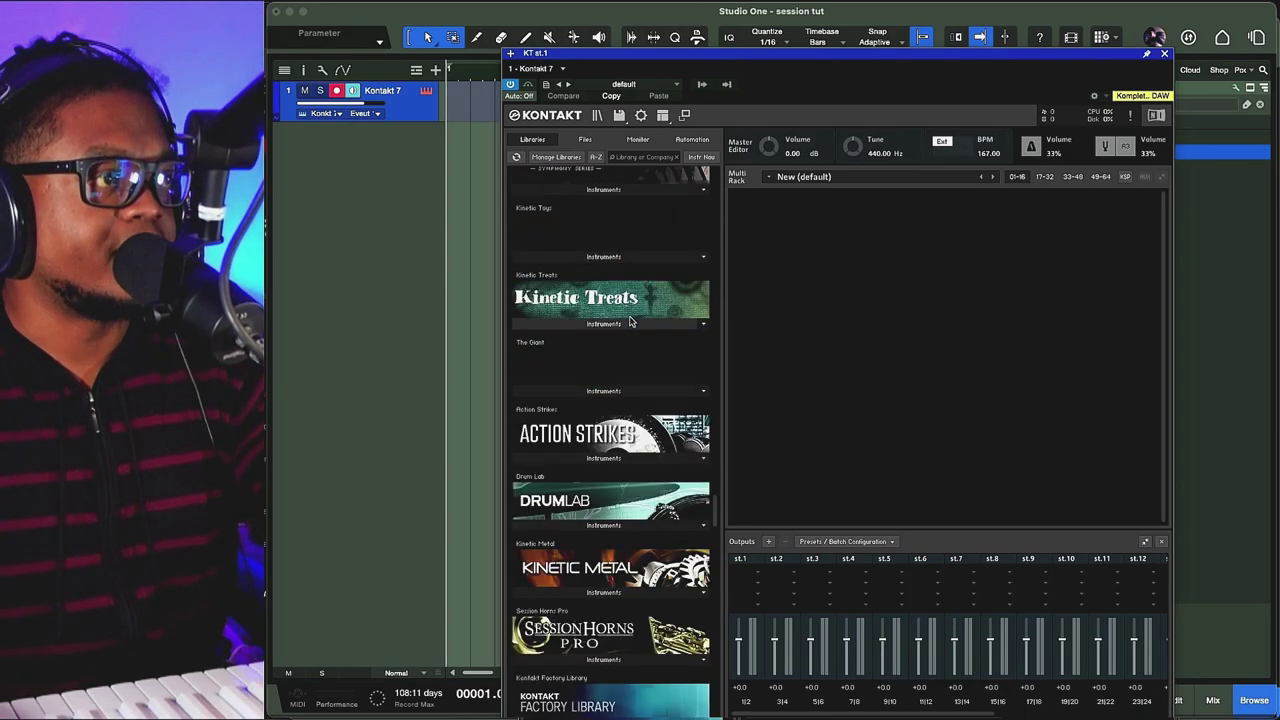
pyautogui.scroll(-15, 630, 322)
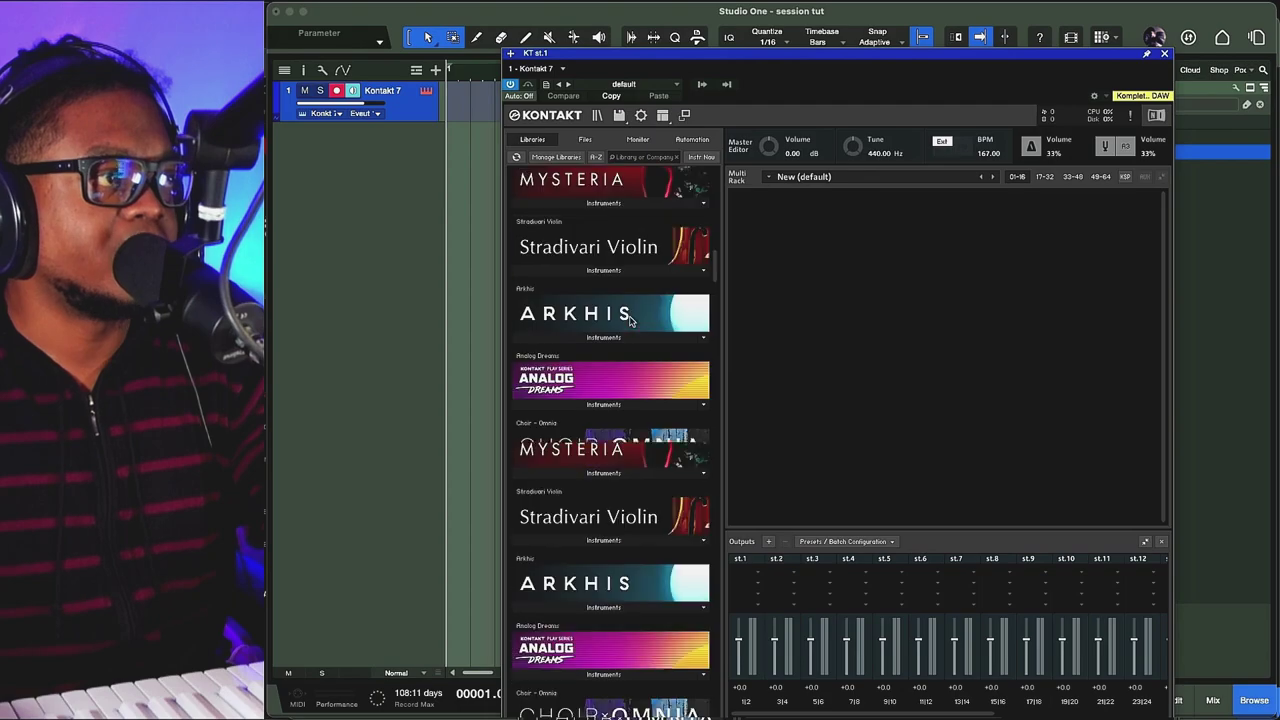
pyautogui.click(622, 272)
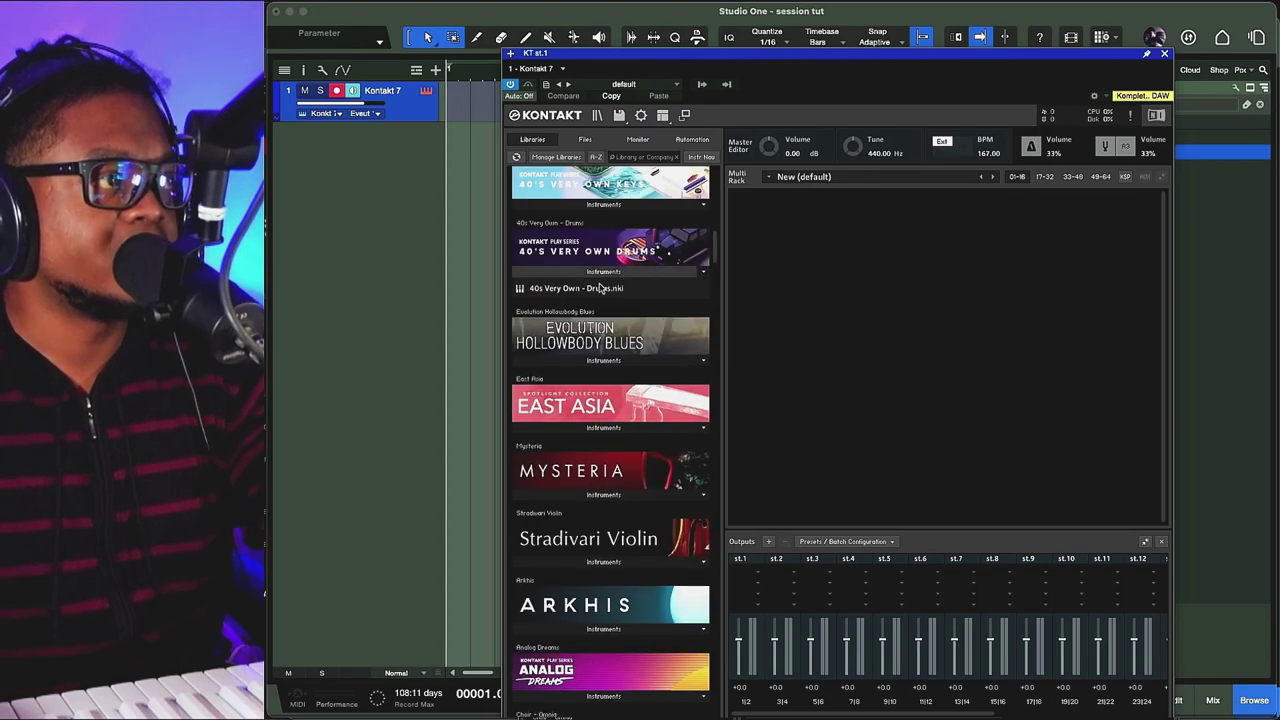
pyautogui.doubleClick(601, 289)
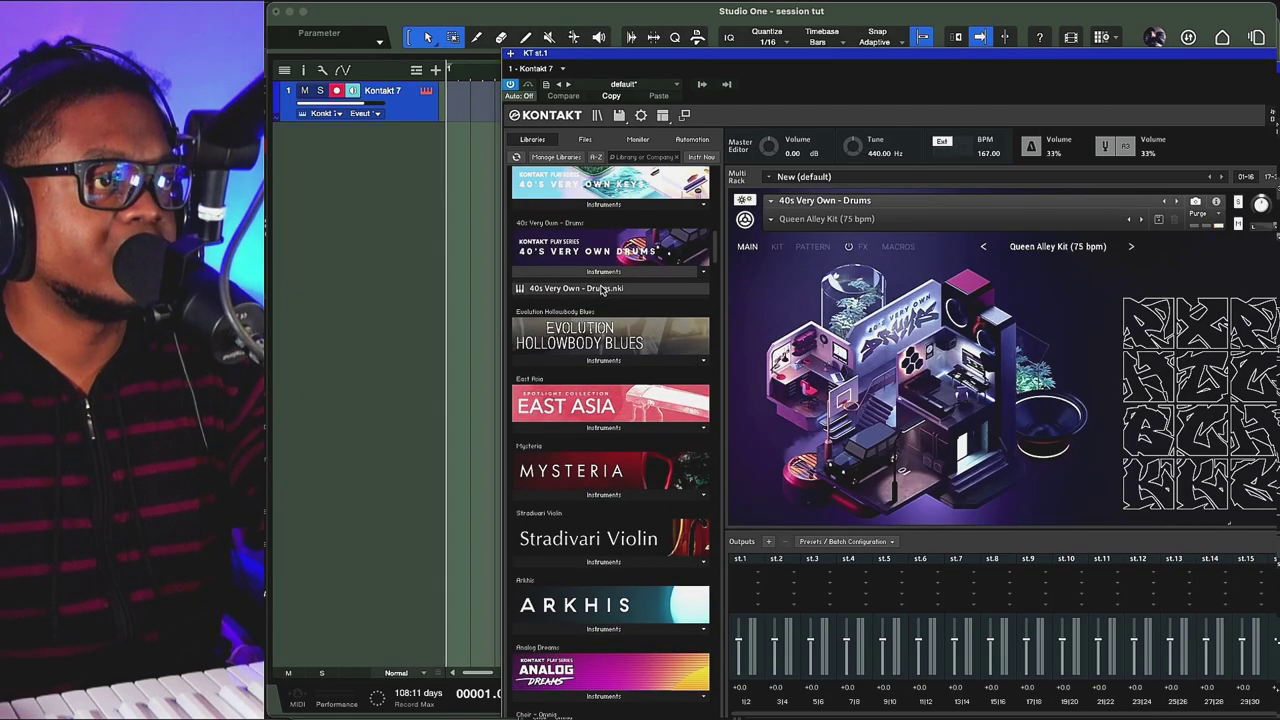
# Step: Load Analog Dreams.nki from the Analog Dreams library into the Kontakt rack and collapse its view
pyautogui.scroll(-5, 632, 406)
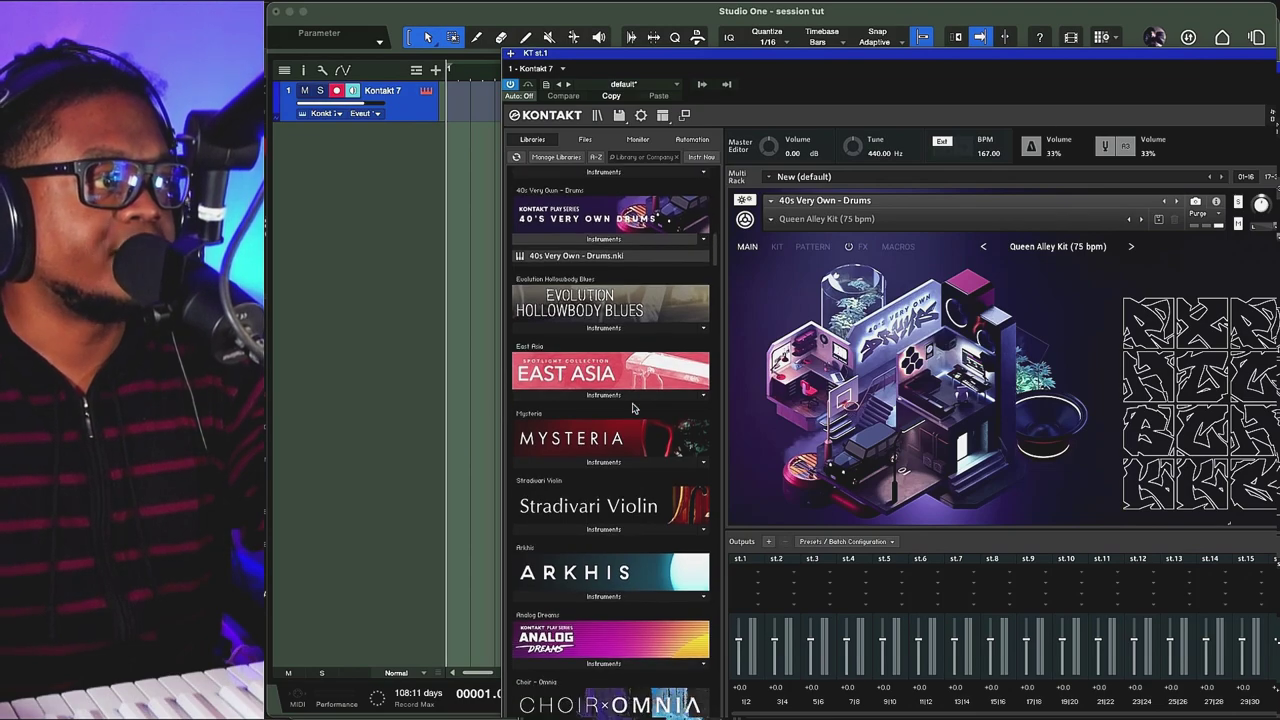
pyautogui.scroll(-2, 632, 407)
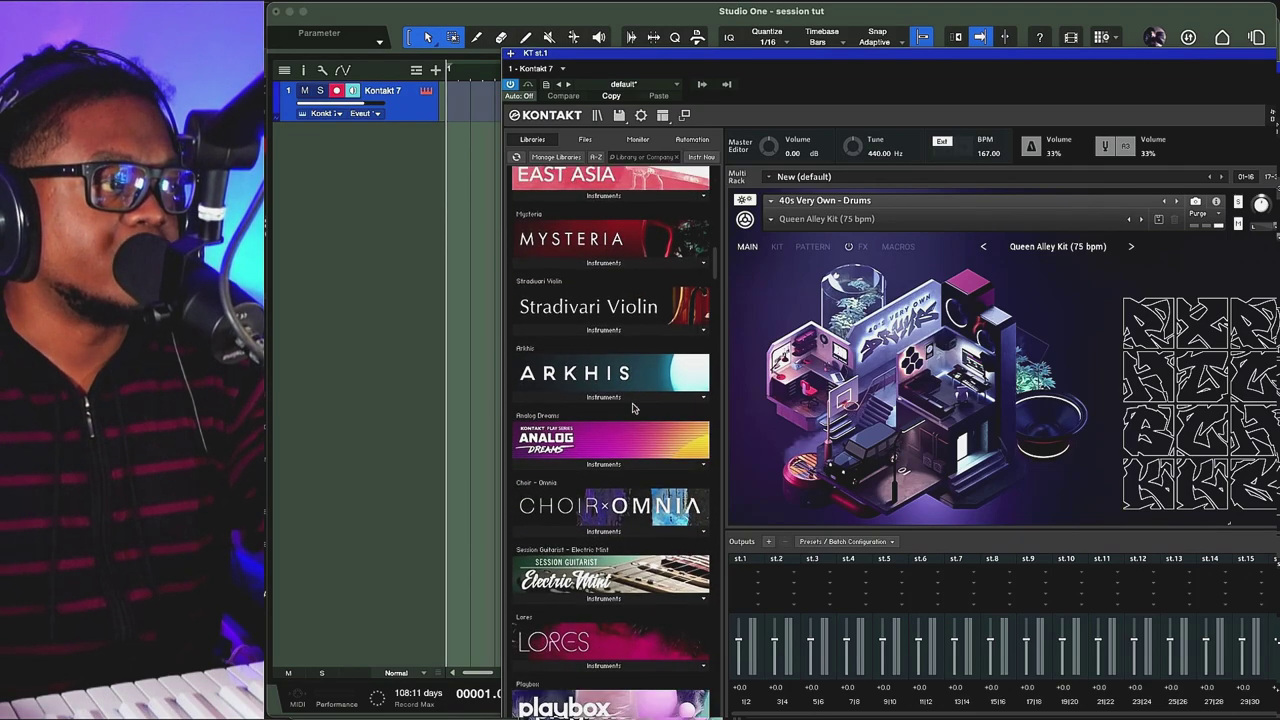
pyautogui.click(628, 466)
pyautogui.moveTo(588, 502); pyautogui.dragTo(856, 421)
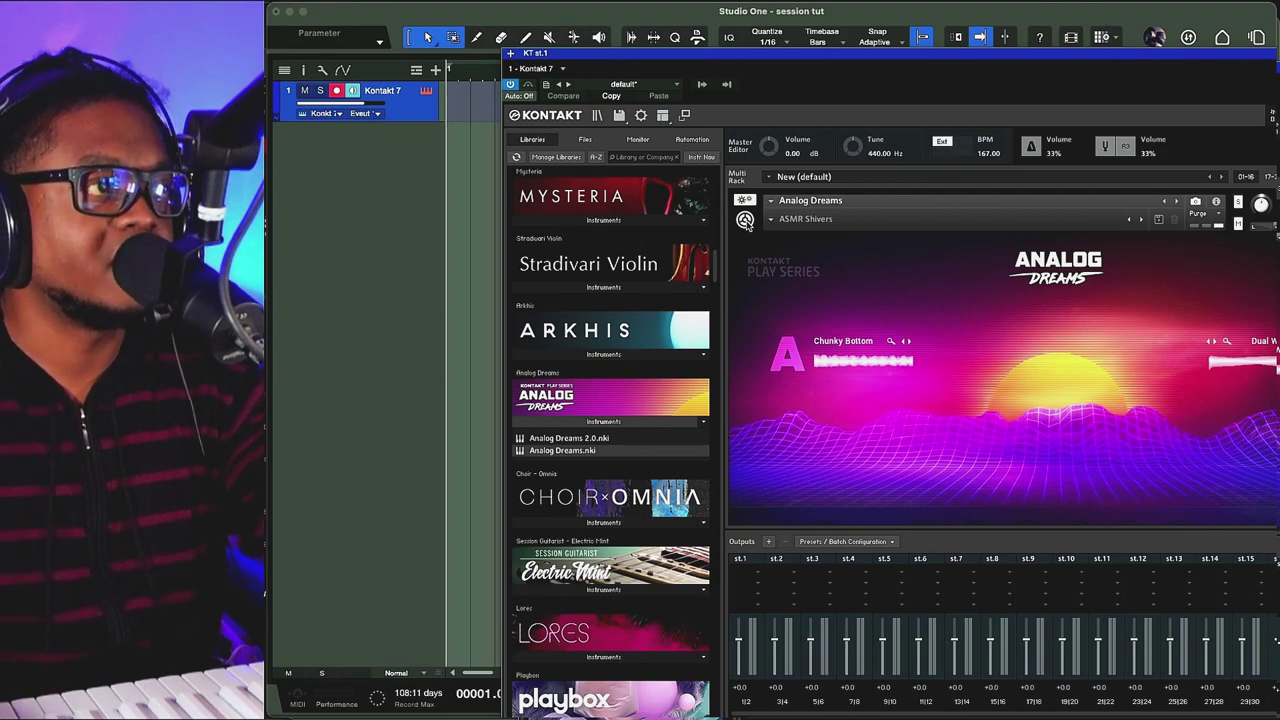
pyautogui.click(745, 221)
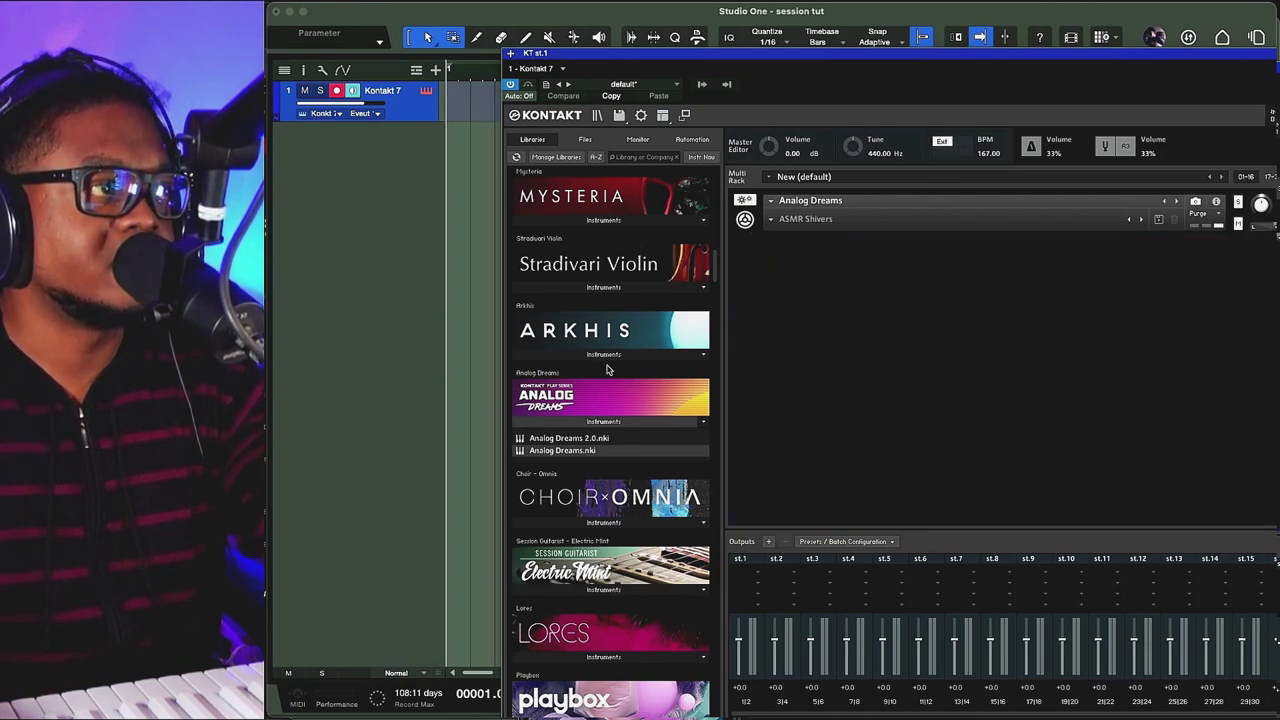
# Step: Add Ignition Keys.nki below Analog Dreams in the rack and collapse it, repositioning the Kontakt window to show the full rack
pyautogui.scroll(-10, 606, 370)
pyautogui.scroll(-2, 611, 477)
pyautogui.scroll(-3, 611, 477)
pyautogui.click(591, 598)
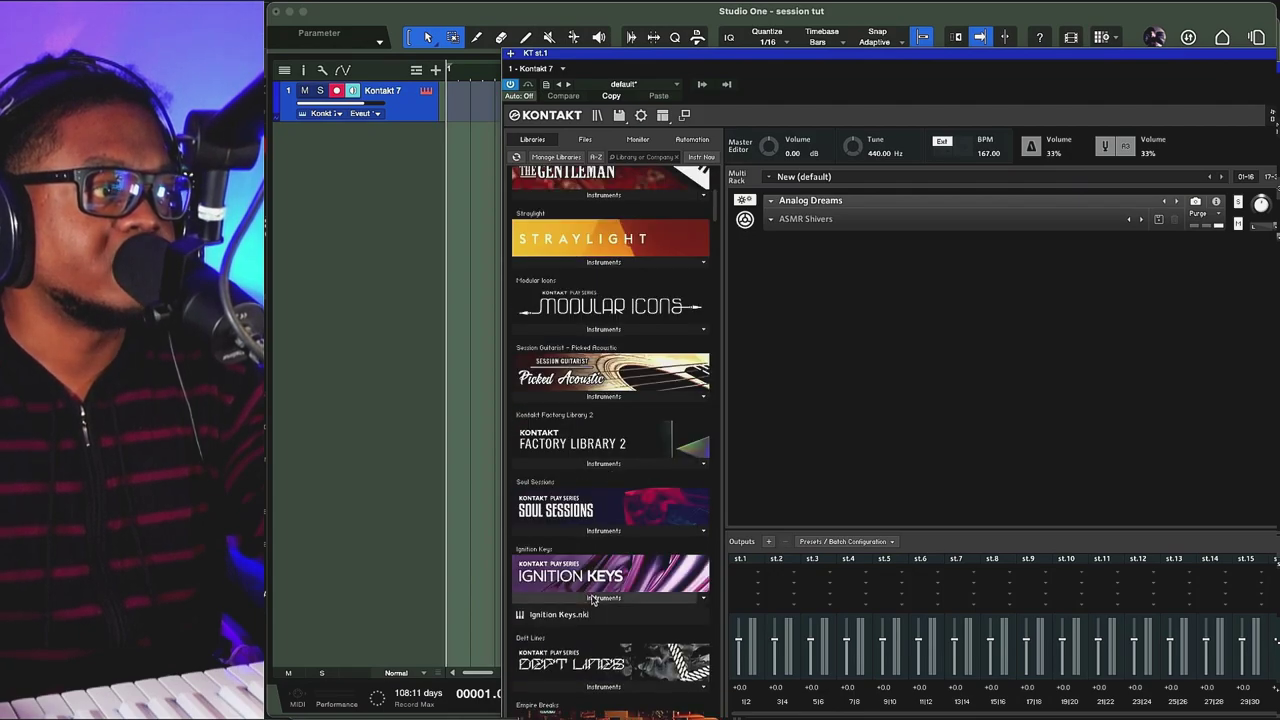
pyautogui.moveTo(590, 612); pyautogui.dragTo(874, 346)
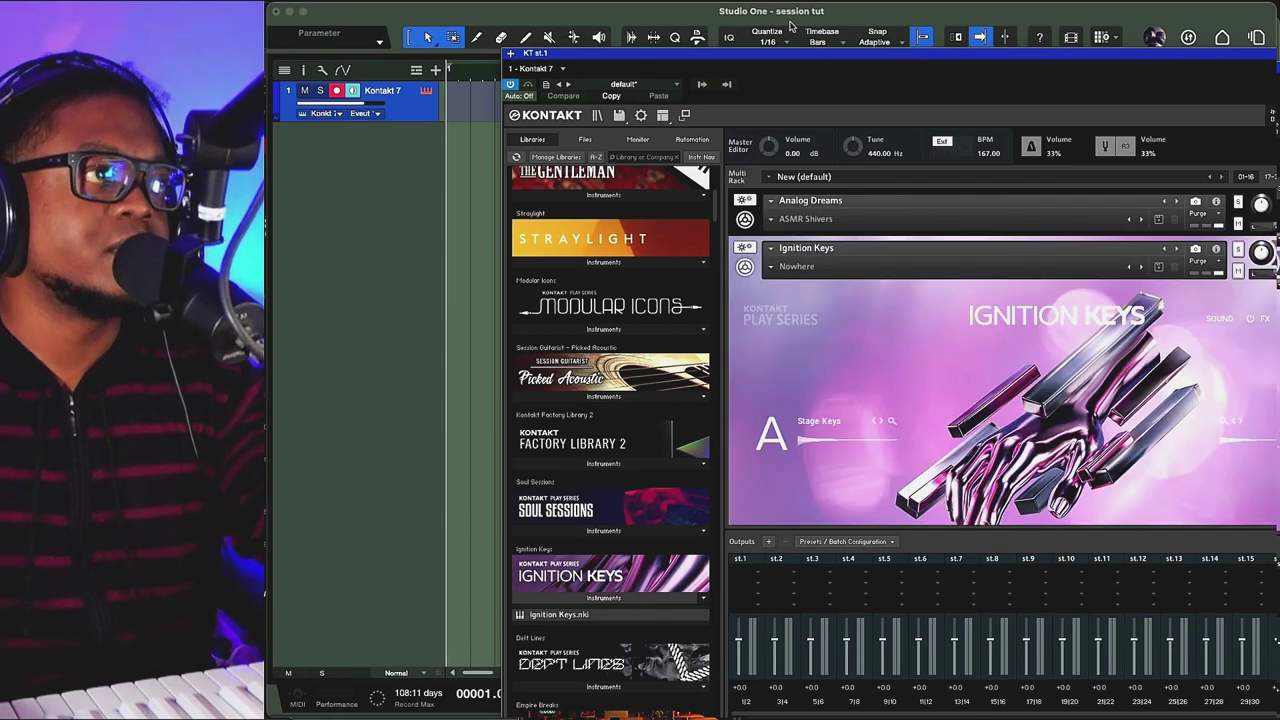
pyautogui.moveTo(810, 57); pyautogui.dragTo(648, 11)
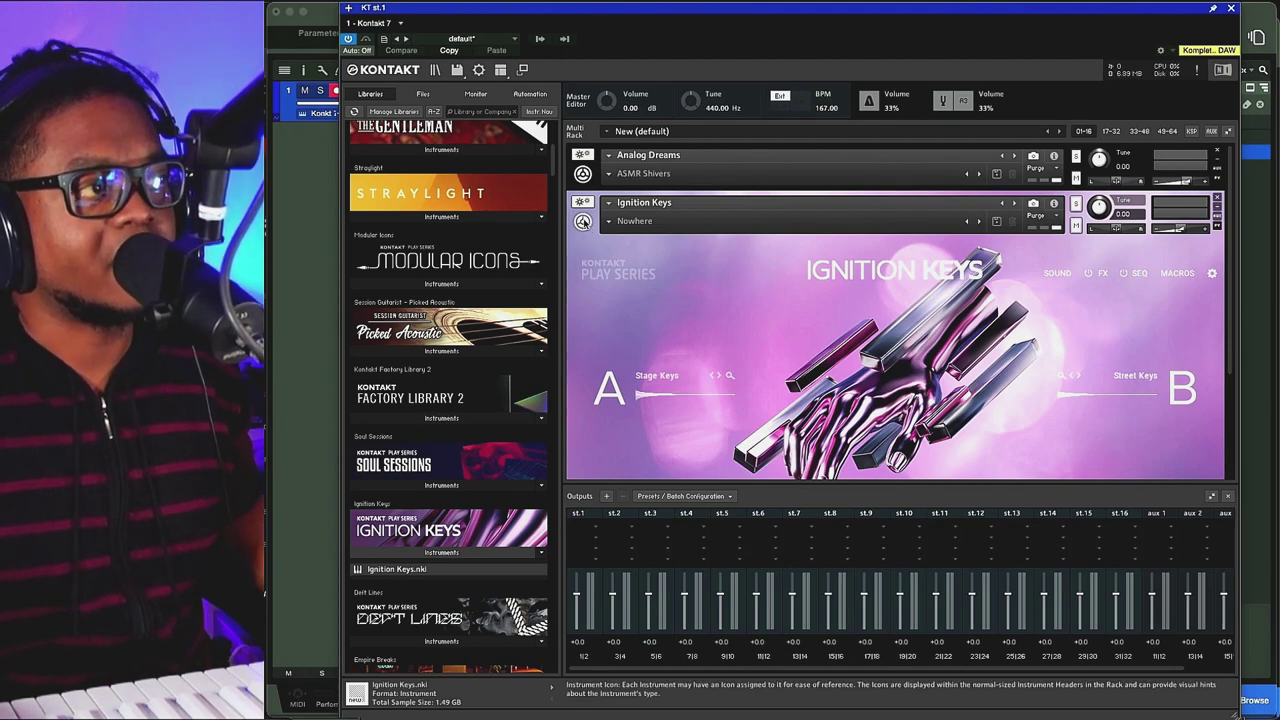
pyautogui.click(583, 221)
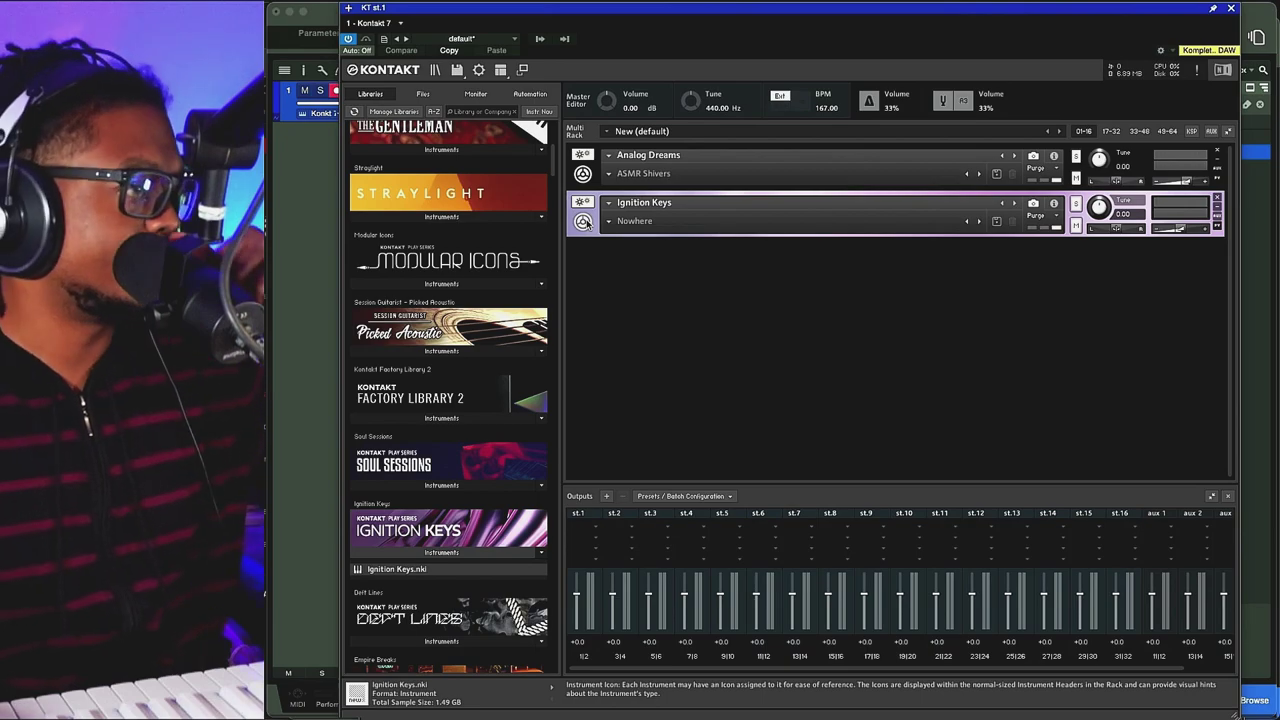
# Step: Add Picked Acoustic.nki from the Session Guitarist library below Ignition Keys and look over its interface and patterns
pyautogui.click(440, 352)
pyautogui.click(415, 381)
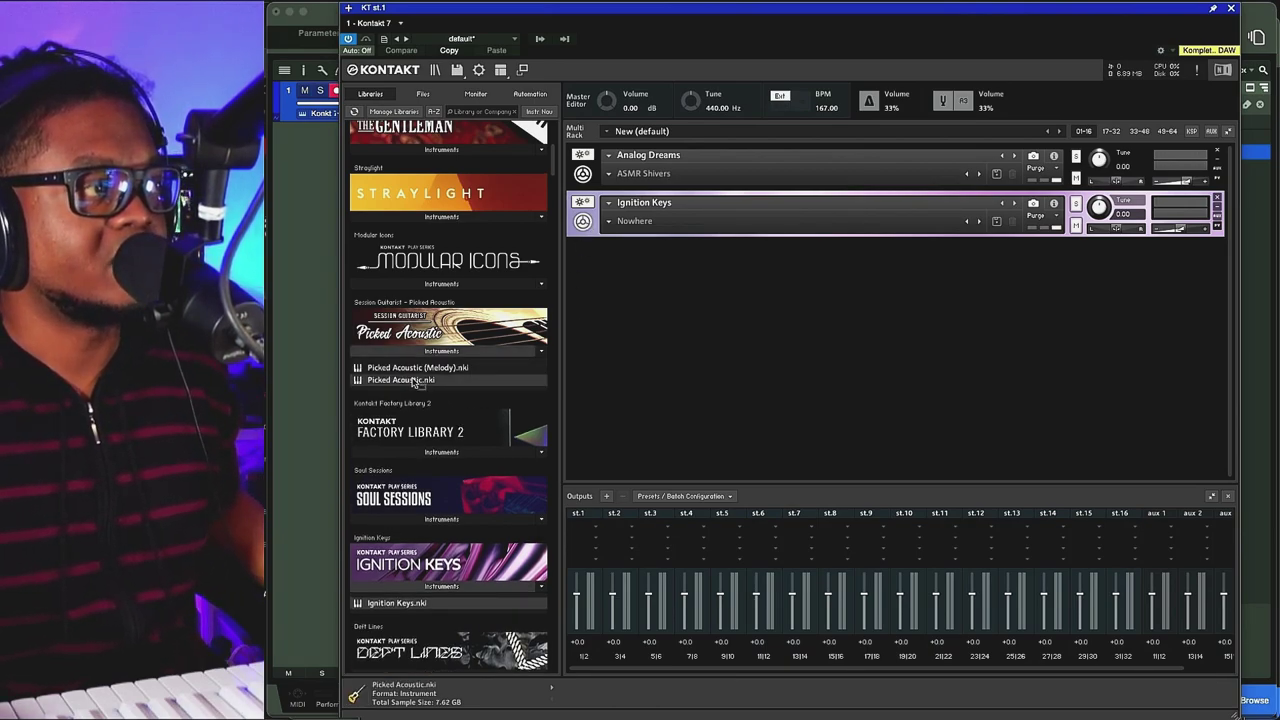
pyautogui.moveTo(428, 381); pyautogui.dragTo(702, 289)
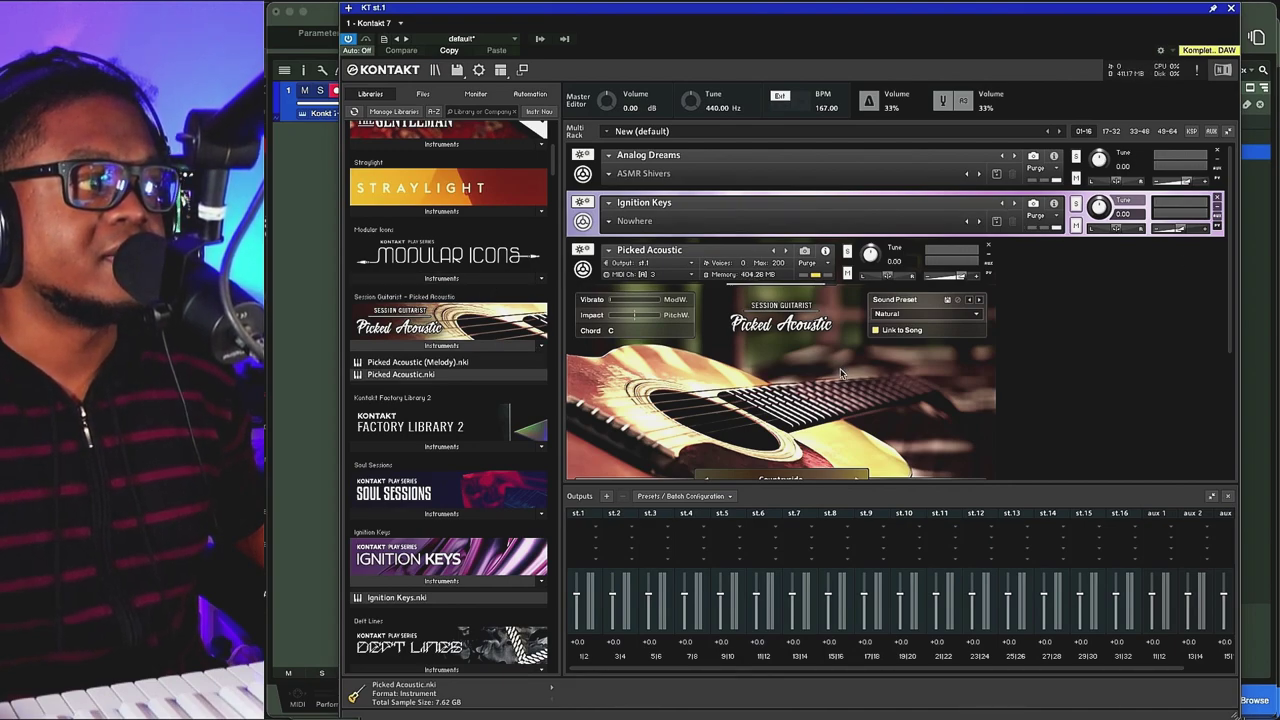
pyautogui.scroll(-4, 843, 373)
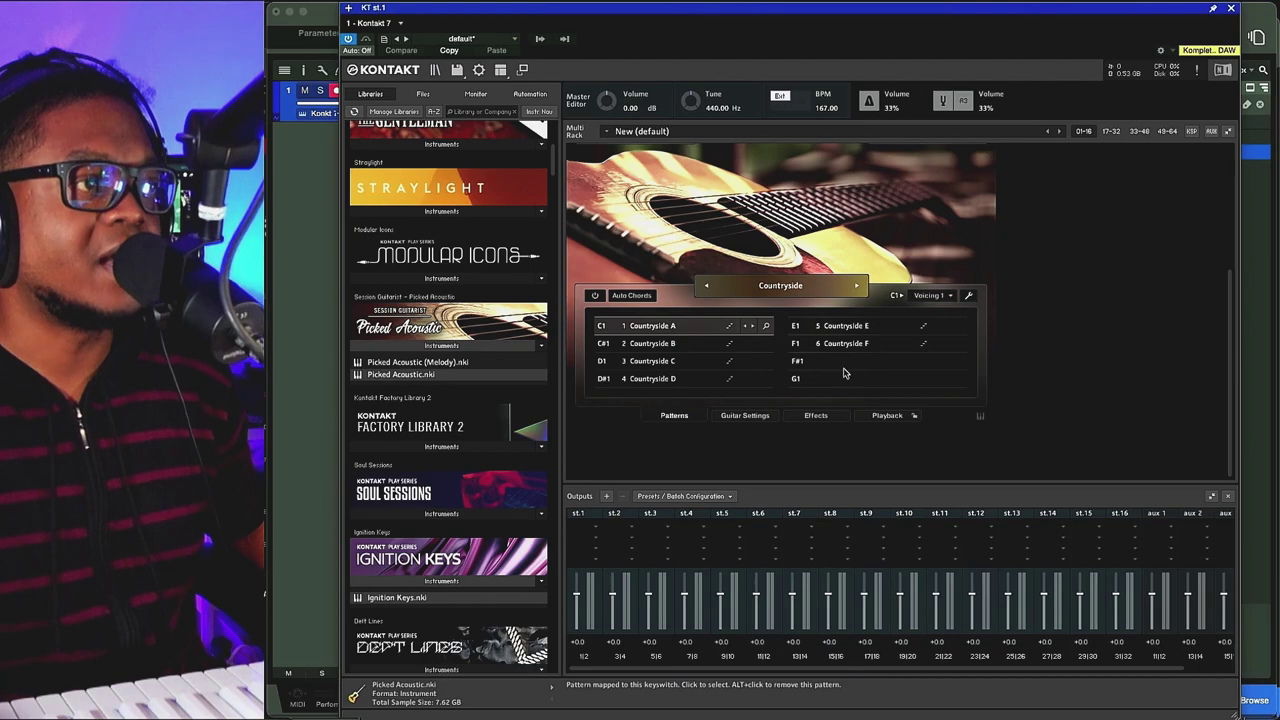
pyautogui.scroll(5, 843, 373)
pyautogui.scroll(-1, 843, 373)
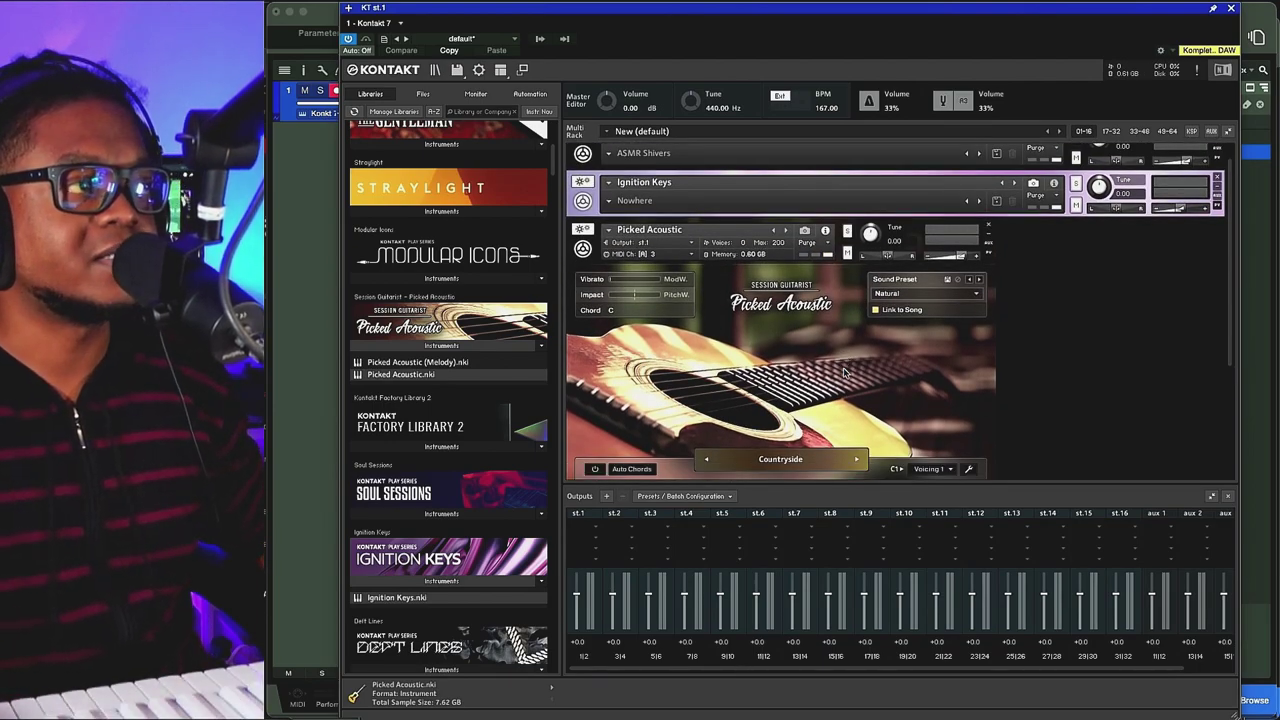
pyautogui.scroll(-1, 843, 373)
pyautogui.scroll(-3, 843, 373)
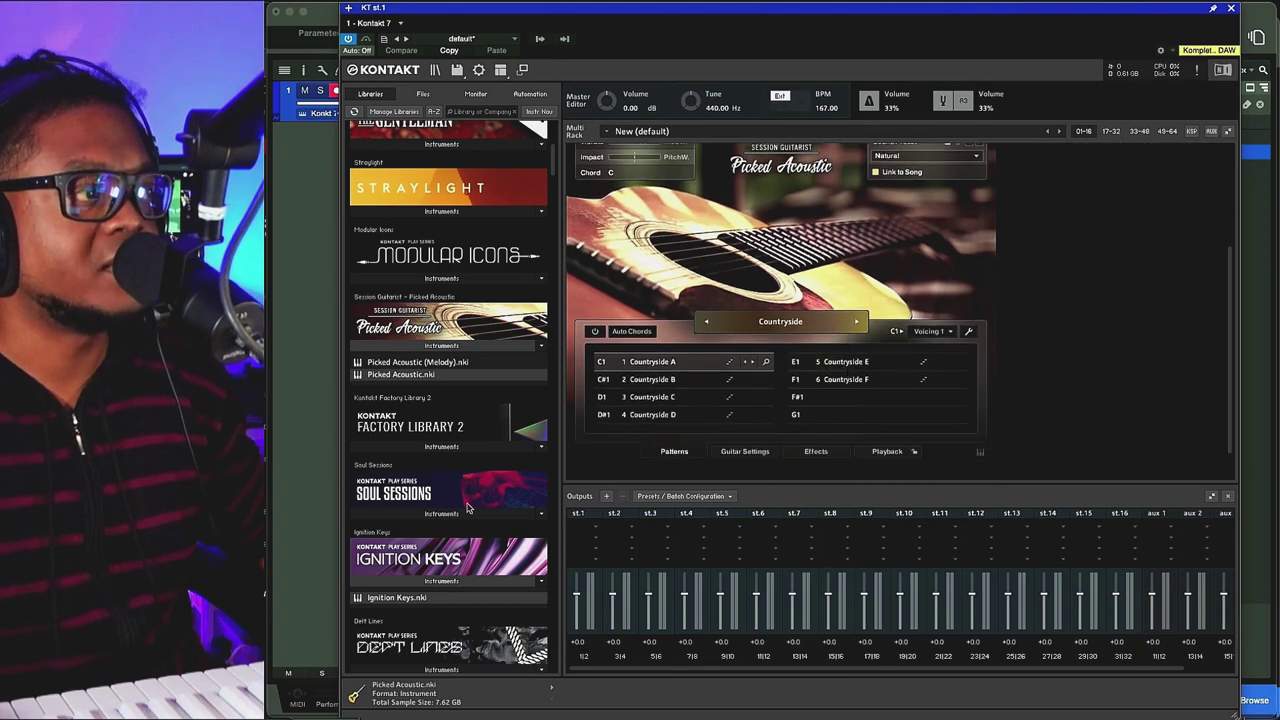
# Step: Collapse Picked Acoustic in the rack, and add Empire Breaks.nki below it as a collapsed instrument
pyautogui.scroll(-7, 465, 500)
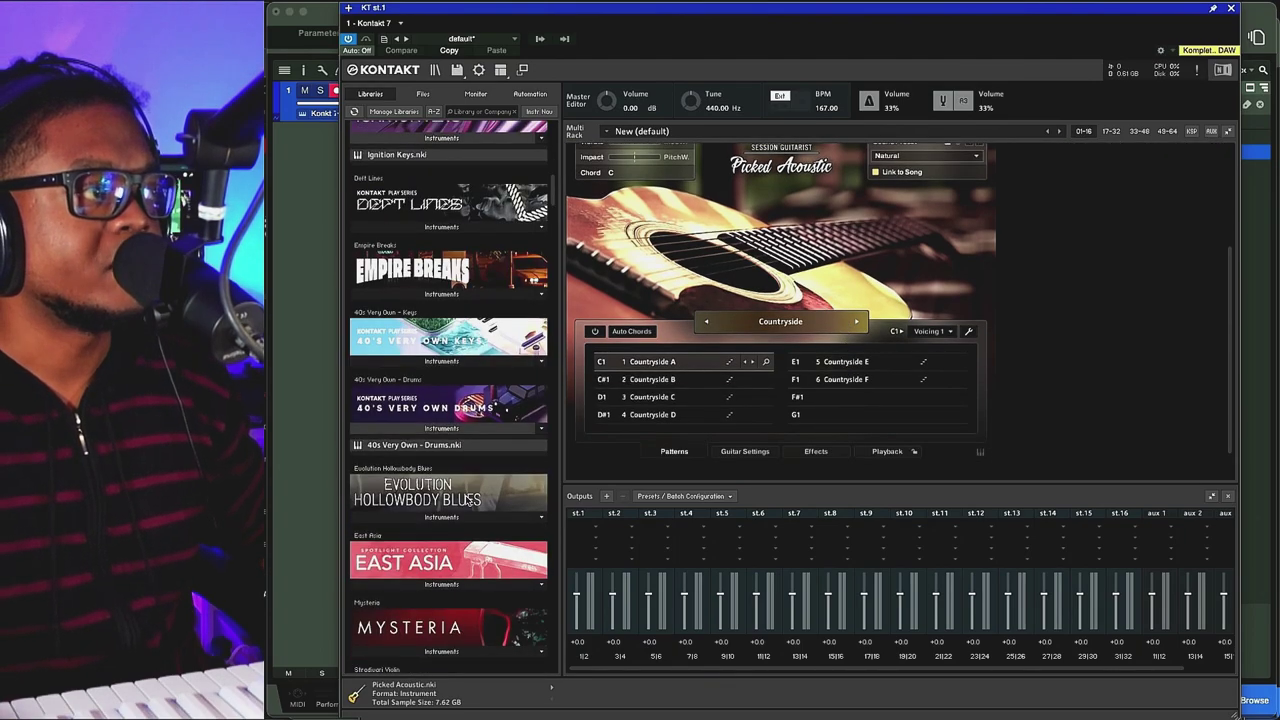
pyautogui.click(440, 294)
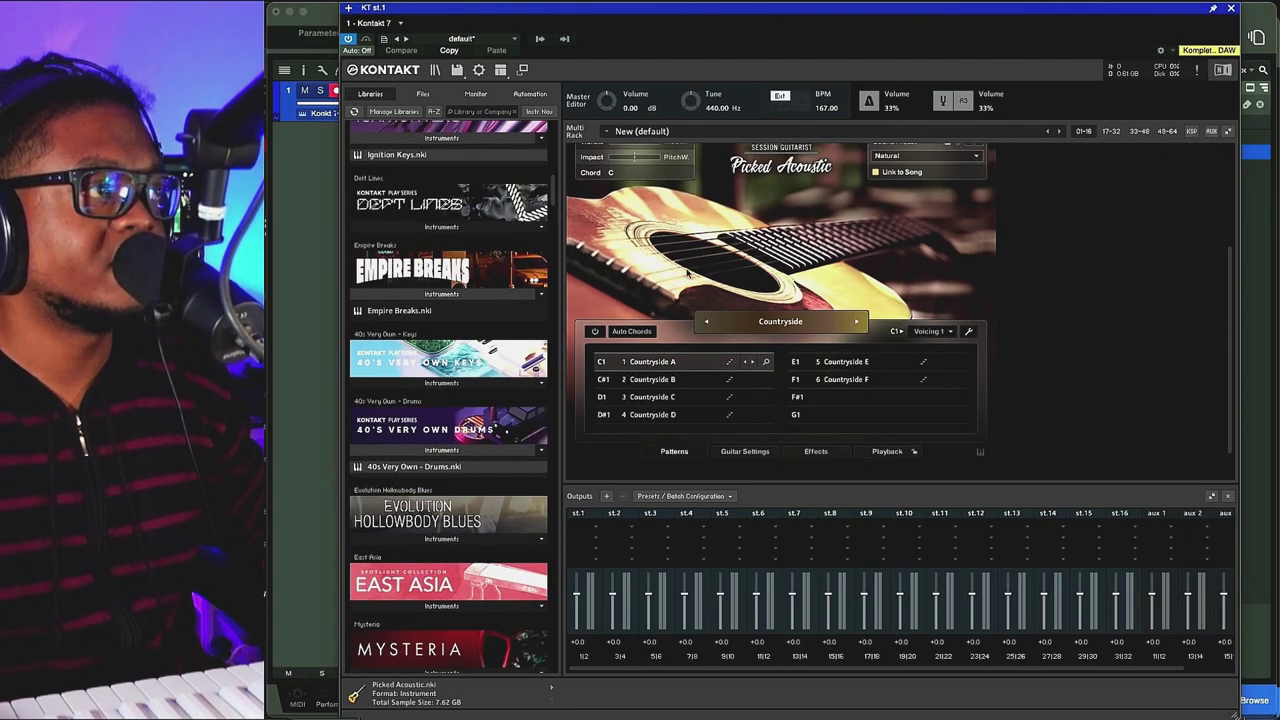
pyautogui.scroll(1, 686, 272)
pyautogui.scroll(1, 688, 266)
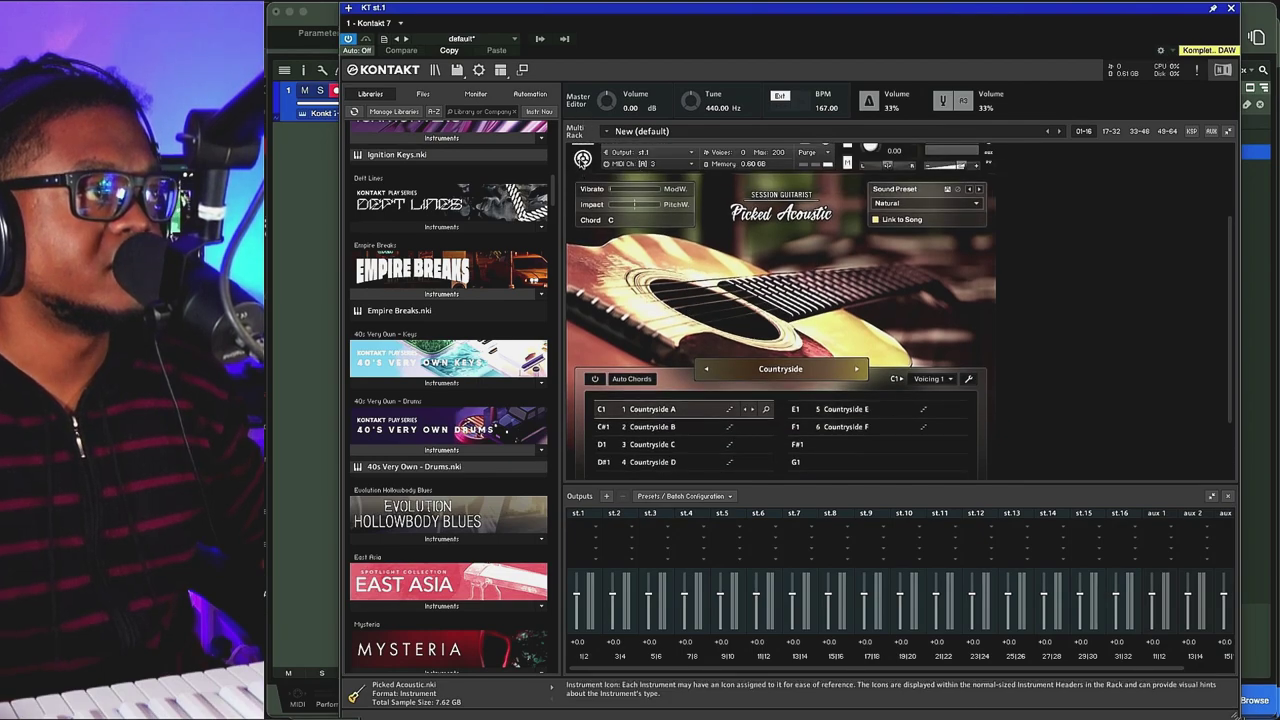
pyautogui.click(582, 160)
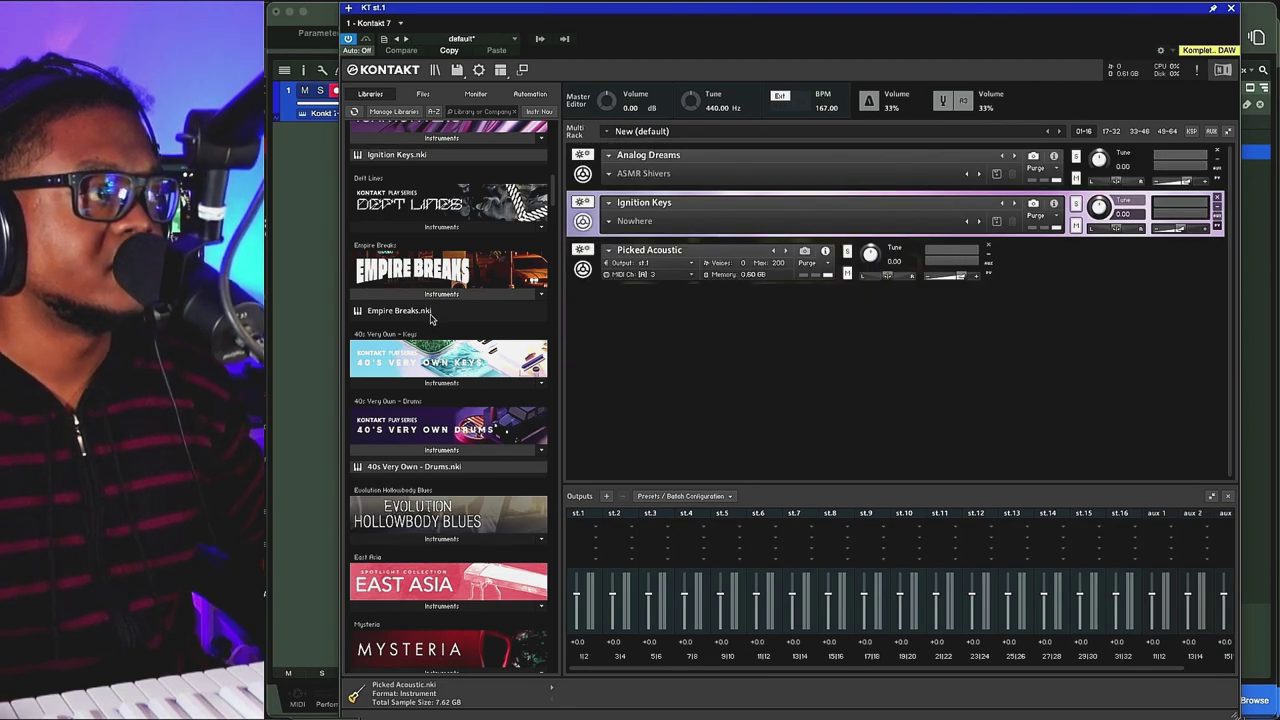
pyautogui.moveTo(431, 310); pyautogui.dragTo(684, 370)
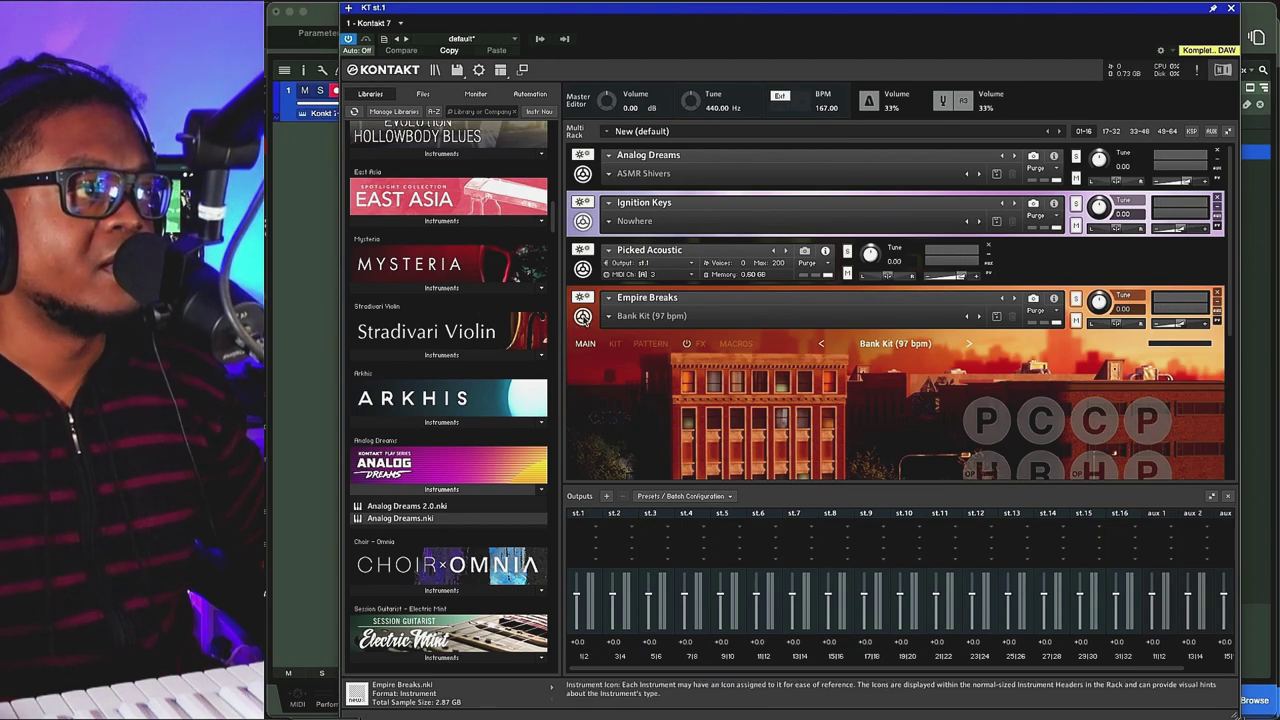
pyautogui.click(583, 317)
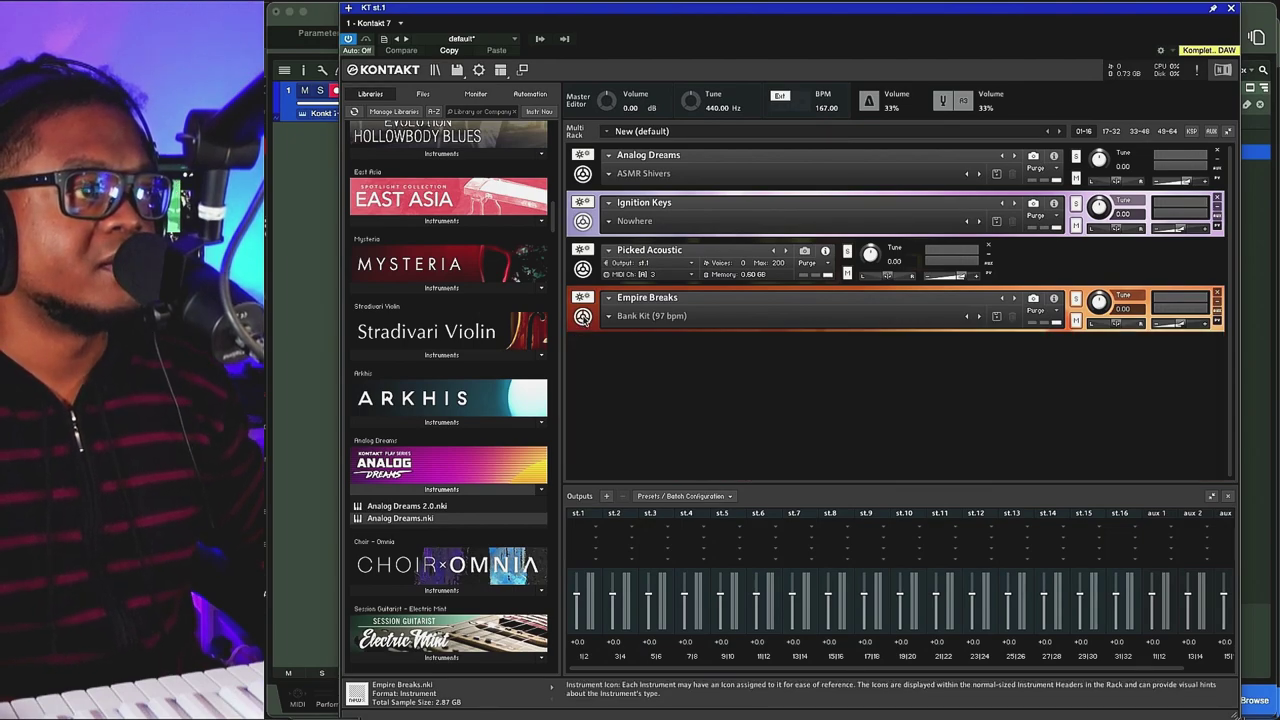
# Step: Examine the Outputs section's preset and batch configuration options and the settings for adding outputs
pyautogui.click(677, 497)
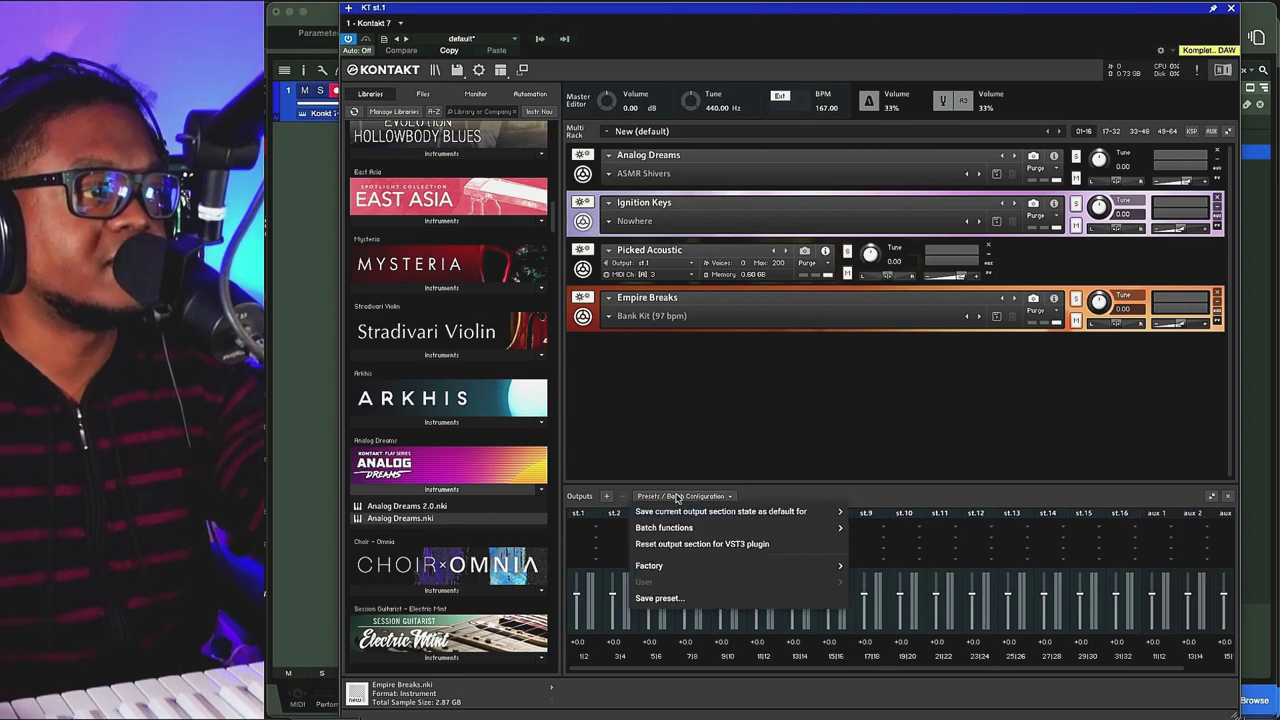
pyautogui.click(677, 497)
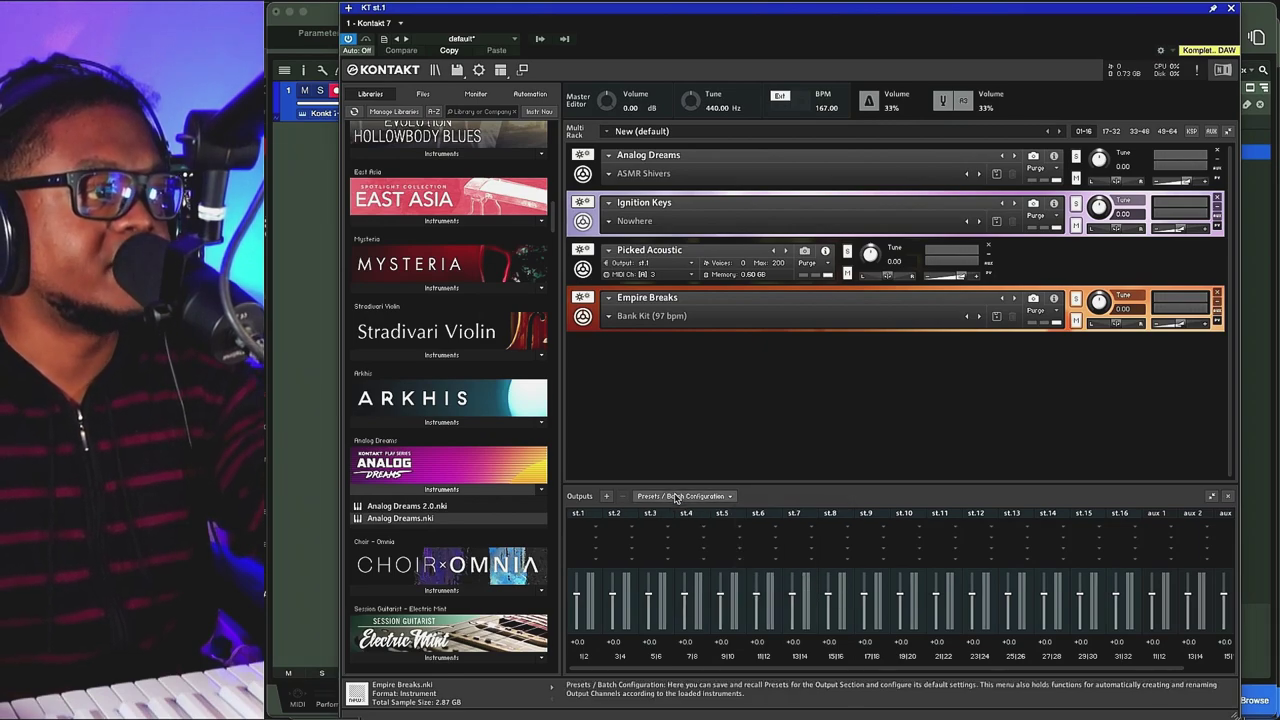
pyautogui.click(606, 496)
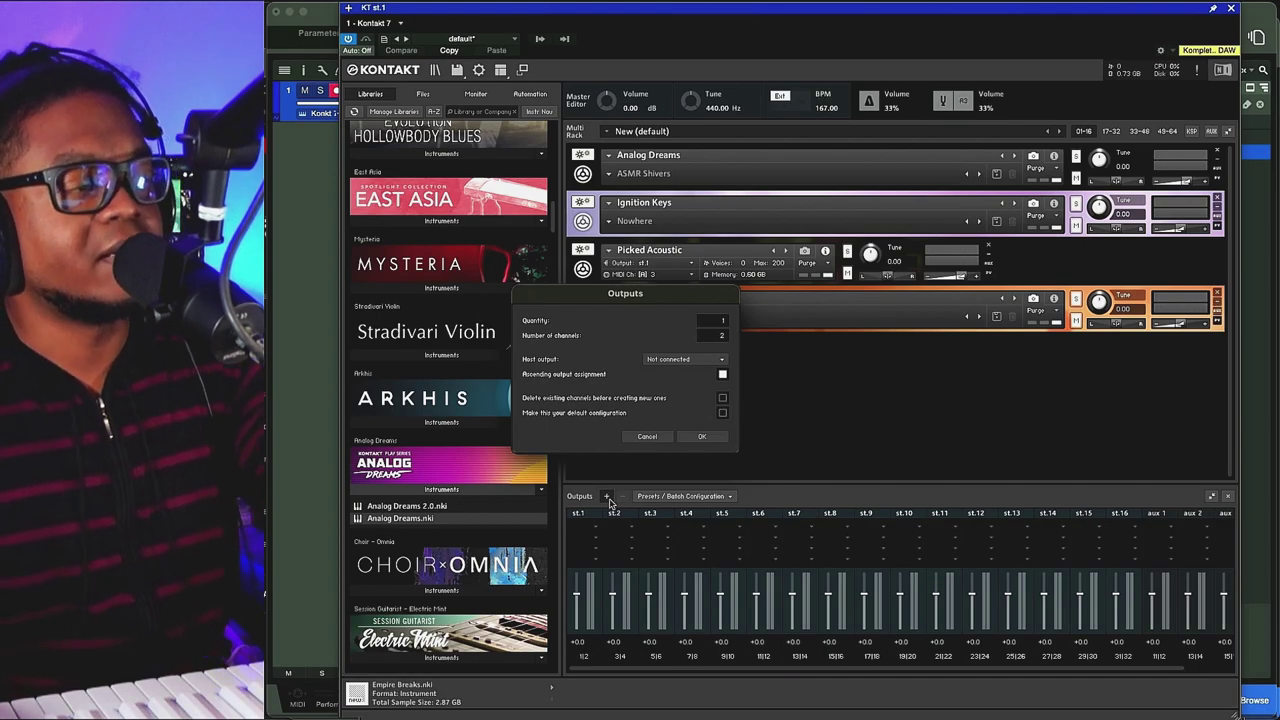
pyautogui.click(647, 437)
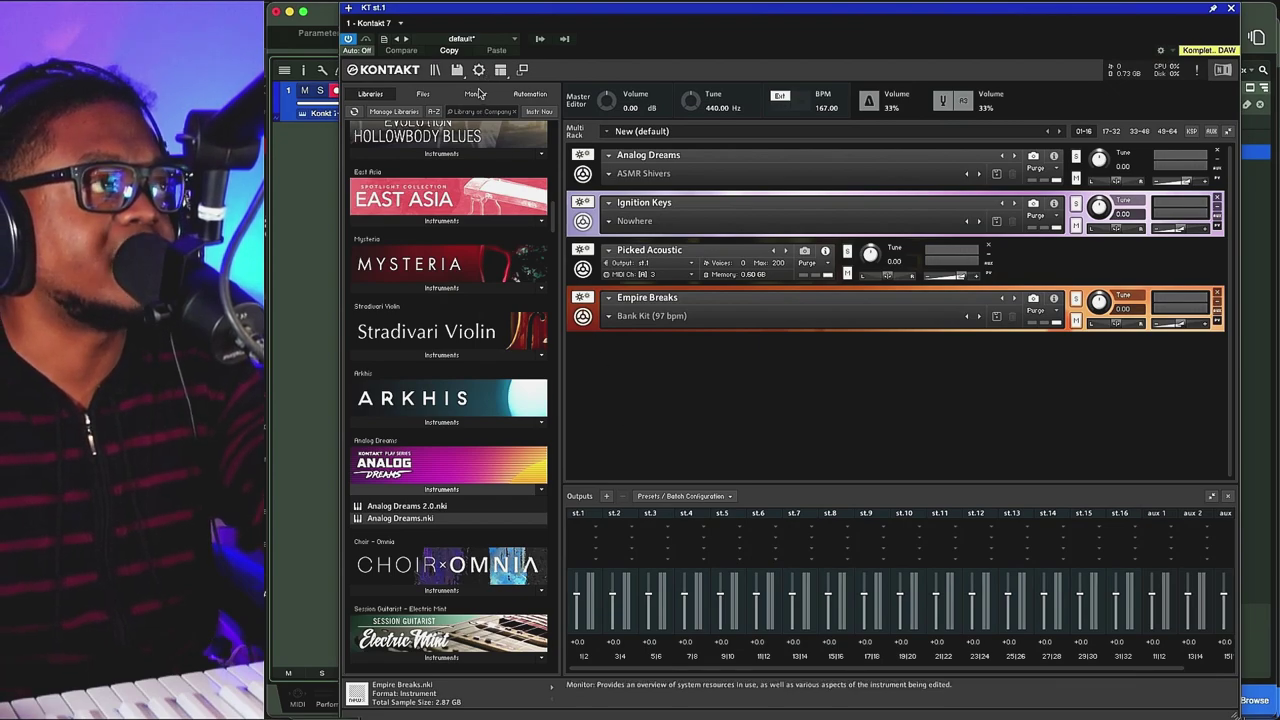
# Step: Hide Kontakt's Outputs section and show it again
pyautogui.click(501, 69)
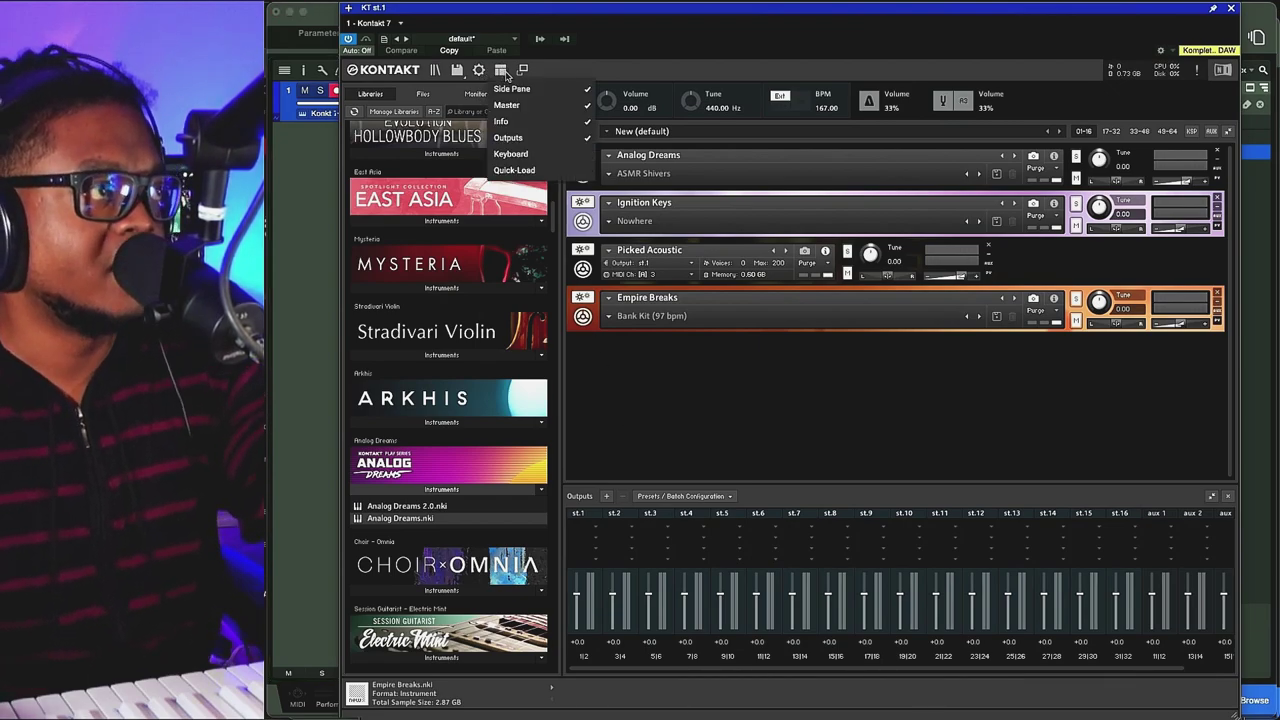
pyautogui.click(508, 138)
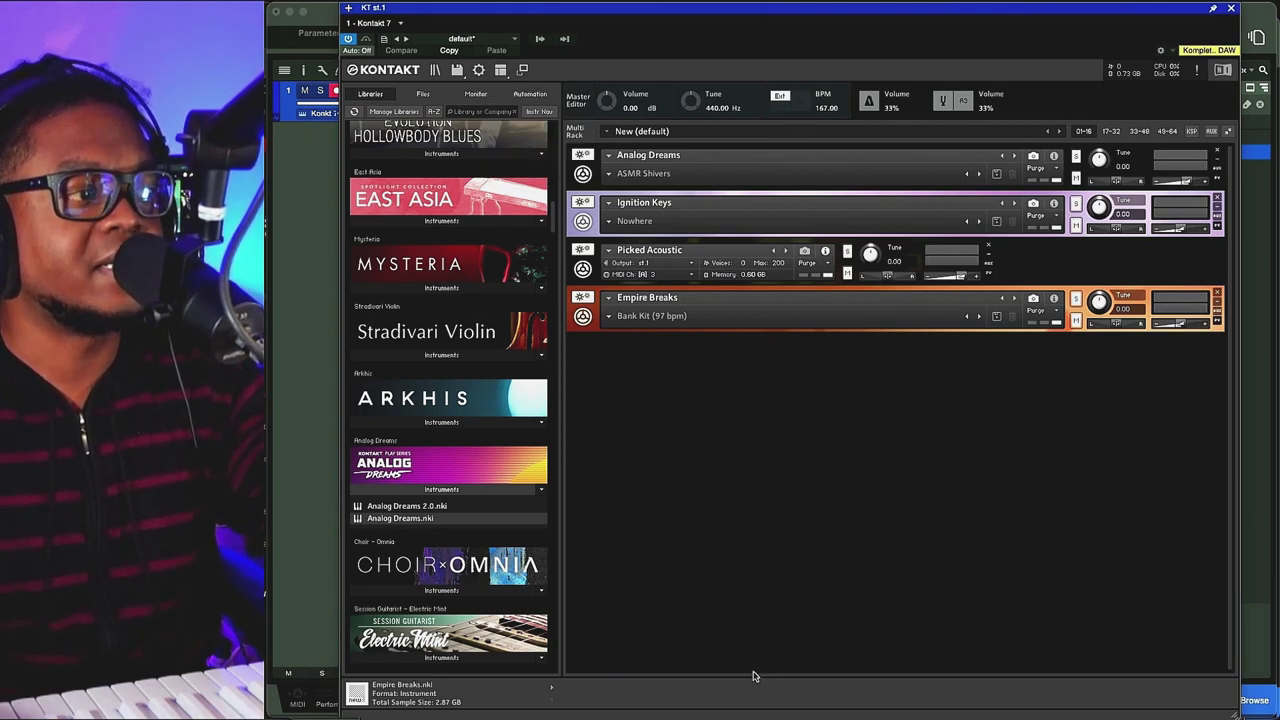
pyautogui.click(500, 70)
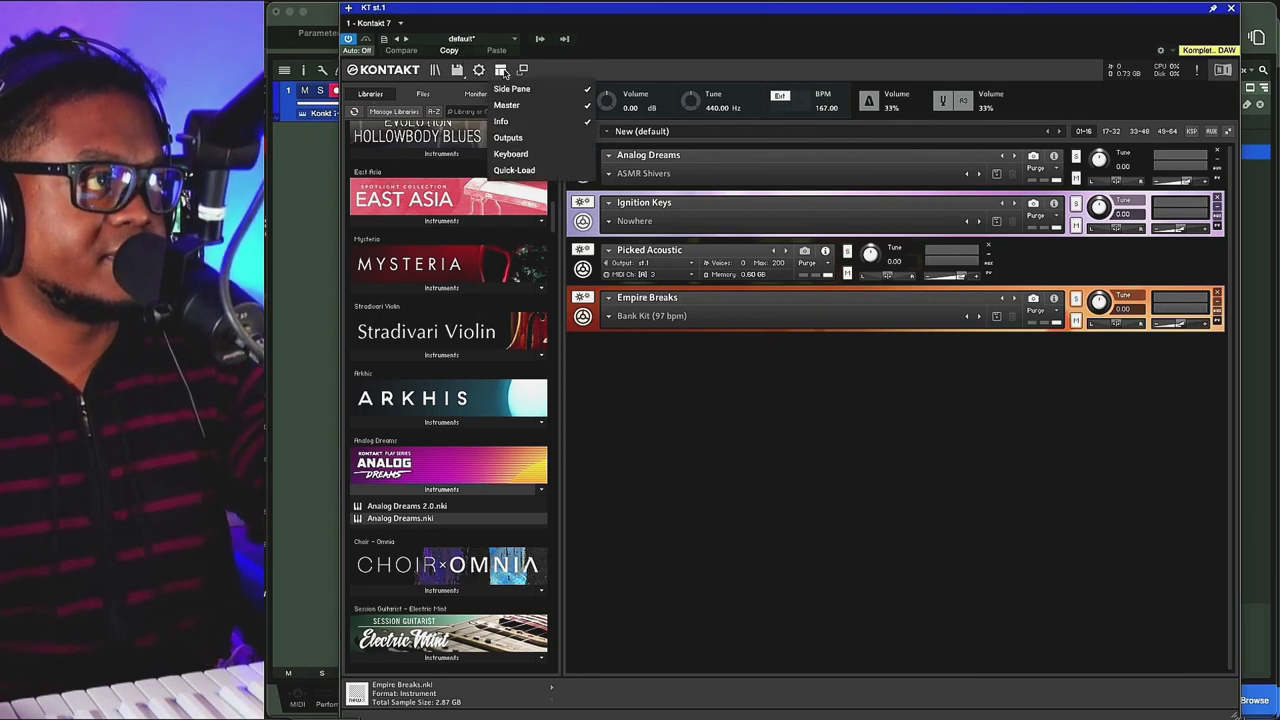
pyautogui.click(510, 138)
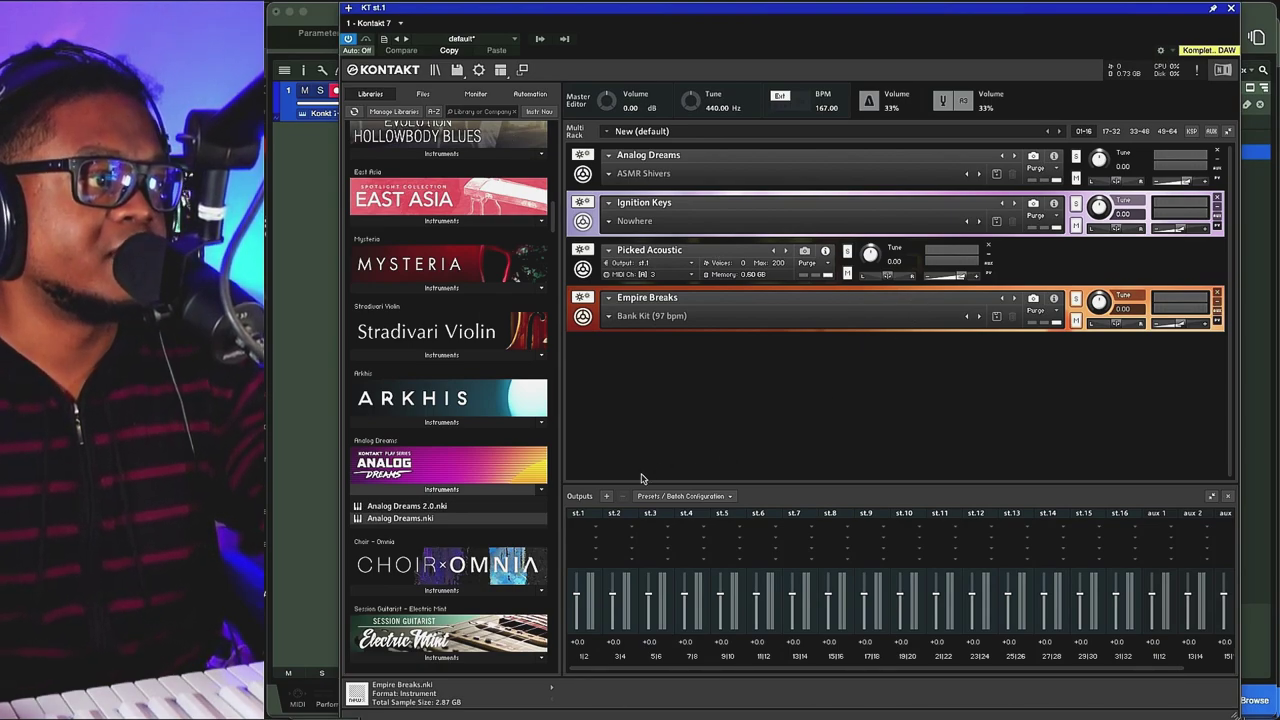
# Step: Start a batch of new Kontakt outputs with a quantity of 8 and 2 channels each
pyautogui.click(608, 497)
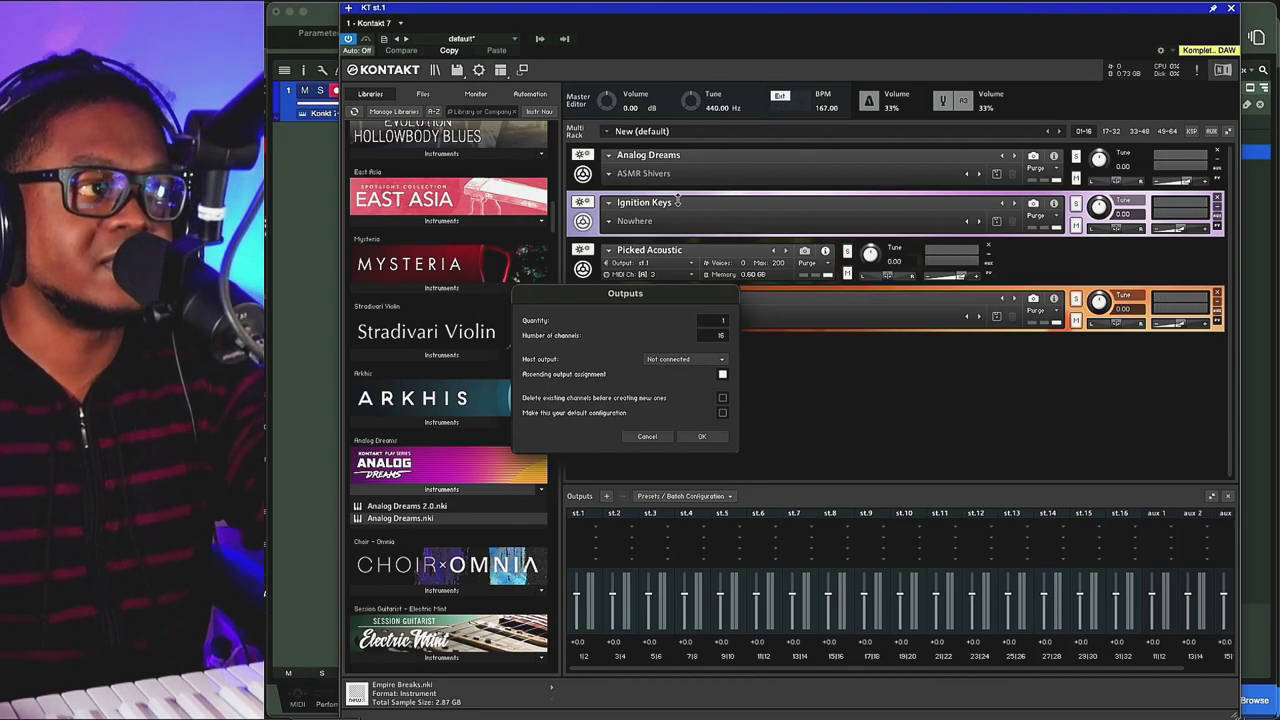
pyautogui.moveTo(692, 338)
pyautogui.mouseDown()
pyautogui.moveTo(704, 350)
pyautogui.moveTo(710, 337)
pyautogui.mouseUp()
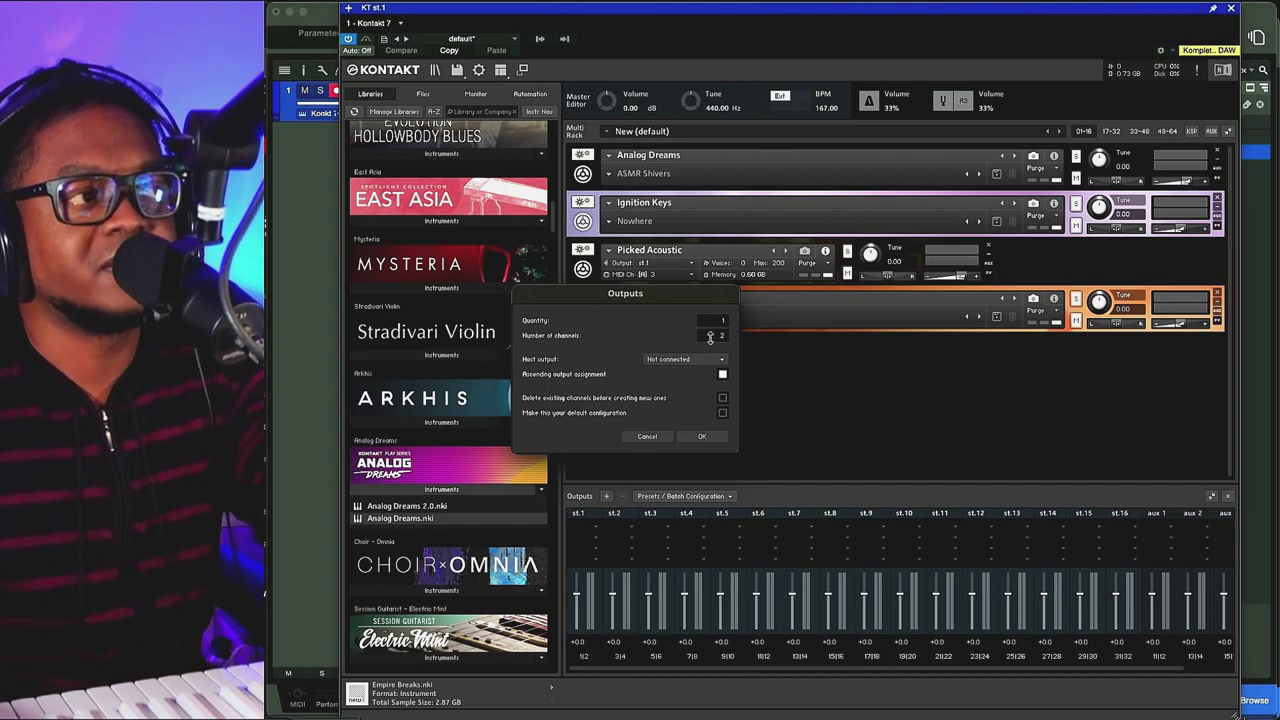
pyautogui.moveTo(718, 292); pyautogui.dragTo(691, 124)
pyautogui.moveTo(693, 74); pyautogui.dragTo(706, 173)
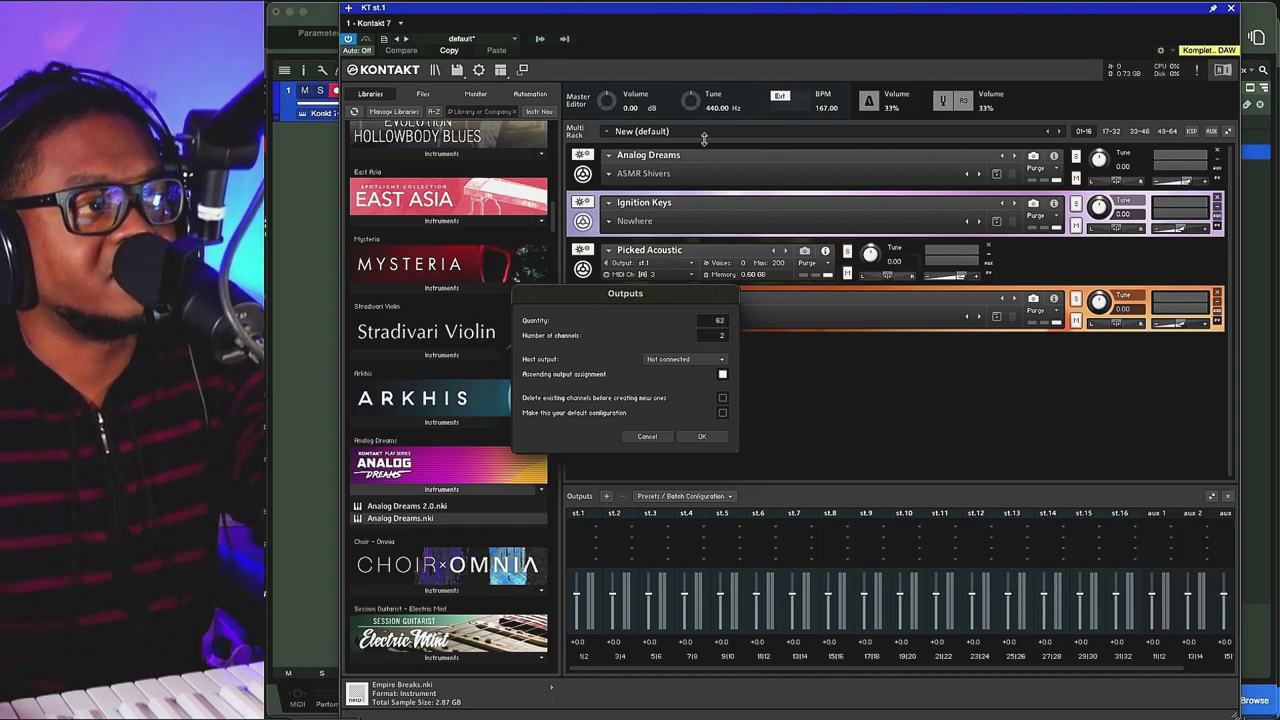
pyautogui.moveTo(703, 36); pyautogui.dragTo(716, 341)
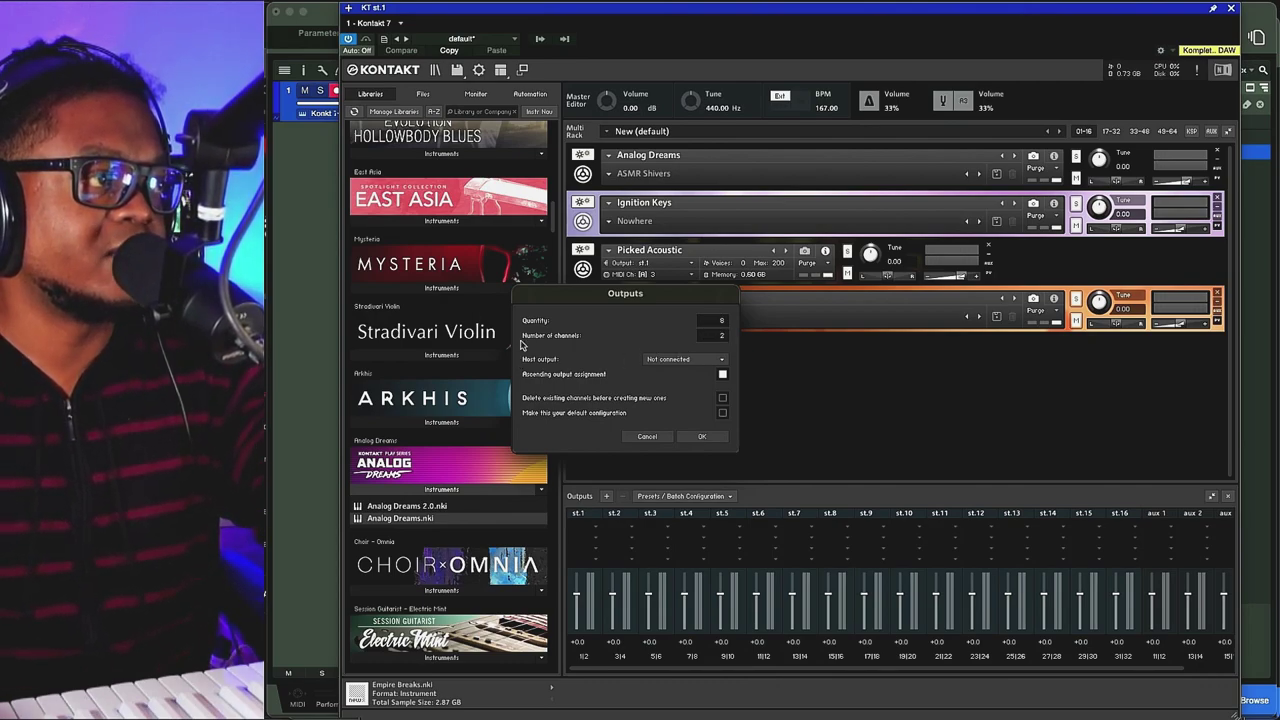
# Step: Set the host output to KT st.1[1], enable deleting existing channels, and create the new outputs
pyautogui.click(670, 361)
pyautogui.click(679, 334)
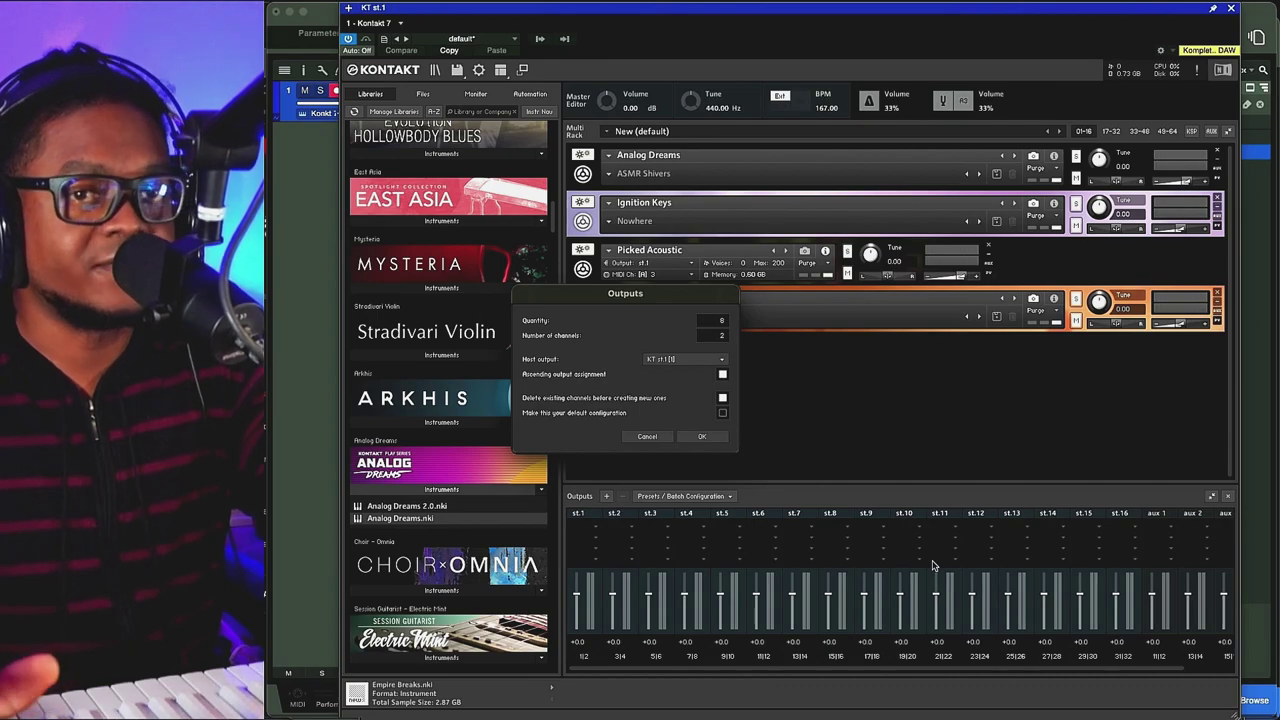
pyautogui.click(703, 437)
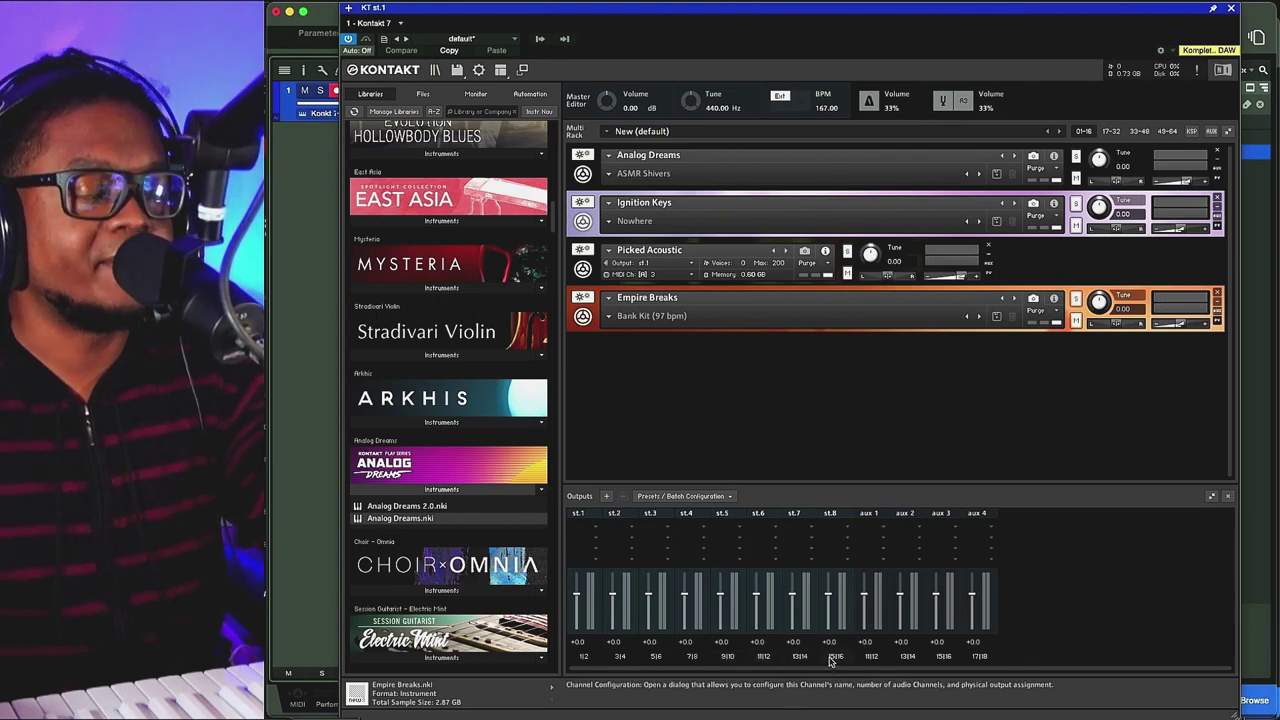
# Step: Show Analog Dreams' audio and MIDI configuration info and look over its available output choices
pyautogui.click(1054, 157)
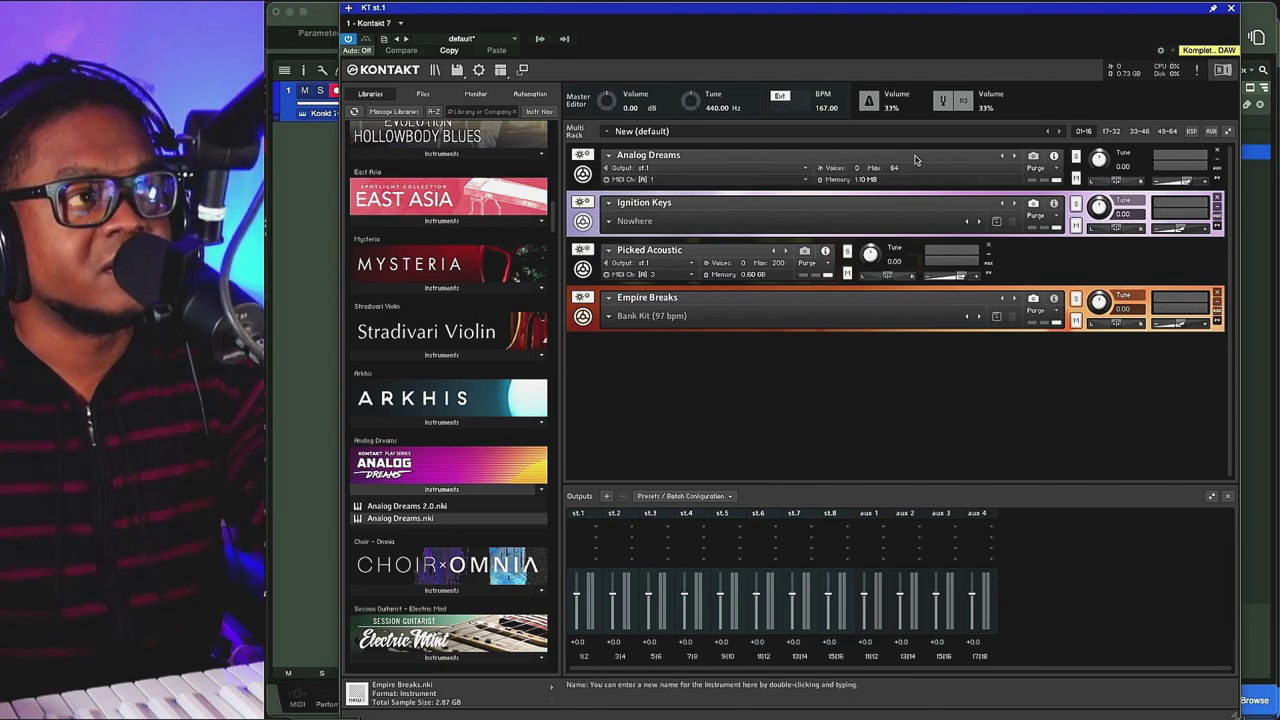
pyautogui.click(785, 169)
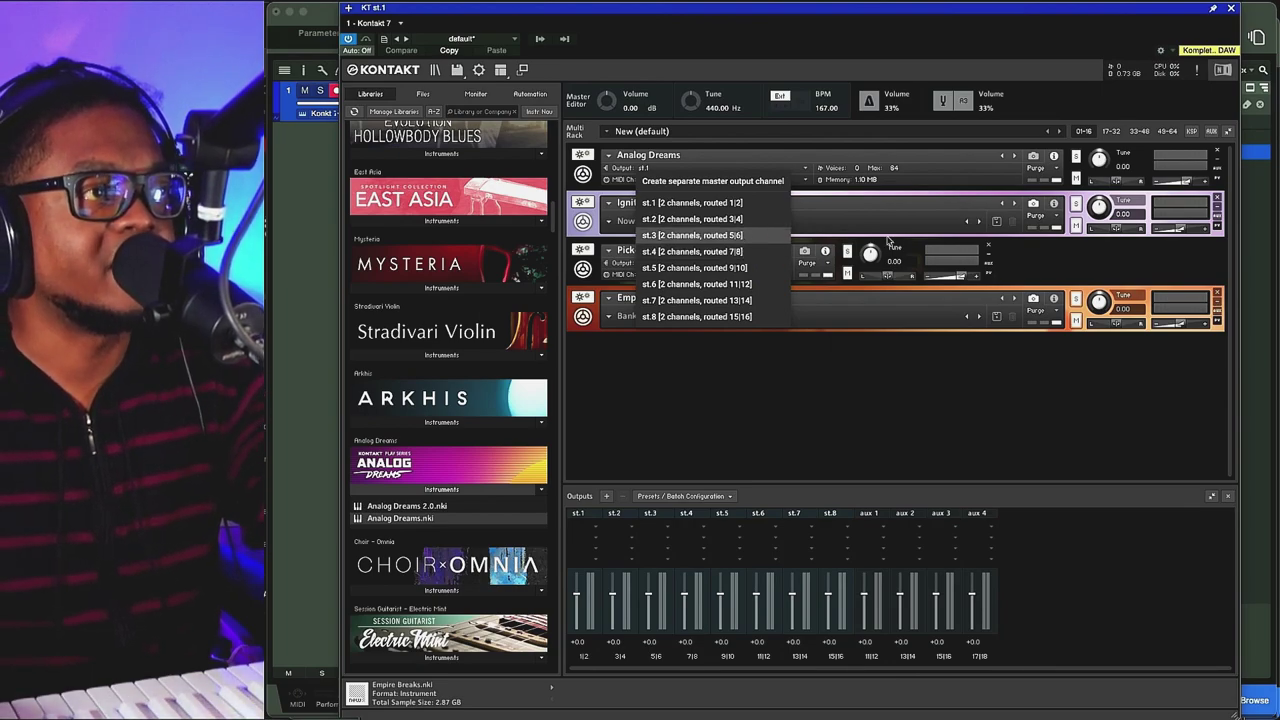
pyautogui.click(855, 211)
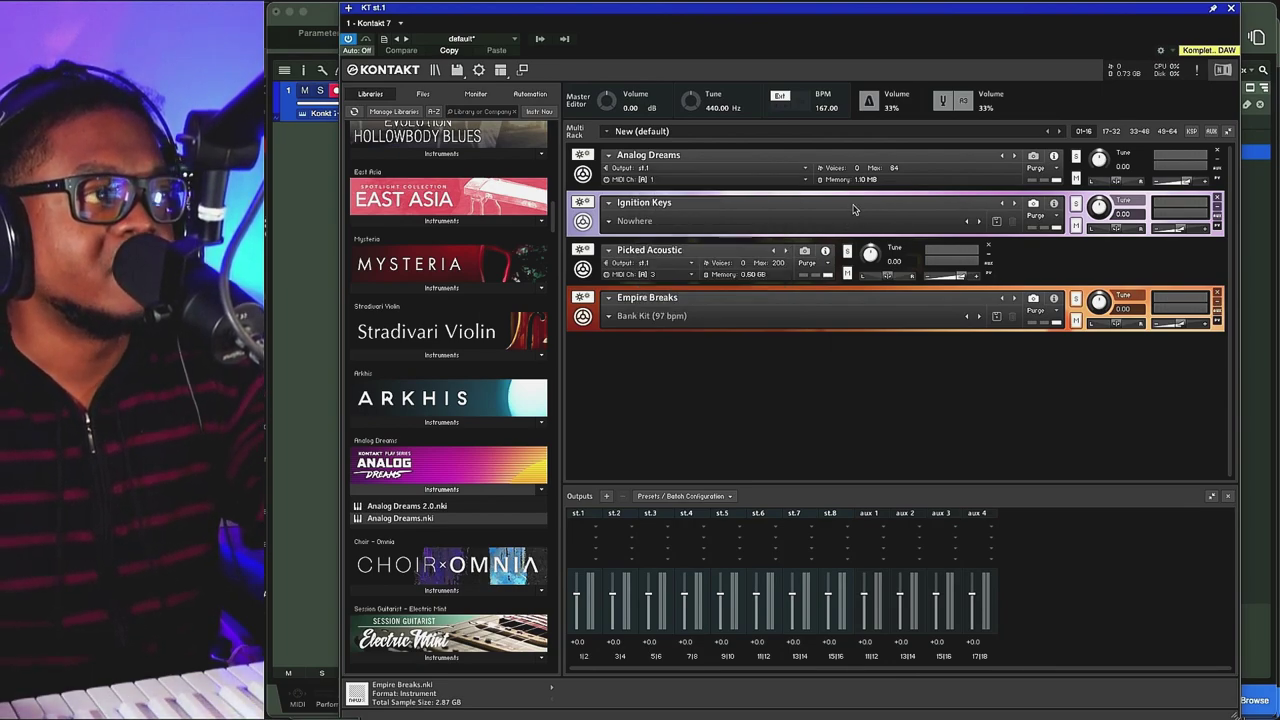
pyautogui.click(1055, 205)
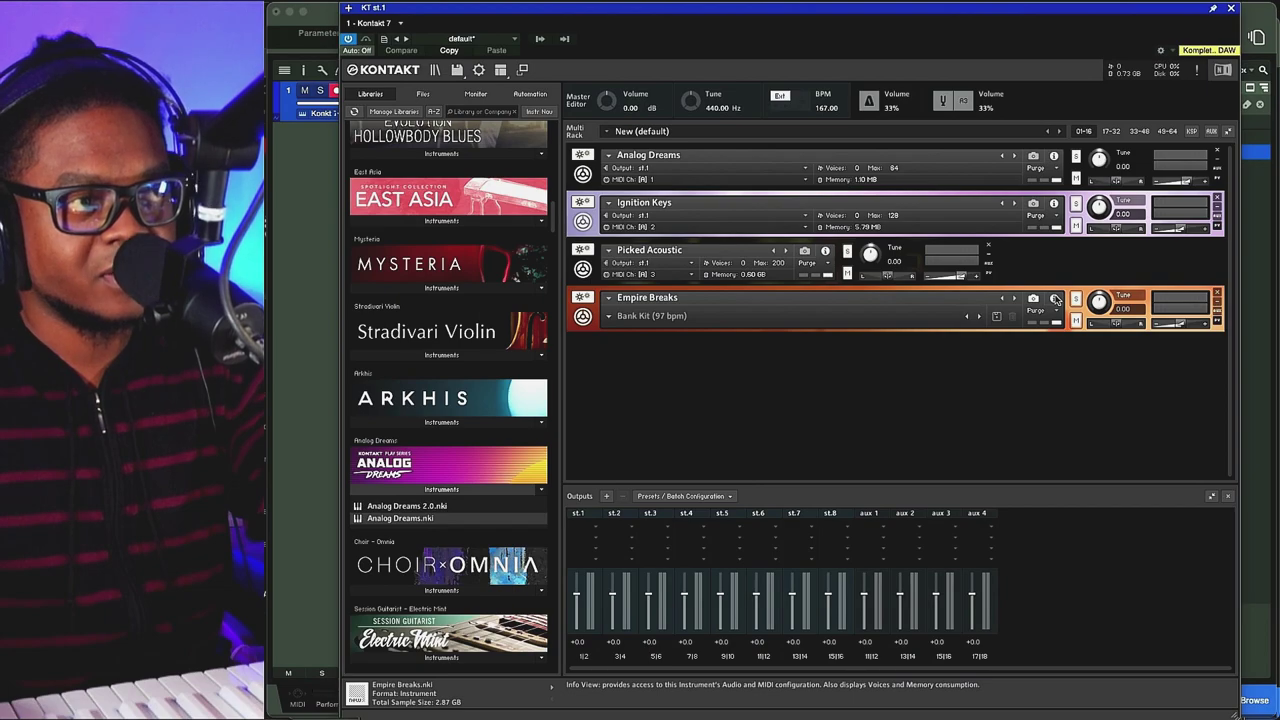
pyautogui.click(1035, 205)
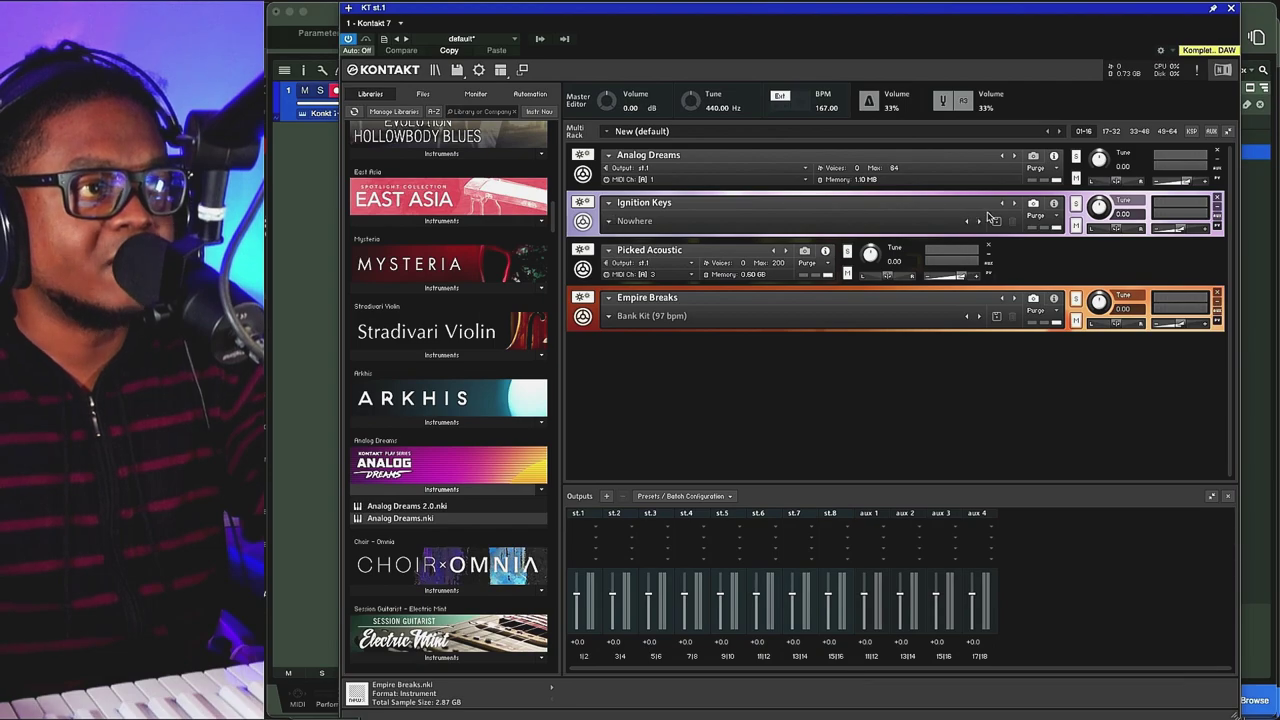
pyautogui.click(610, 222)
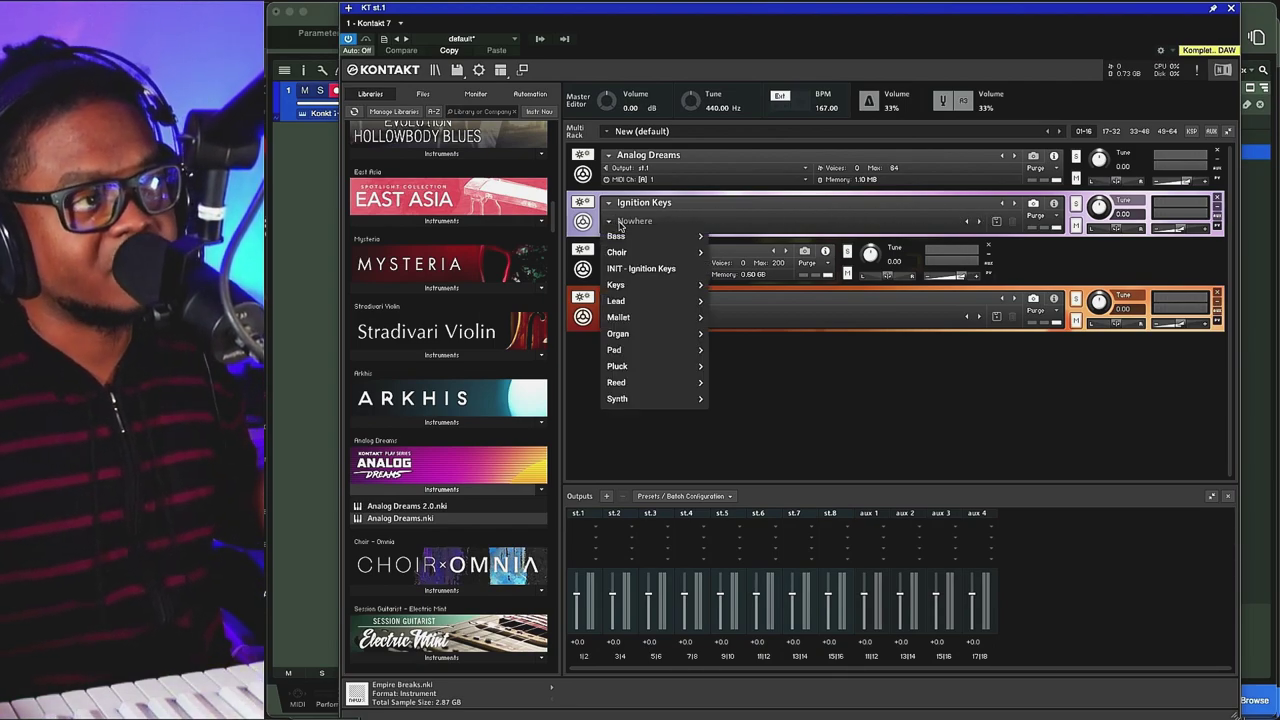
pyautogui.moveTo(665, 253)
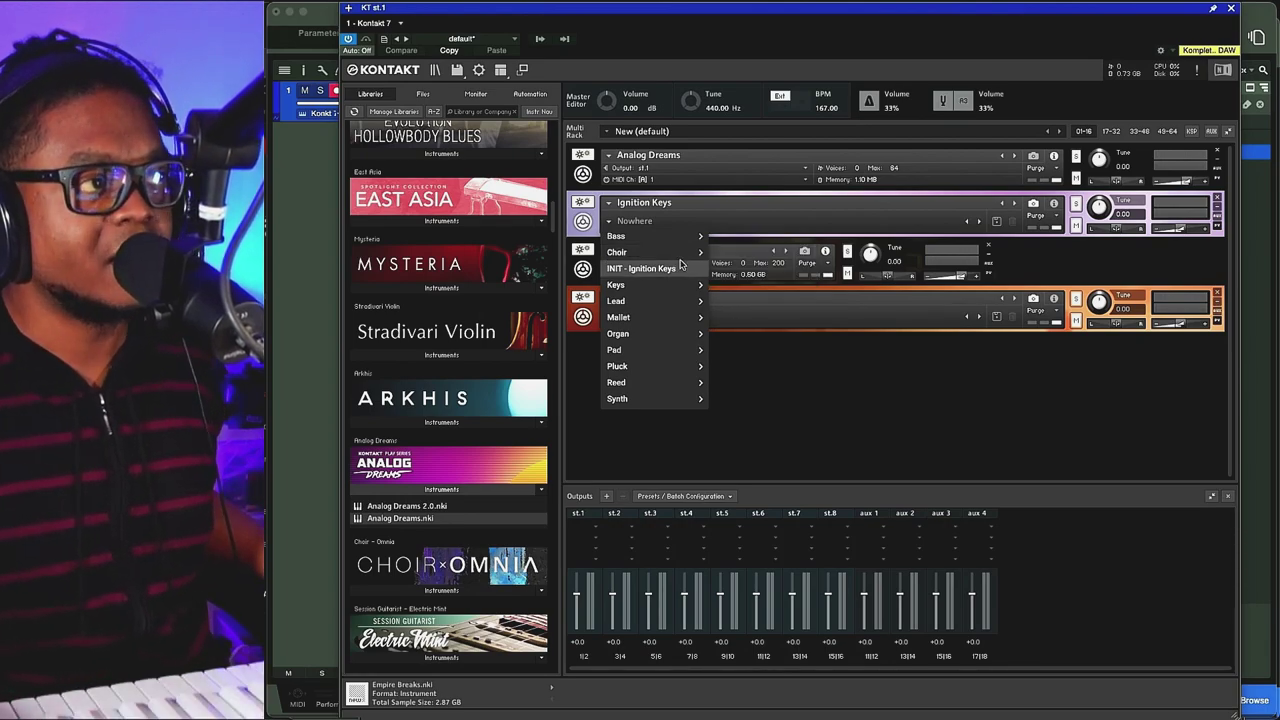
pyautogui.click(905, 233)
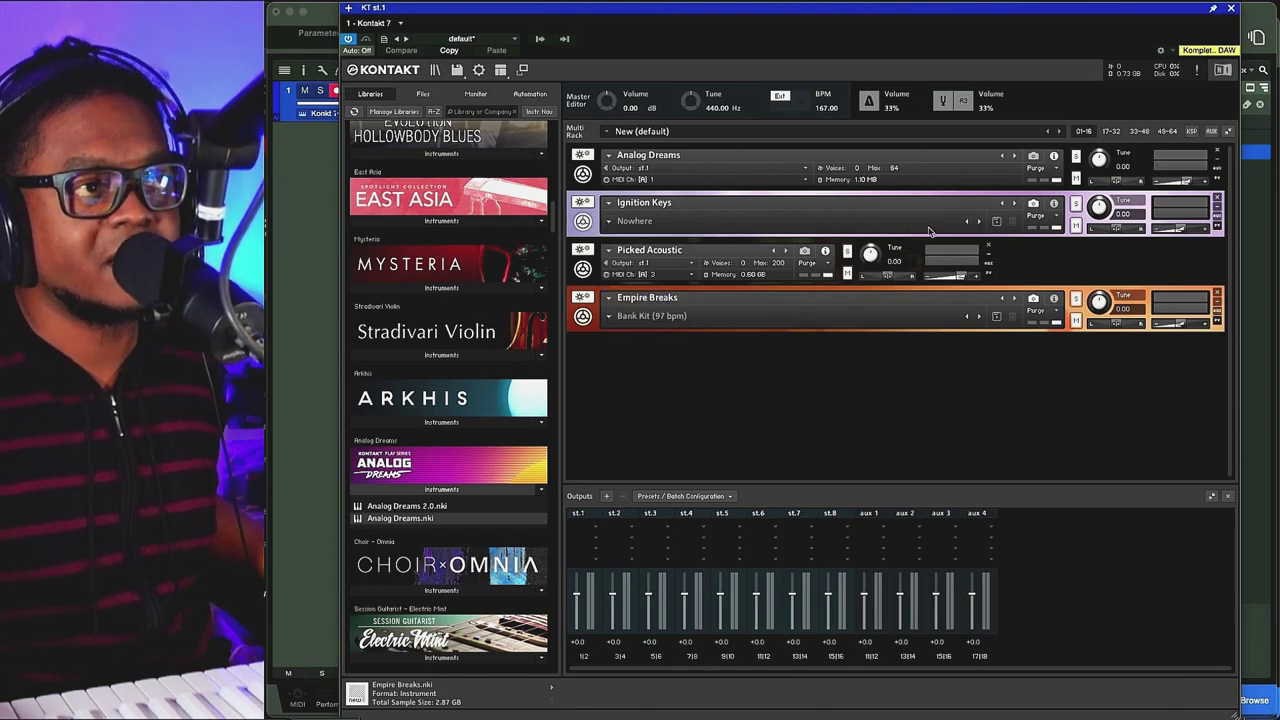
# Step: Show Ignition Keys' audio and MIDI configuration info and route its output to st.2
pyautogui.click(1054, 205)
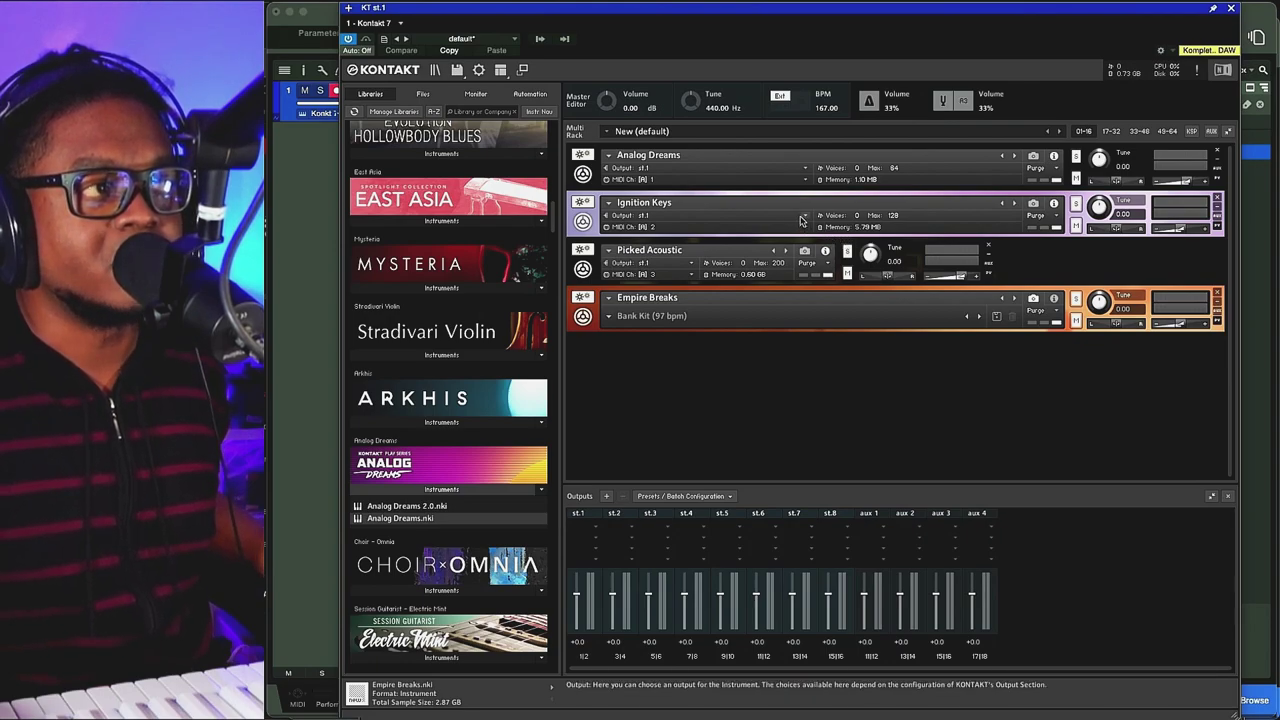
pyautogui.click(801, 220)
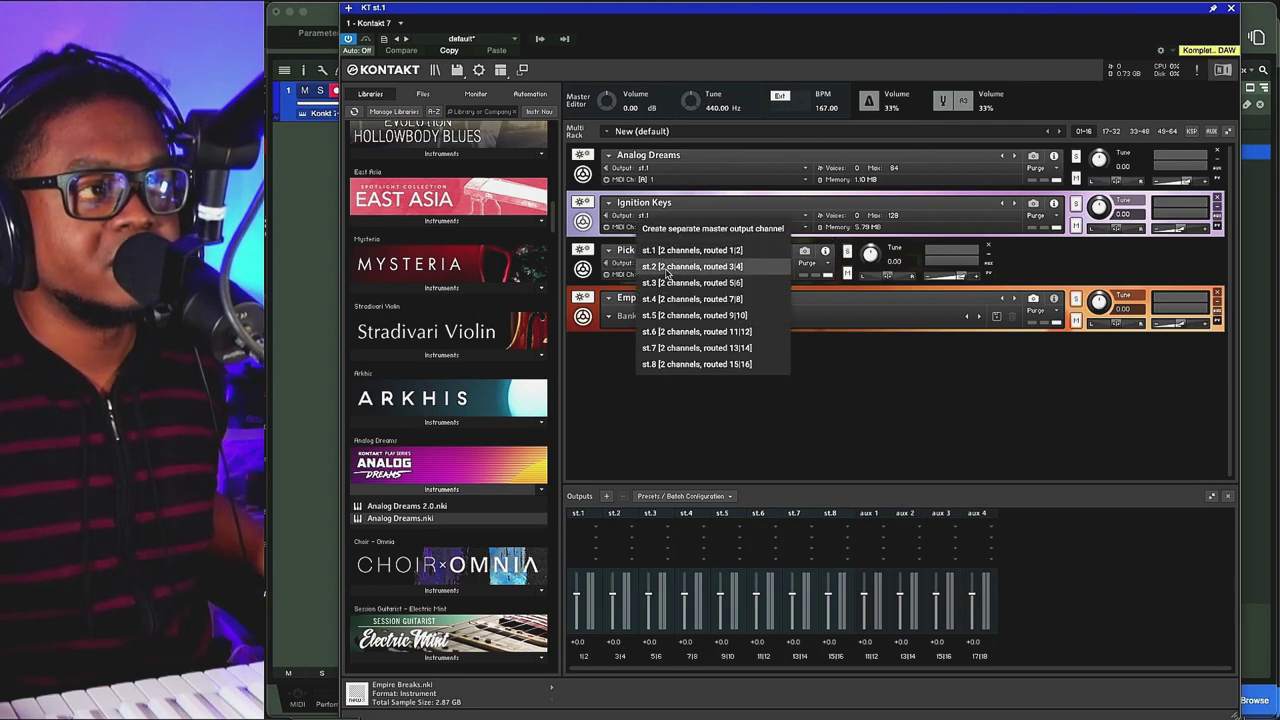
pyautogui.click(739, 267)
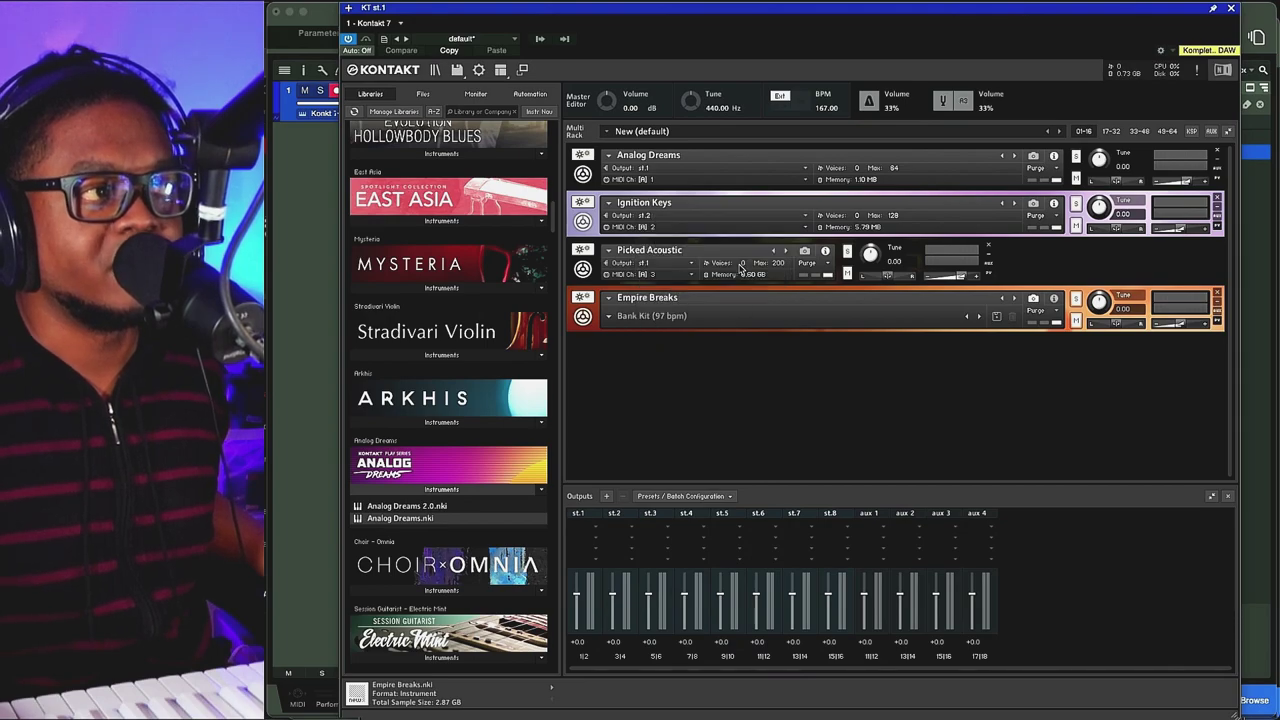
# Step: Choose st.3 as Picked Acoustic's output, then show Empire Breaks' configuration info and route it to st.4
pyautogui.click(688, 263)
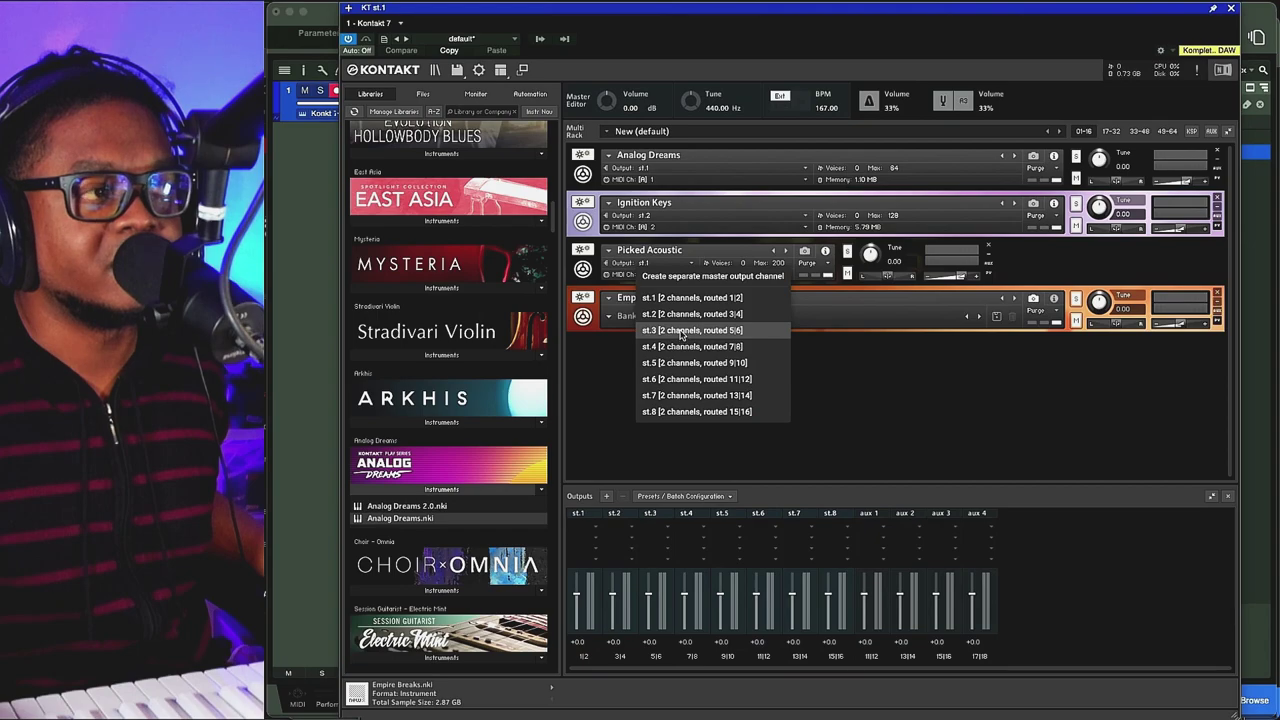
pyautogui.click(685, 330)
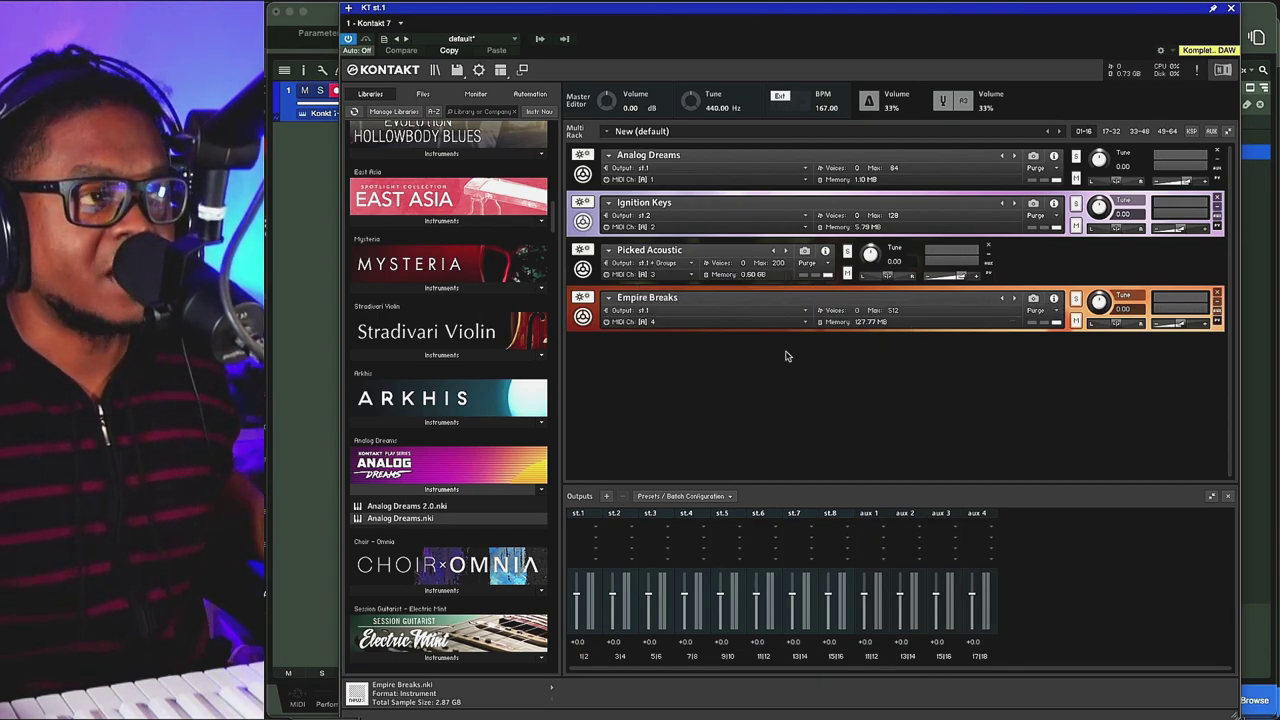
pyautogui.click(709, 310)
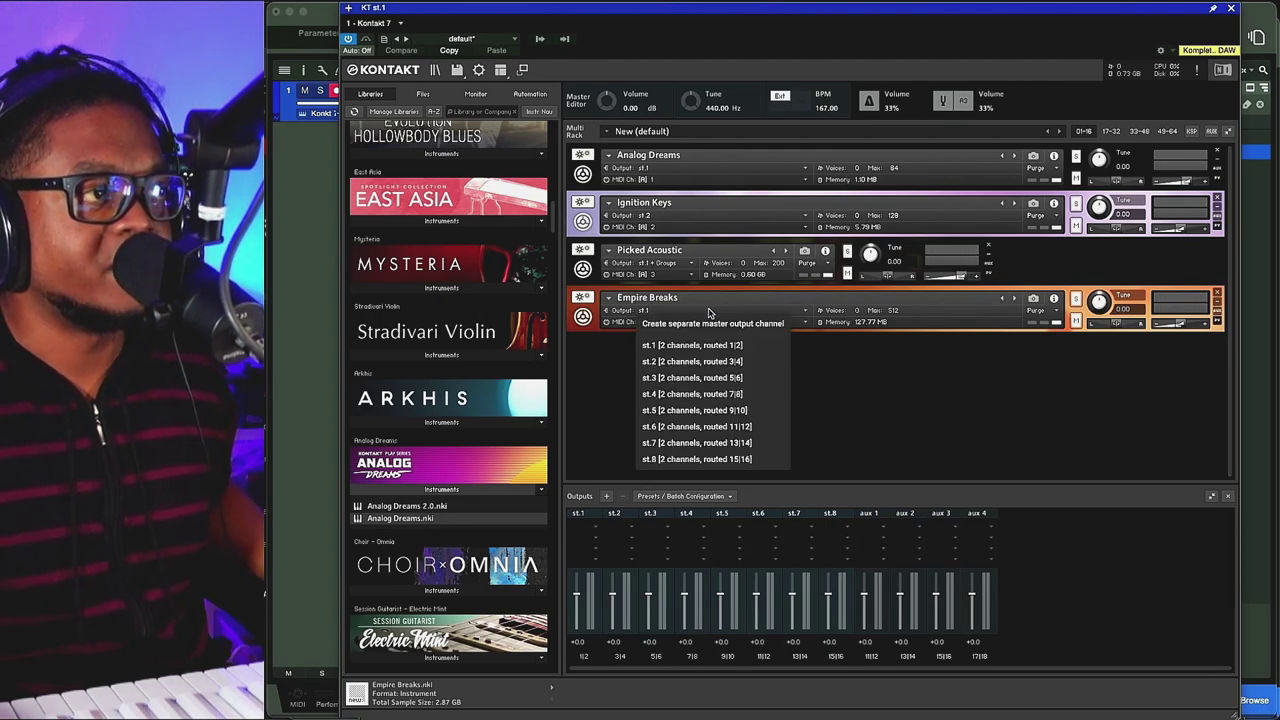
pyautogui.click(738, 396)
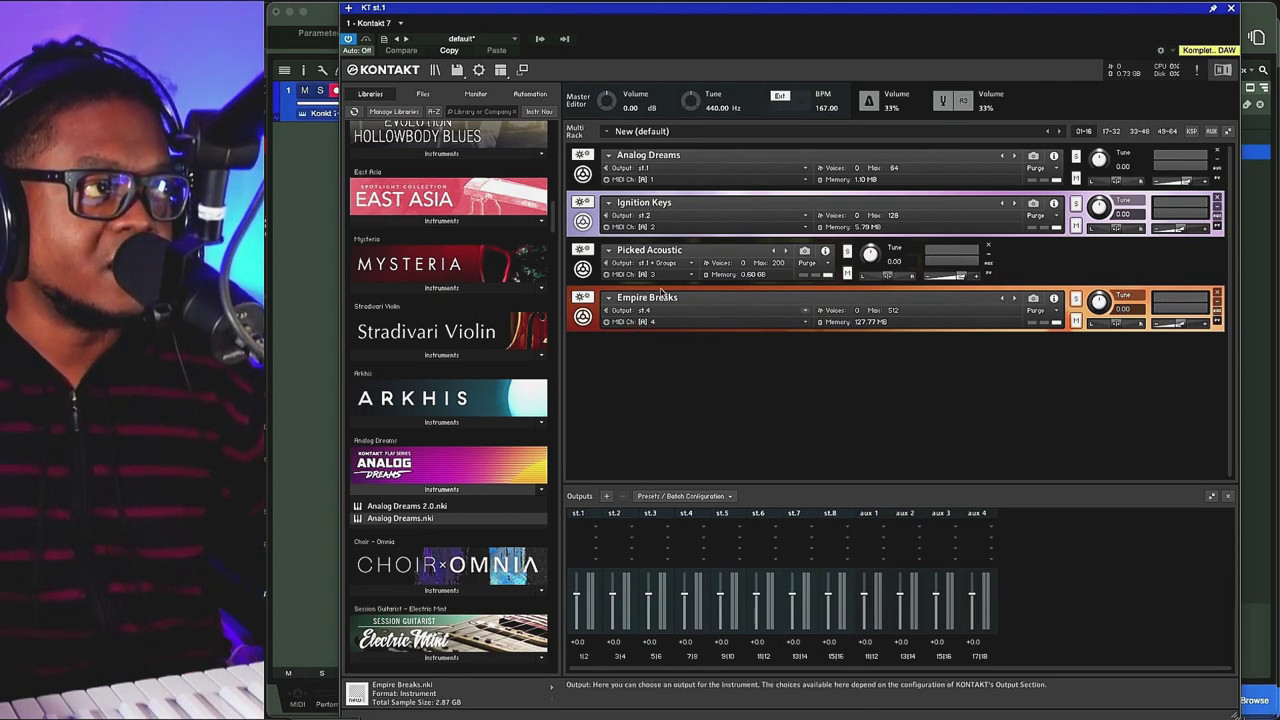
# Step: Check Analog Dreams' MIDI channel choices and assign Ignition Keys to channel 2 on Port A
pyautogui.click(663, 179)
pyautogui.moveTo(673, 211)
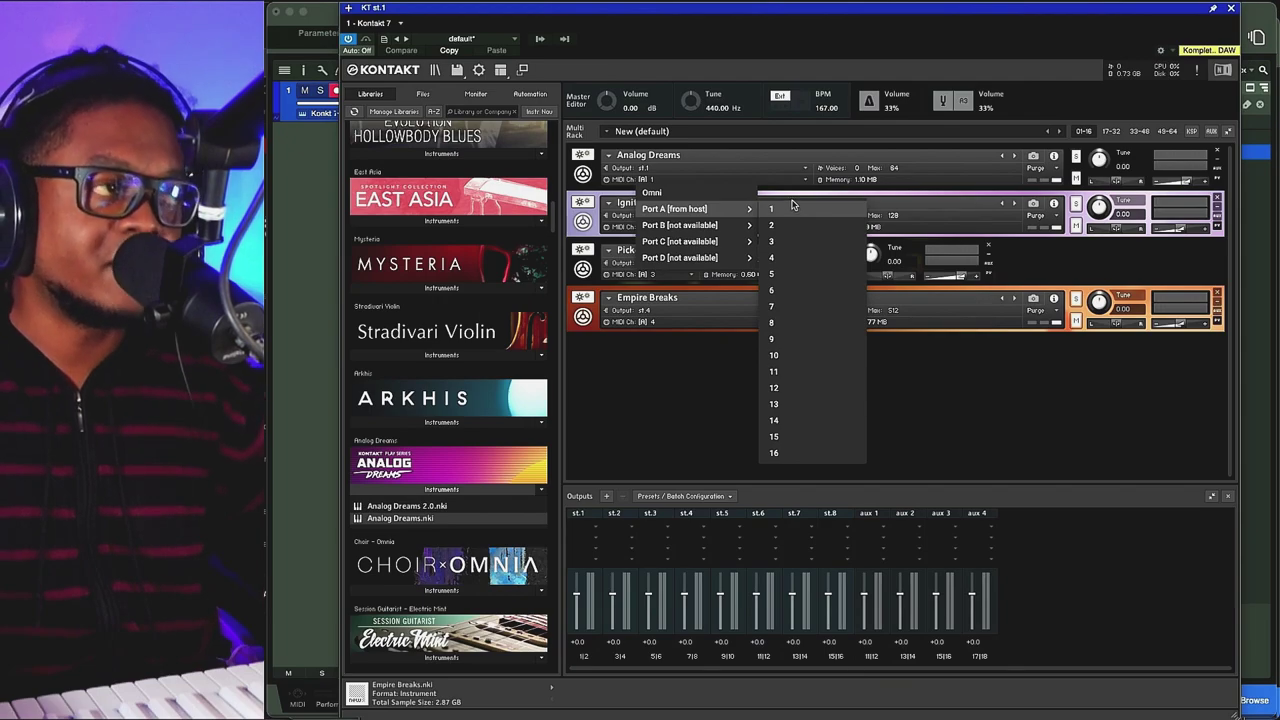
pyautogui.click(610, 218)
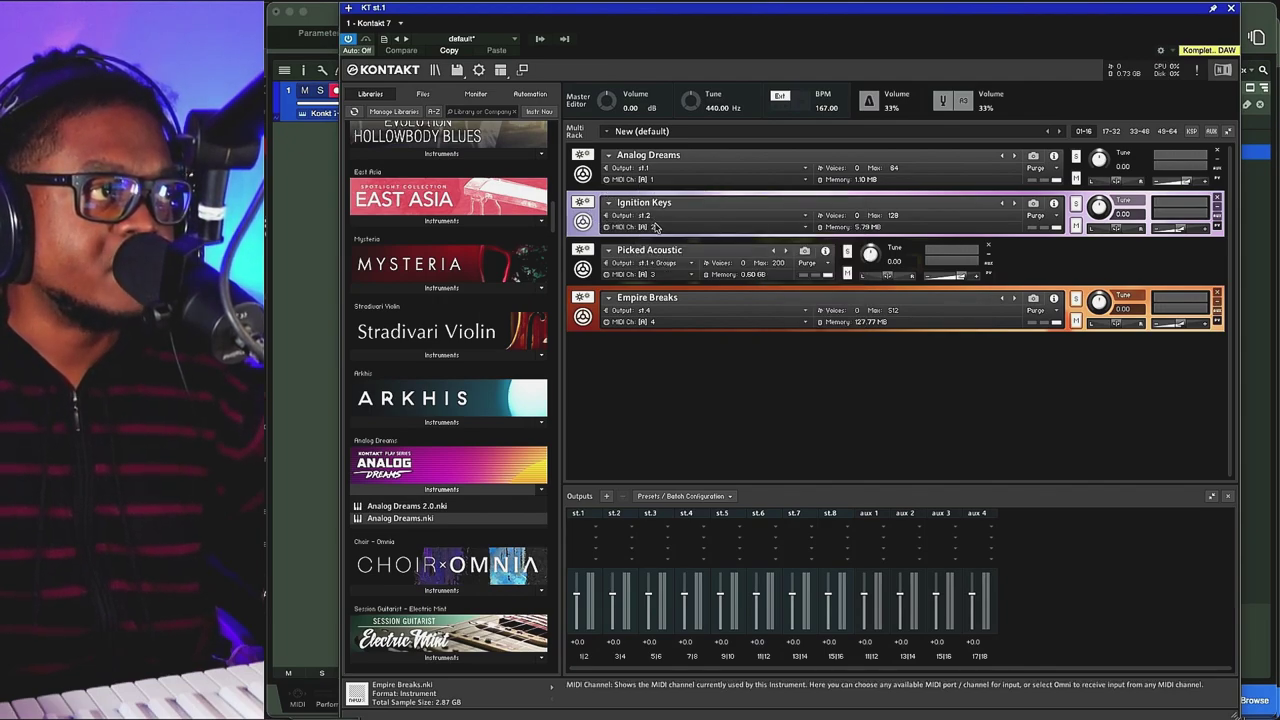
pyautogui.click(657, 228)
pyautogui.moveTo(735, 257)
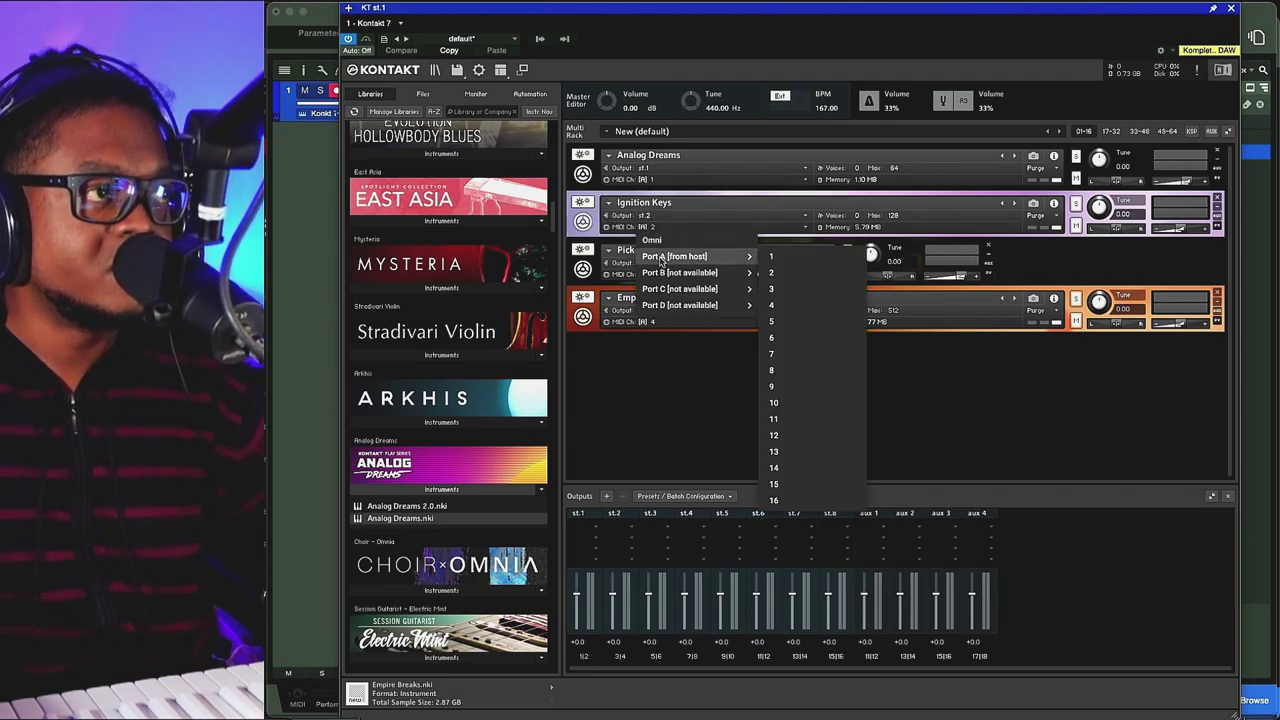
pyautogui.click(798, 273)
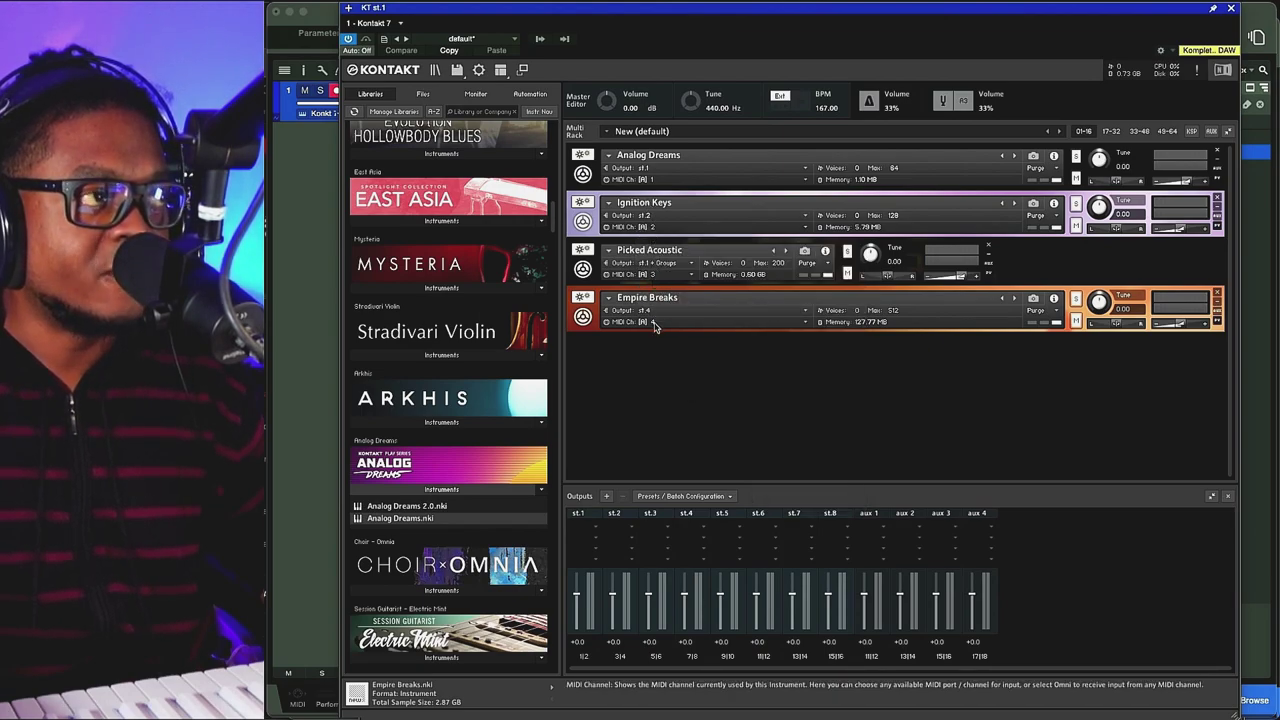
# Step: Look over the Omni and MIDI port options available for Ignition Keys
pyautogui.click(653, 228)
pyautogui.moveTo(670, 262)
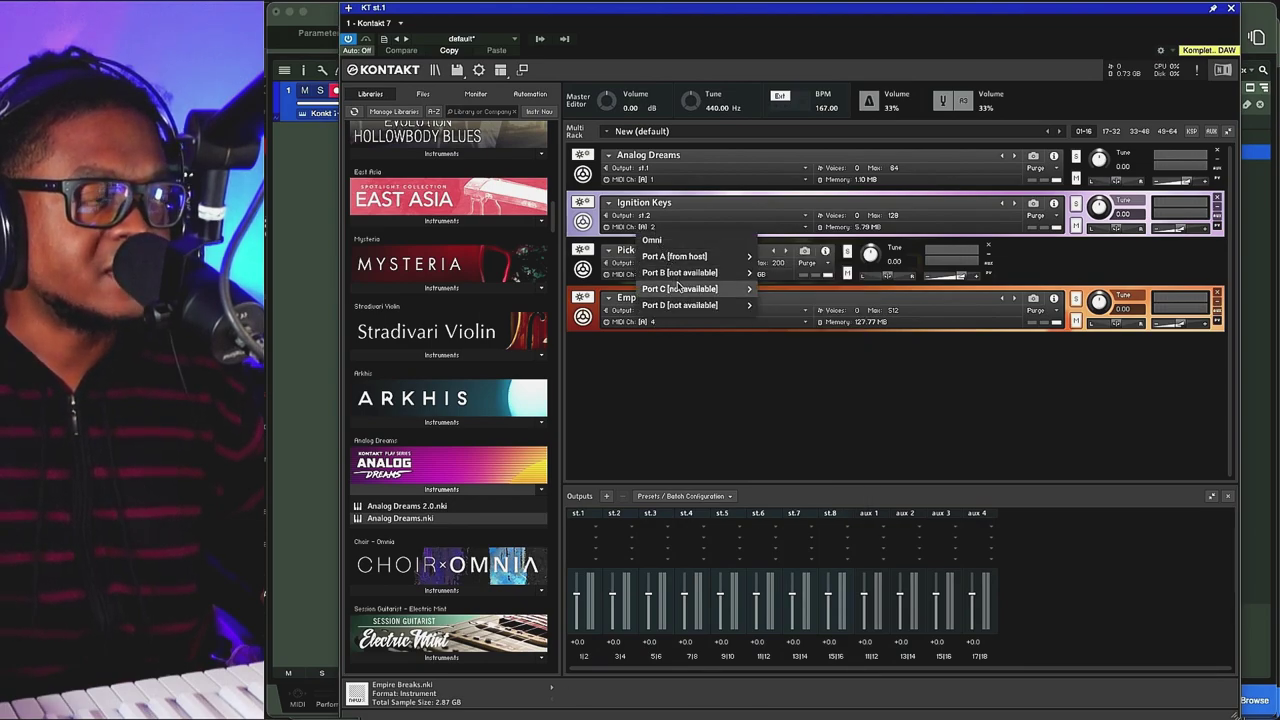
pyautogui.moveTo(686, 306)
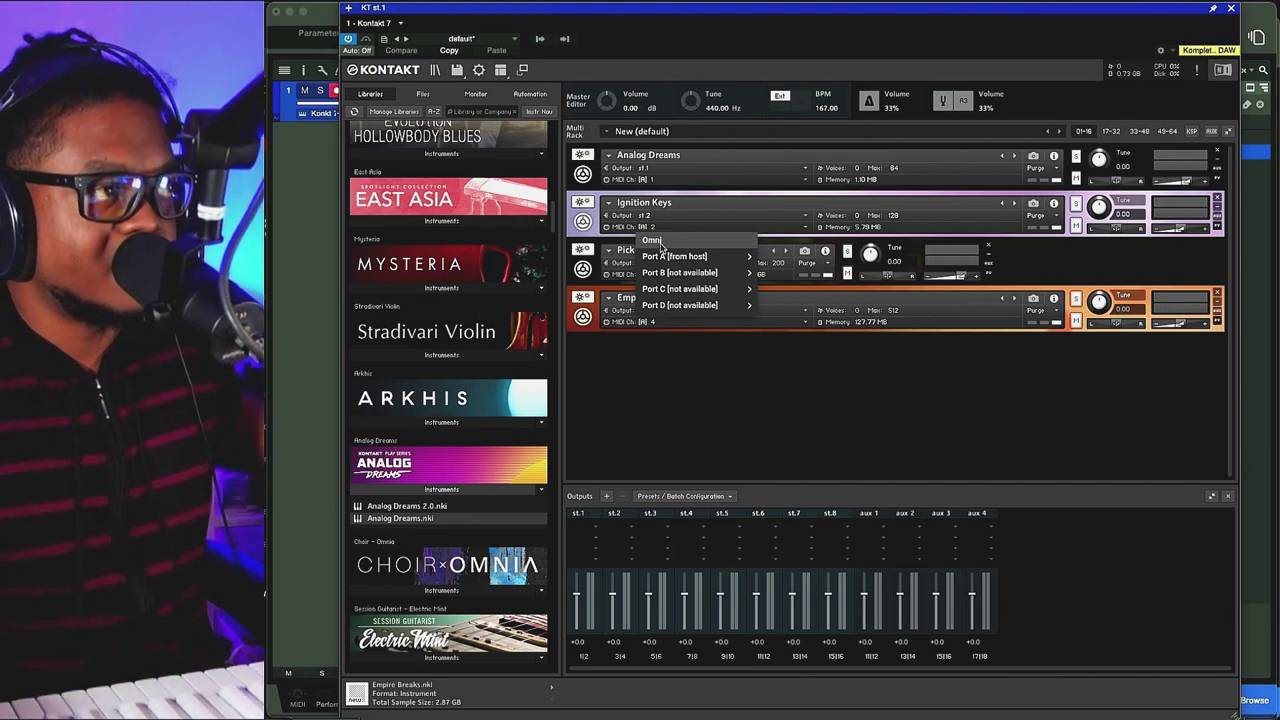
pyautogui.click(735, 381)
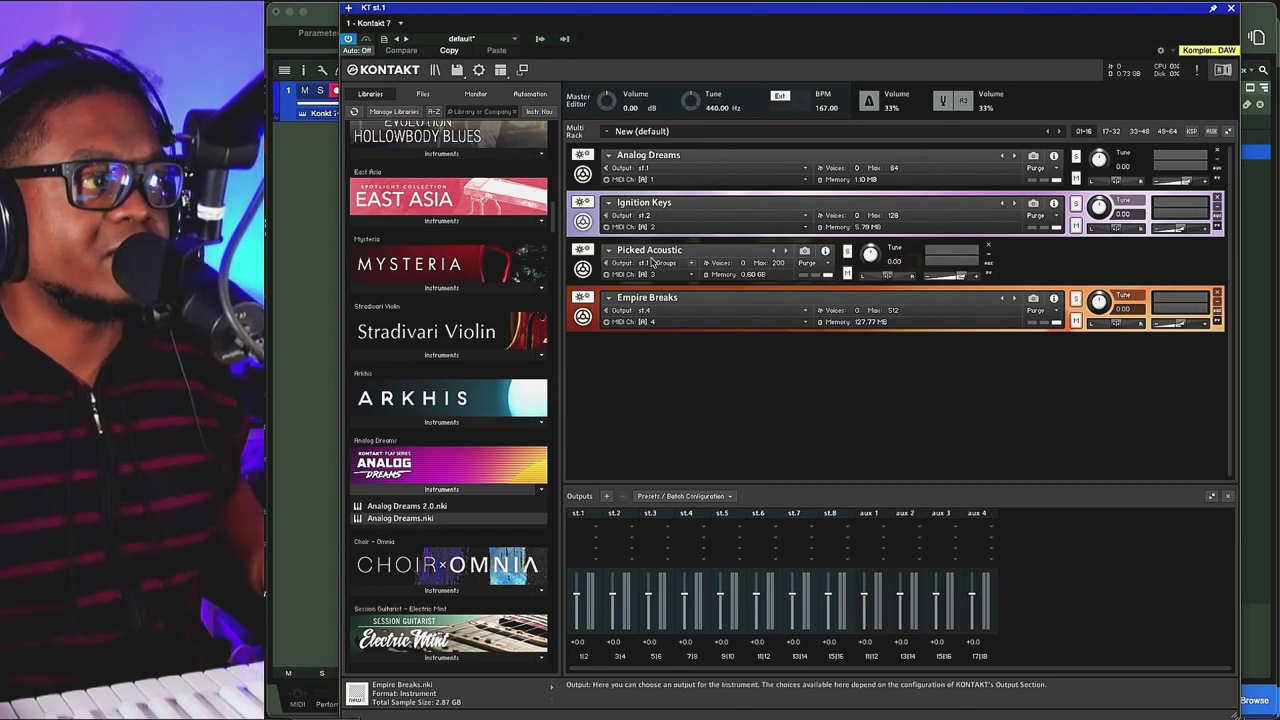
# Step: Move the Kontakt window aside and activate the plug-in outputs KT st.2, KT st.3 and KT st.4
pyautogui.moveTo(512, 9); pyautogui.dragTo(555, 13)
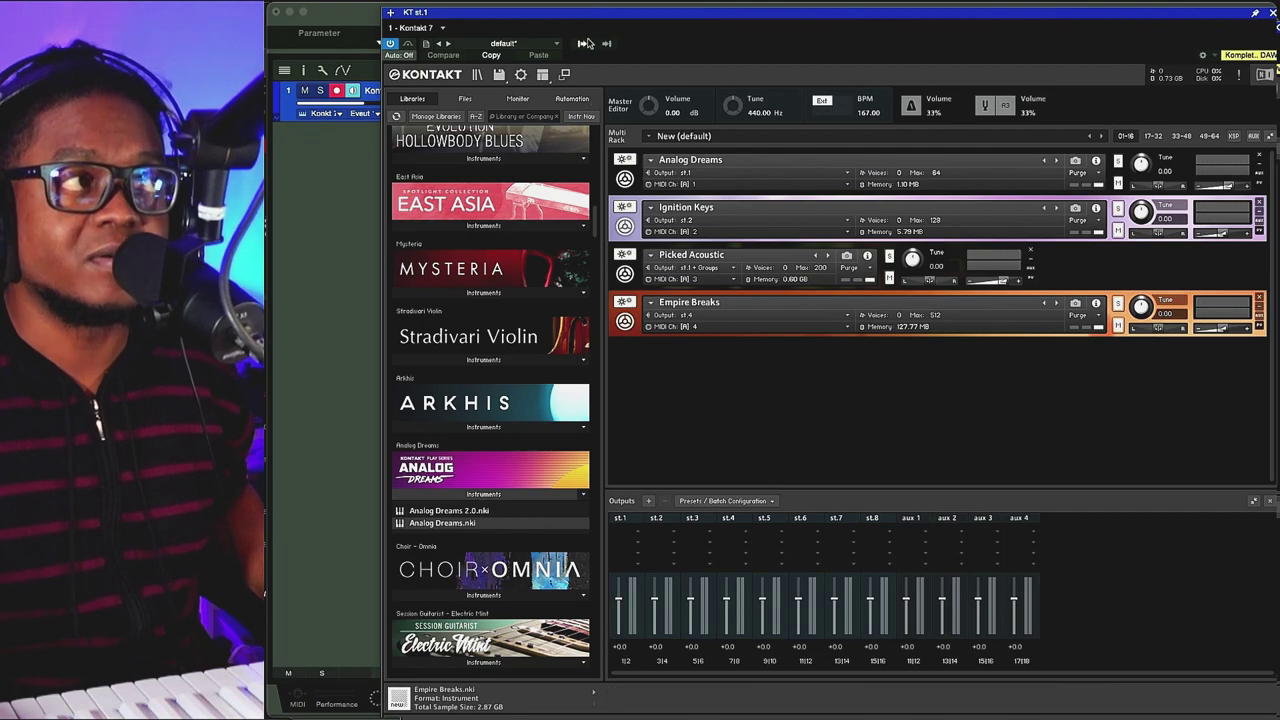
pyautogui.click(584, 43)
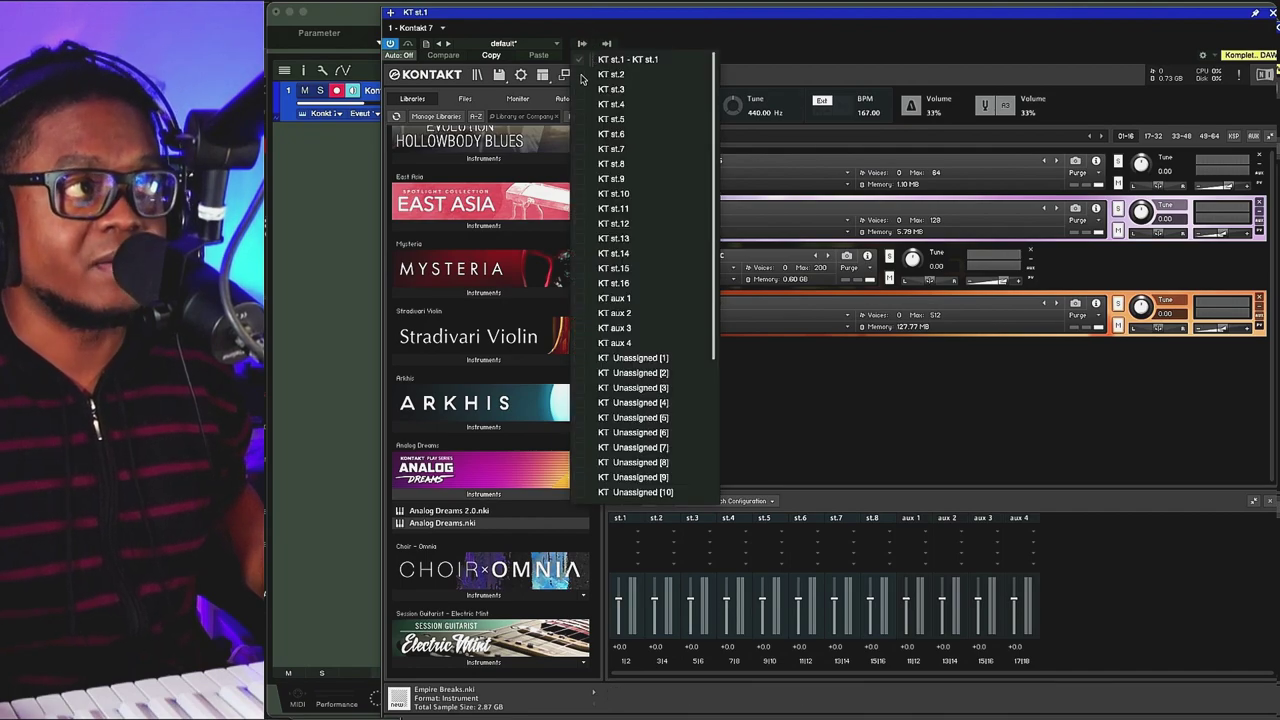
pyautogui.click(582, 45)
pyautogui.click(582, 45)
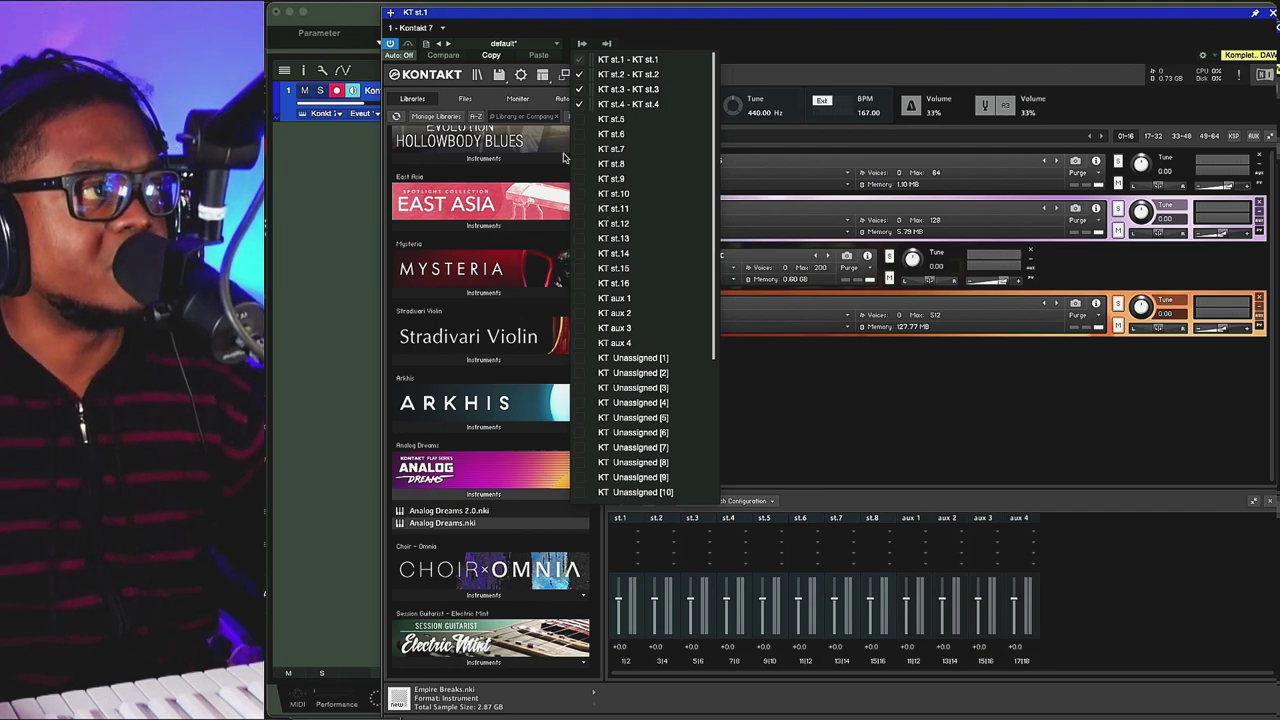
pyautogui.click(484, 20)
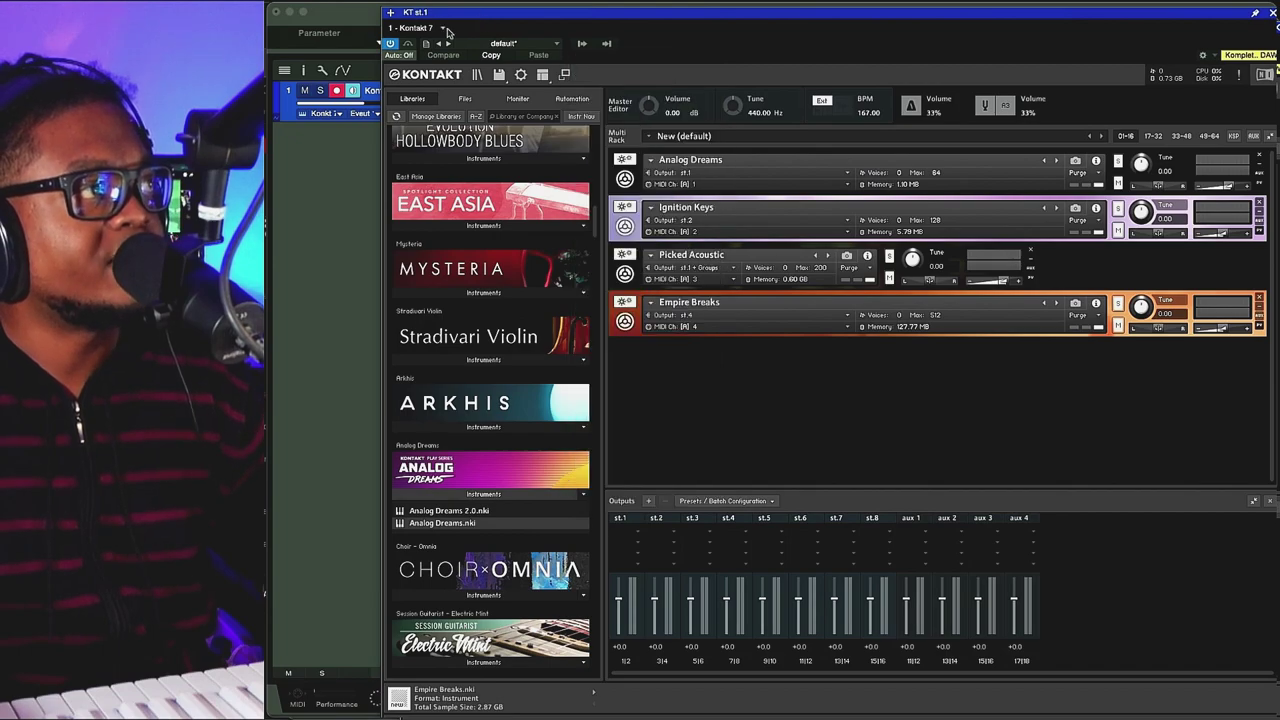
# Step: Close the Kontakt window, show the Studio One mixer, and select the KT st.2 channel
pyautogui.press('super+w')
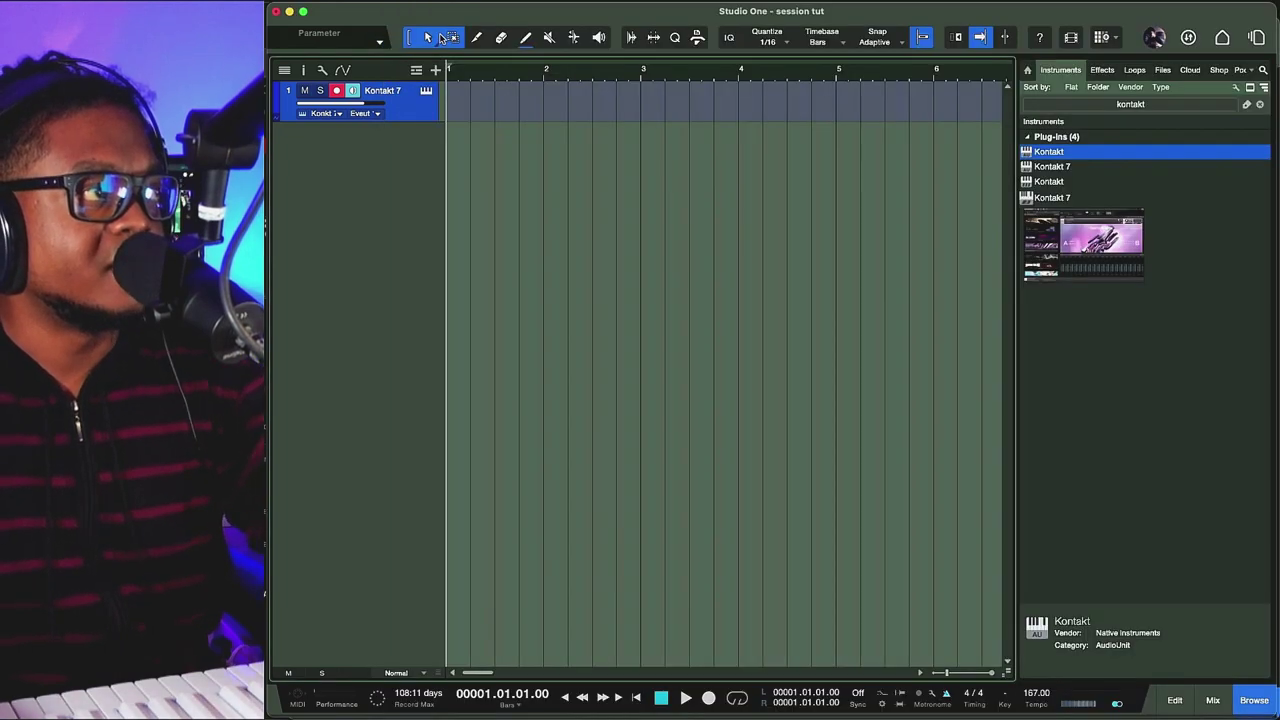
pyautogui.press('F3')
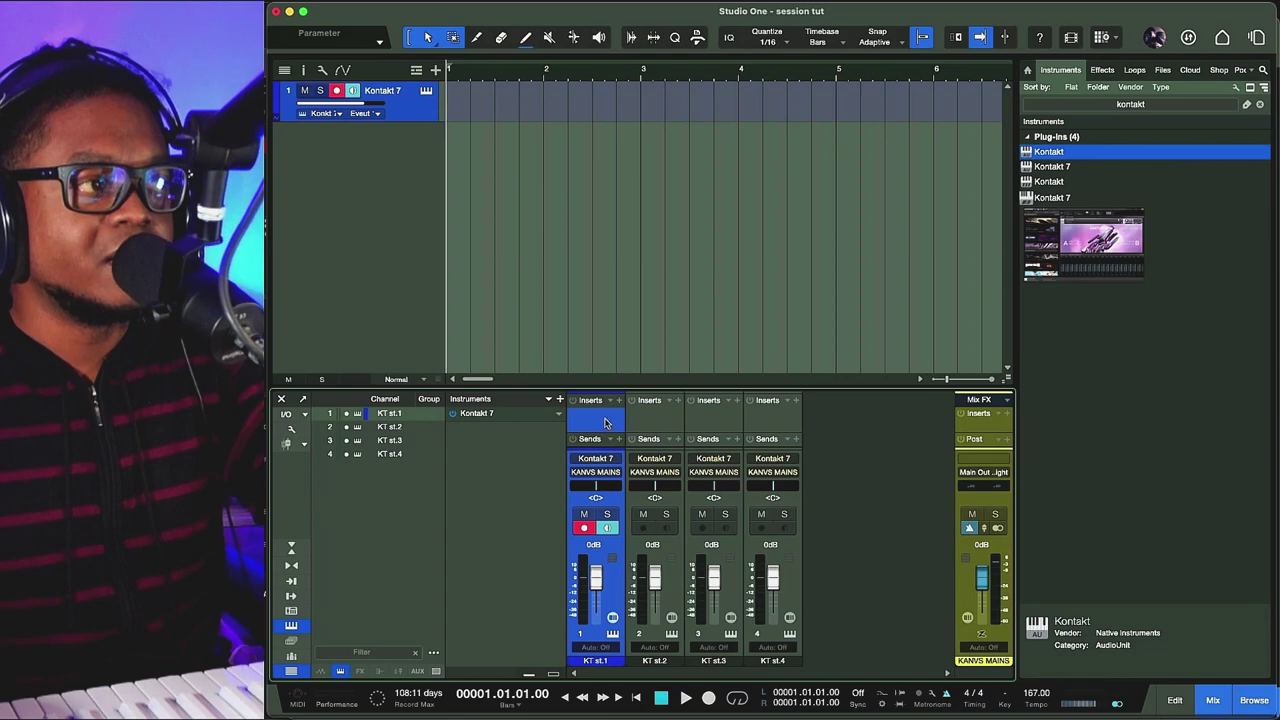
pyautogui.click(660, 421)
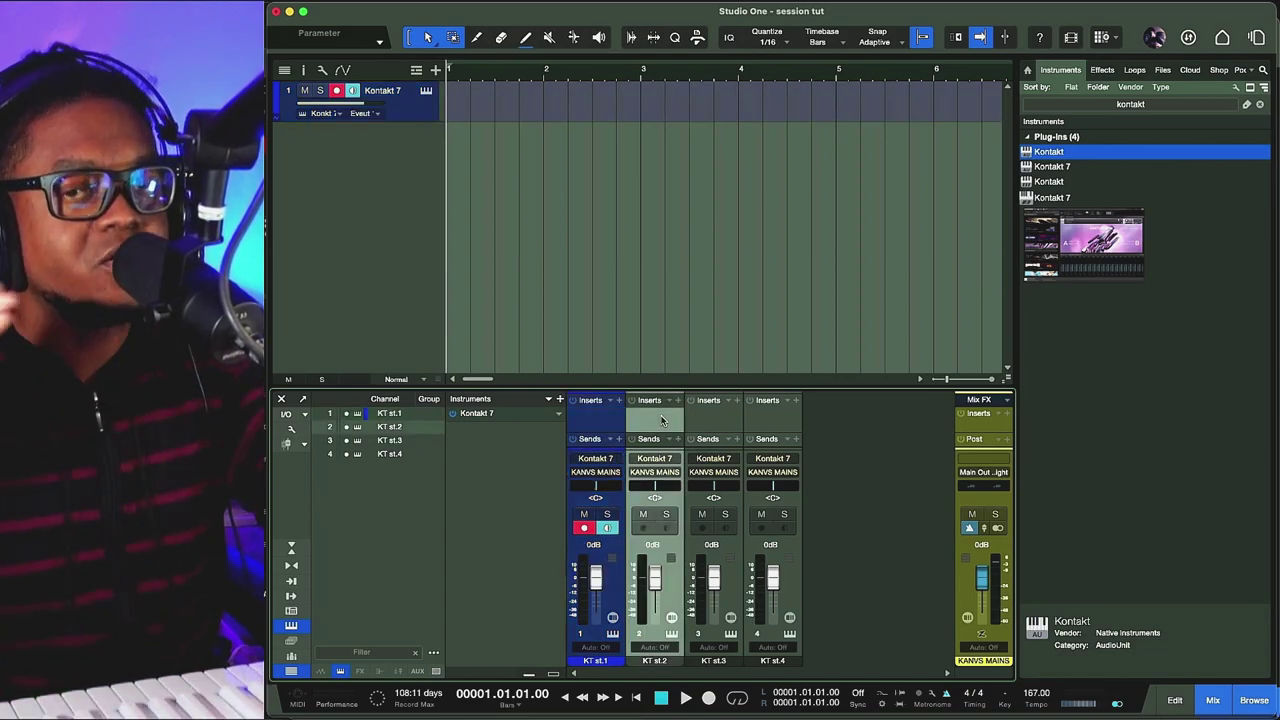
# Step: Go through the Kontakt mixer channels KT st.1, KT st.3 and KT st.4, selecting them in turn
pyautogui.click(716, 420)
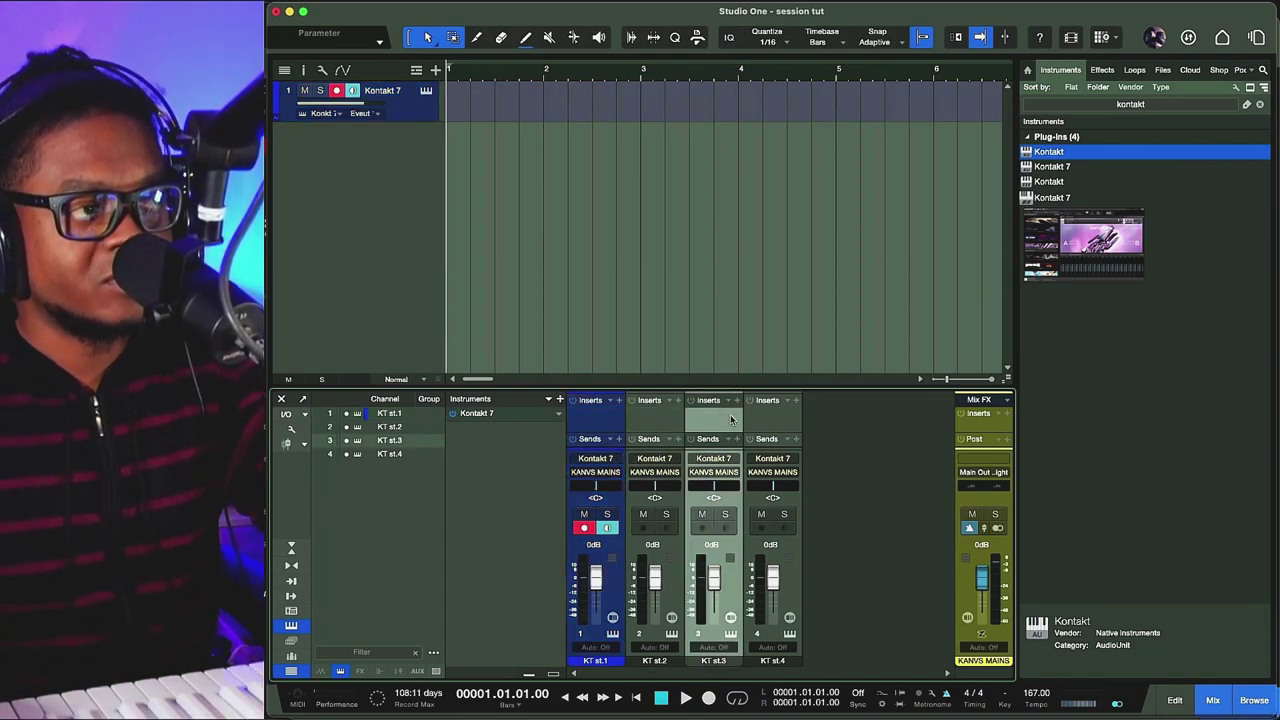
pyautogui.click(776, 420)
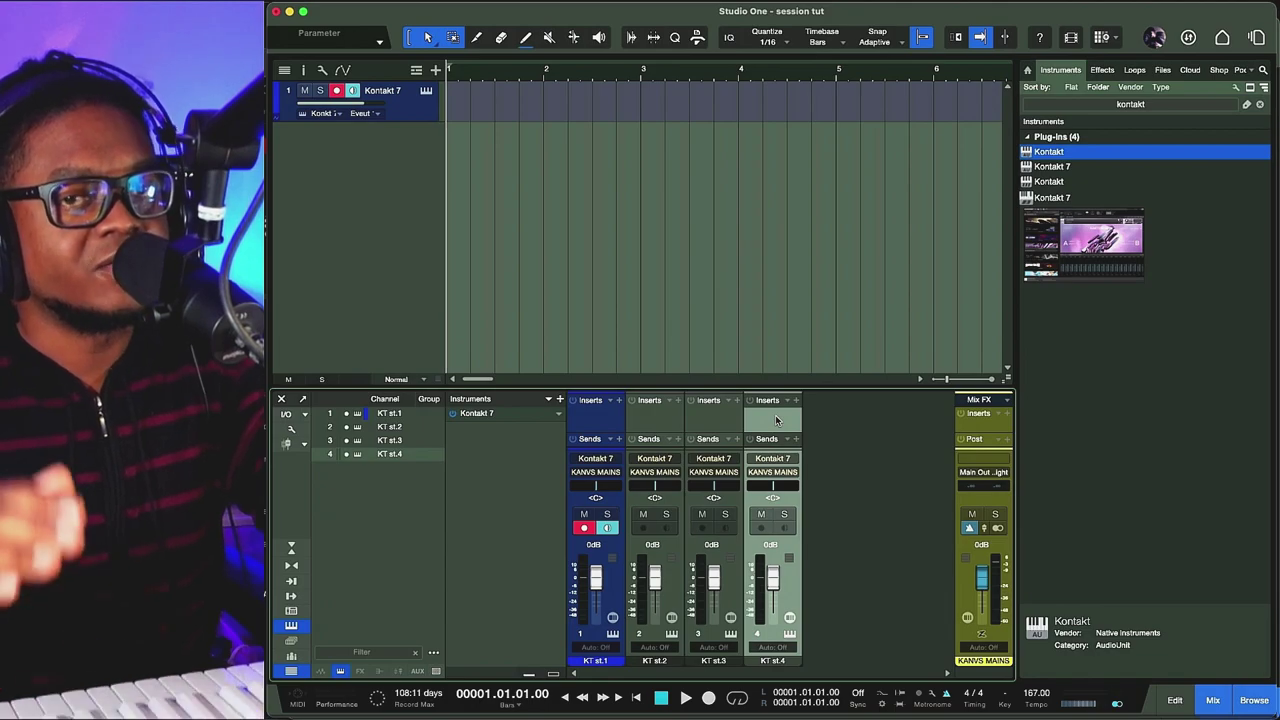
pyautogui.click(605, 425)
pyautogui.click(722, 418)
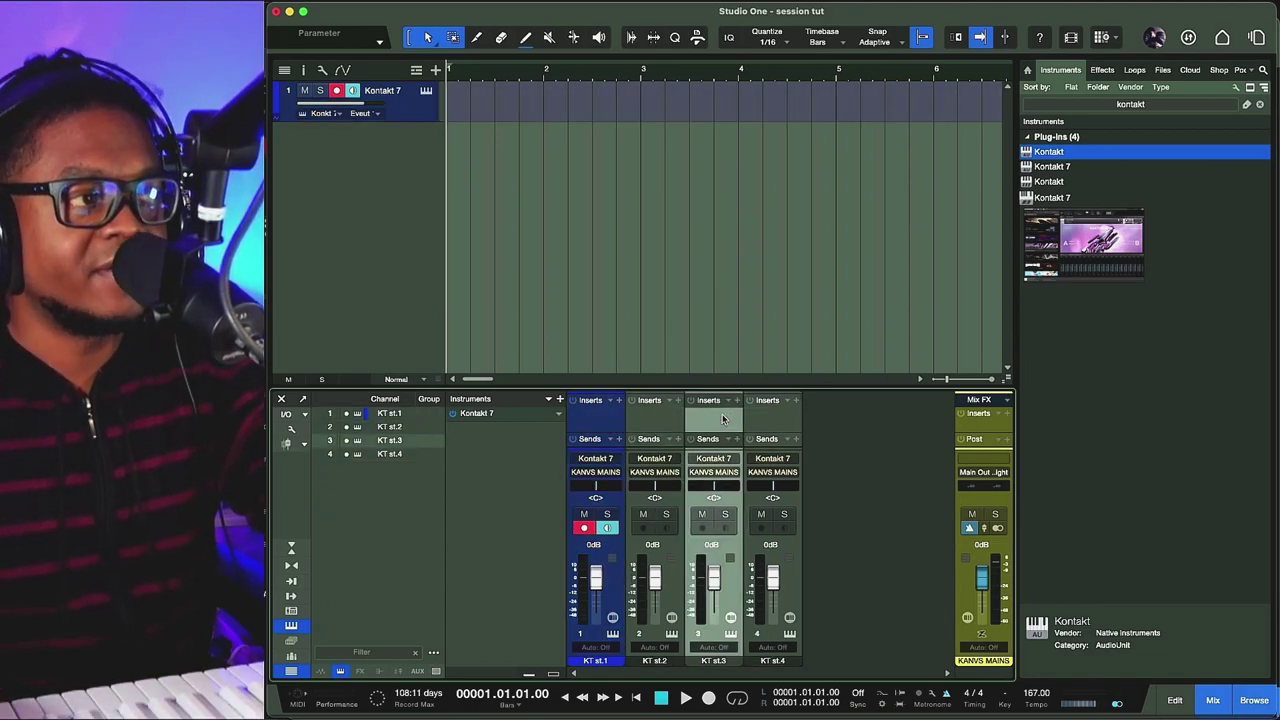
pyautogui.click(765, 419)
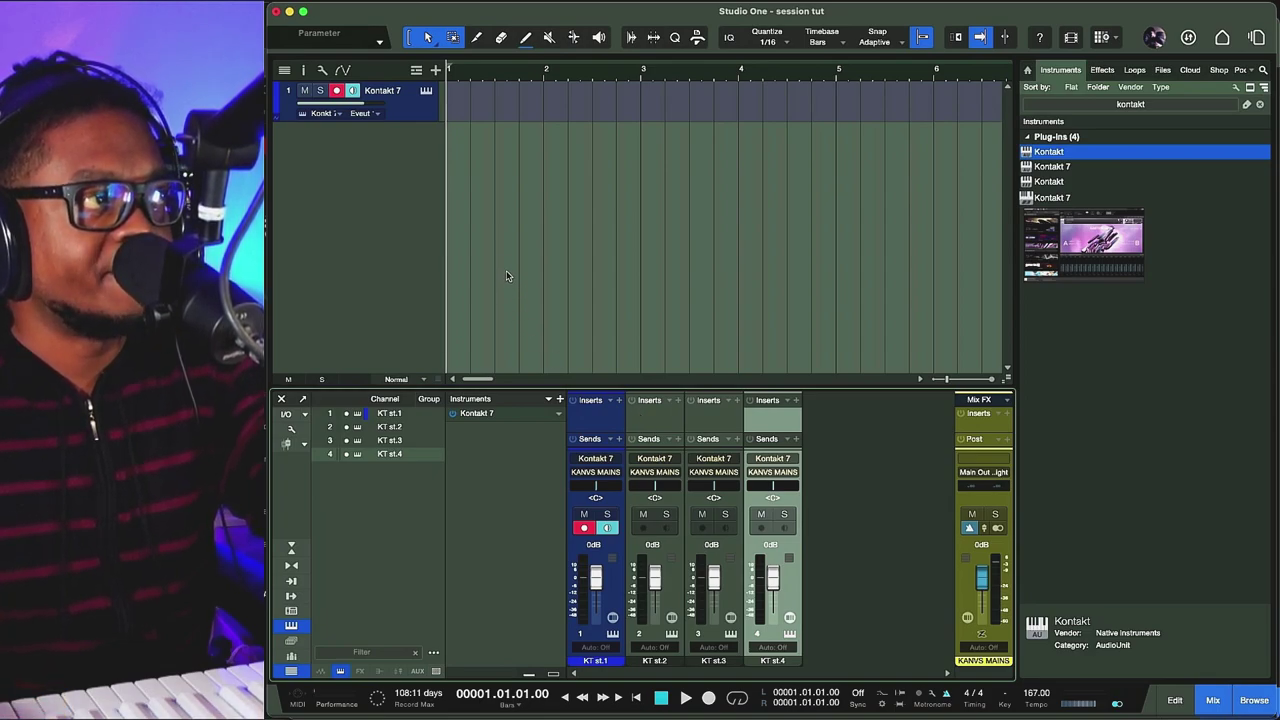
# Step: Duplicate the Kontakt 7 instrument track three times, without duplicating the instrument, to get four tracks on the same Kontakt instance
pyautogui.click(418, 114)
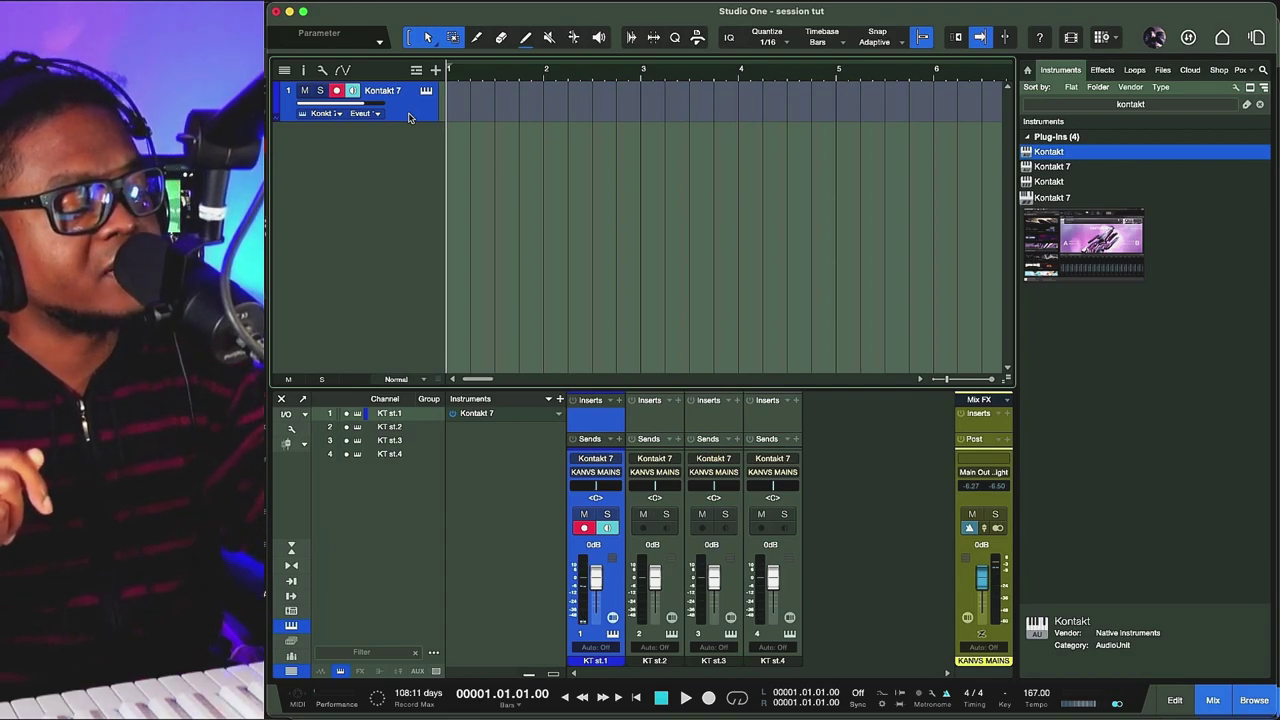
pyautogui.hotkey('shift', 'd')
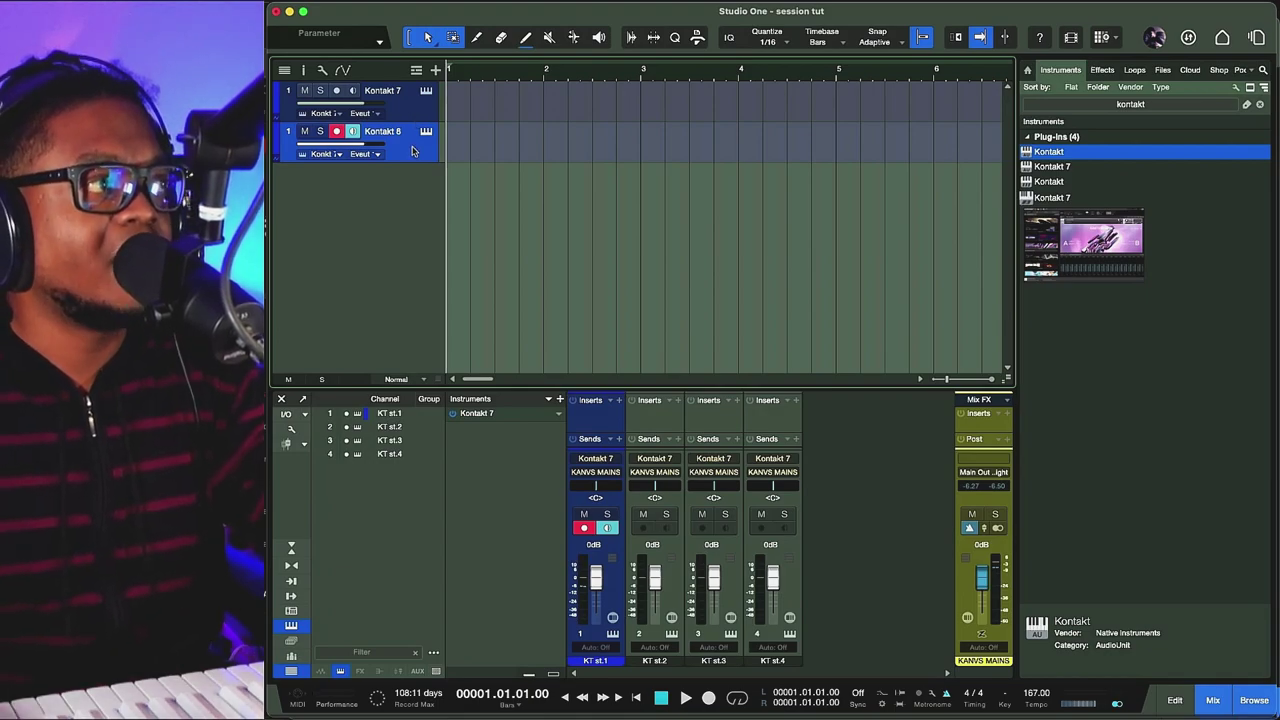
pyautogui.rightClick(412, 150)
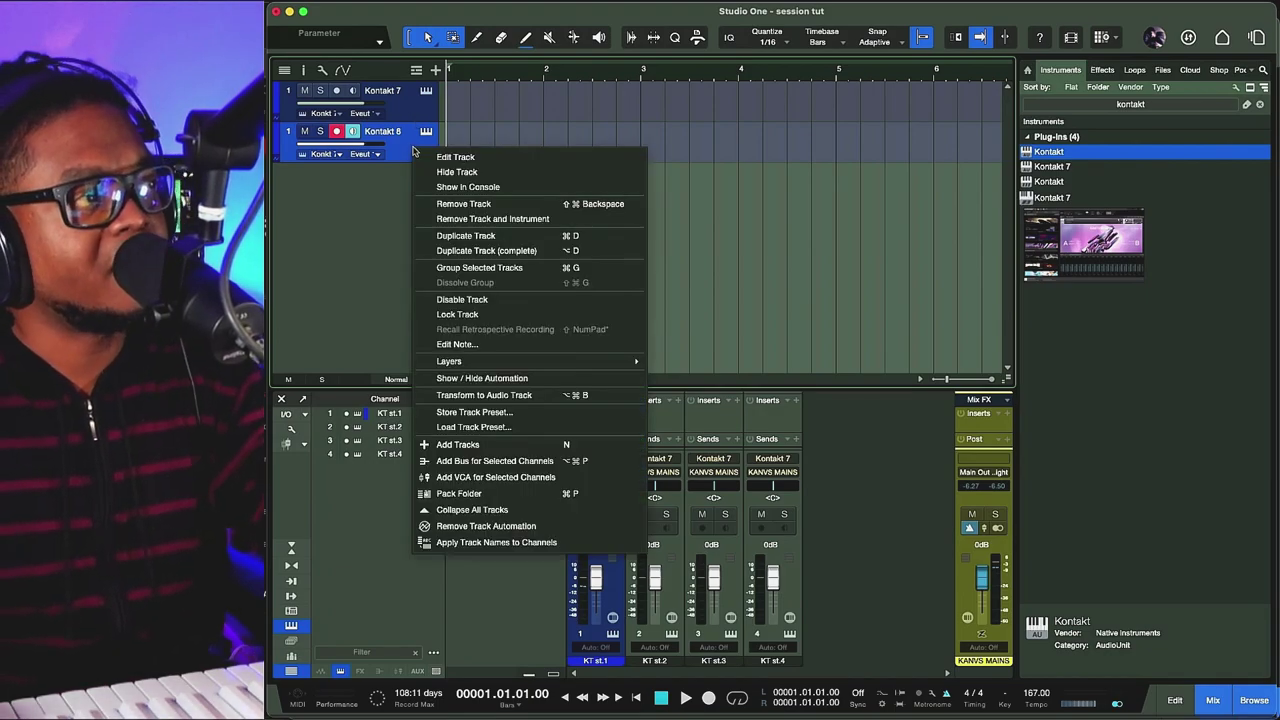
pyautogui.click(494, 237)
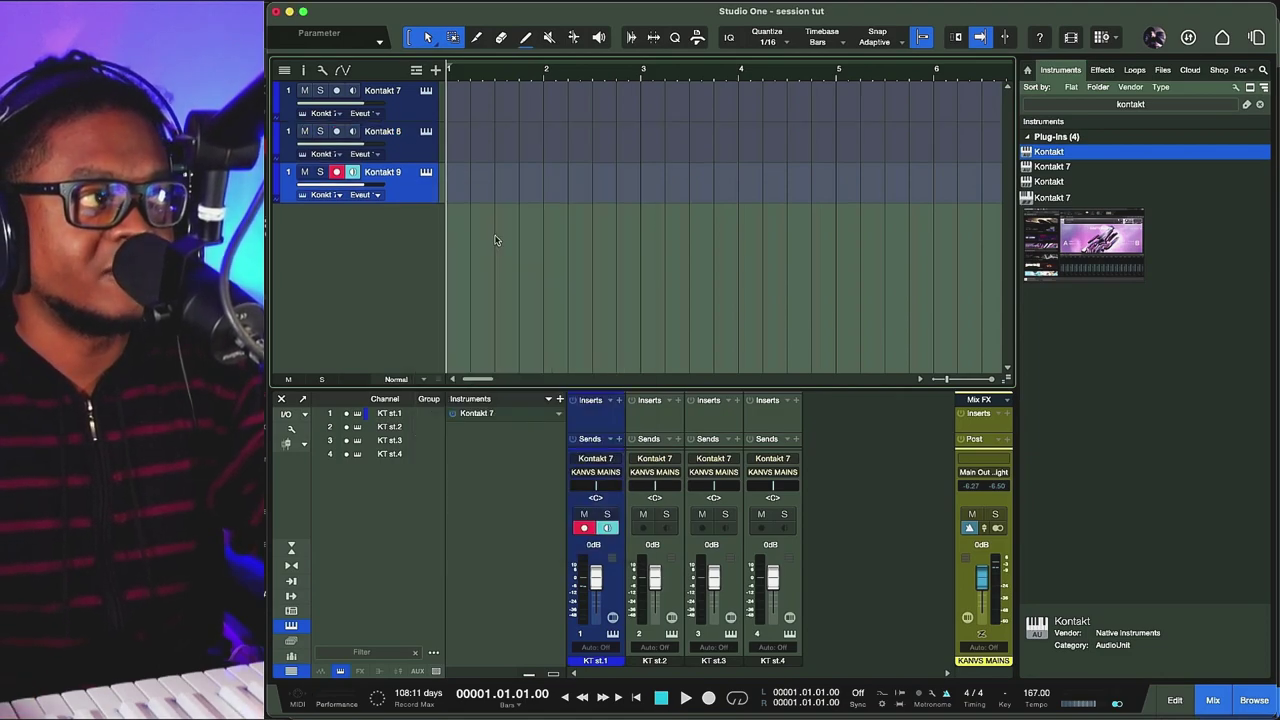
pyautogui.rightClick(408, 191)
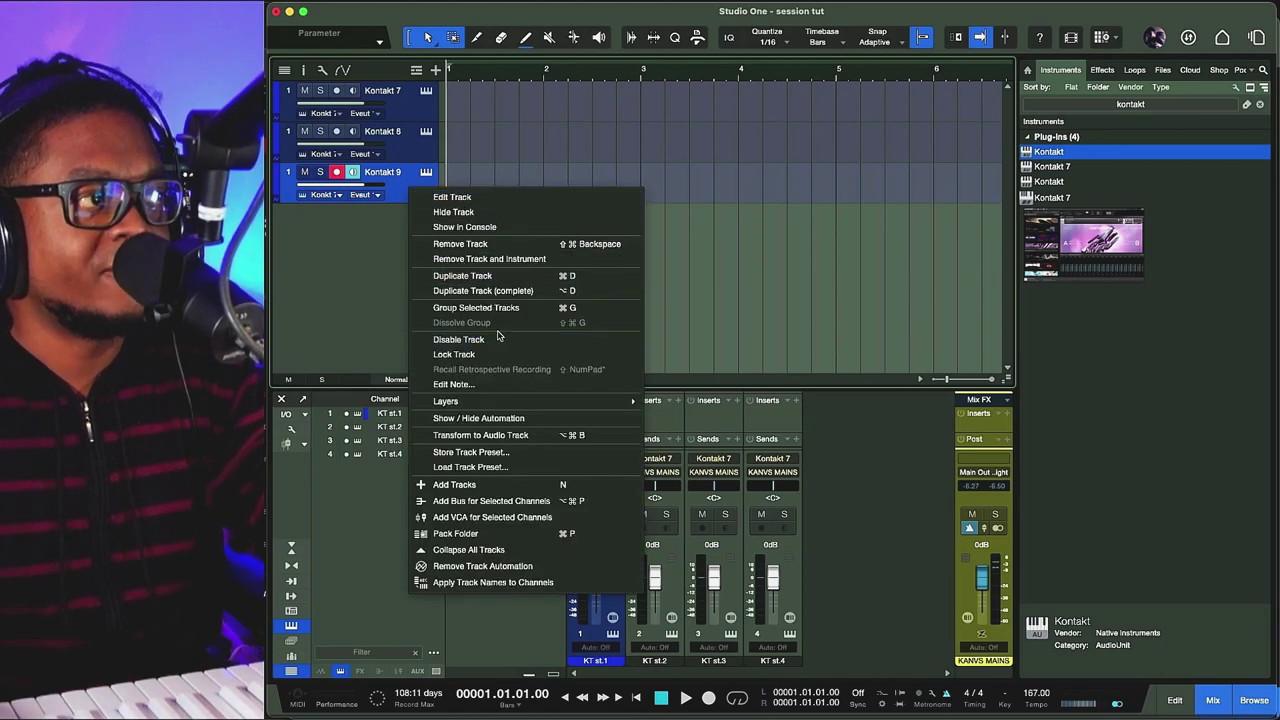
pyautogui.click(494, 277)
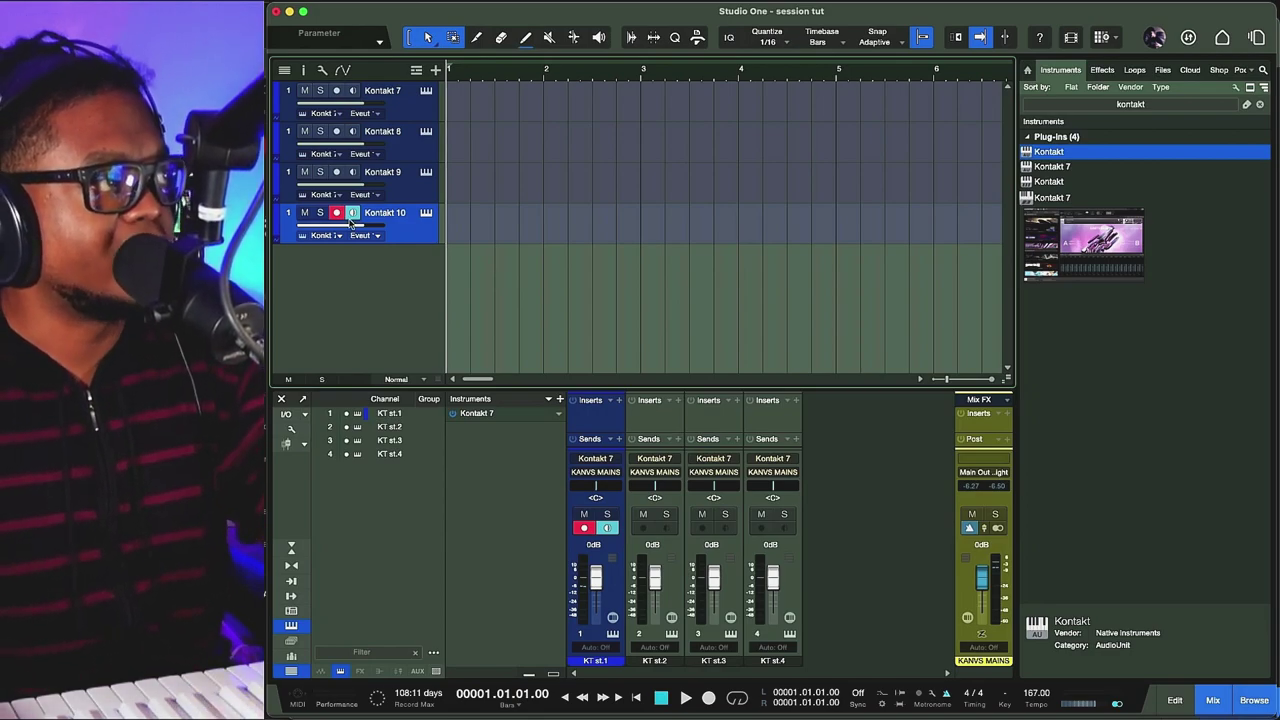
# Step: Widen the track list so each track's instrument and event input are readable, and go through the four Kontakt tracks
pyautogui.click(438, 97)
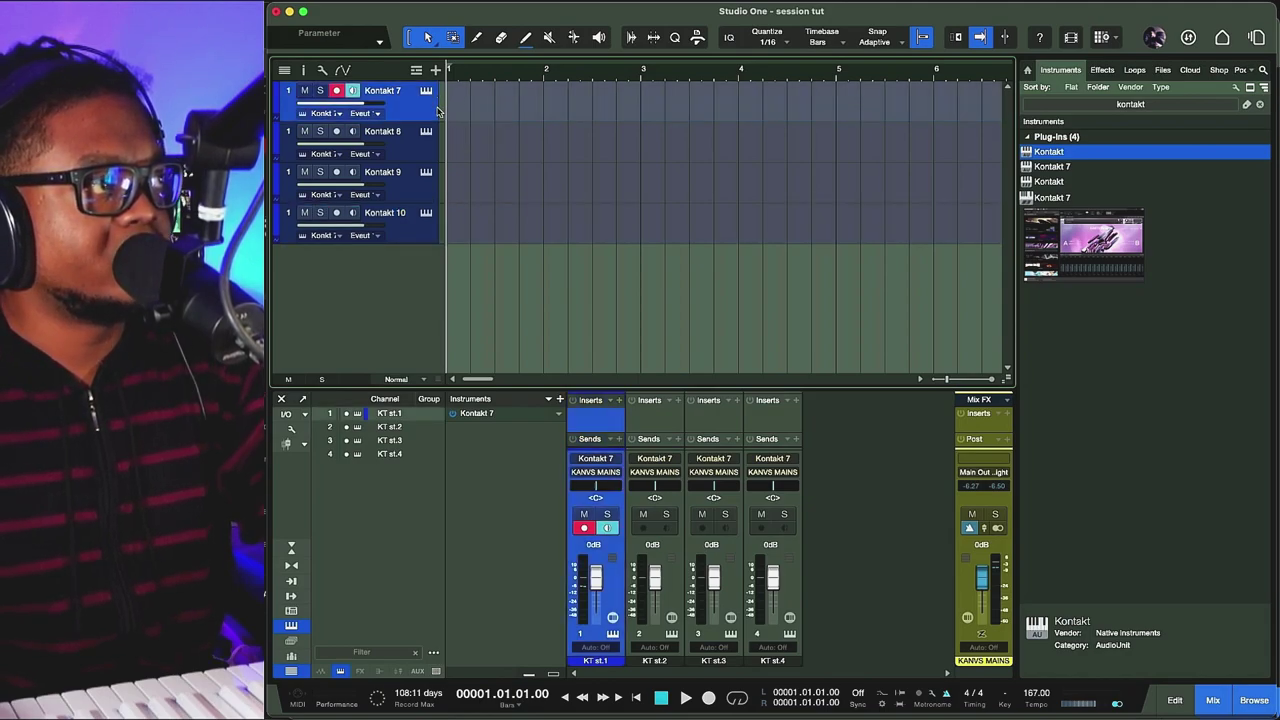
pyautogui.click(440, 231)
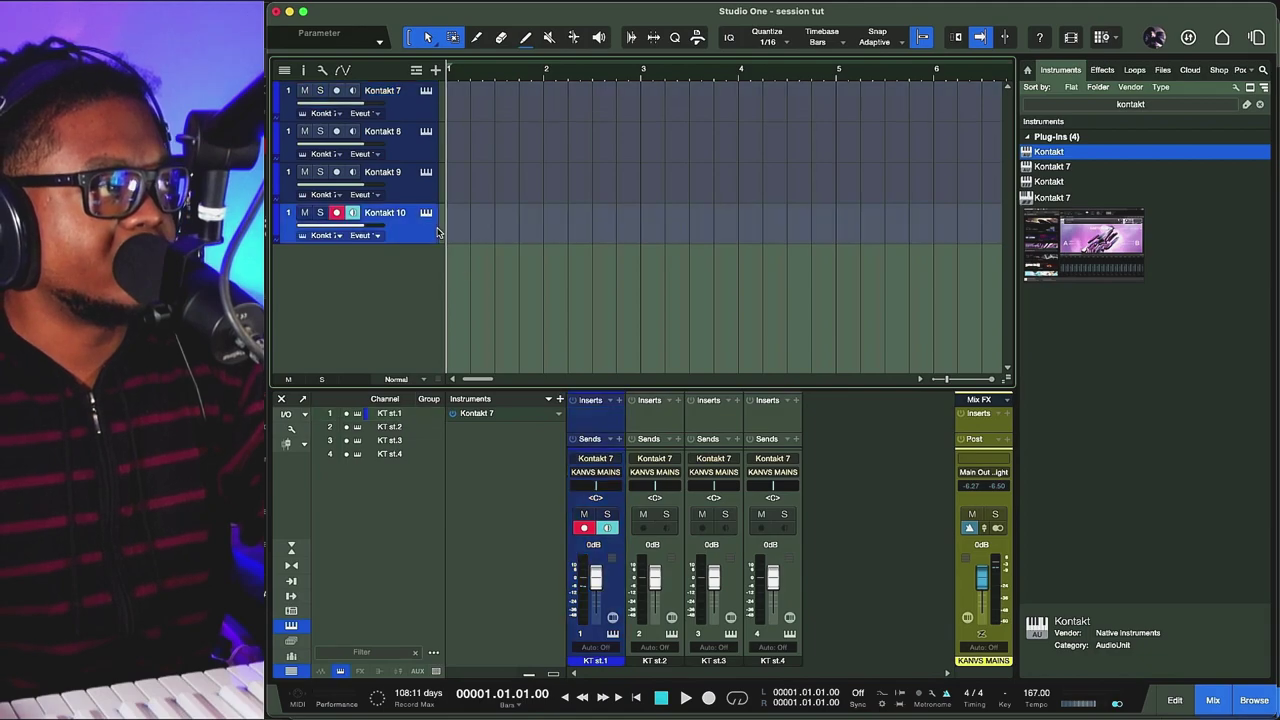
pyautogui.moveTo(445, 231); pyautogui.dragTo(562, 223)
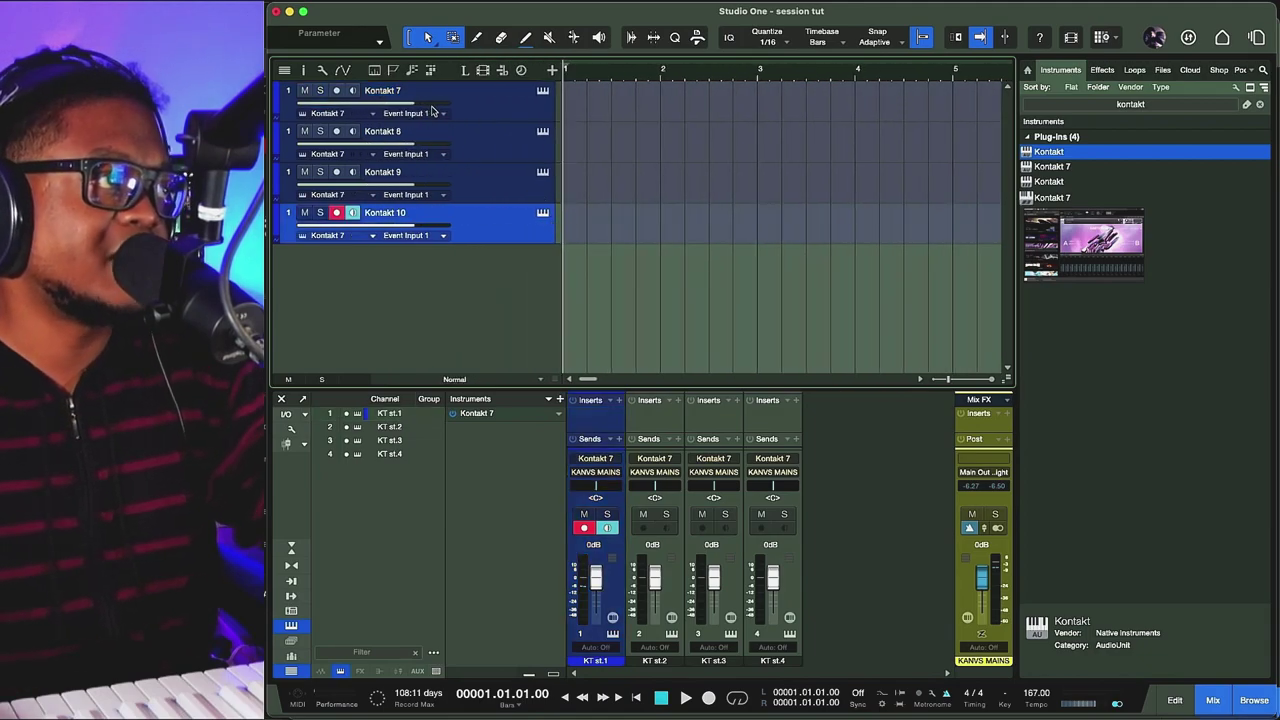
pyautogui.click(470, 106)
pyautogui.click(472, 148)
pyautogui.click(476, 194)
pyautogui.click(507, 239)
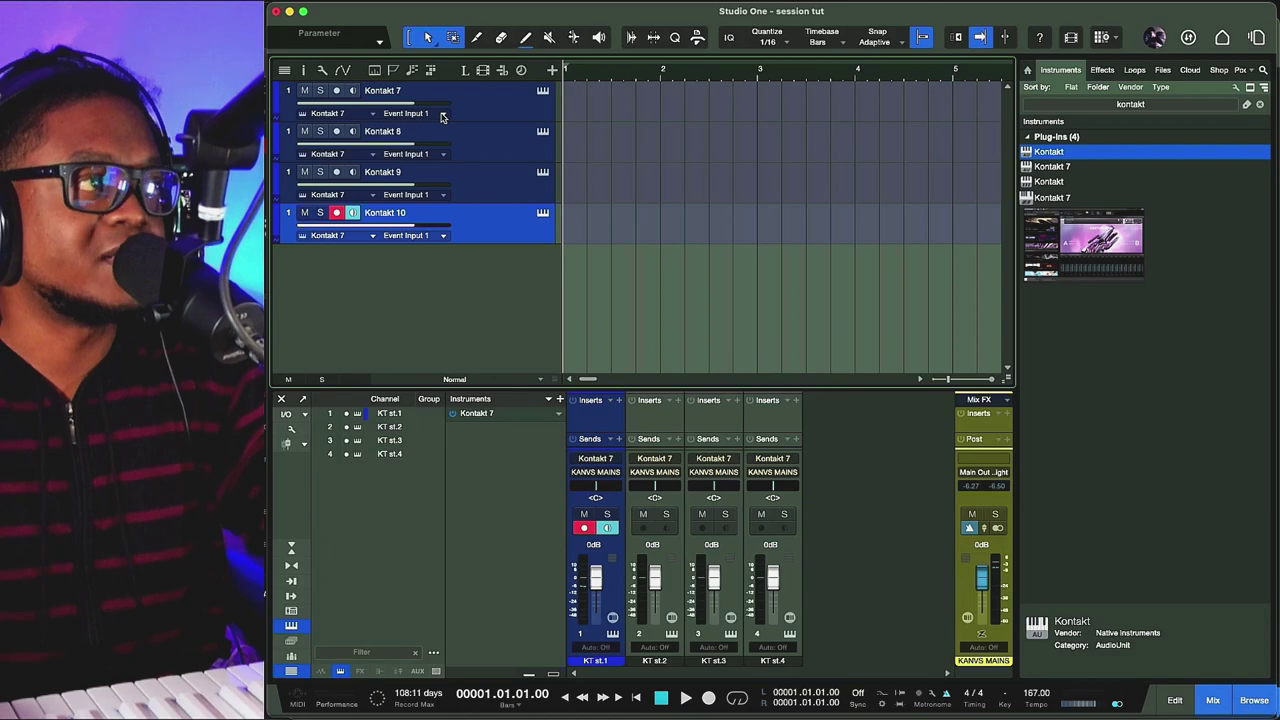
# Step: Assign the second, third and fourth Kontakt tracks to Event Input 2, Event Input 3 and Event Input 4
pyautogui.click(437, 154)
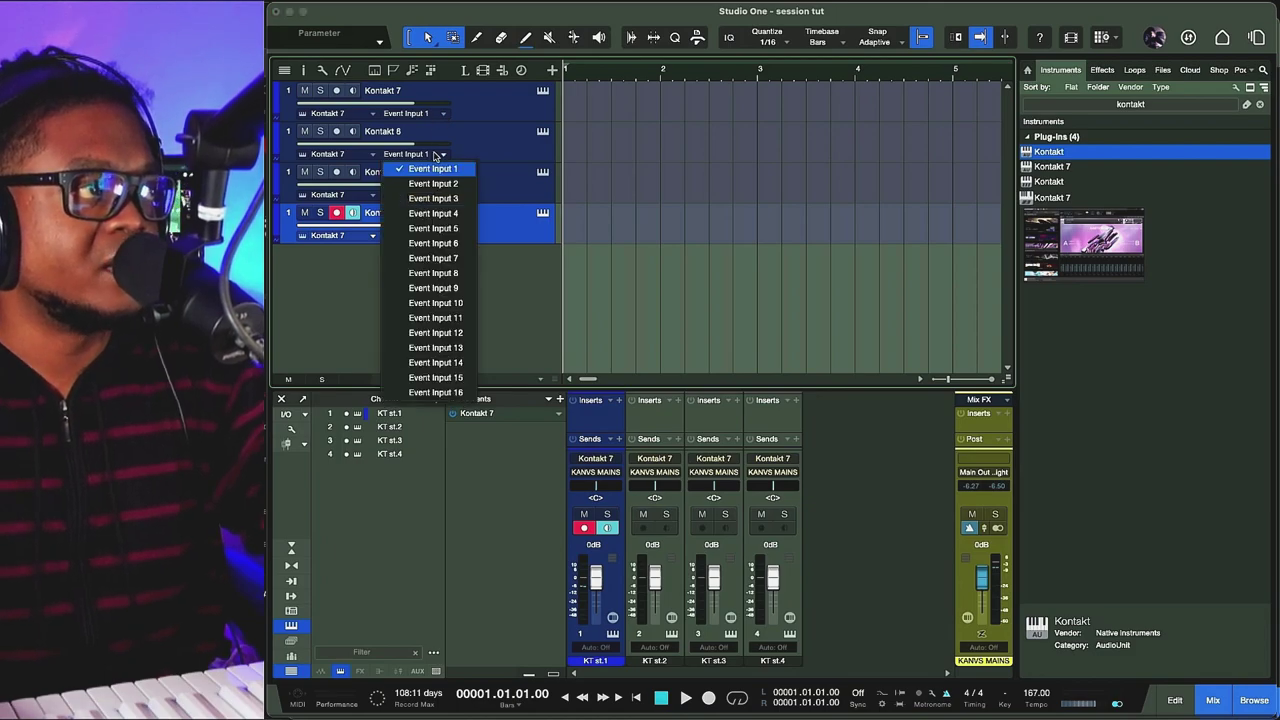
pyautogui.click(436, 183)
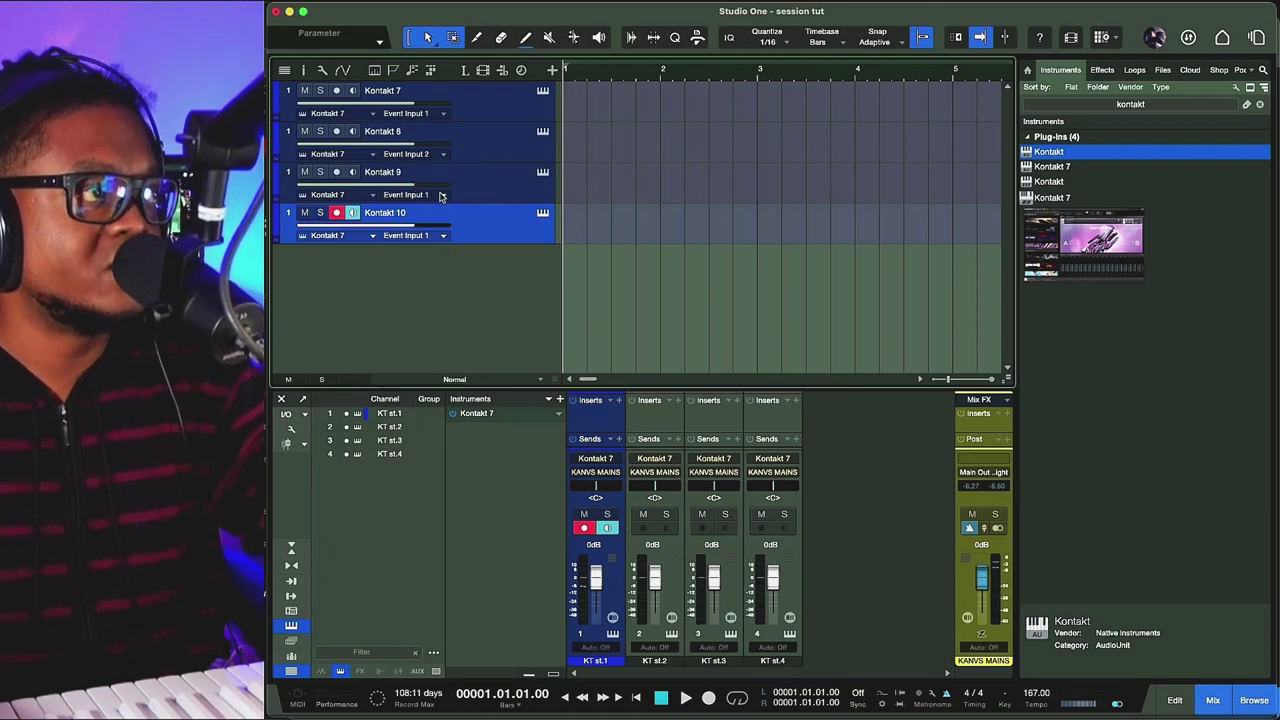
pyautogui.click(440, 194)
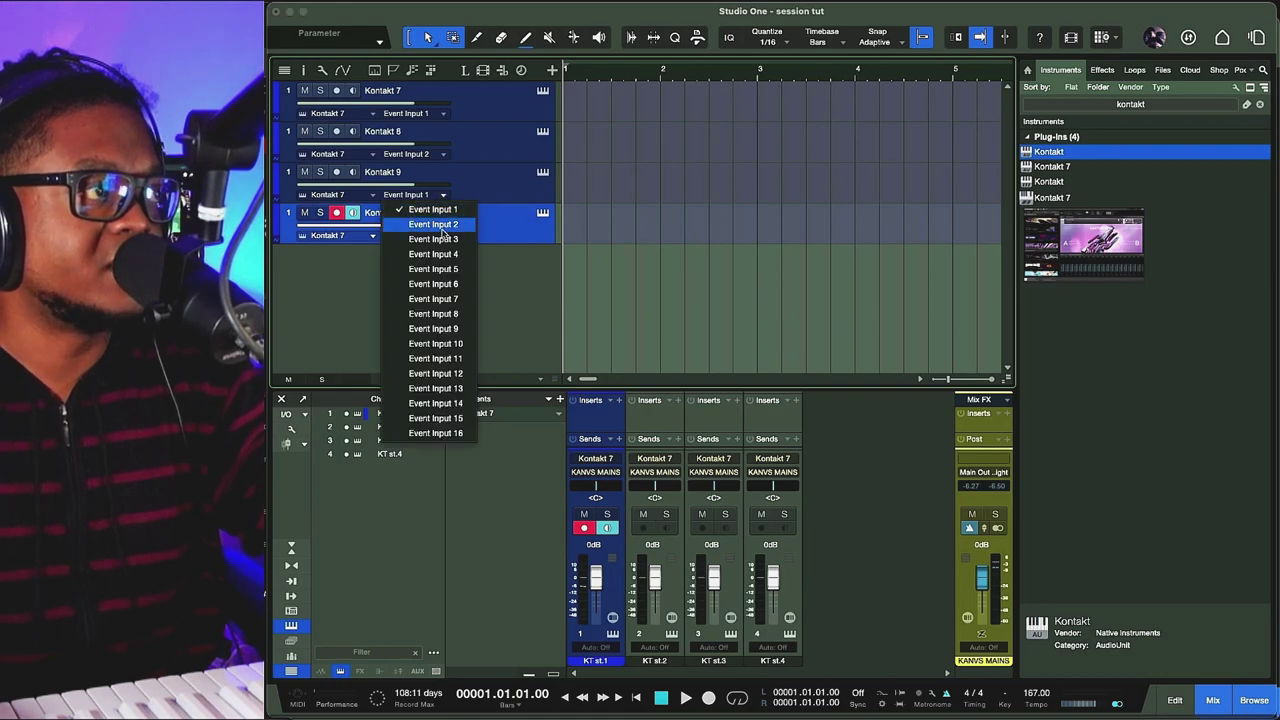
pyautogui.click(445, 240)
pyautogui.click(446, 236)
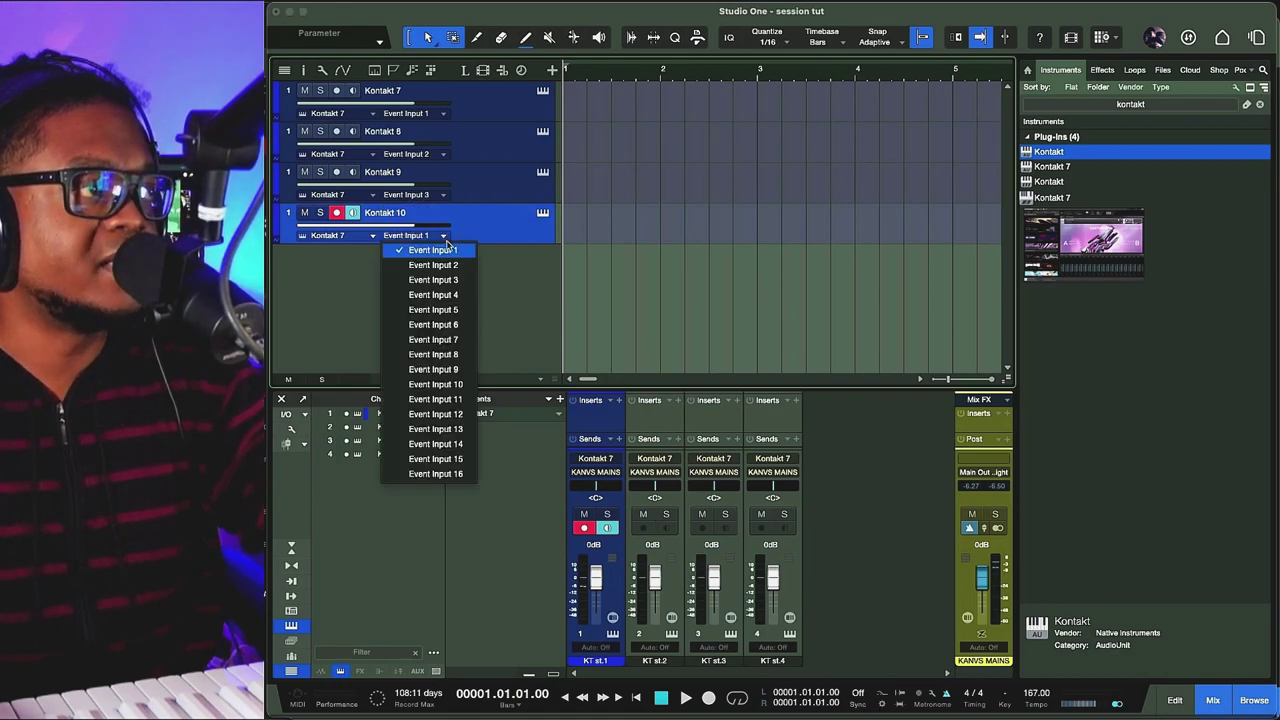
pyautogui.click(452, 293)
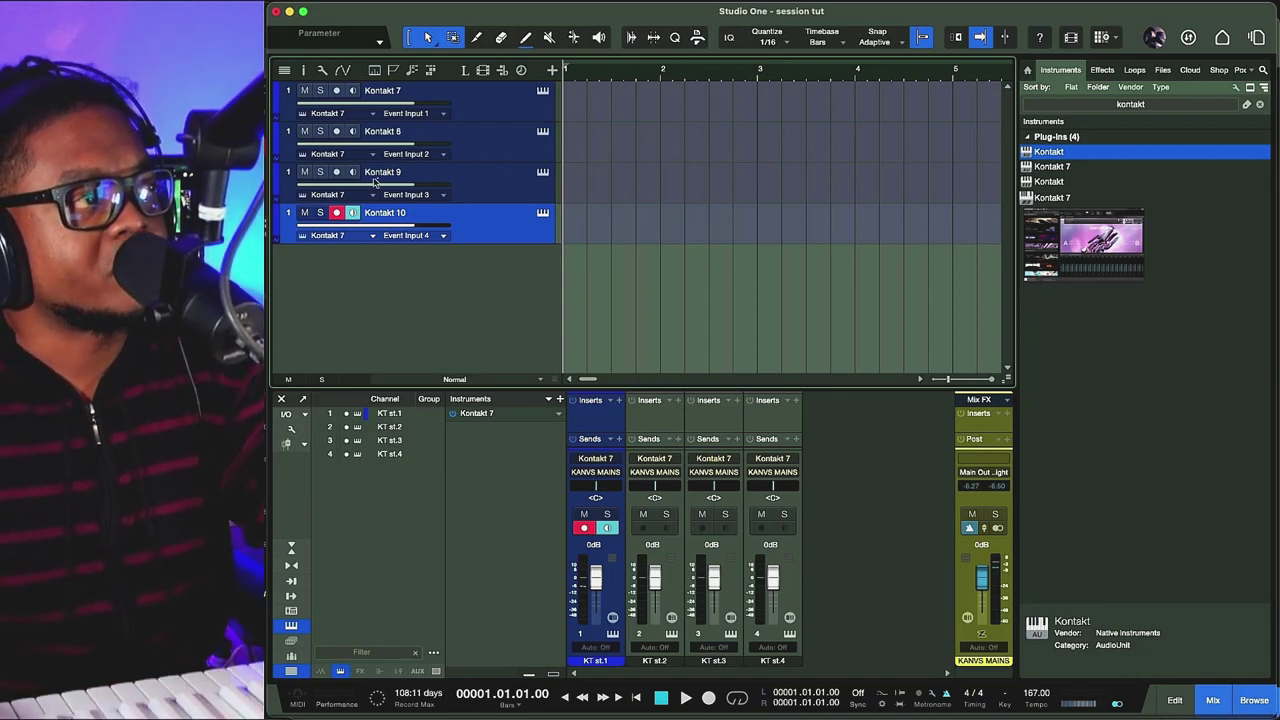
# Step: Select the first and second Kontakt tracks in turn to test their routing, and open the second track's instrument window
pyautogui.click(517, 100)
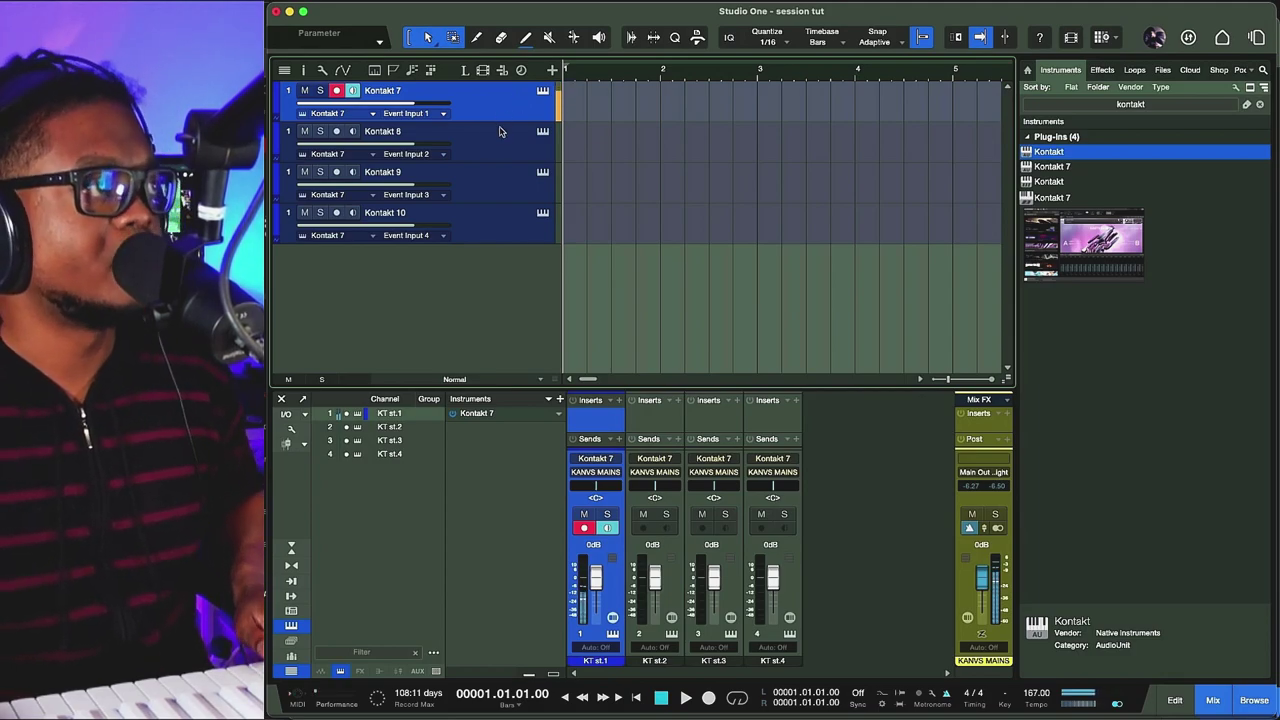
pyautogui.click(491, 158)
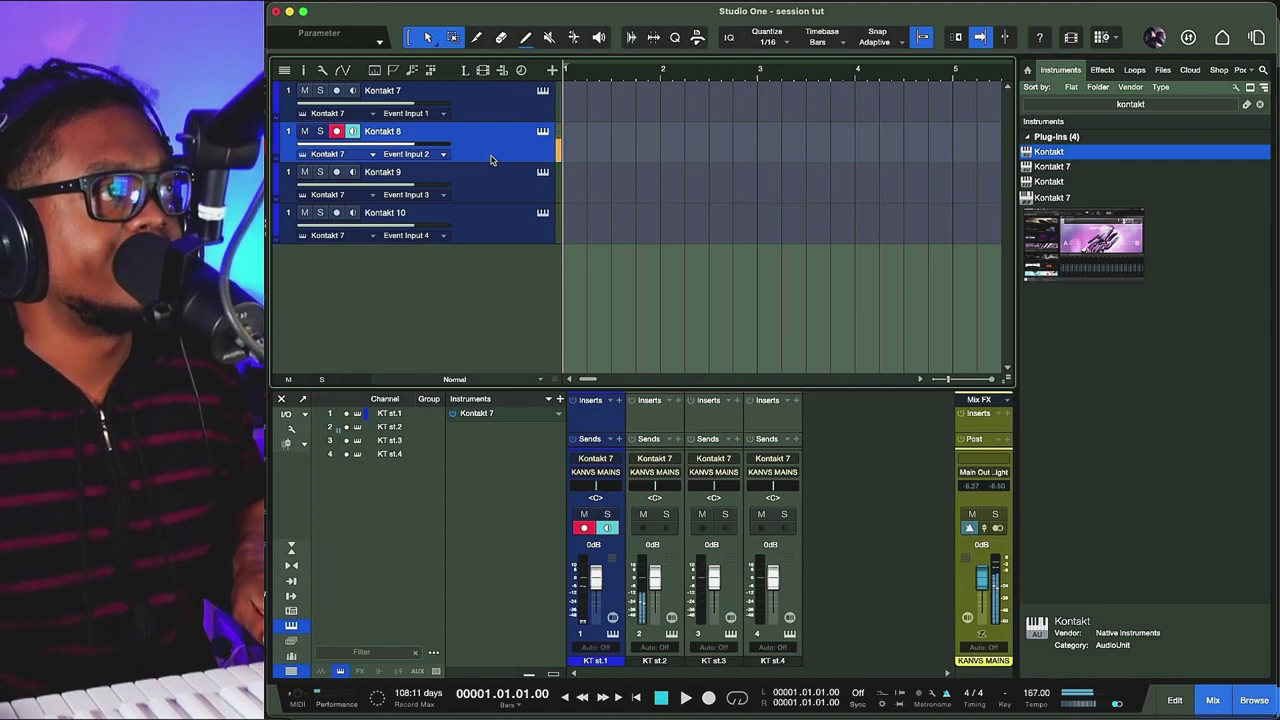
pyautogui.click(542, 131)
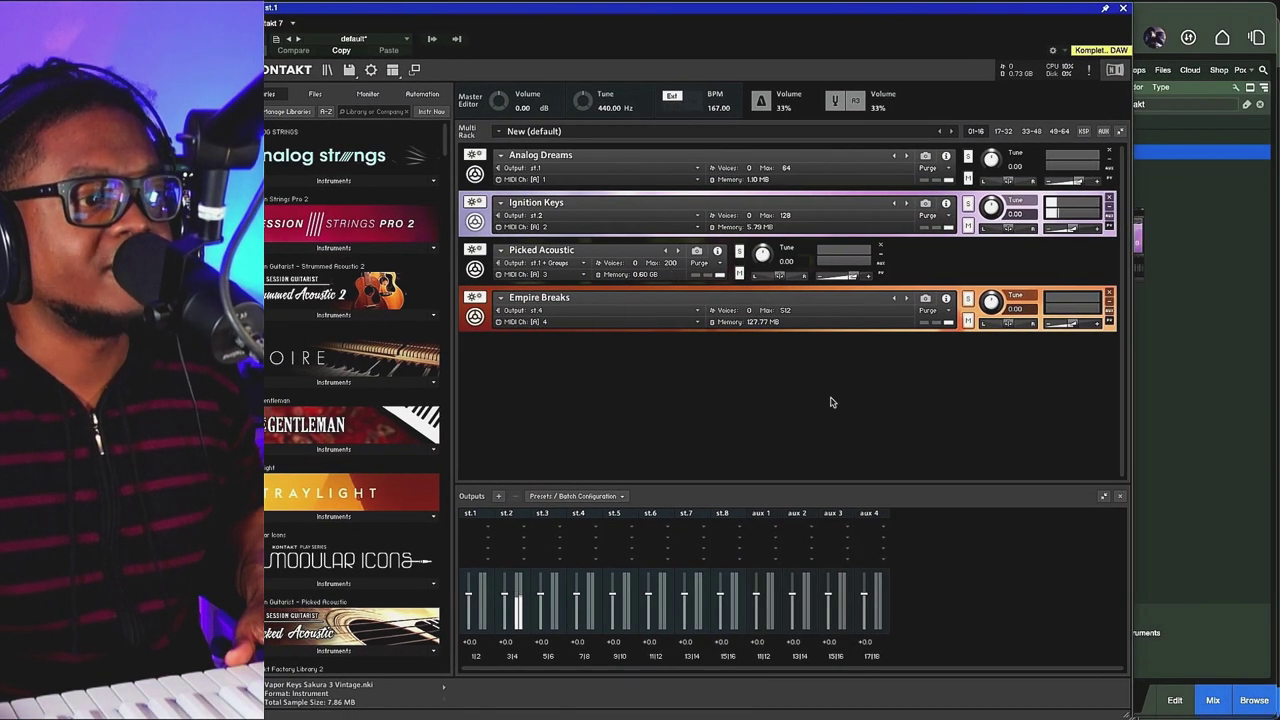
# Step: Shorten the Kontakt window, move it below the track list, and select the Kontakt 9 track
pyautogui.moveTo(1127, 716); pyautogui.dragTo(980, 545)
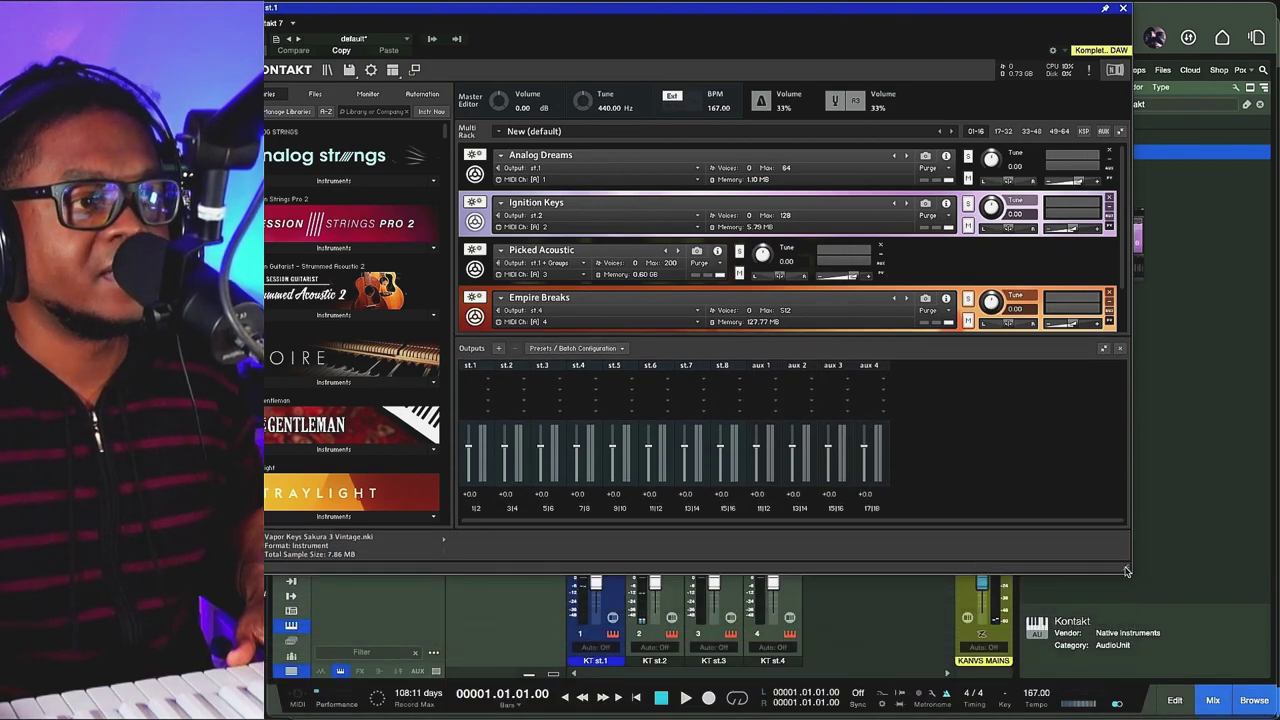
pyautogui.moveTo(349, 26); pyautogui.dragTo(670, 93)
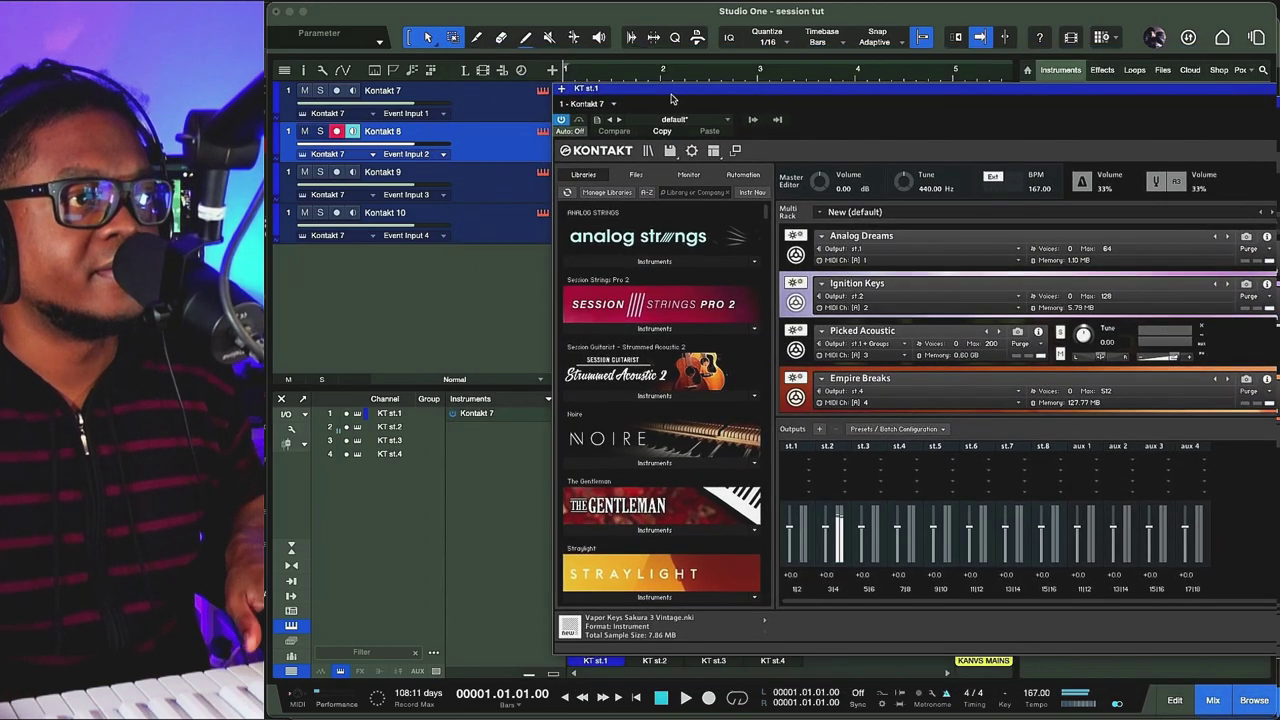
pyautogui.moveTo(814, 96); pyautogui.dragTo(692, 71)
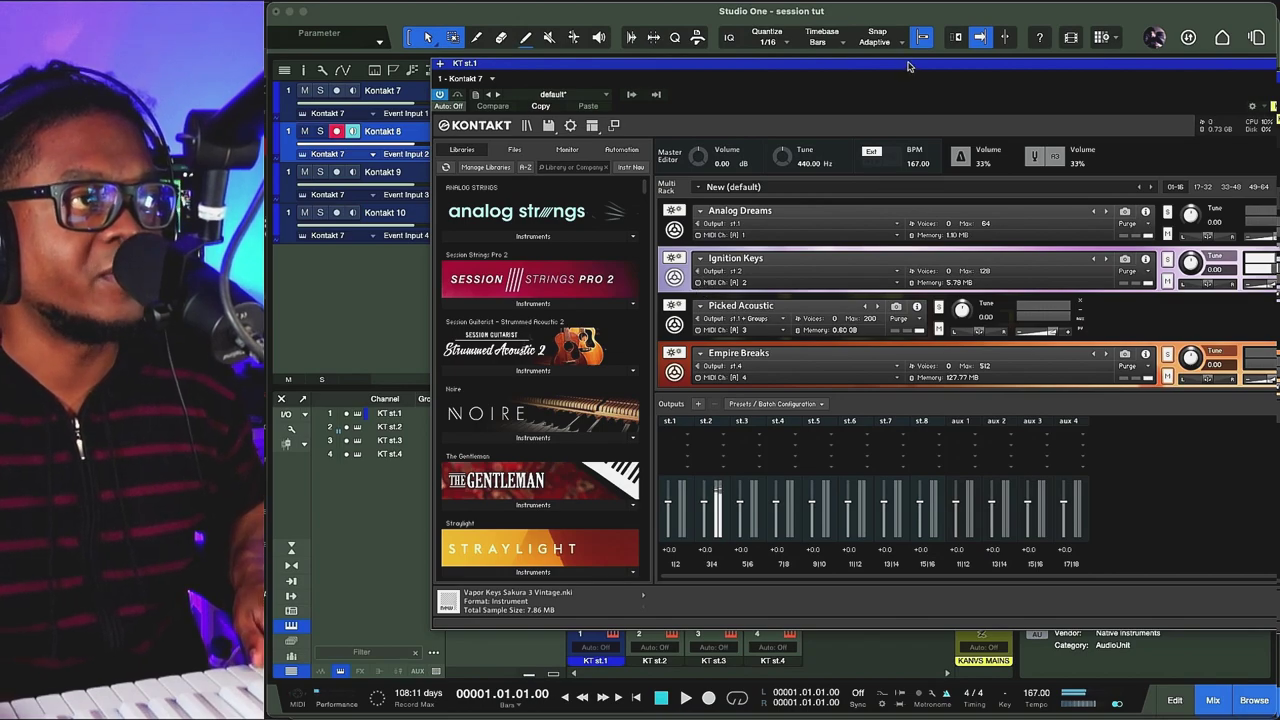
pyautogui.moveTo(908, 66); pyautogui.dragTo(768, 105)
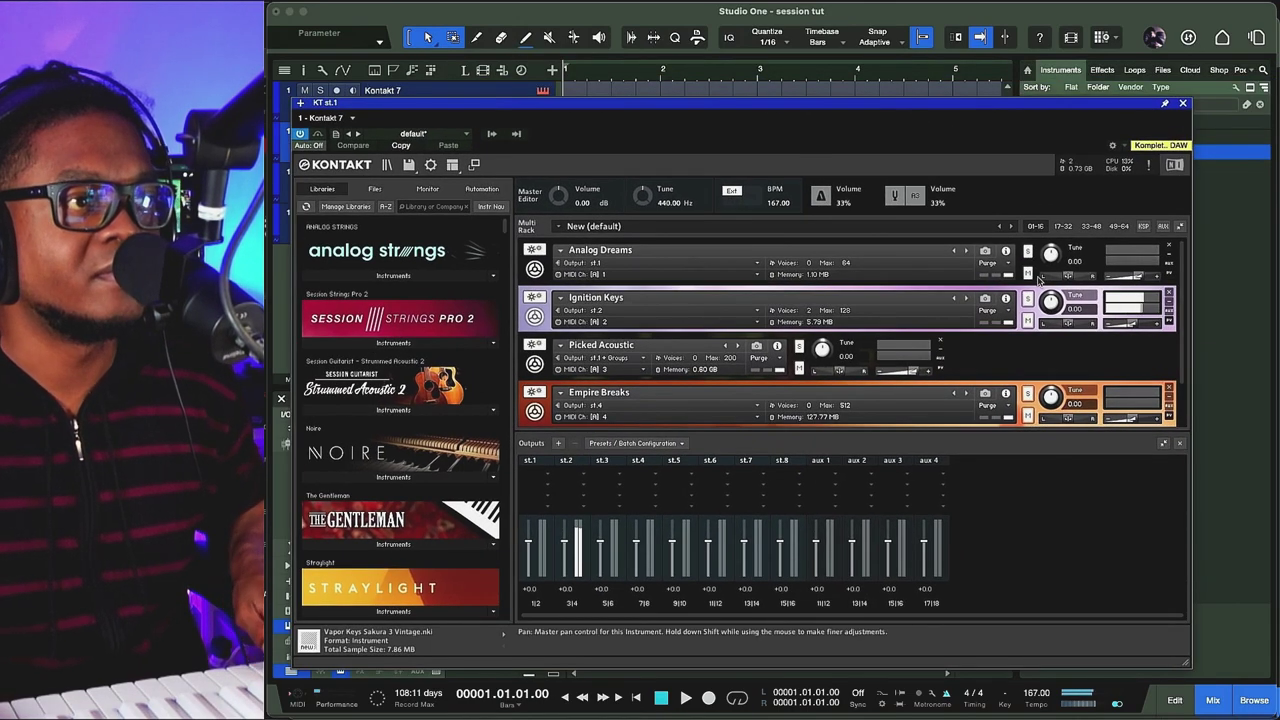
pyautogui.moveTo(857, 105); pyautogui.dragTo(913, 371)
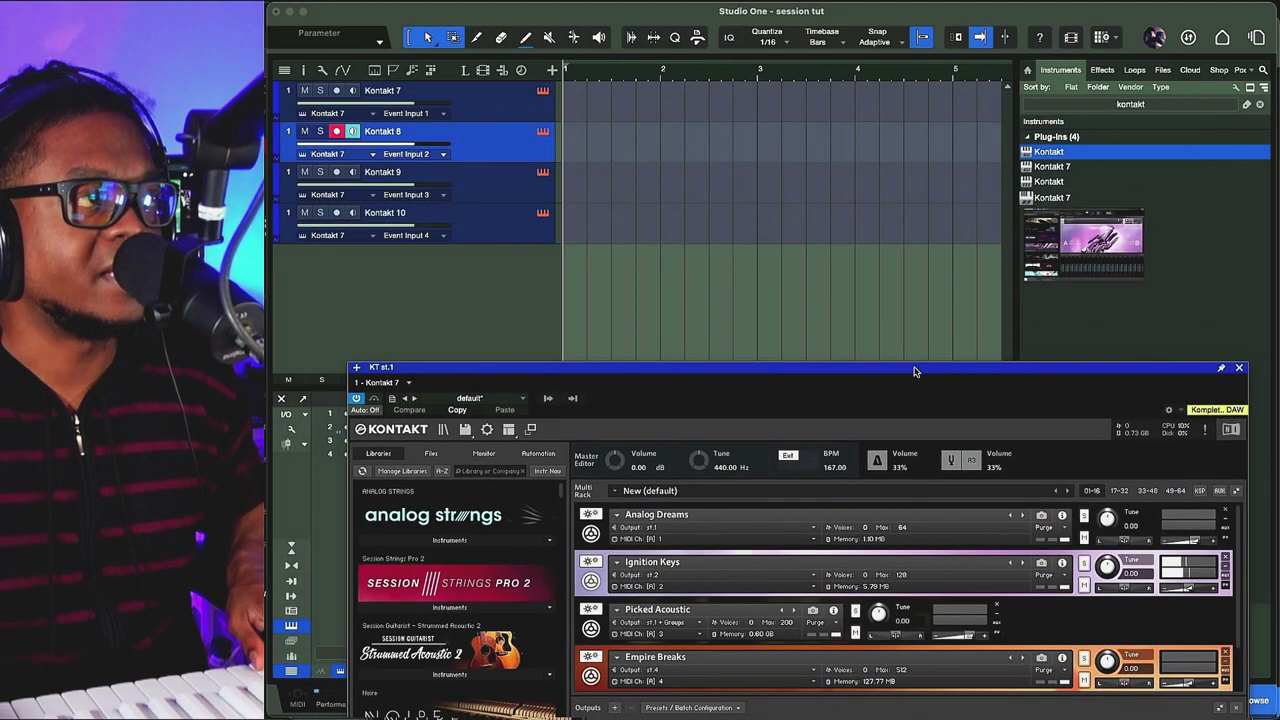
pyautogui.click(506, 183)
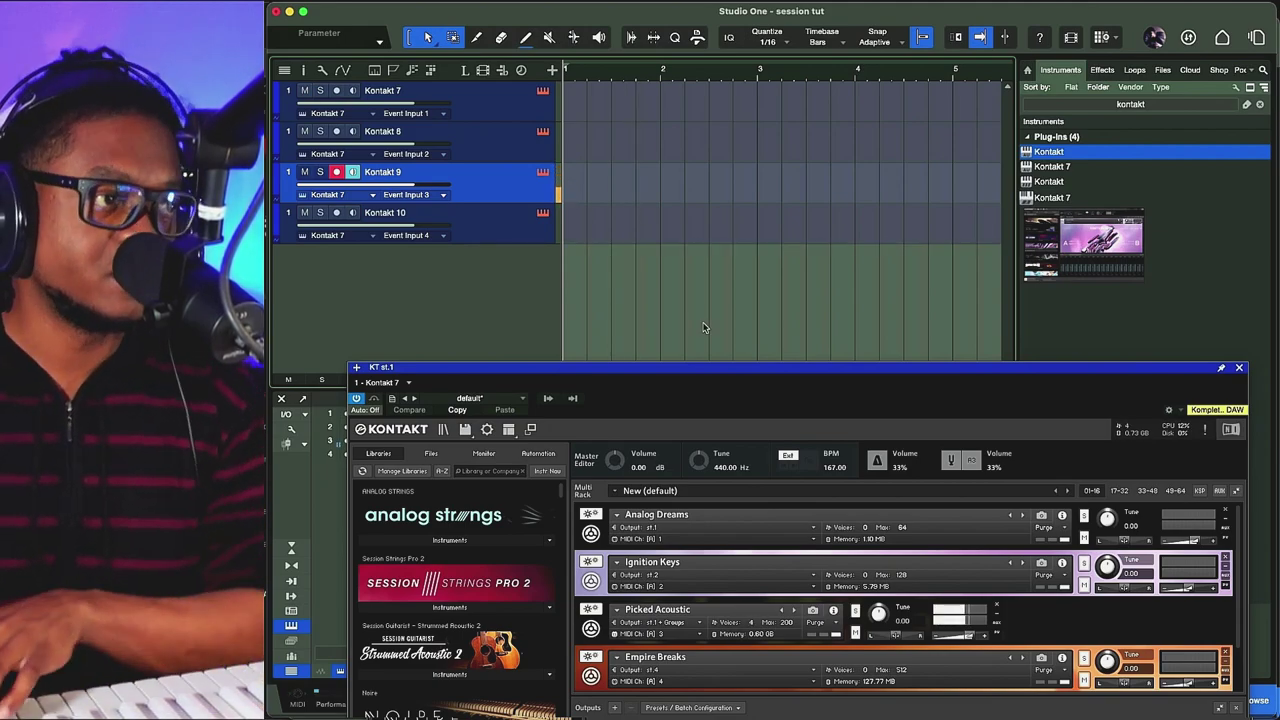
# Step: Expand the Picked Acoustic instrument in the Kontakt rack and hide Kontakt's outputs section
pyautogui.moveTo(743, 366); pyautogui.dragTo(623, 141)
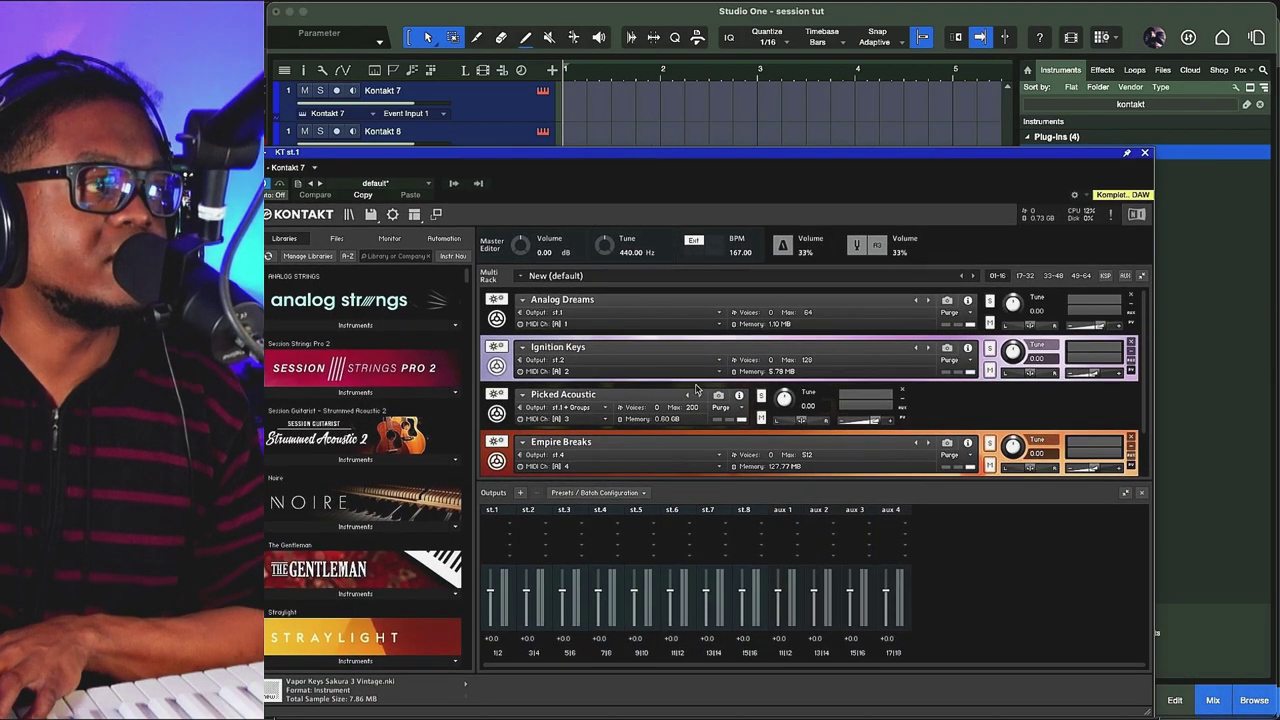
pyautogui.click(500, 415)
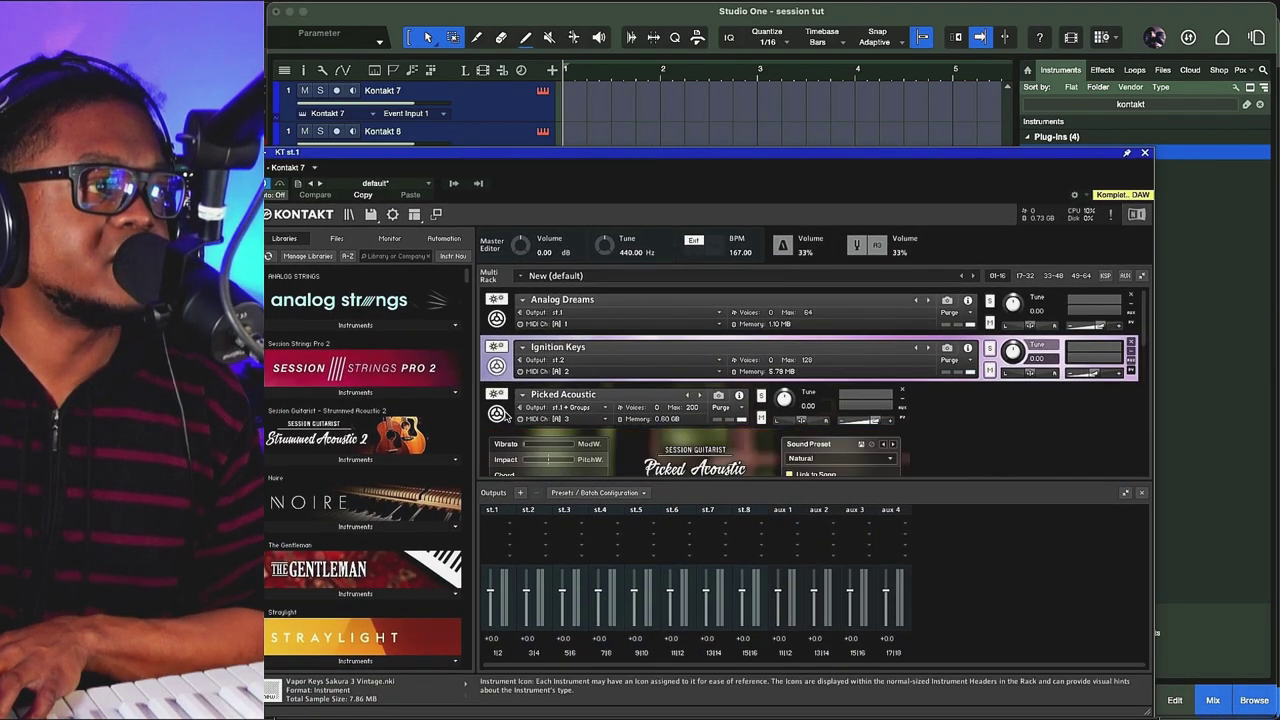
pyautogui.click(1127, 494)
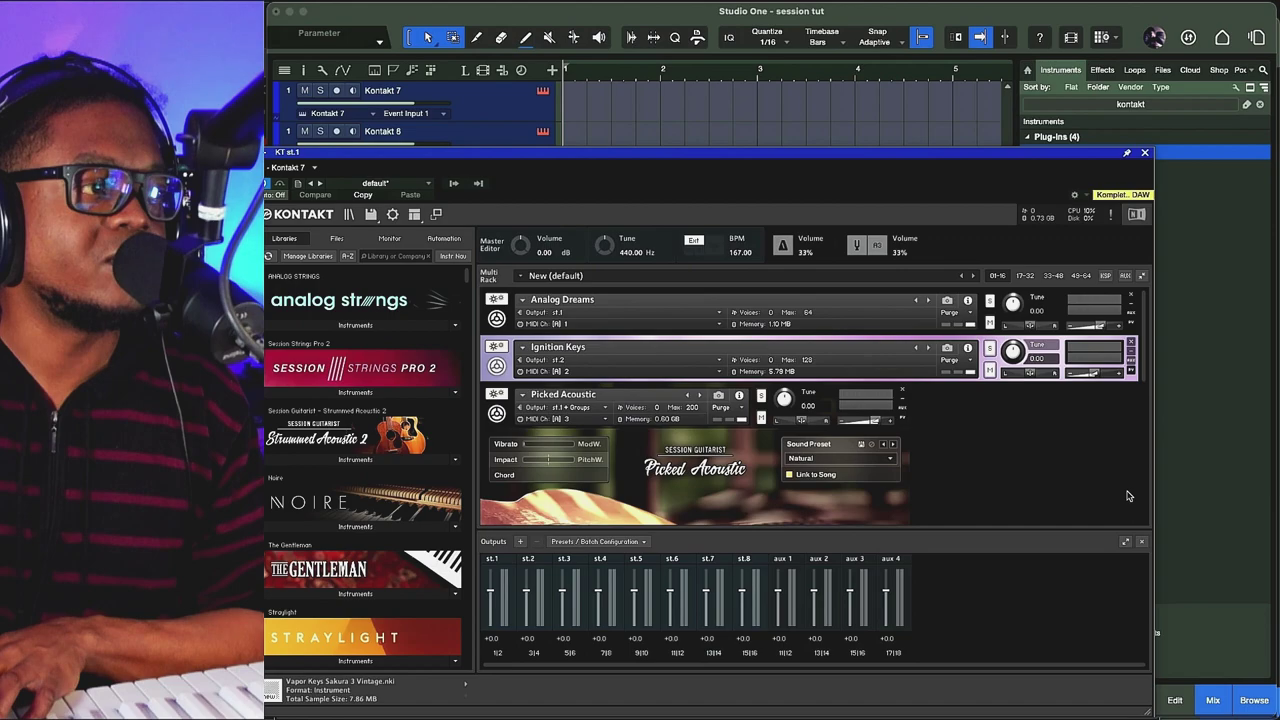
pyautogui.click(1144, 541)
# Step: Reposition the Kontakt window above the mixer faders and check Picked Acoustic's signal against the KT st.3 channel
pyautogui.moveTo(912, 154); pyautogui.dragTo(928, 24)
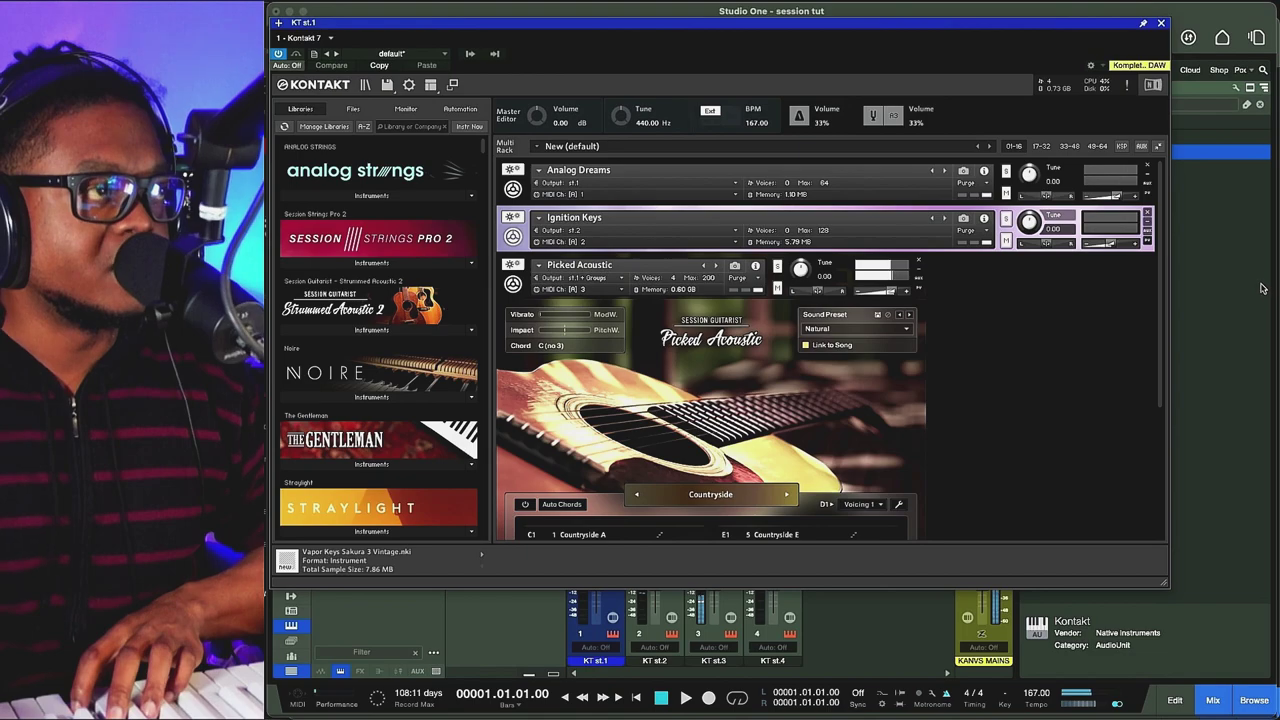
pyautogui.moveTo(1002, 20); pyautogui.dragTo(980, 5)
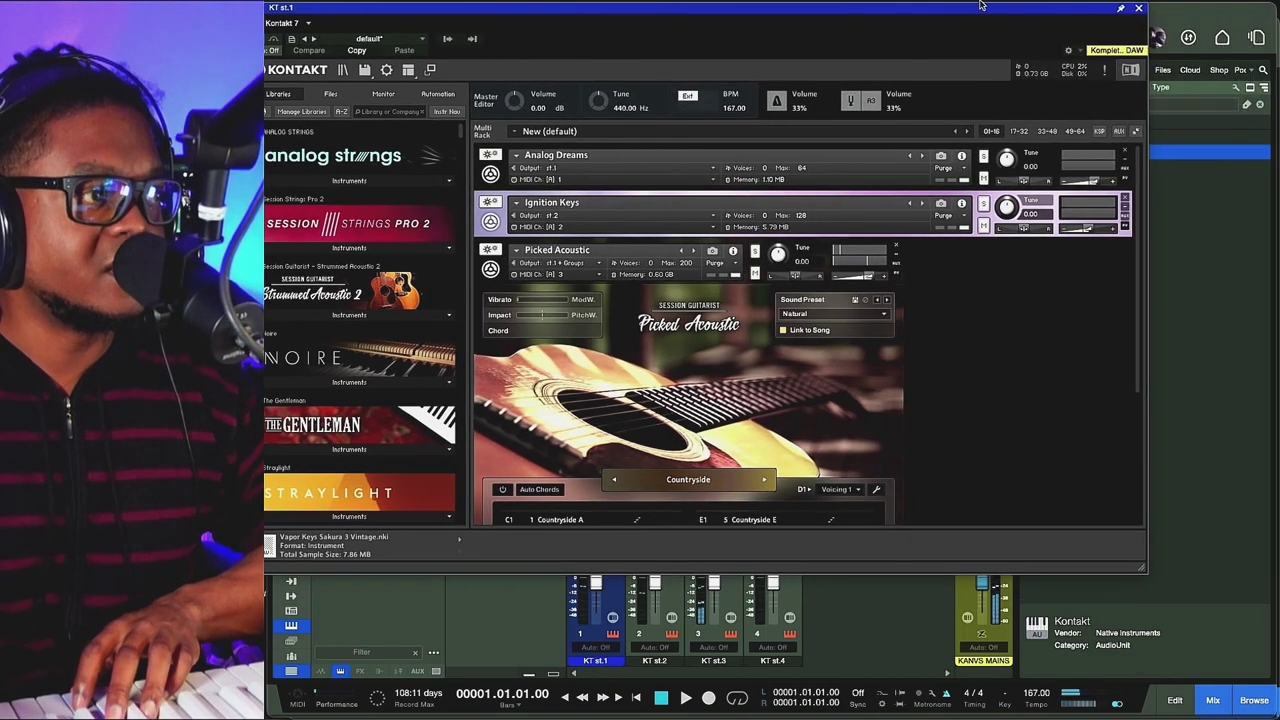
pyautogui.click(1138, 8)
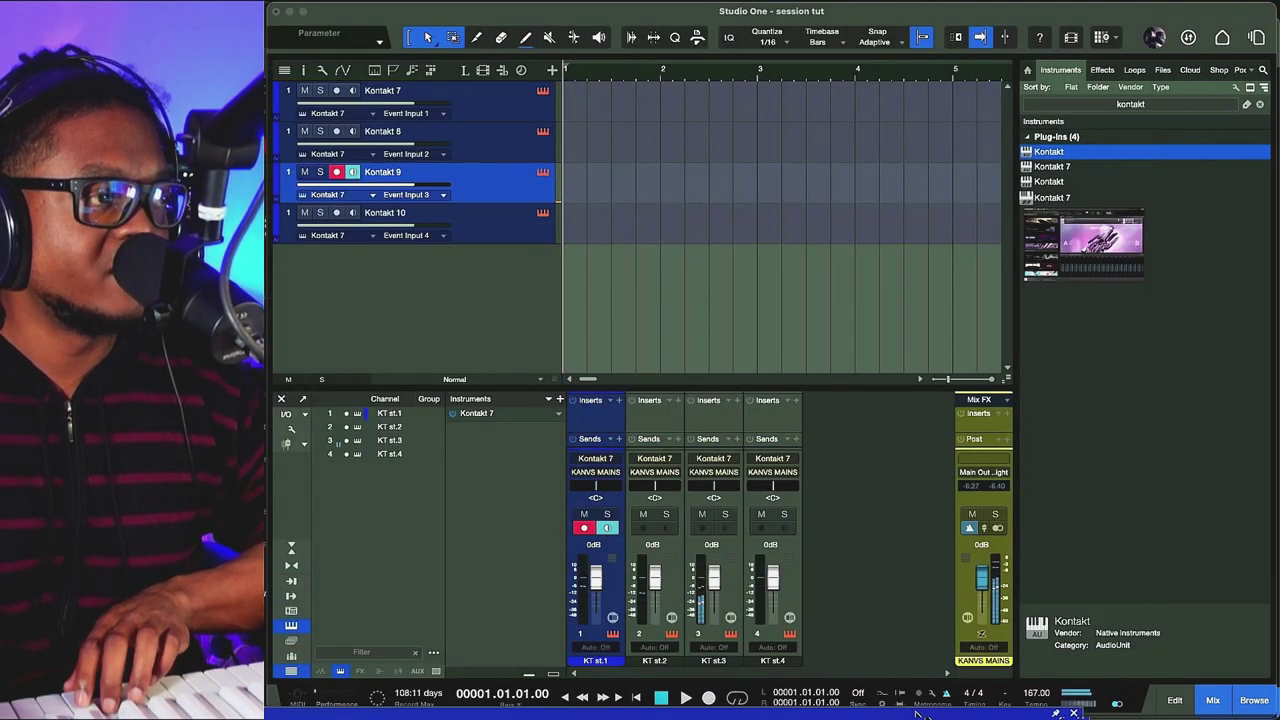
pyautogui.click(911, 668)
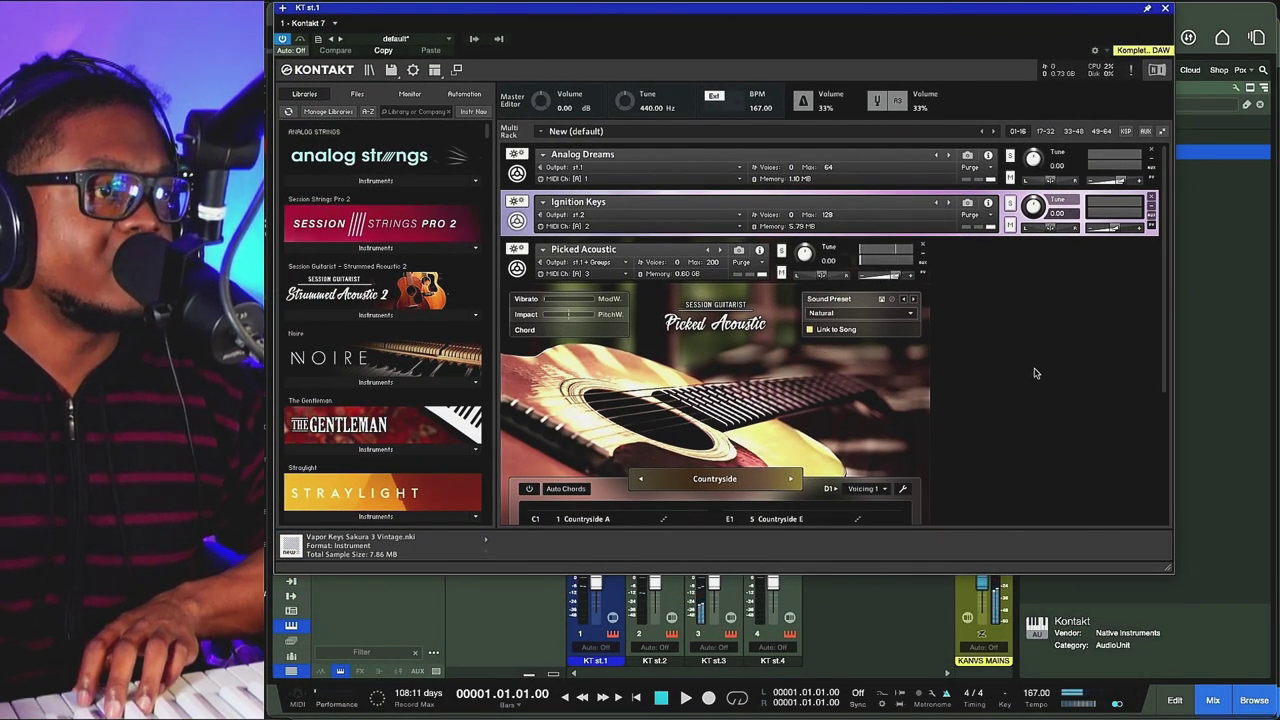
# Step: Show Kontakt's outputs section again and rename the st.3 output to "guitar"
pyautogui.scroll(-3, 1034, 368)
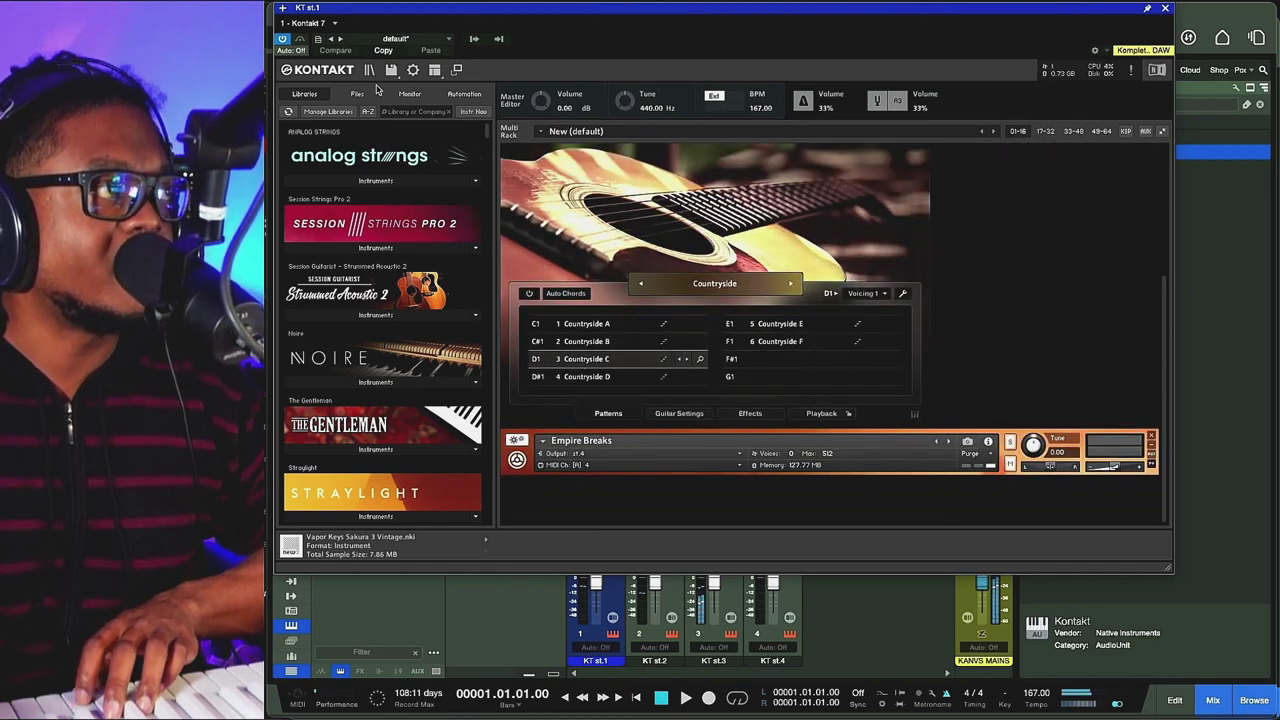
pyautogui.click(434, 69)
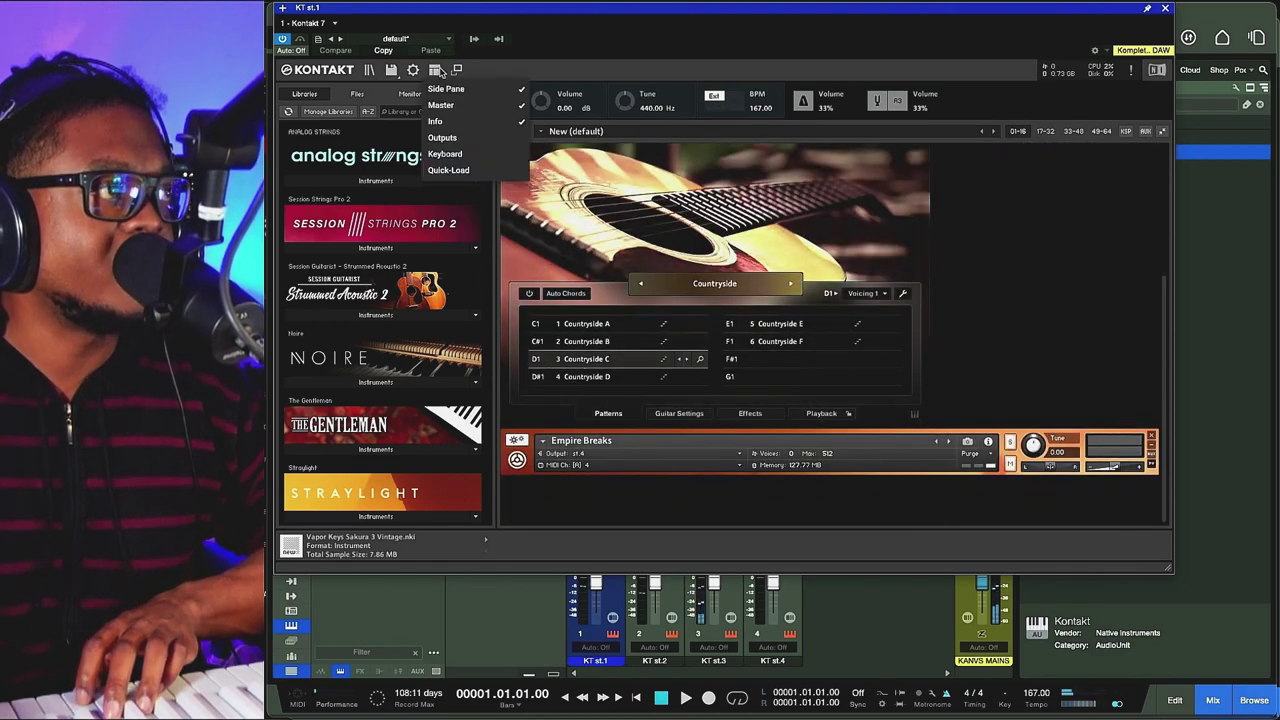
pyautogui.click(443, 139)
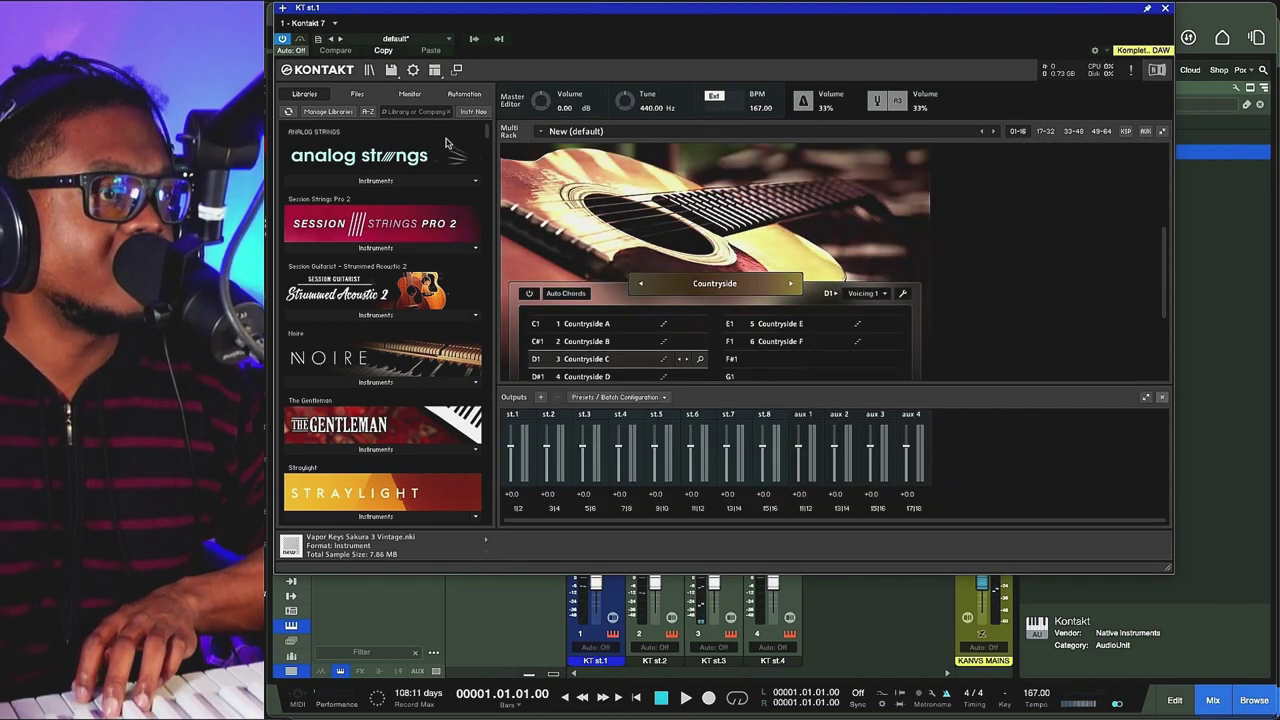
pyautogui.click(585, 414)
pyautogui.write('gu')
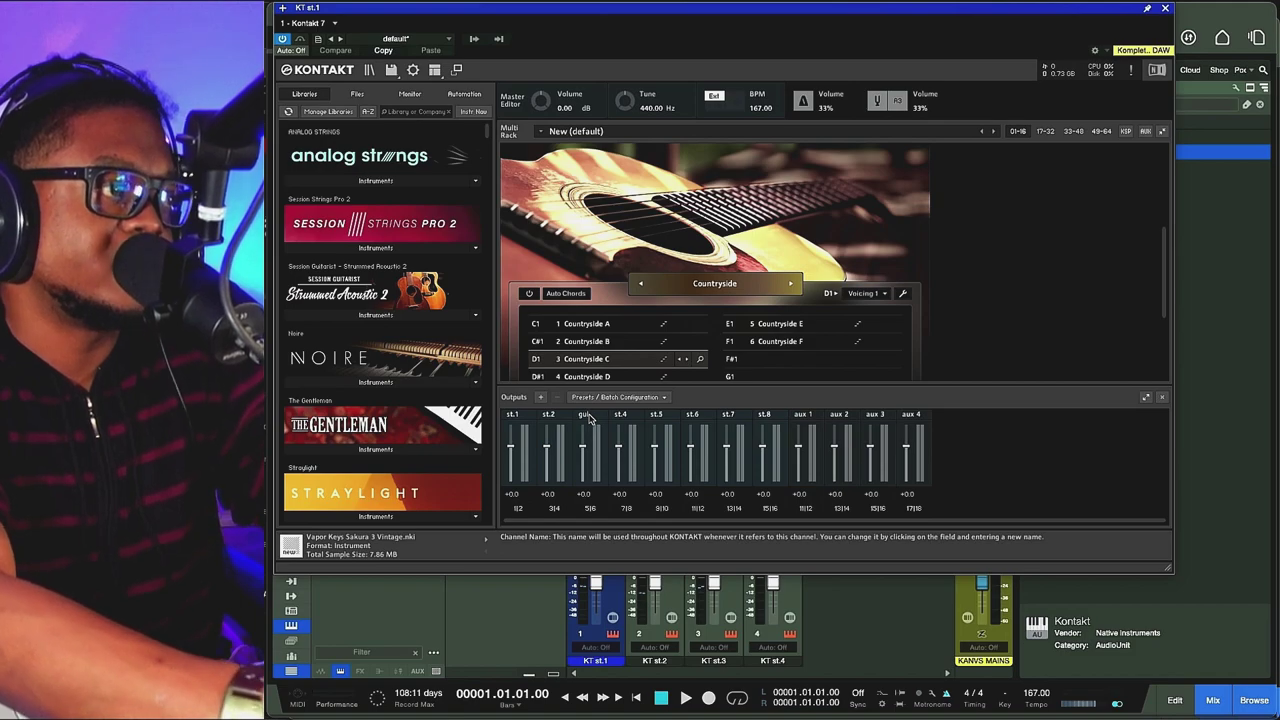
pyautogui.write('ita')
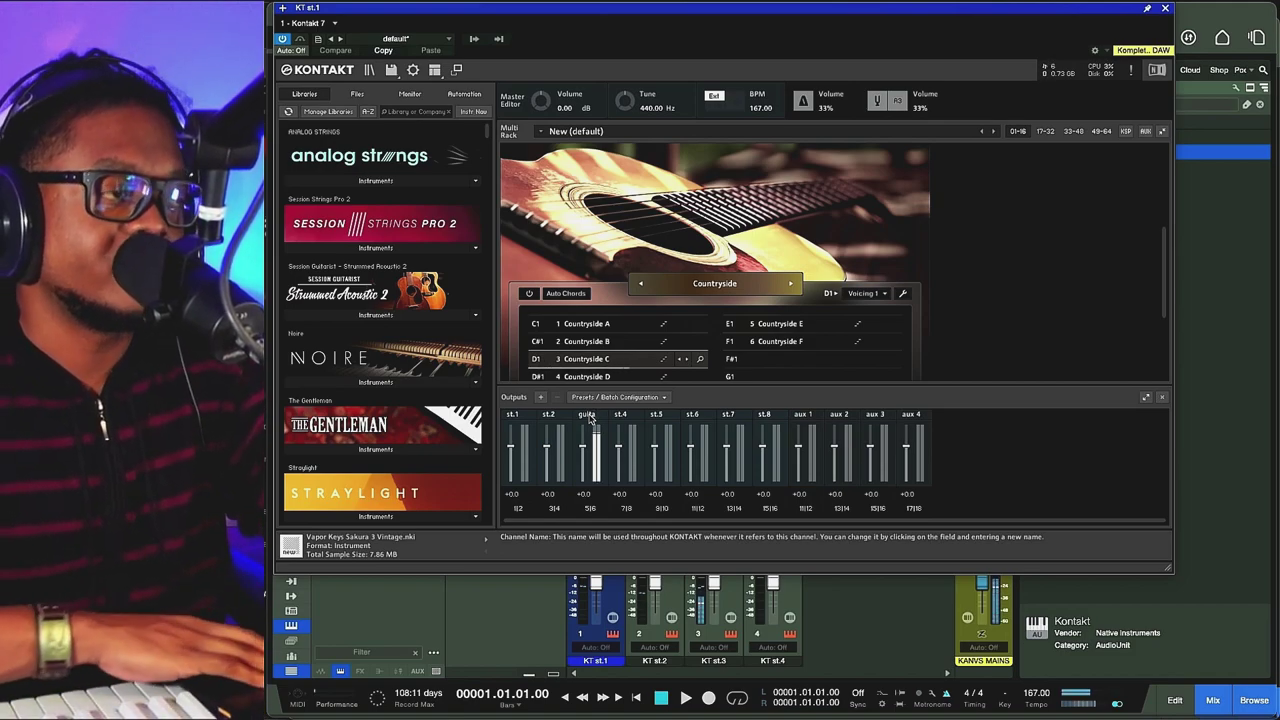
pyautogui.write('r')
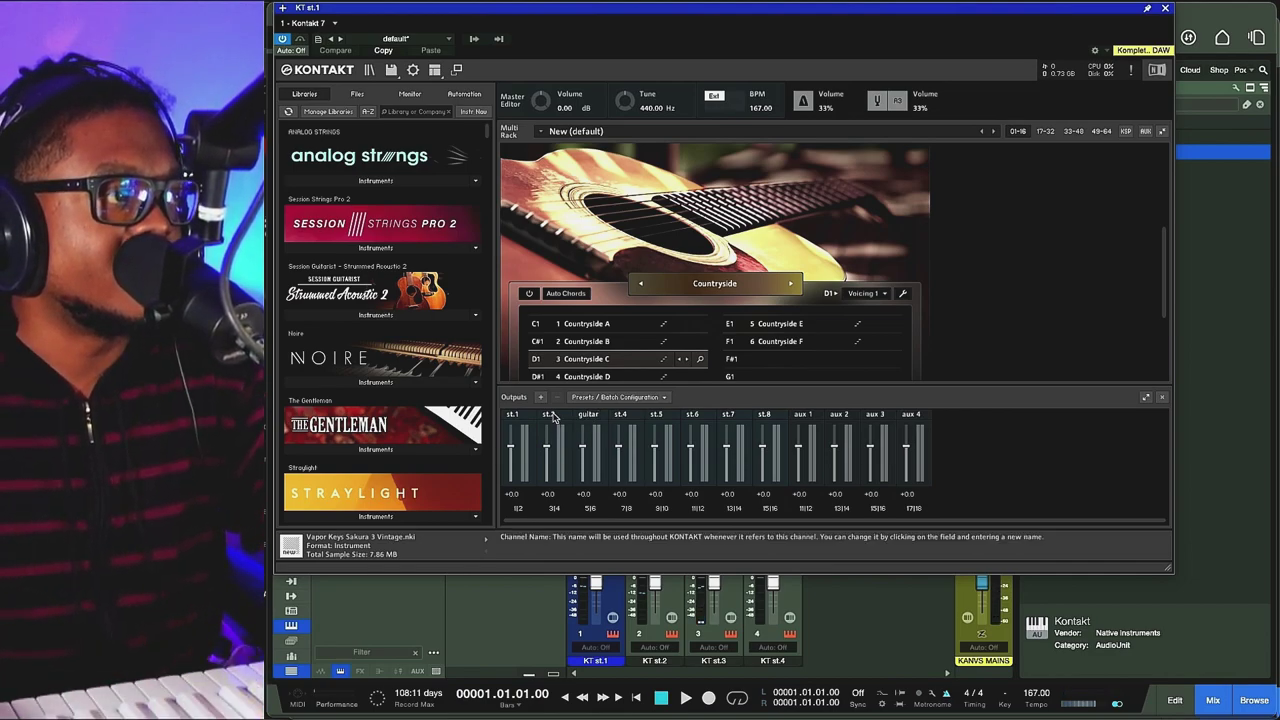
# Step: Rename Kontakt's st.4 output, used by Empire Breaks, to "drums"
pyautogui.scroll(-3, 568, 190)
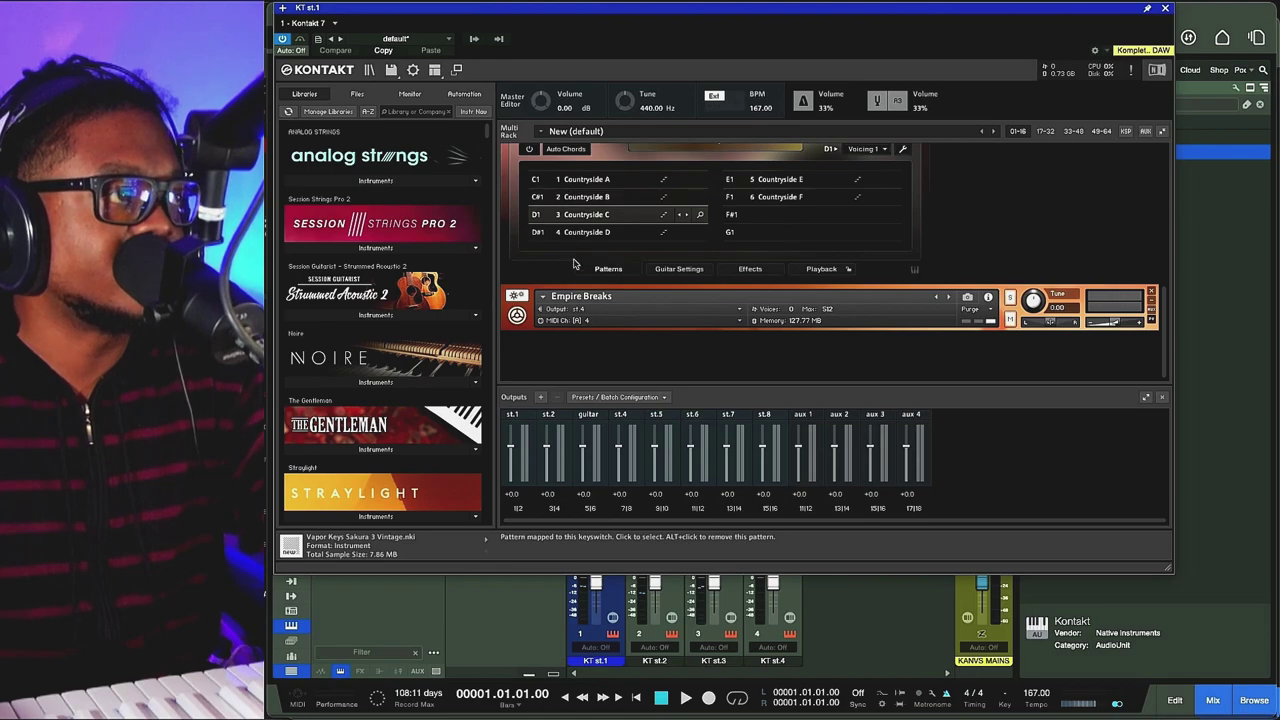
pyautogui.click(620, 414)
pyautogui.write('drums')
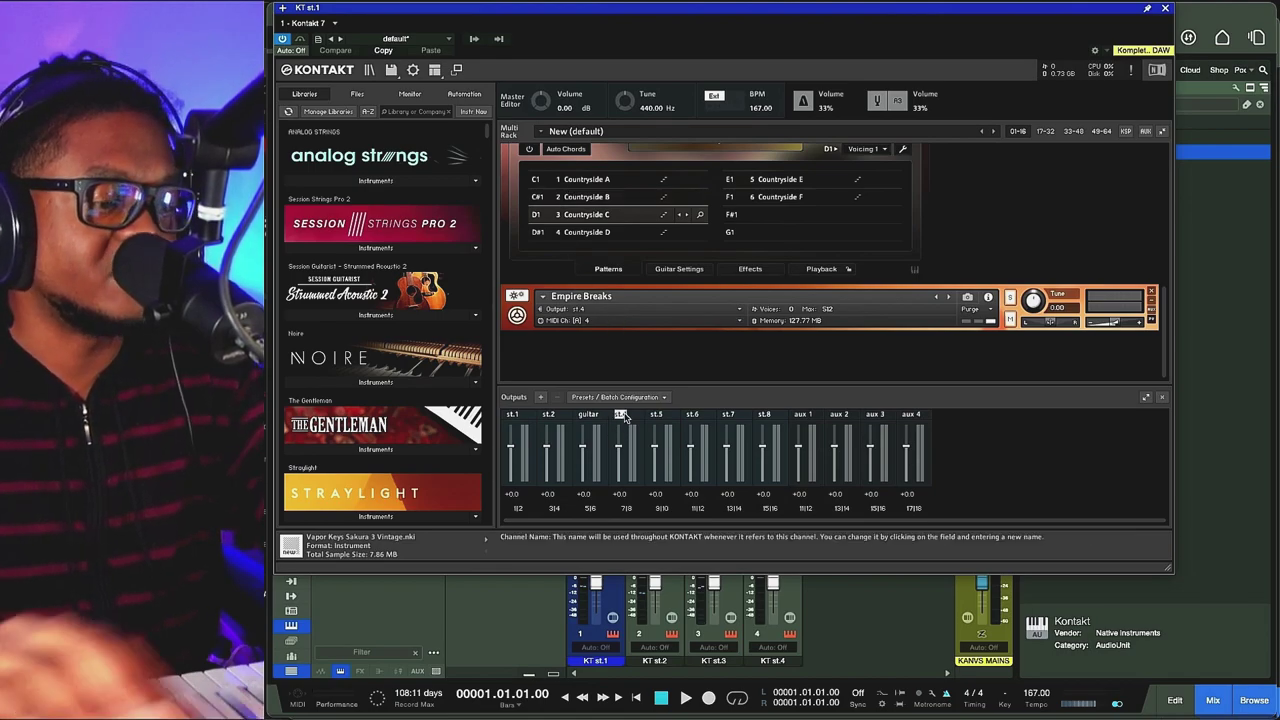
pyautogui.press('Return')
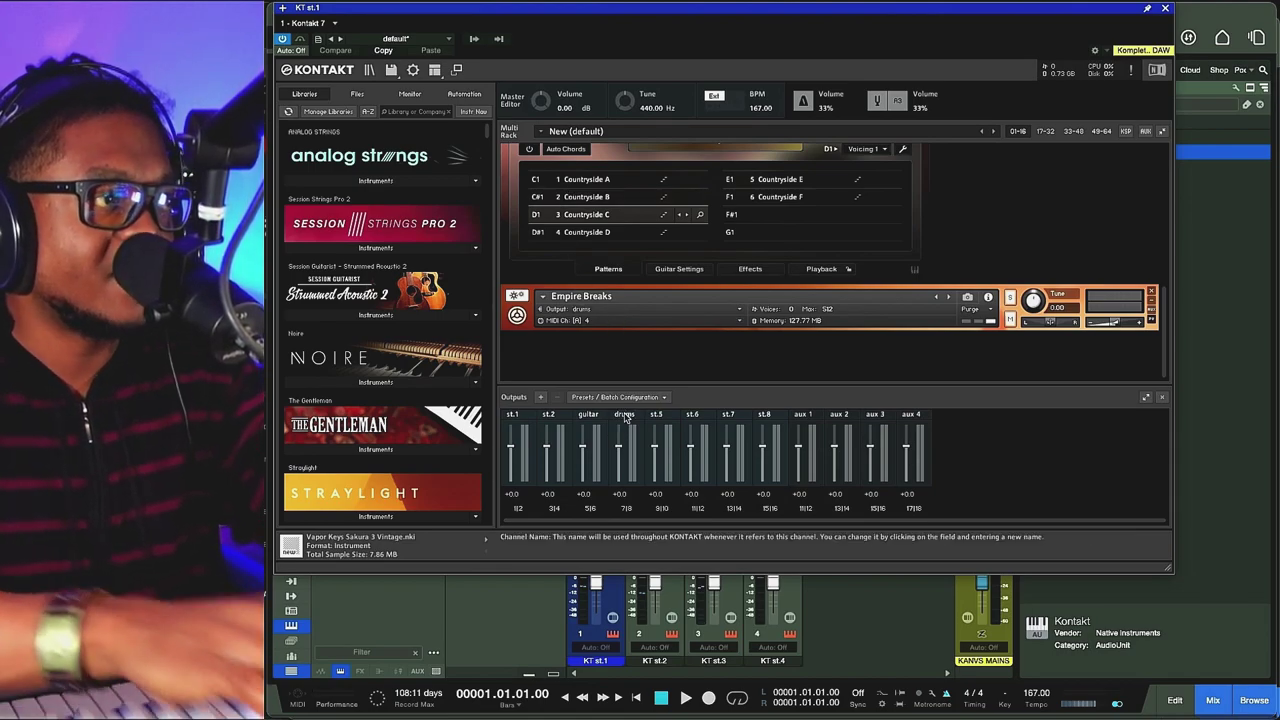
# Step: Rename Kontakt's st.2 output to "piano" and the st.1 output to "anlg"
pyautogui.scroll(5, 608, 320)
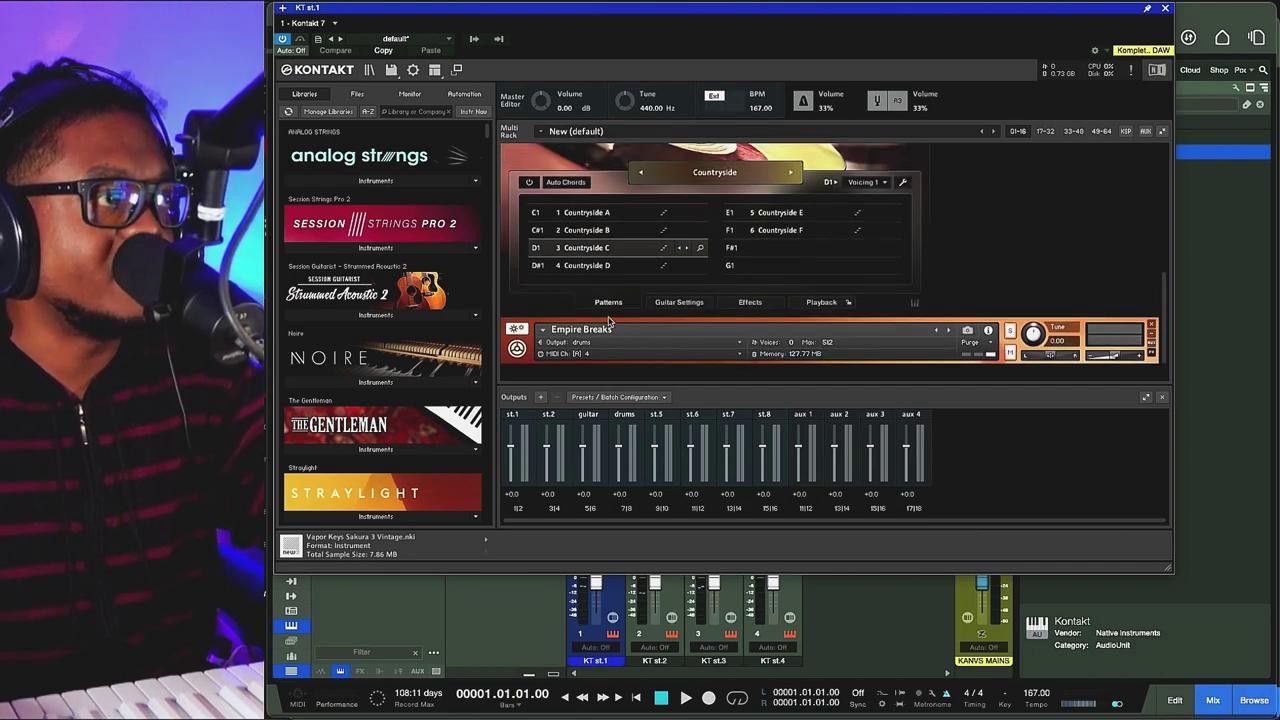
pyautogui.scroll(5, 608, 320)
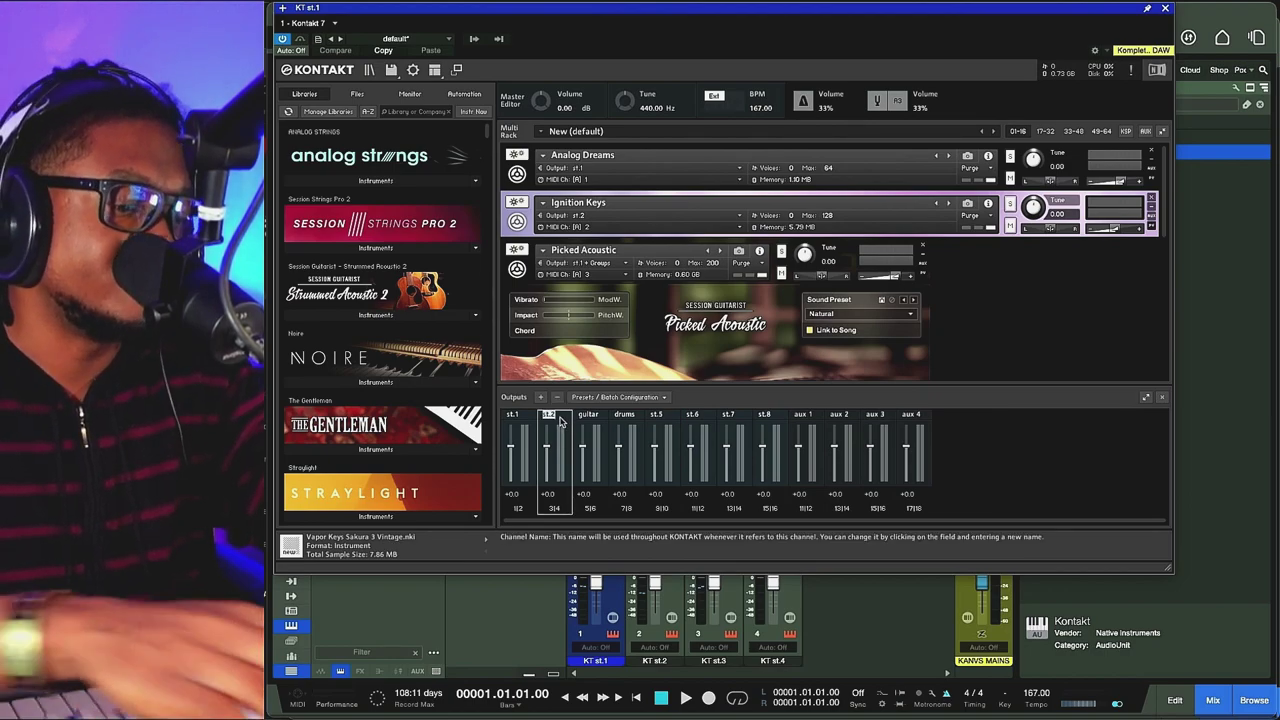
pyautogui.write('piano')
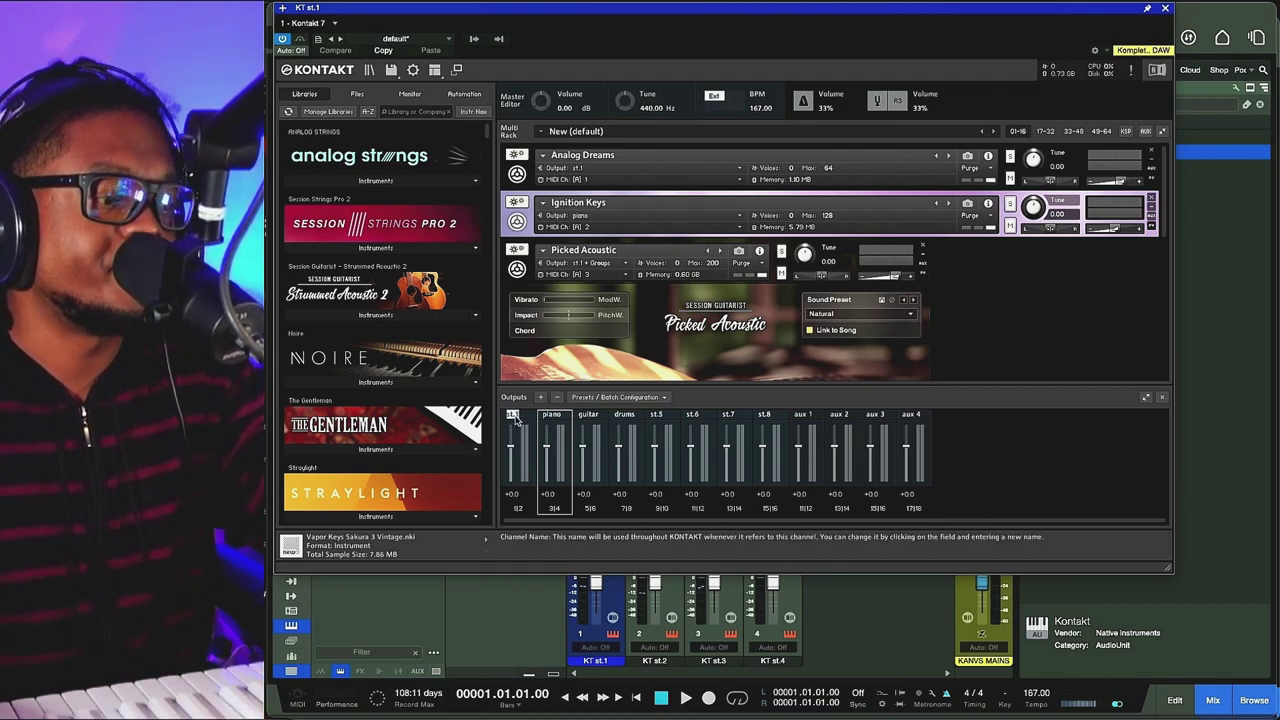
pyautogui.write('an')
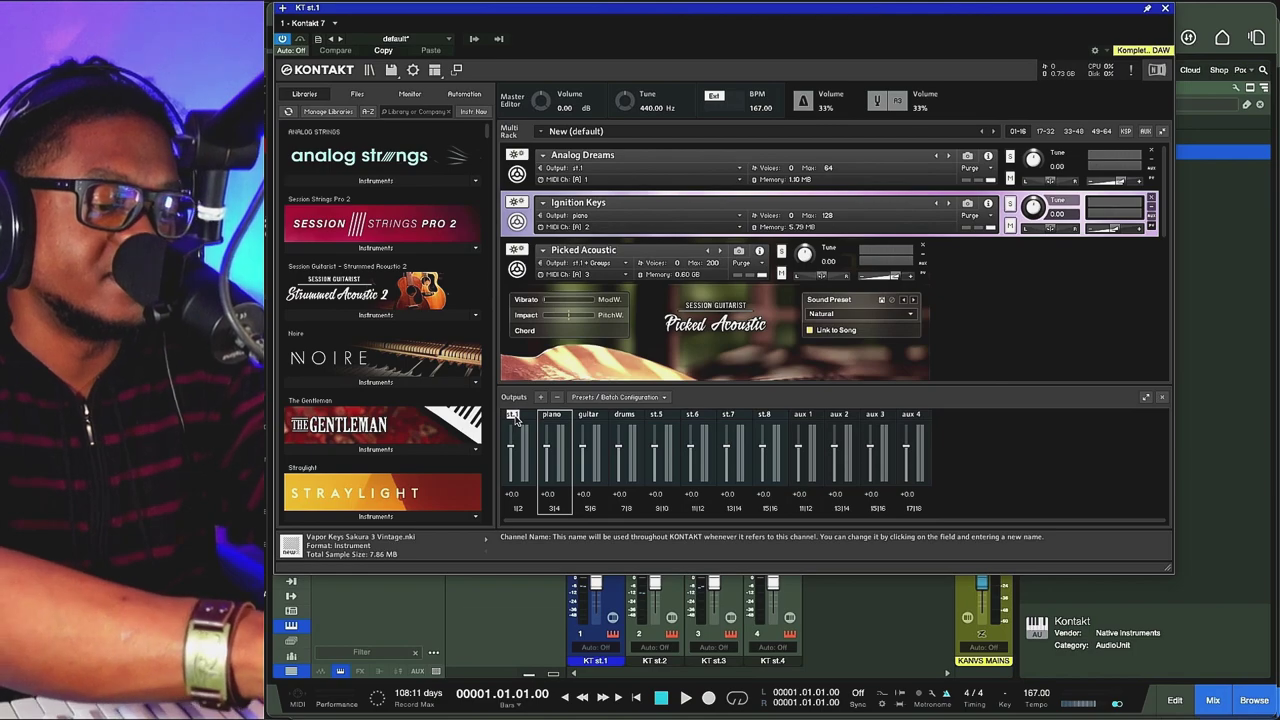
pyautogui.write('lg')
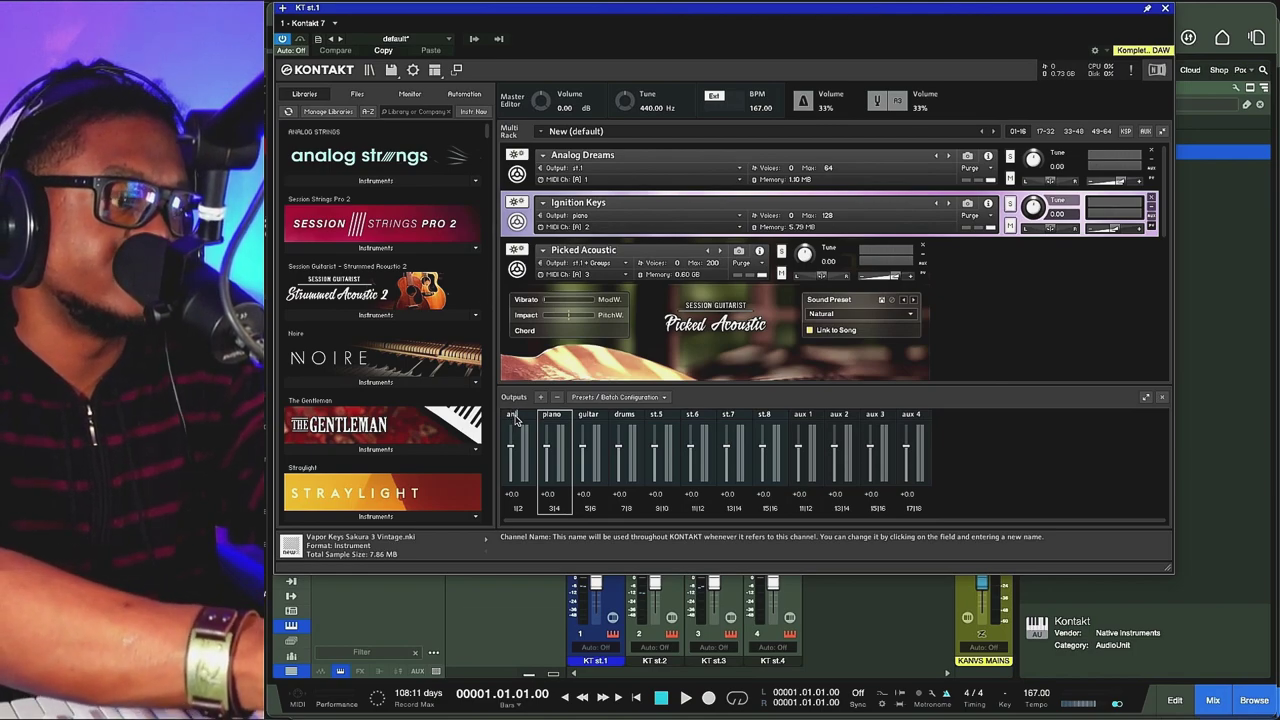
pyautogui.press('Return')
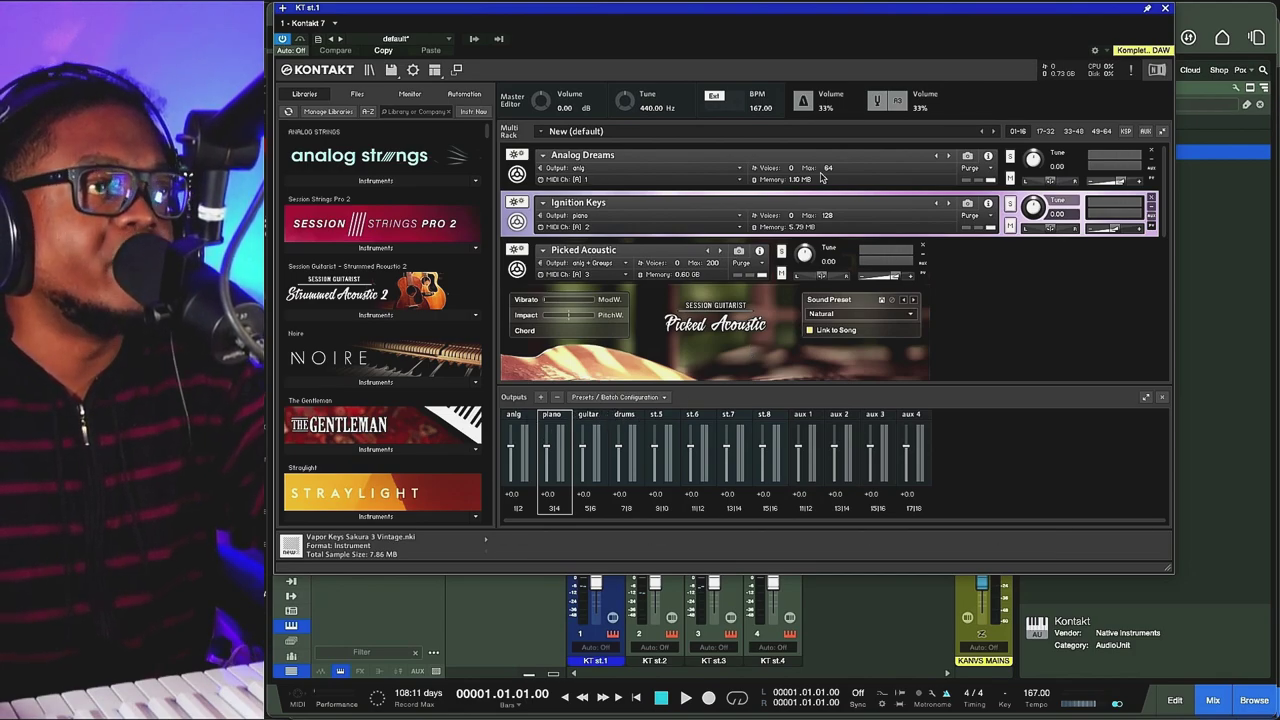
# Step: Close the Kontakt window and rename the mixer channels KT st.1 and KT st.2 to "analog" and "piano"
pyautogui.moveTo(1019, 20); pyautogui.dragTo(1016, 66)
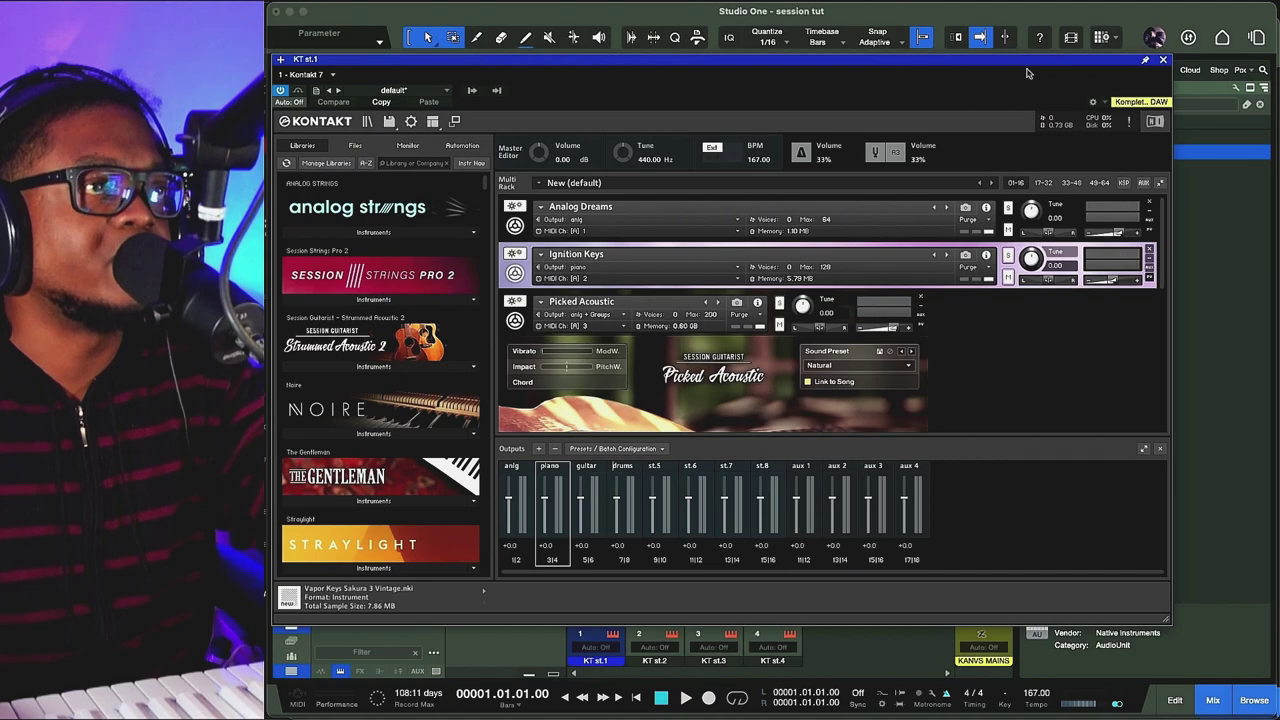
pyautogui.click(1163, 61)
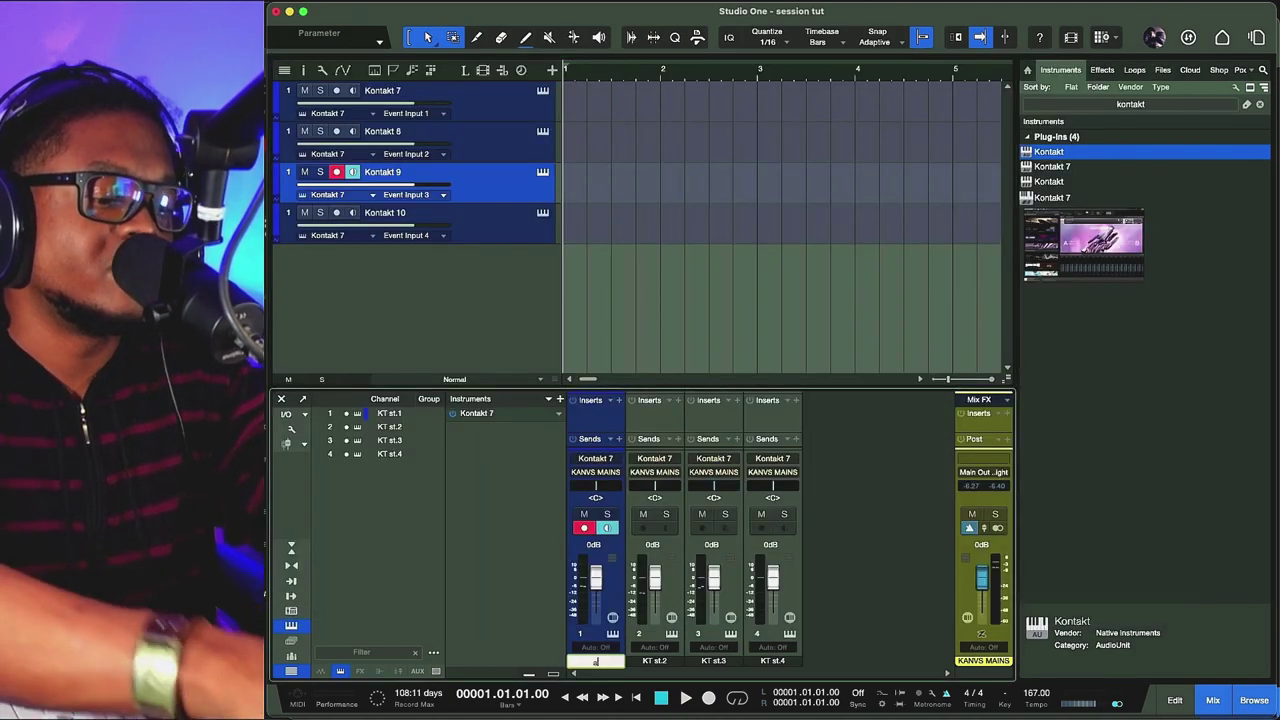
pyautogui.write('an')
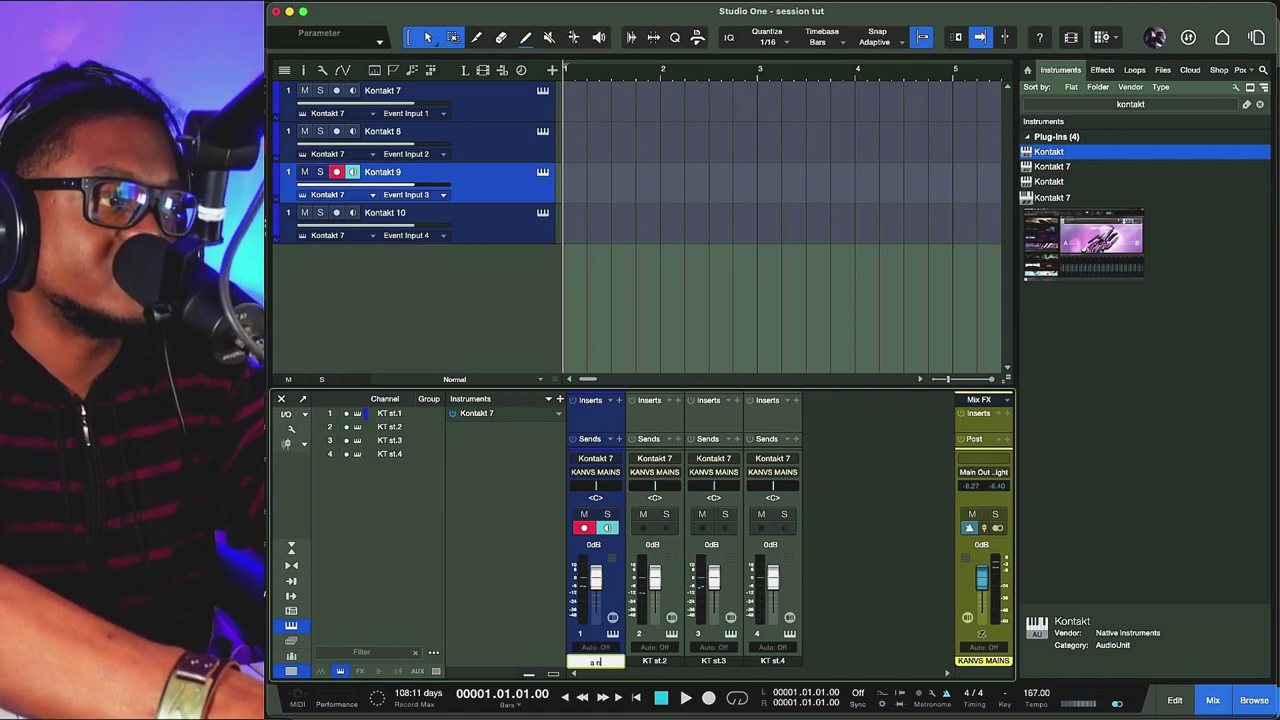
pyautogui.write('a')
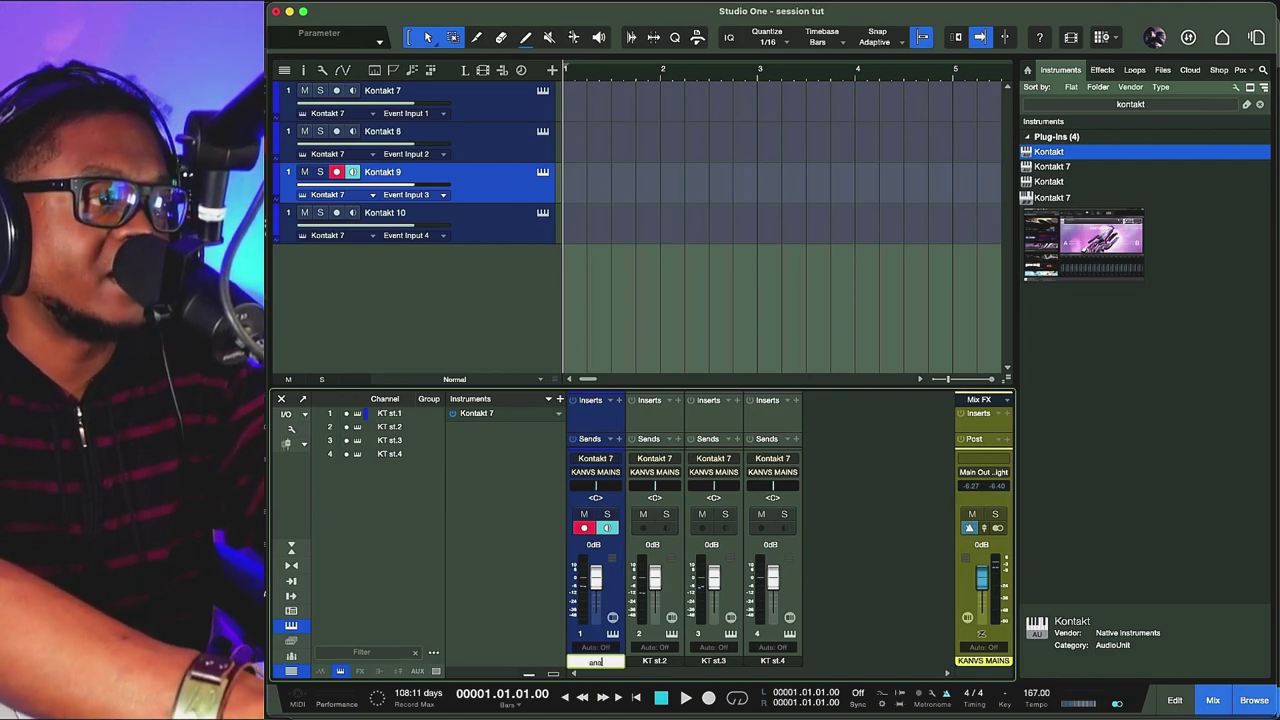
pyautogui.write('log')
pyautogui.press('Tab')
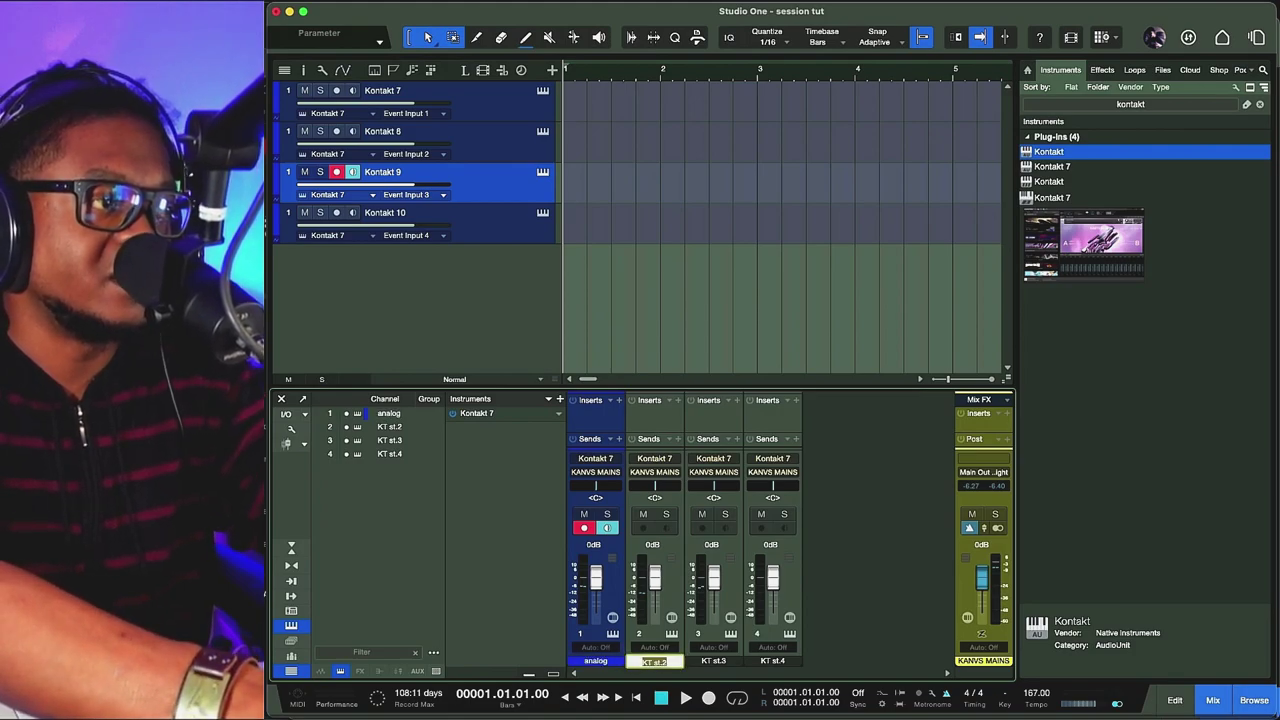
pyautogui.write('piano')
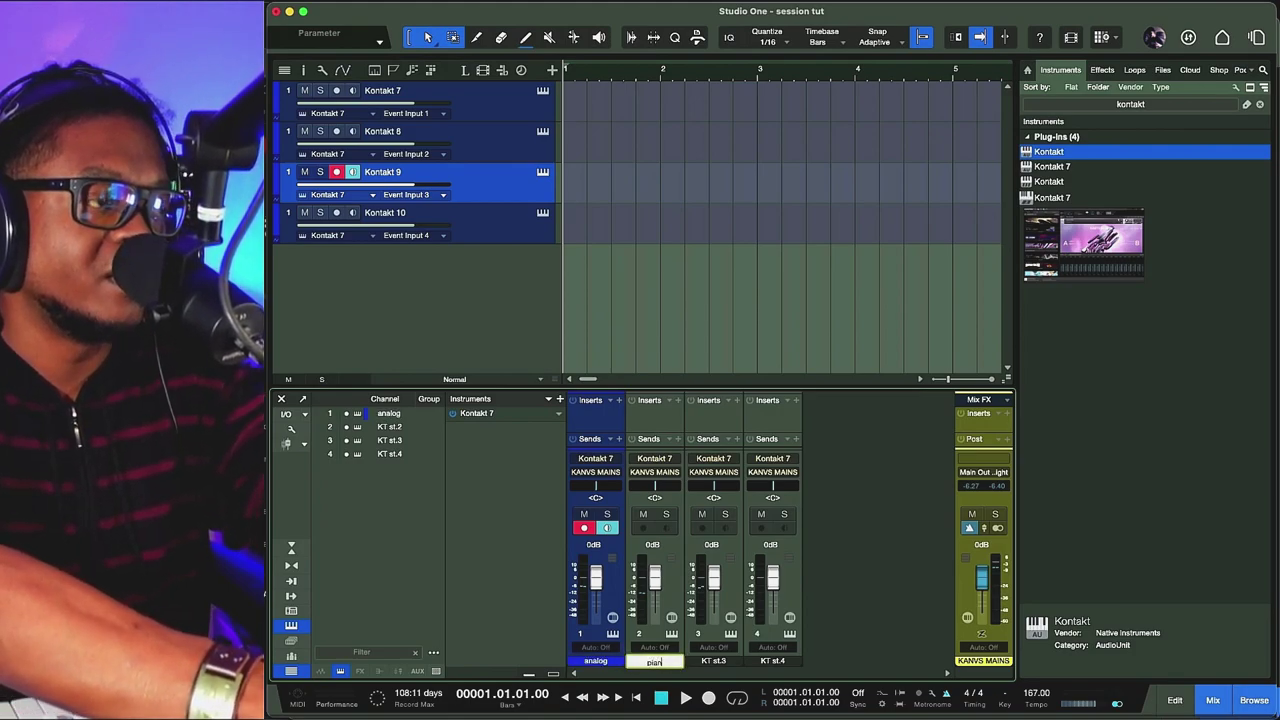
pyautogui.press('Tab')
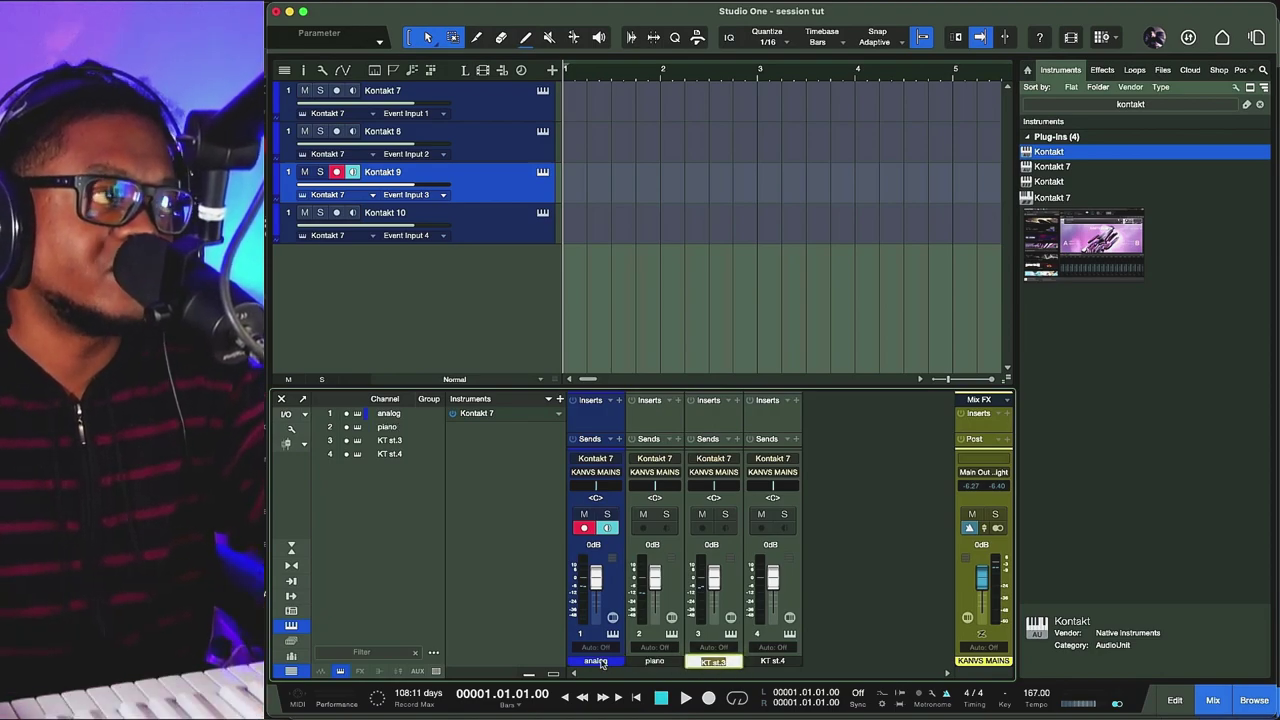
# Step: Check the output names in the Kontakt window, close it, and rename mixer channels KT st.3 and KT st.4 to "gtr" and "drum"
pyautogui.click(541, 217)
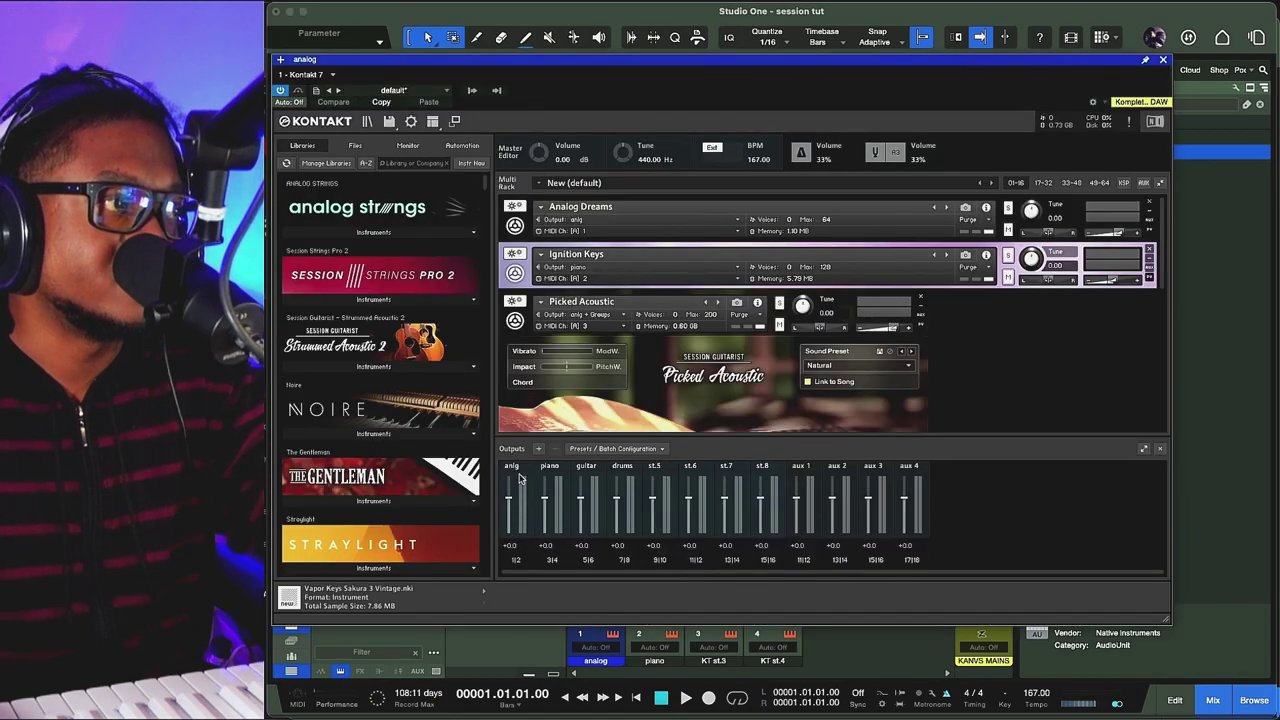
pyautogui.click(1163, 61)
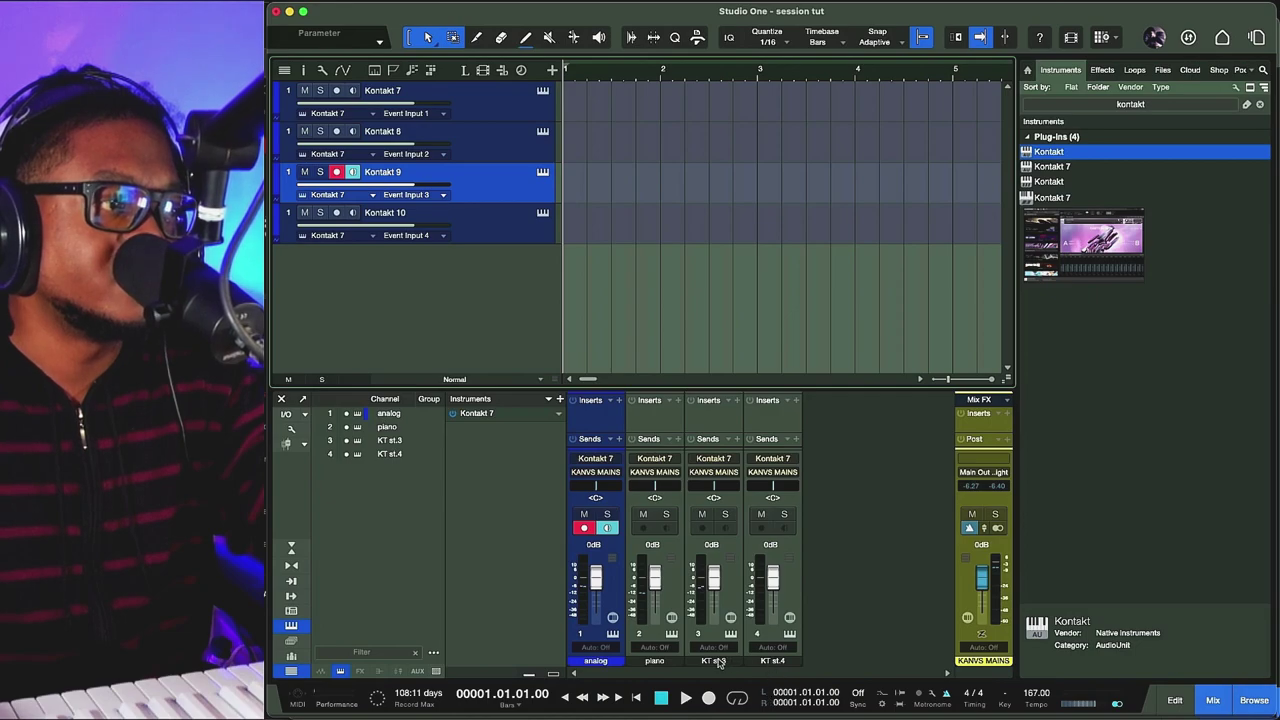
pyautogui.doubleClick(717, 663)
pyautogui.write('alr')
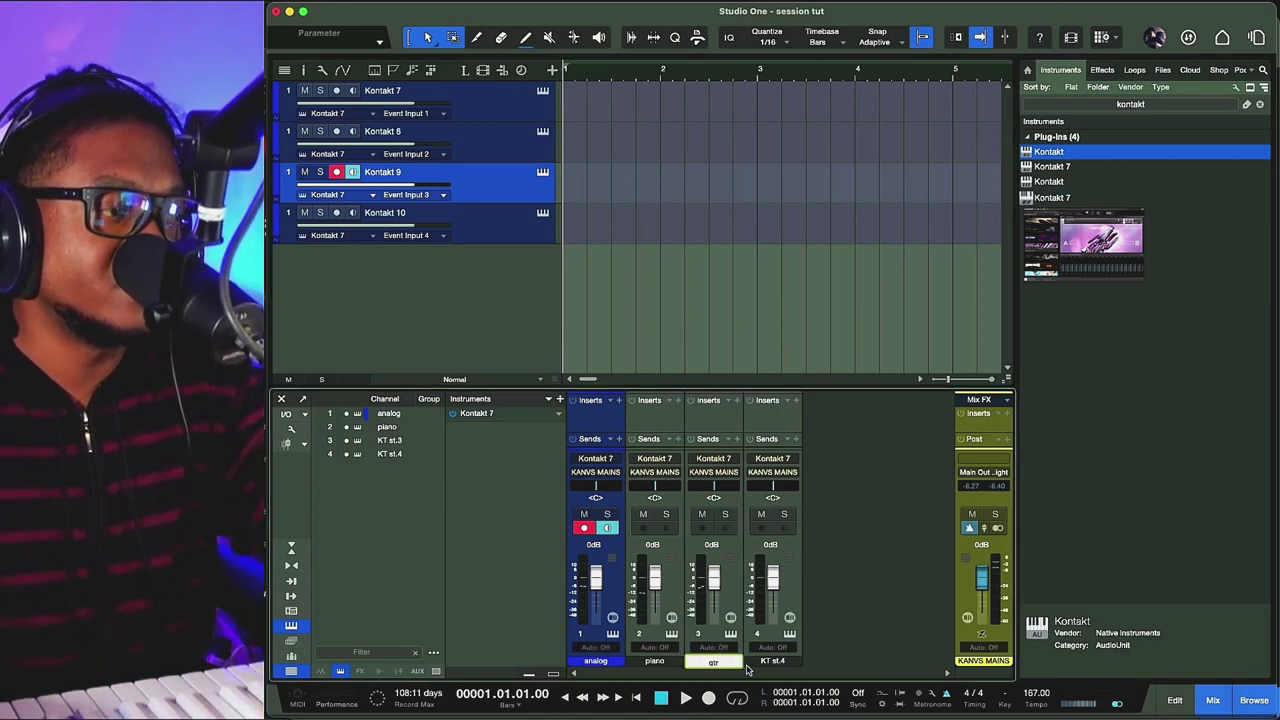
pyautogui.press('Tab')
pyautogui.write('d')
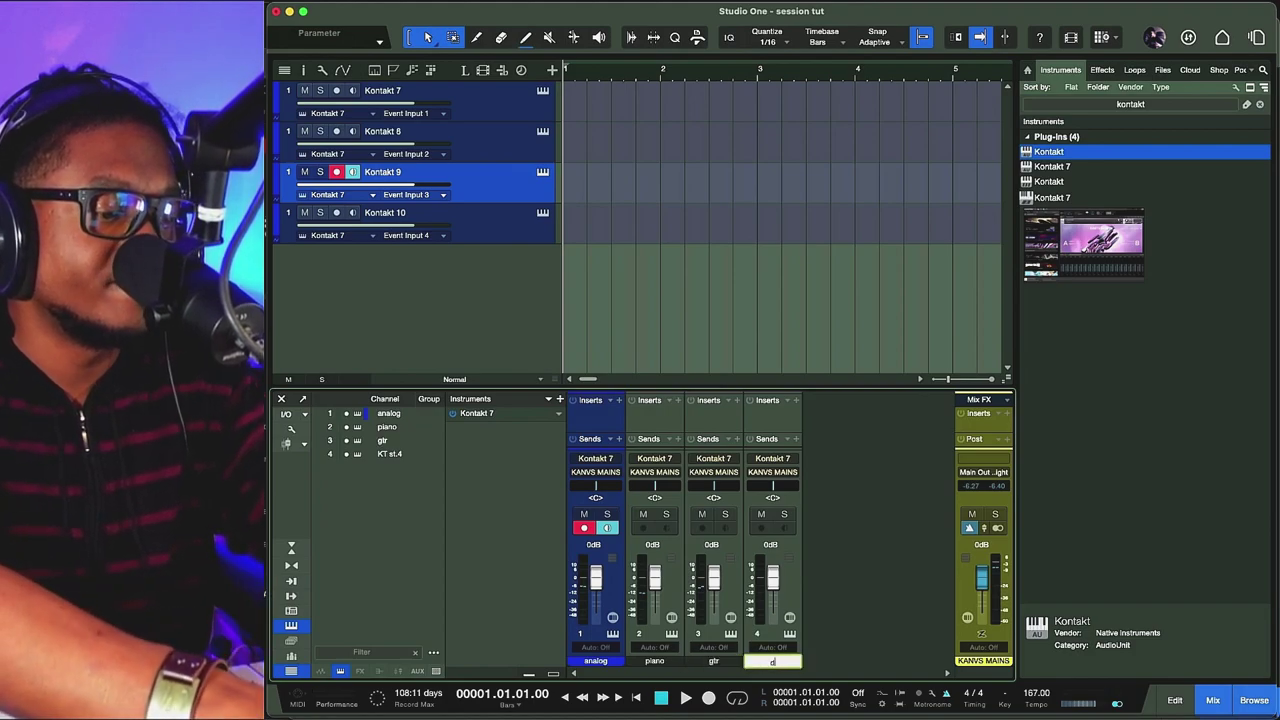
pyautogui.write('rum')
pyautogui.press('Return')
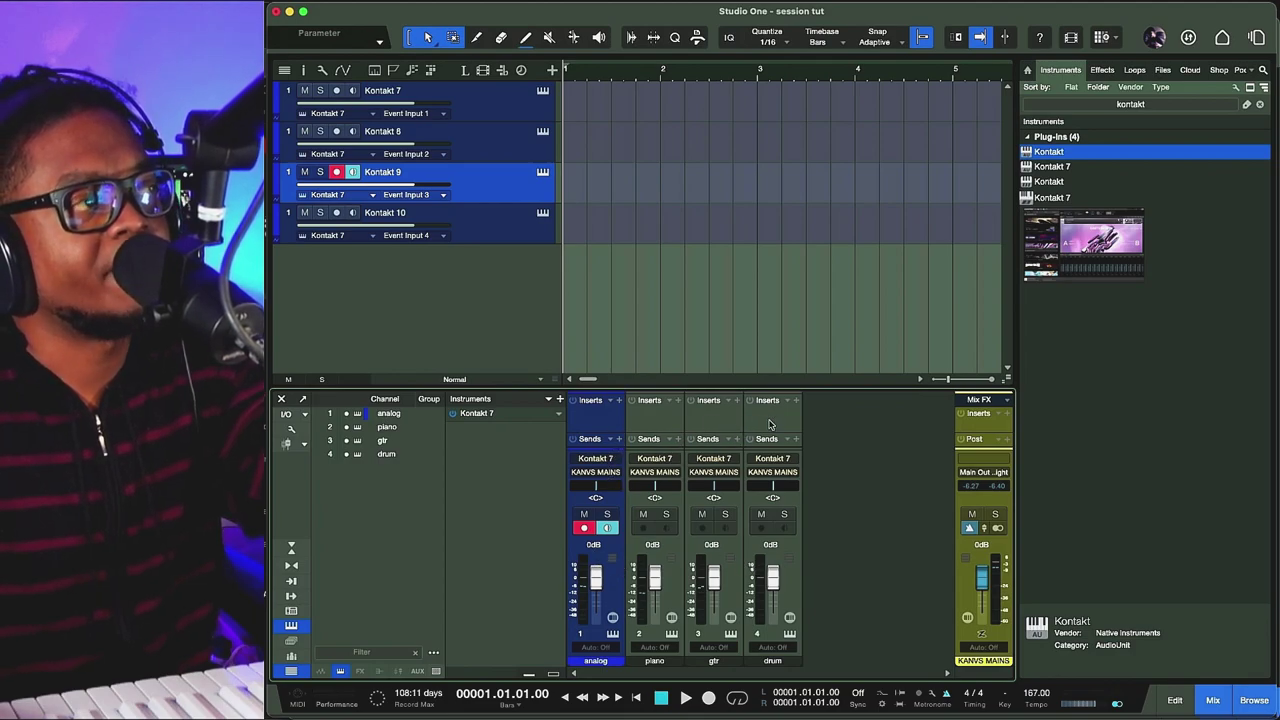
# Step: Rename the first Kontakt track in the track list to "anolg" and the second to "piano"
pyautogui.click(495, 109)
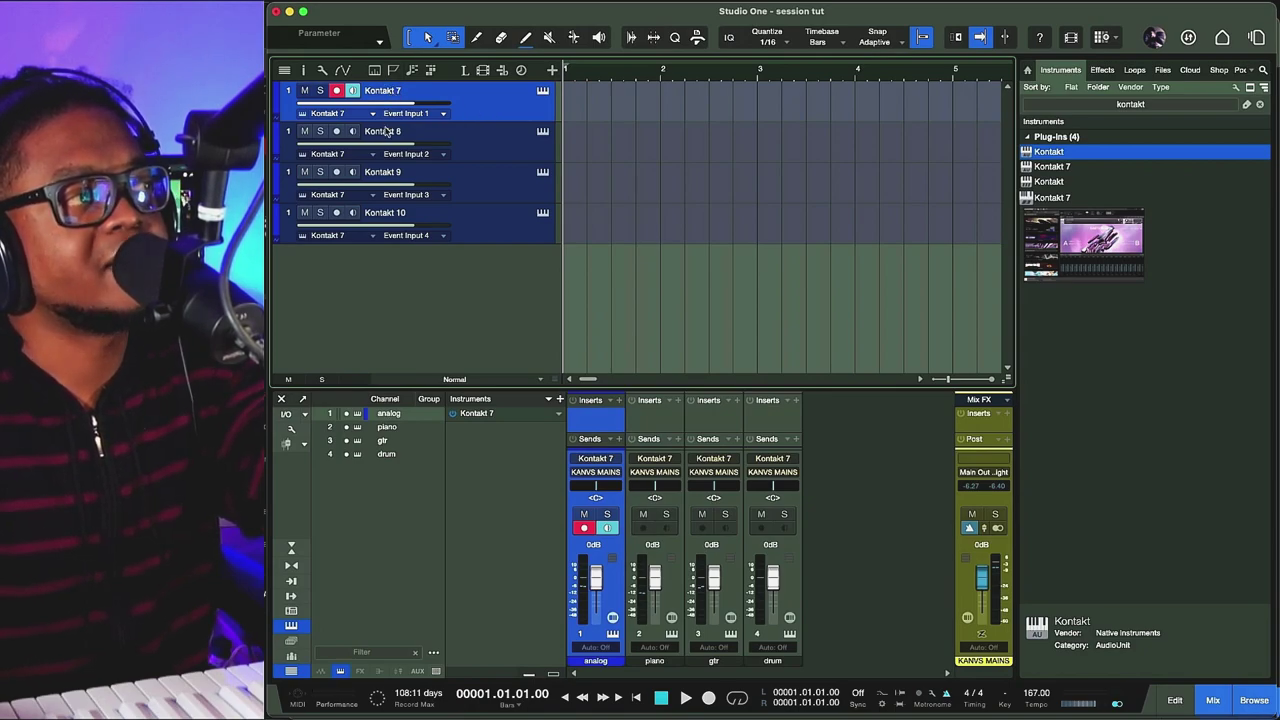
pyautogui.doubleClick(381, 92)
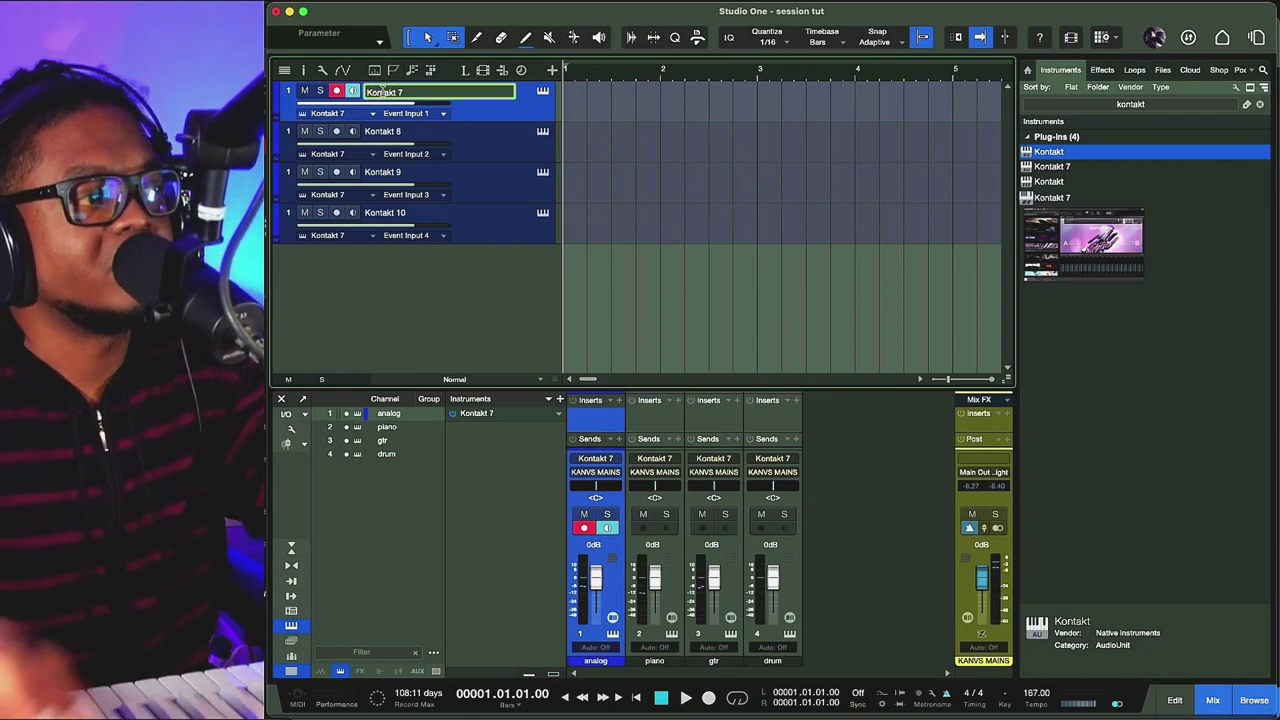
pyautogui.write('an')
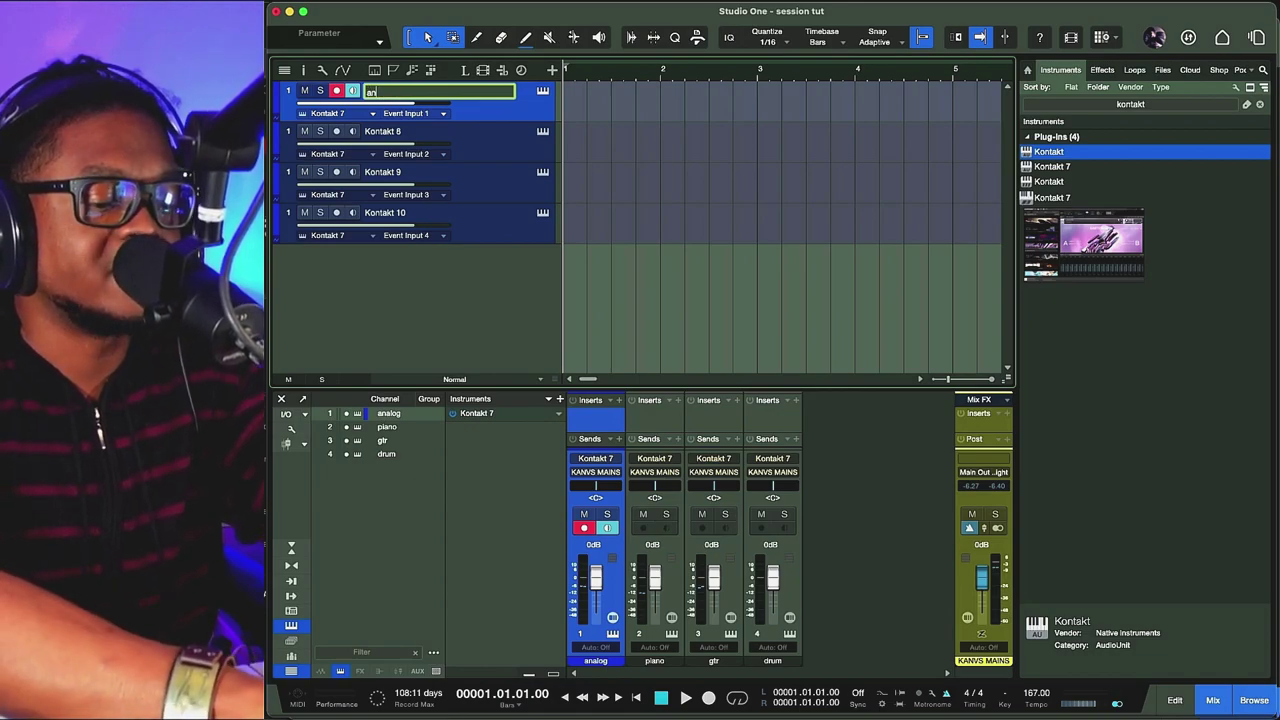
pyautogui.write('olg')
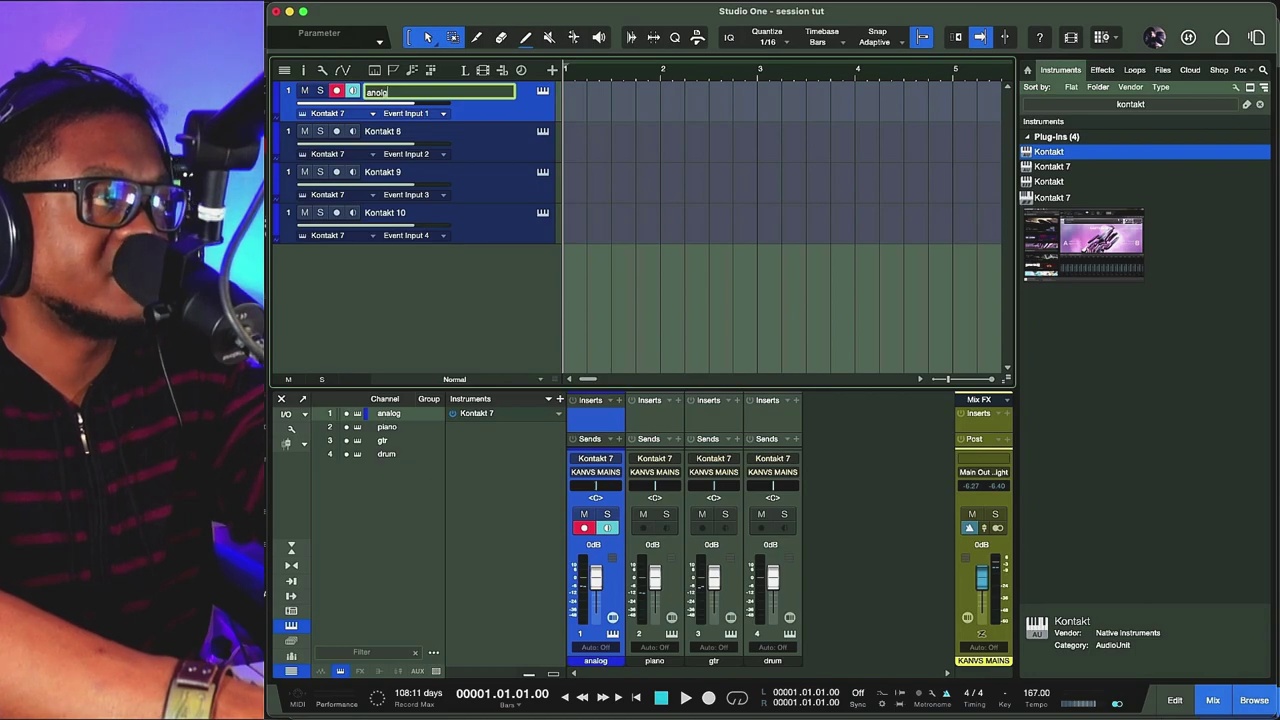
pyautogui.press('Tab')
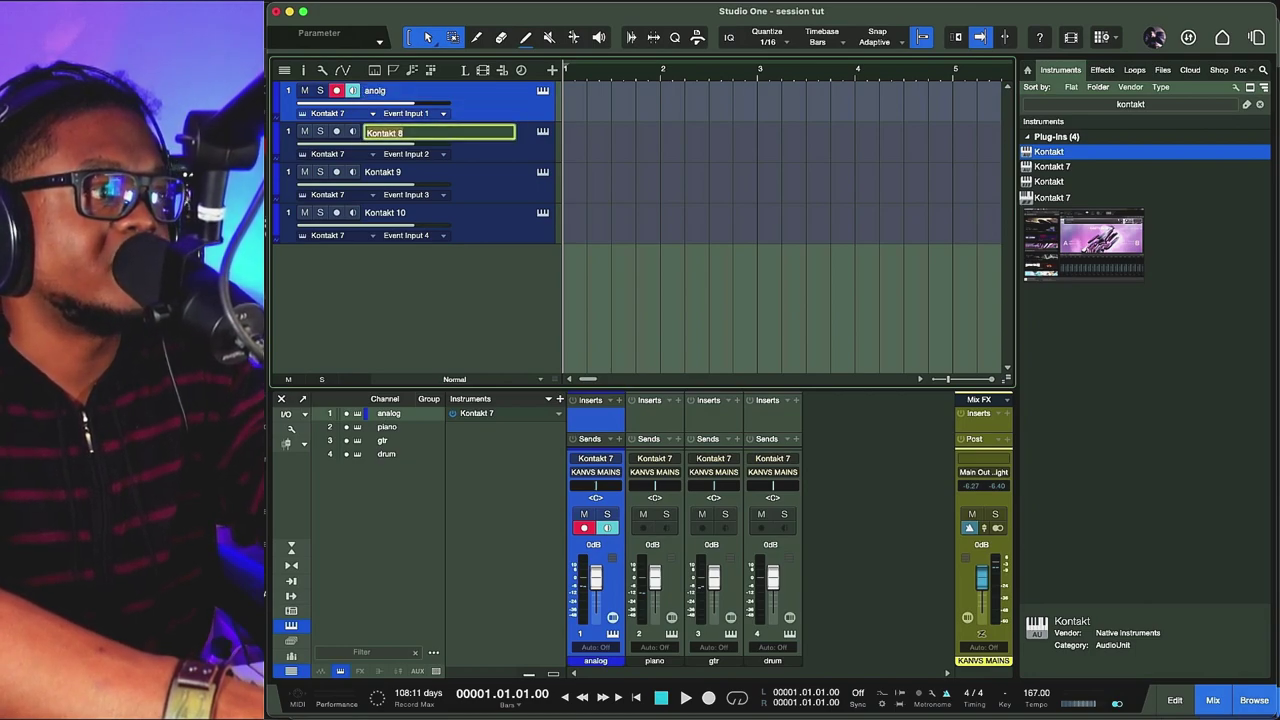
pyautogui.write('p')
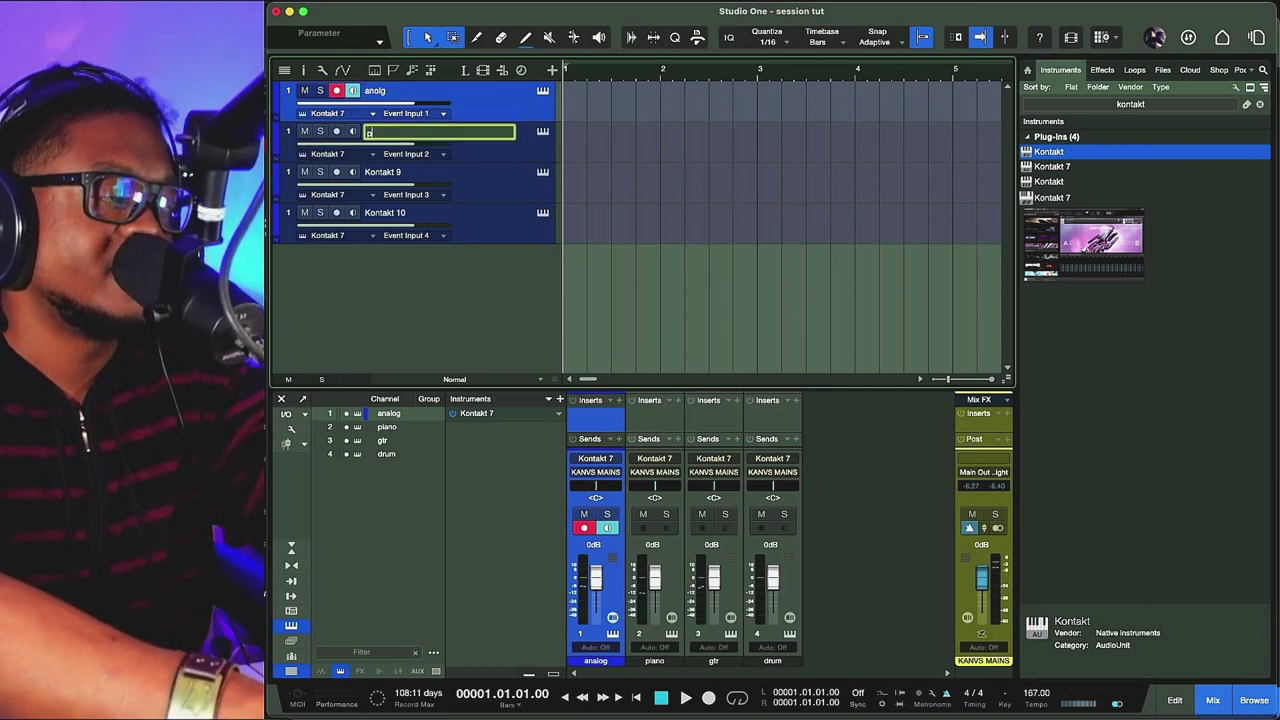
pyautogui.write('iano')
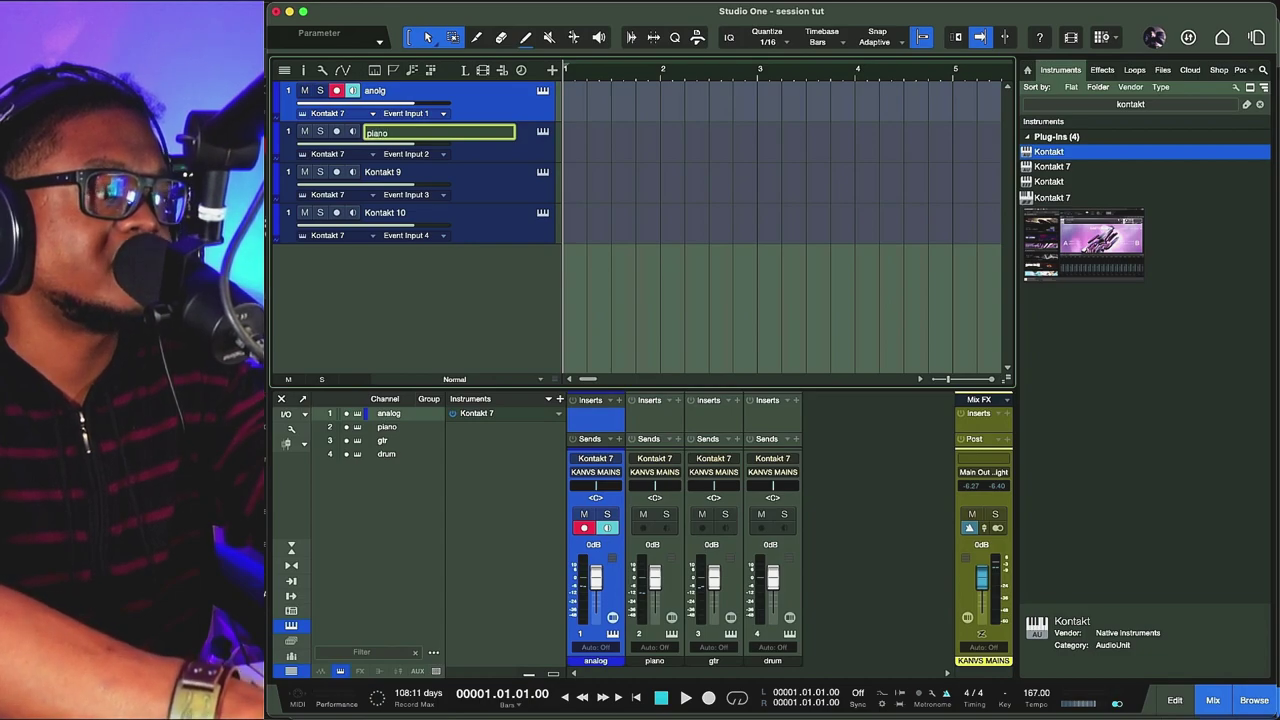
pyautogui.press('Tab')
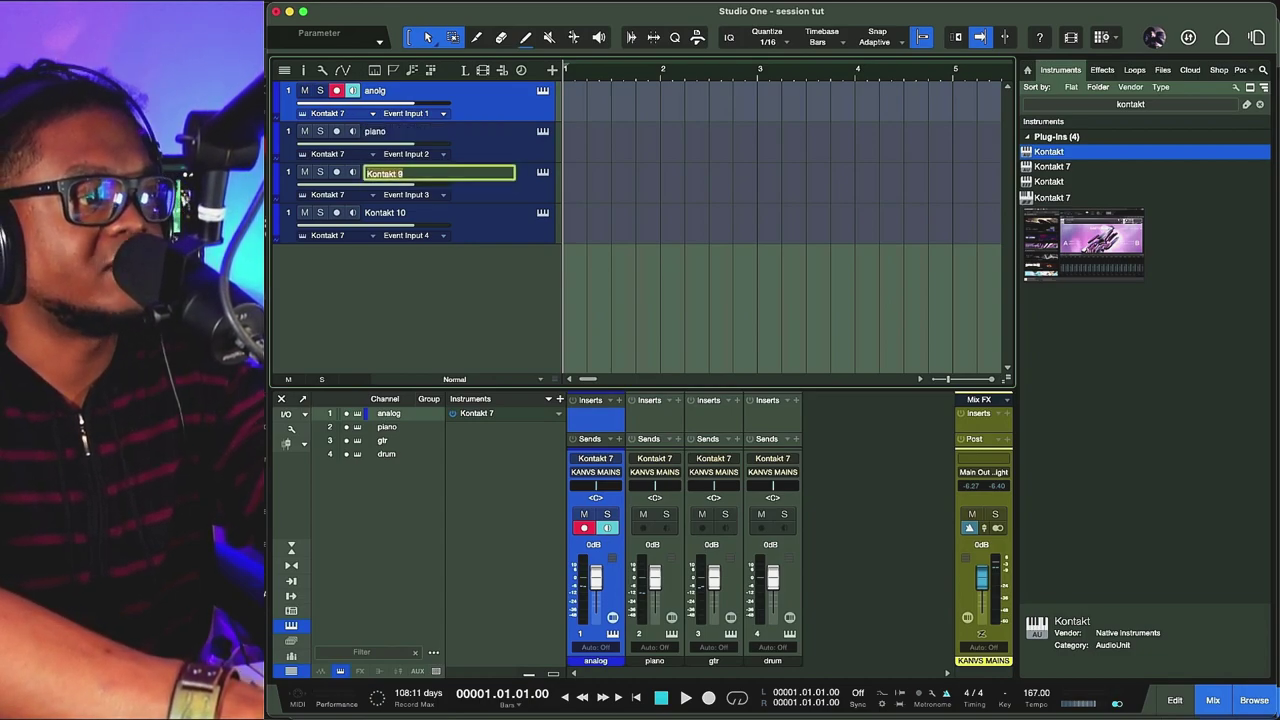
# Step: Rename the third track in the track list to "gtr" and the fourth to "drums"
pyautogui.press('Tab')
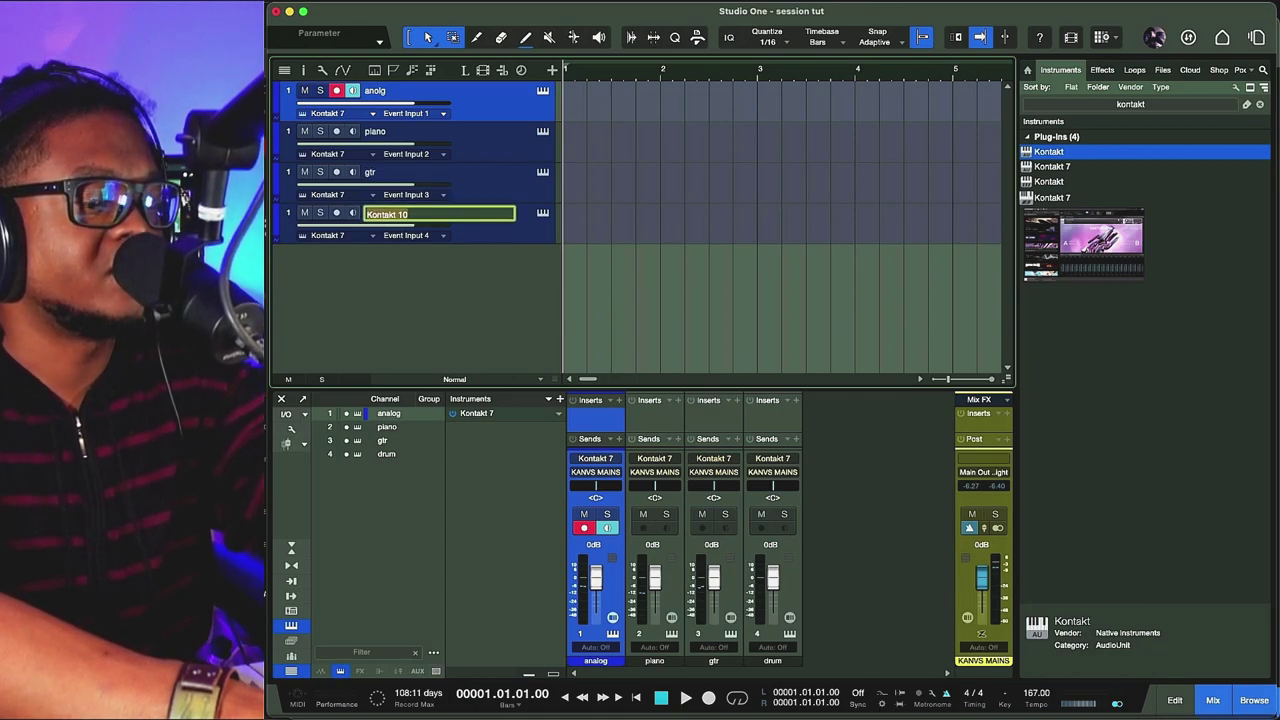
pyautogui.write('ums')
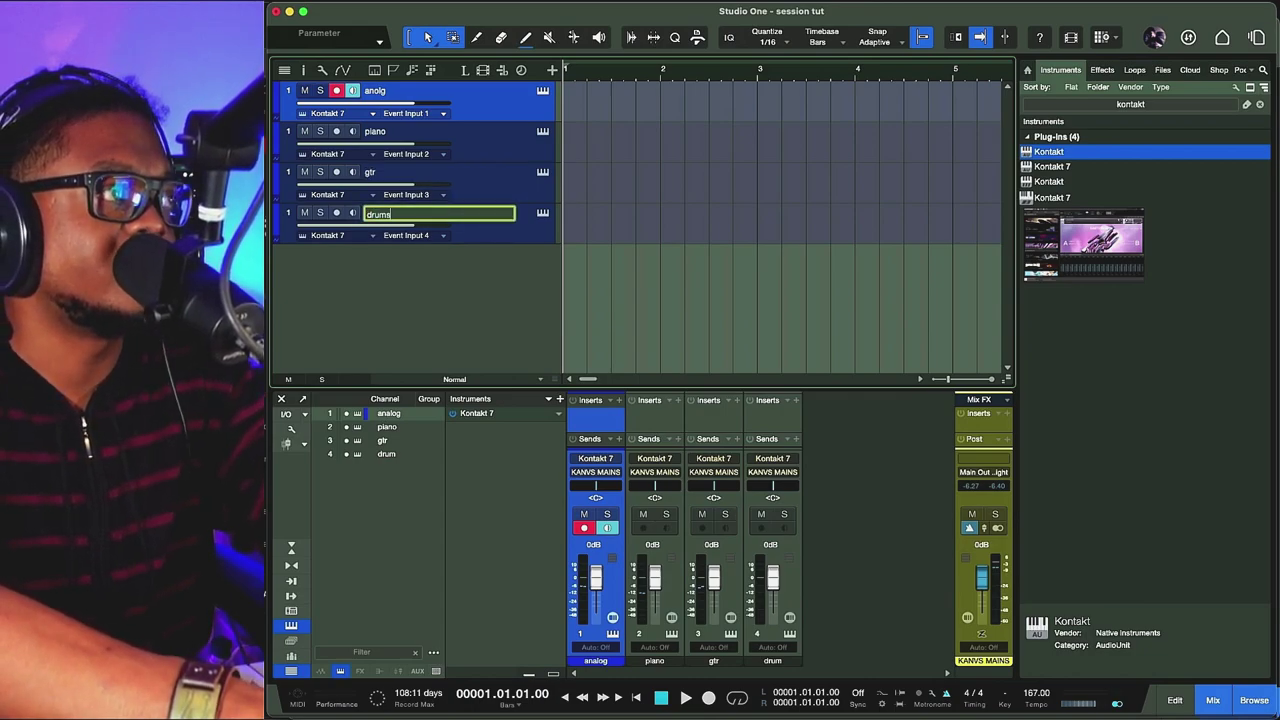
pyautogui.press('Return')
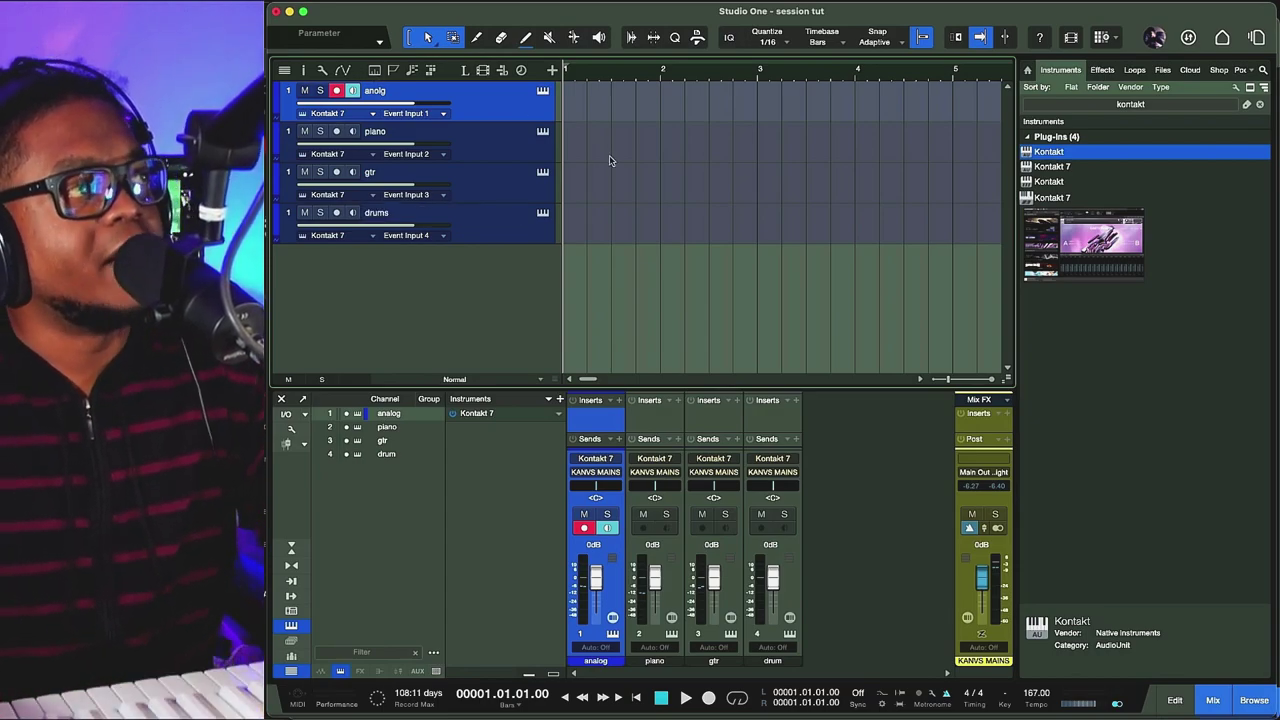
# Step: Select the anolg, piano, gtr and drums tracks in turn to check them, finishing on the drums track
pyautogui.click(509, 153)
pyautogui.click(525, 190)
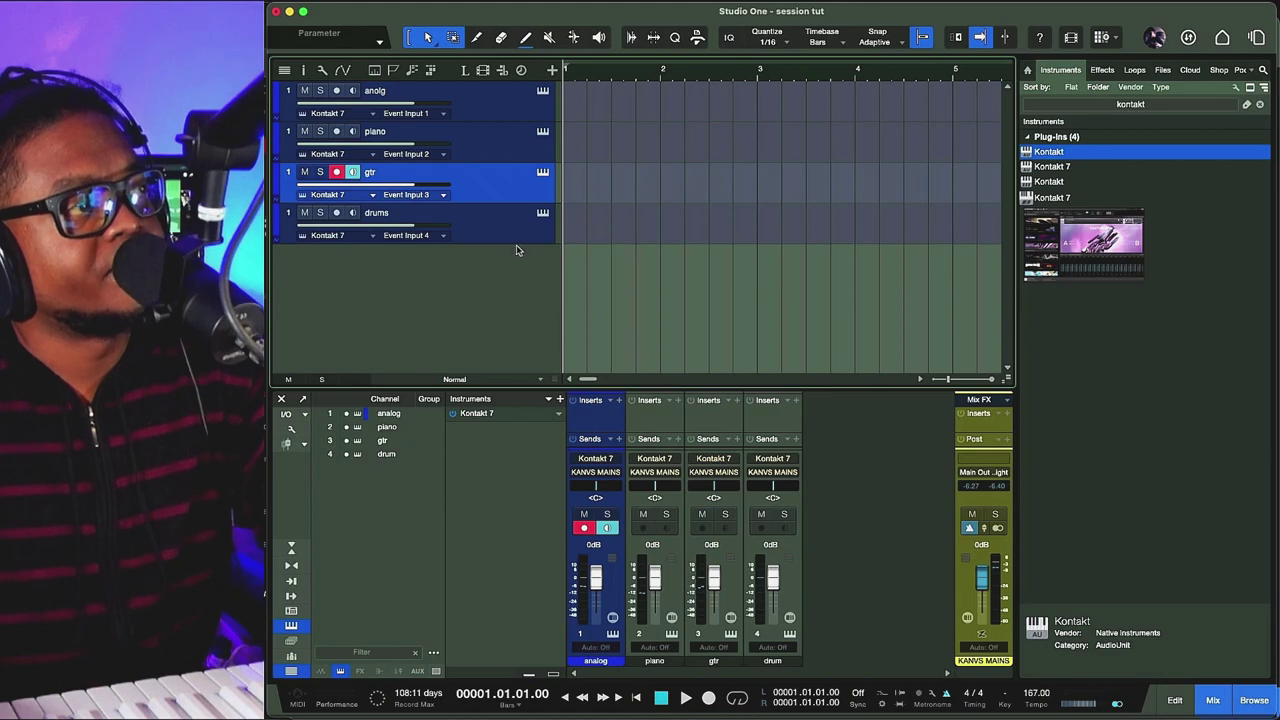
pyautogui.click(520, 238)
pyautogui.click(503, 180)
pyautogui.click(498, 138)
pyautogui.click(494, 109)
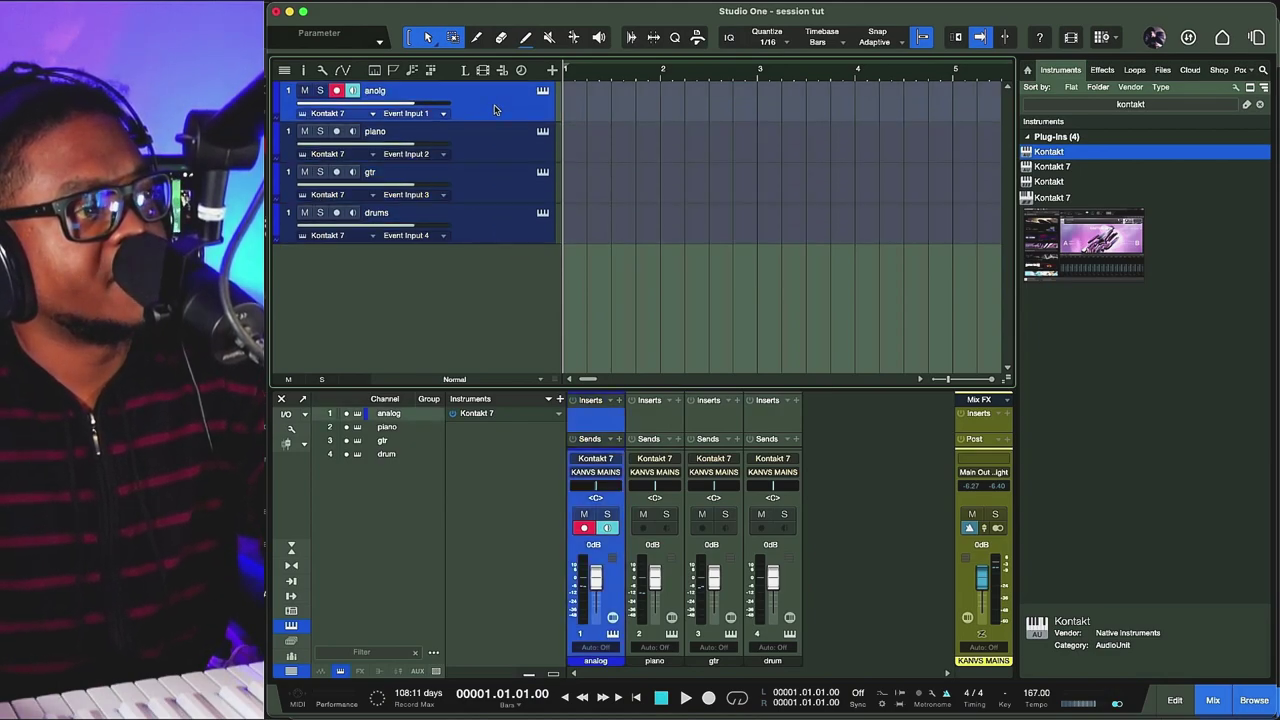
pyautogui.click(493, 143)
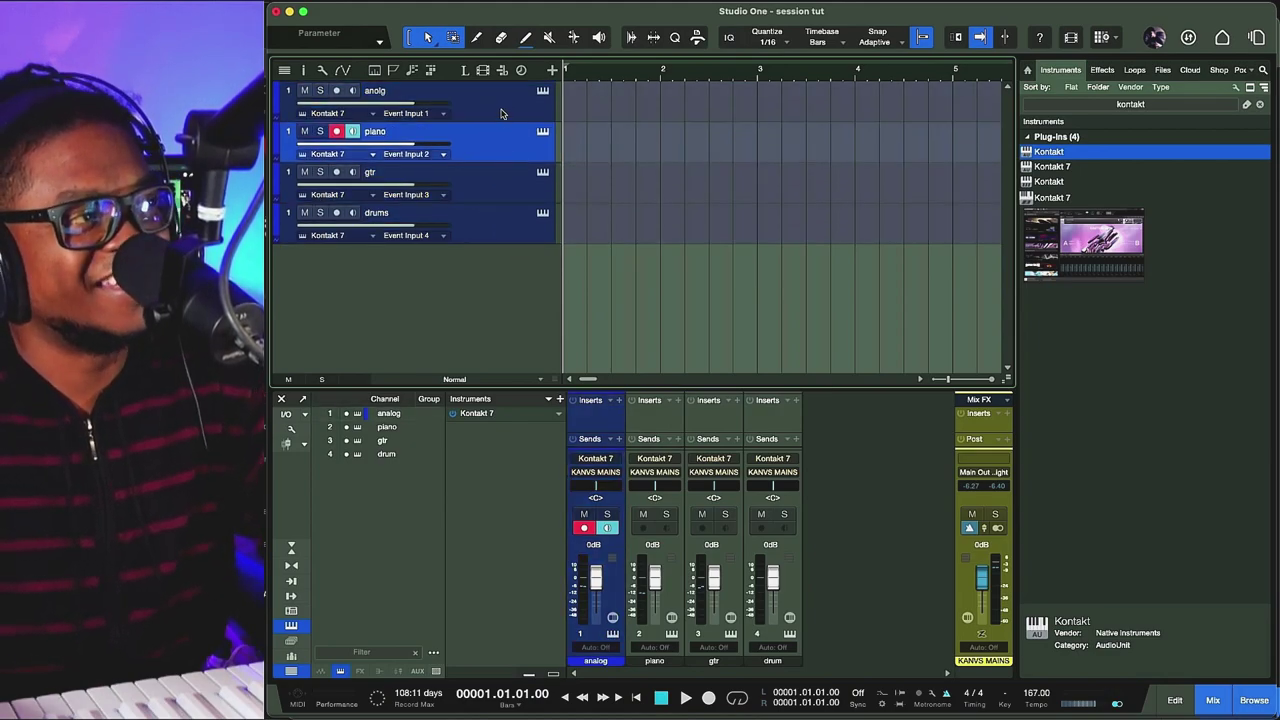
pyautogui.click(502, 112)
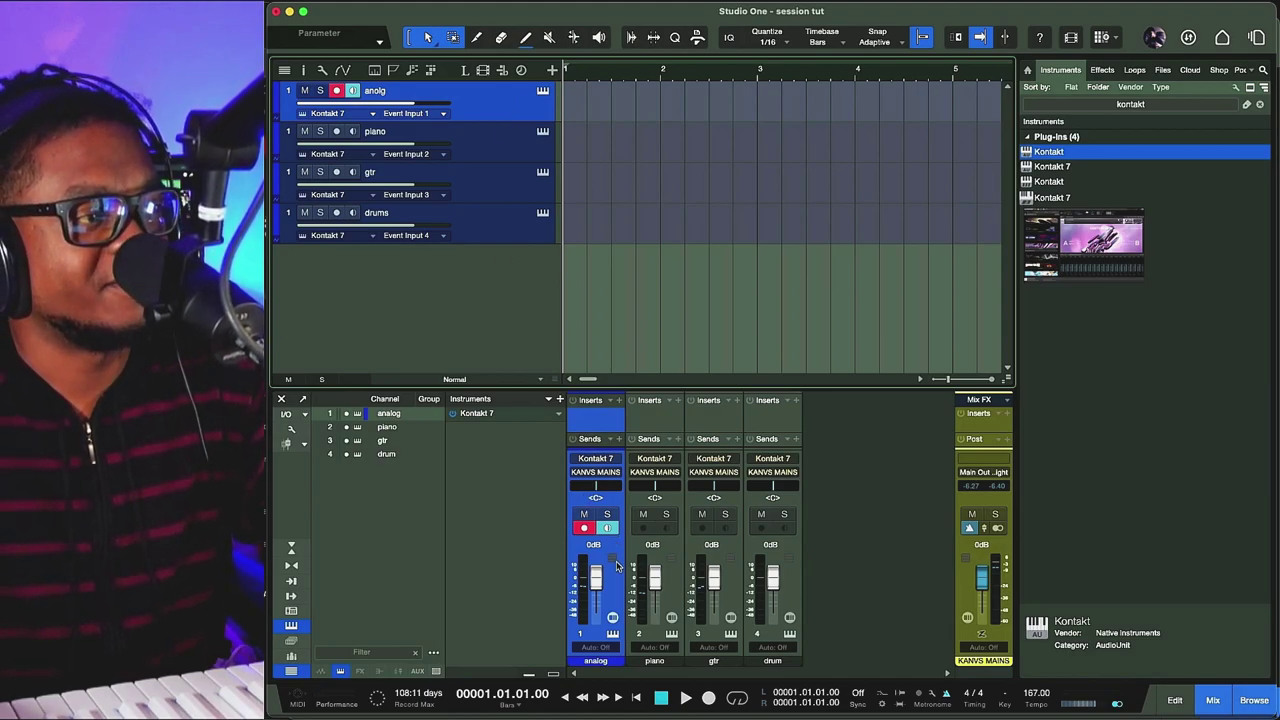
pyautogui.click(490, 154)
pyautogui.click(495, 202)
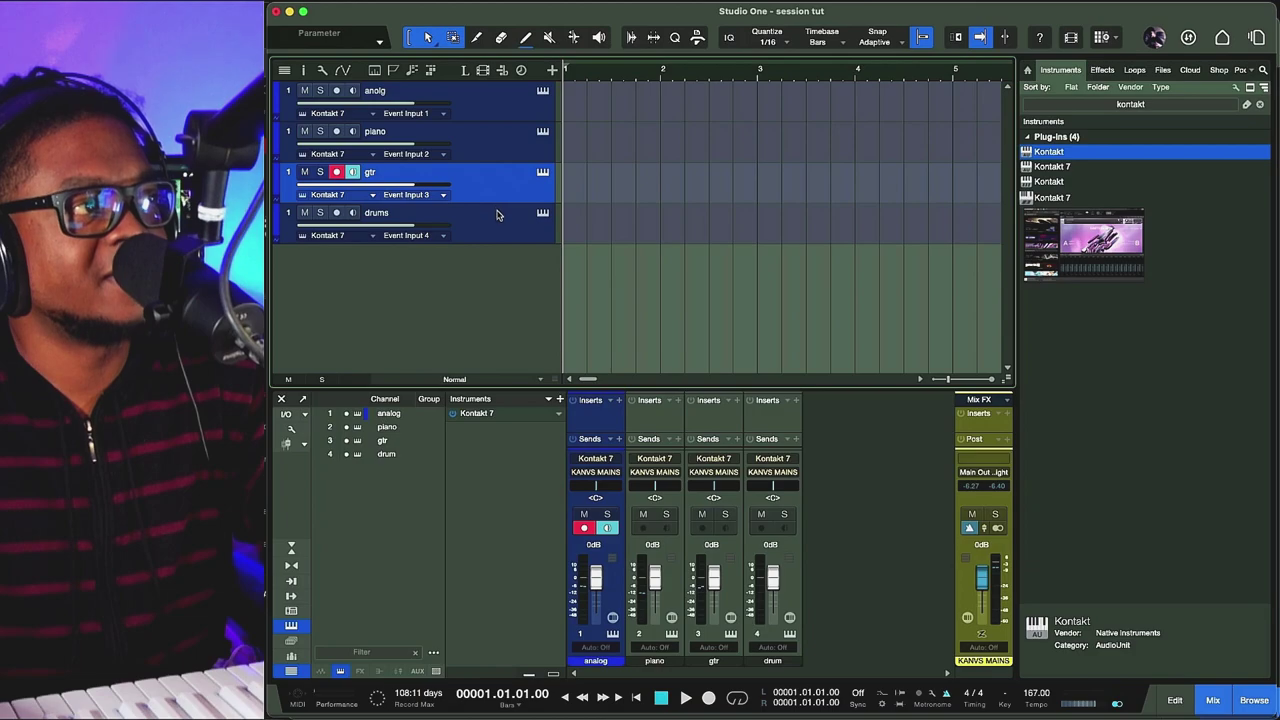
pyautogui.click(502, 224)
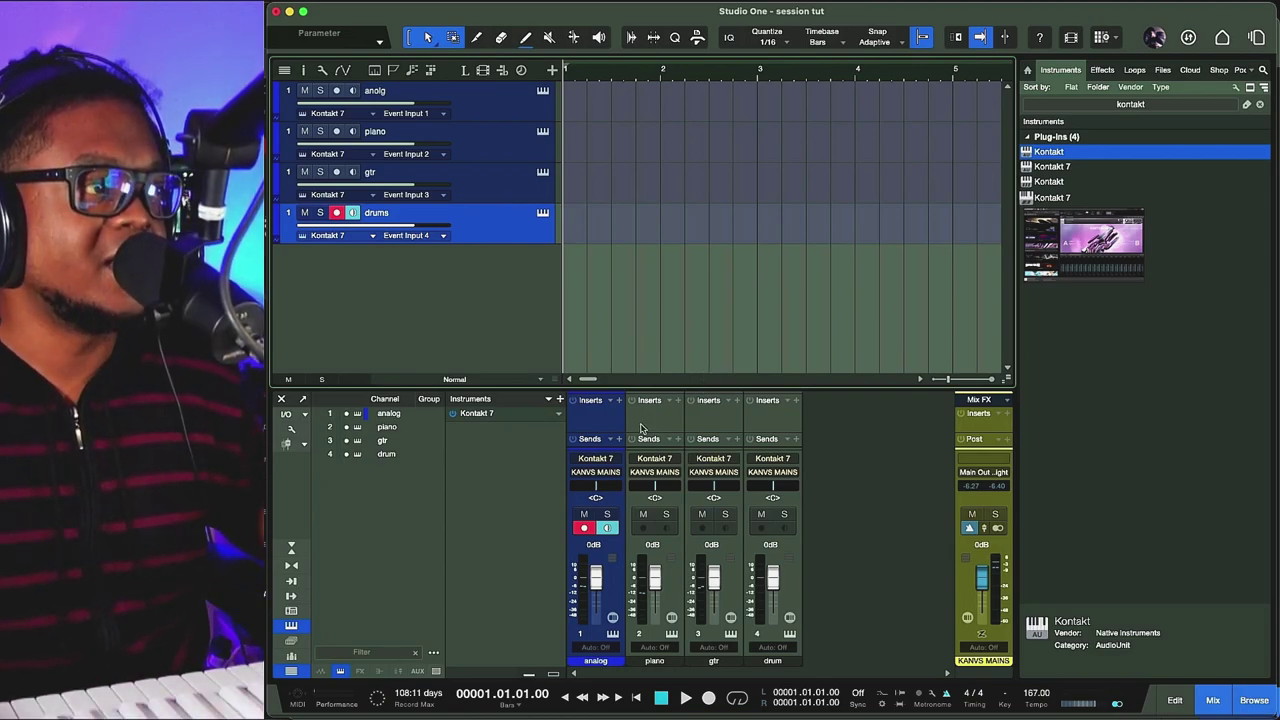
# Step: Open Kontakt from the drums track, reposition its window to check the instrument rack and outputs, and close it
pyautogui.click(541, 215)
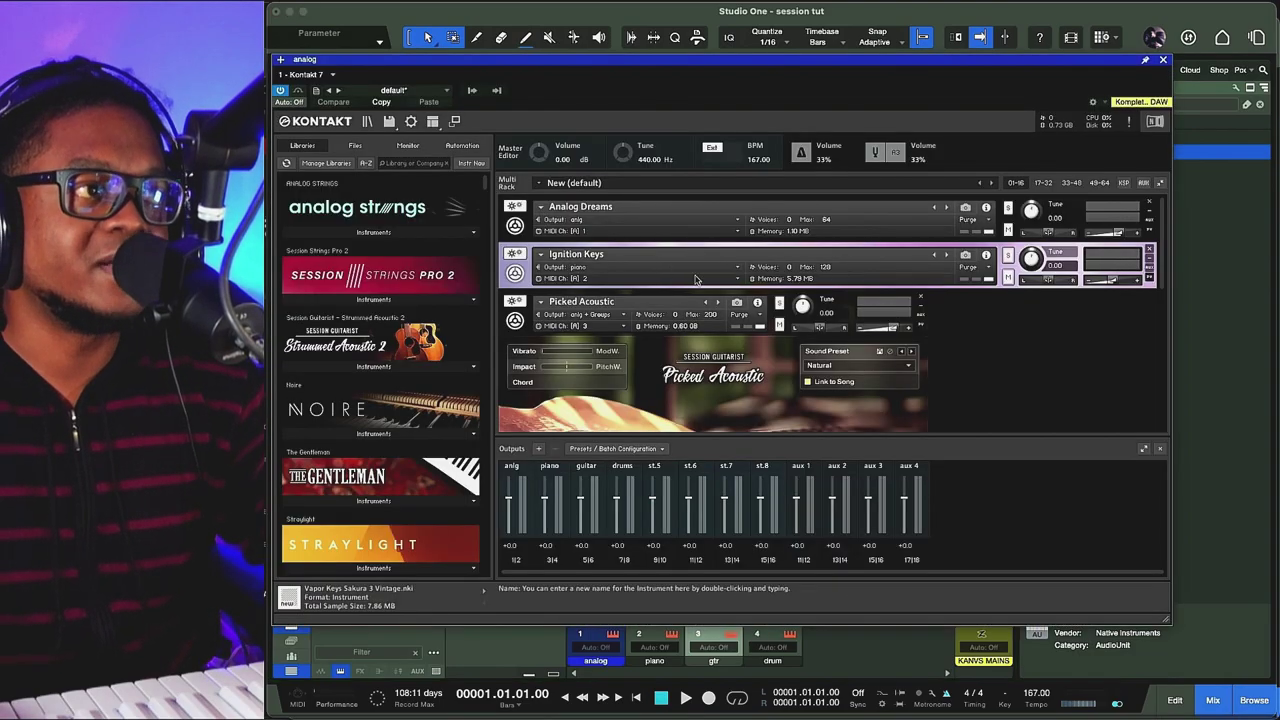
pyautogui.moveTo(654, 69); pyautogui.dragTo(833, 73)
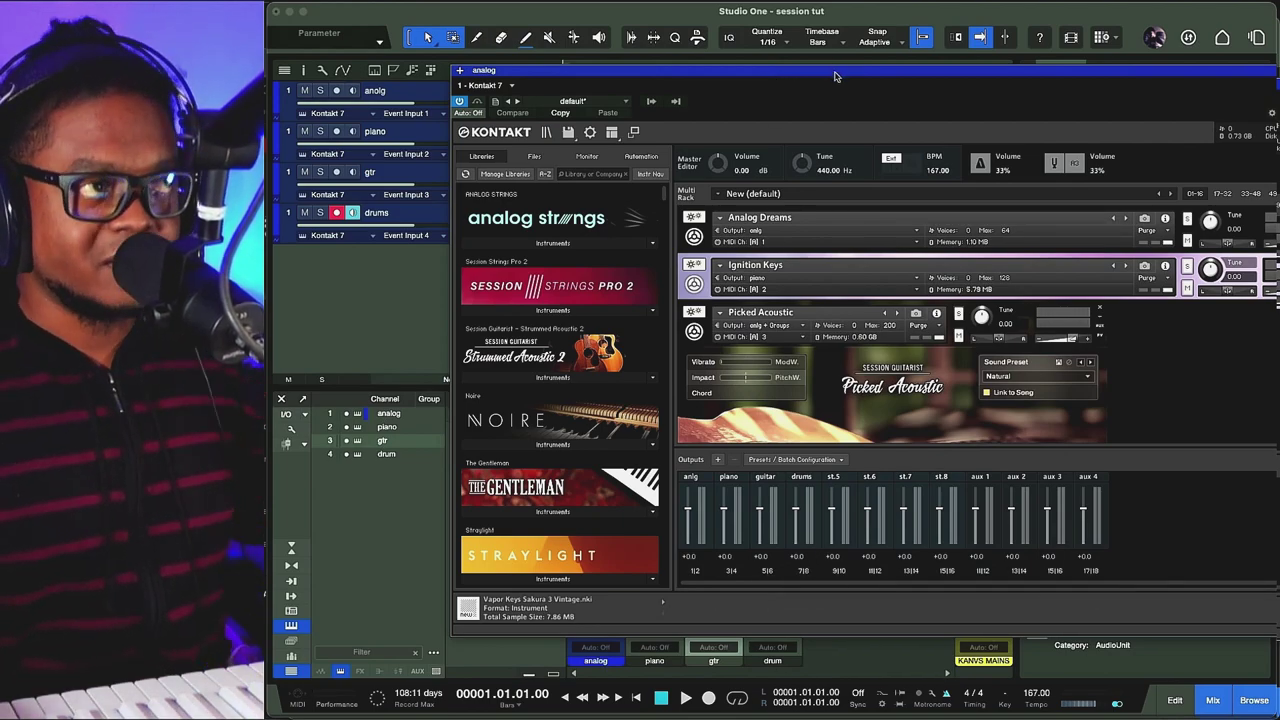
pyautogui.moveTo(835, 76); pyautogui.dragTo(692, 49)
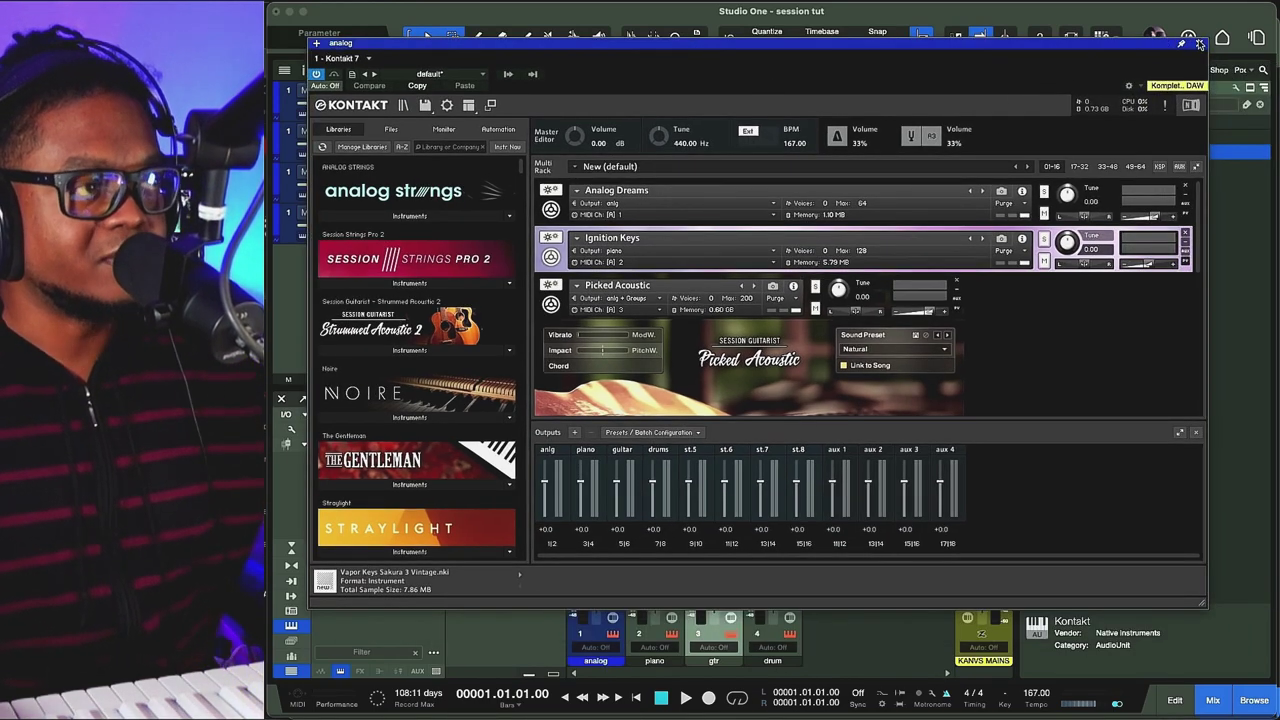
pyautogui.click(1200, 44)
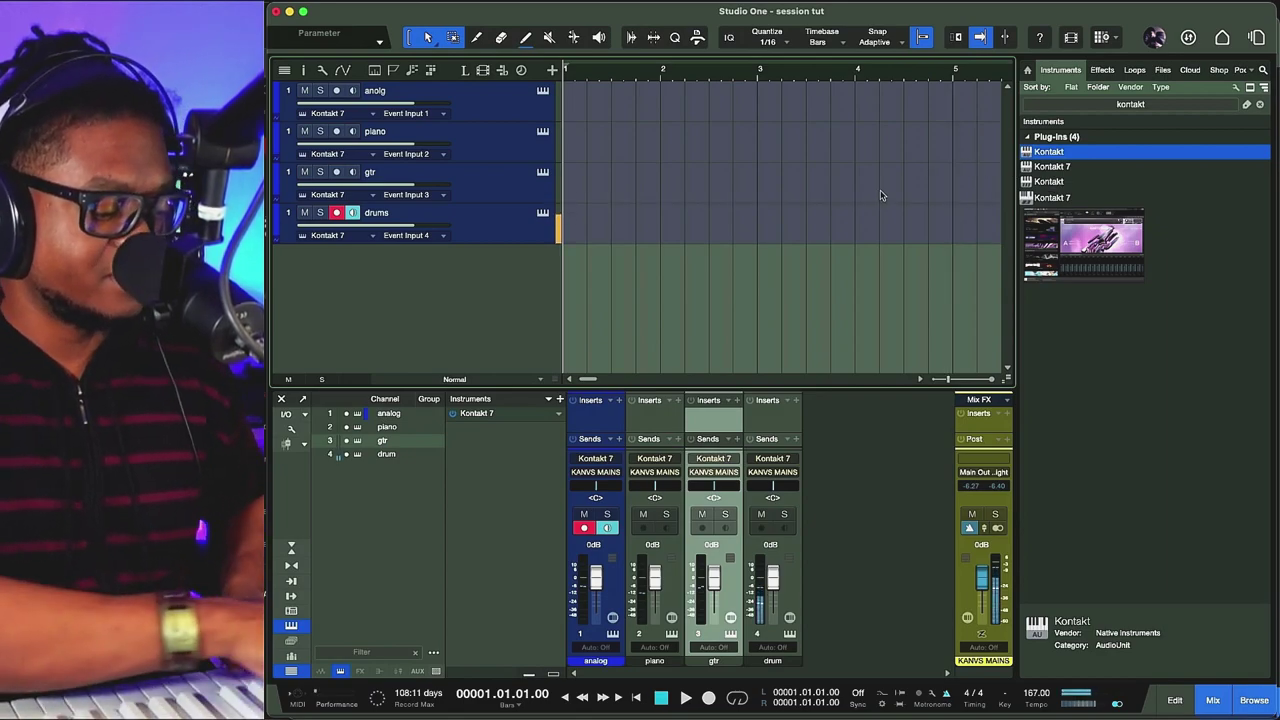
# Step: Record a drum part on the drums track from bar 1 and make an overdub pass over it
pyautogui.press('KP_Multiply')
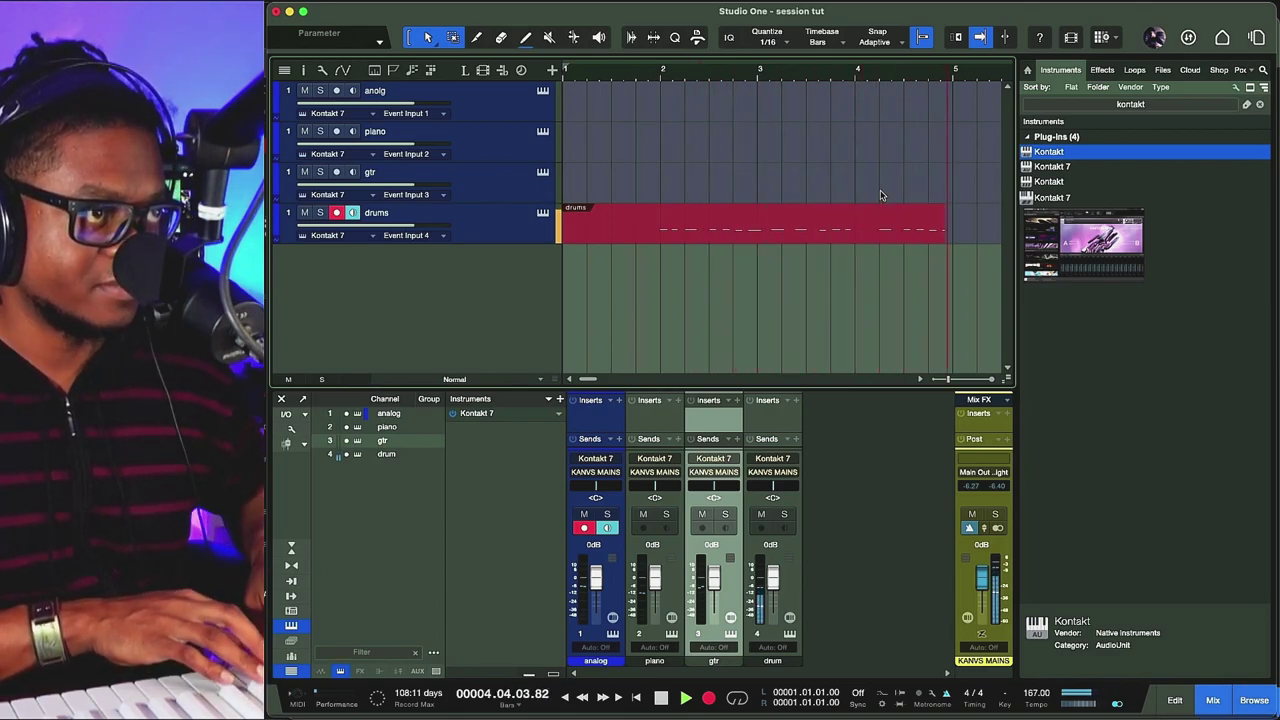
pyautogui.press('space')
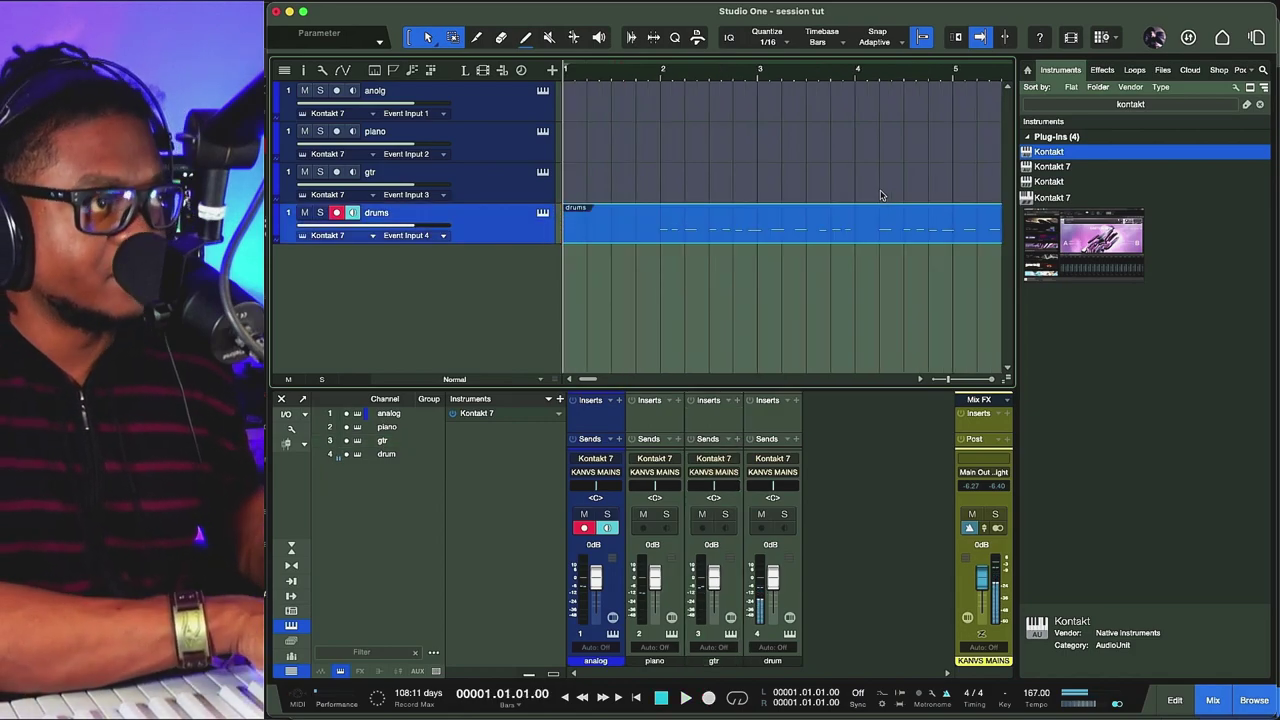
pyautogui.press('KP_Multiply')
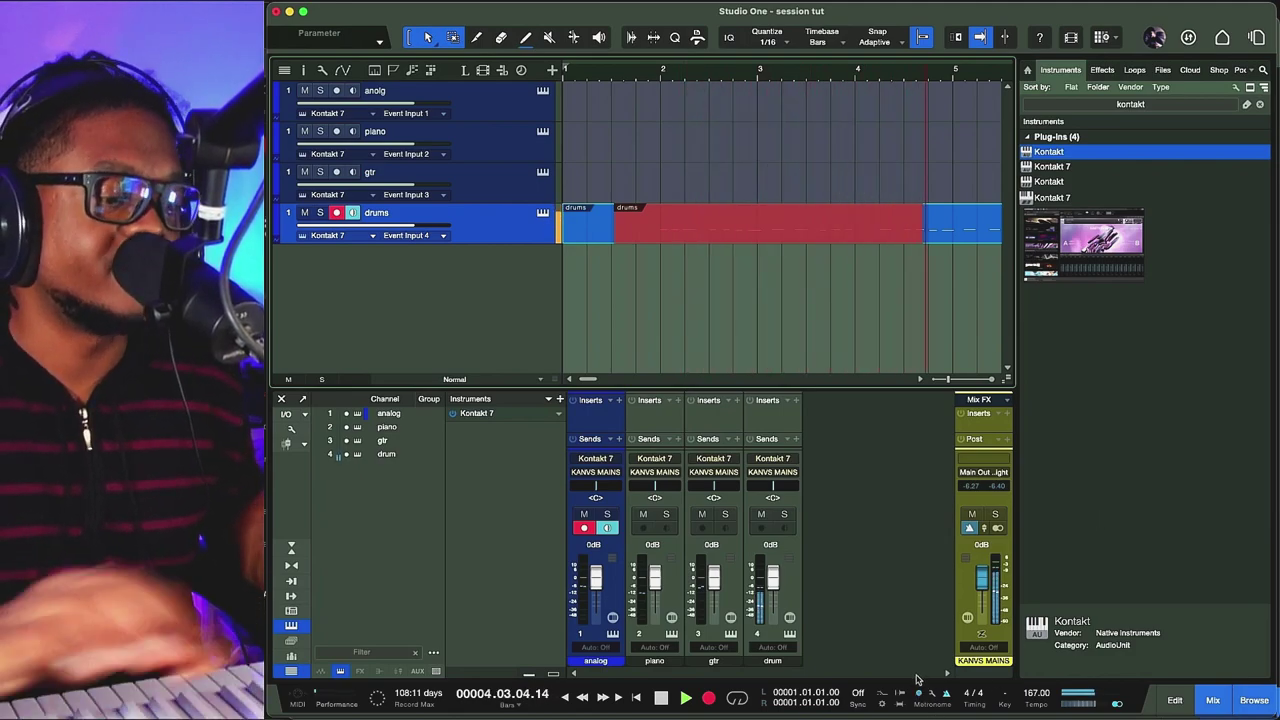
pyautogui.press('space')
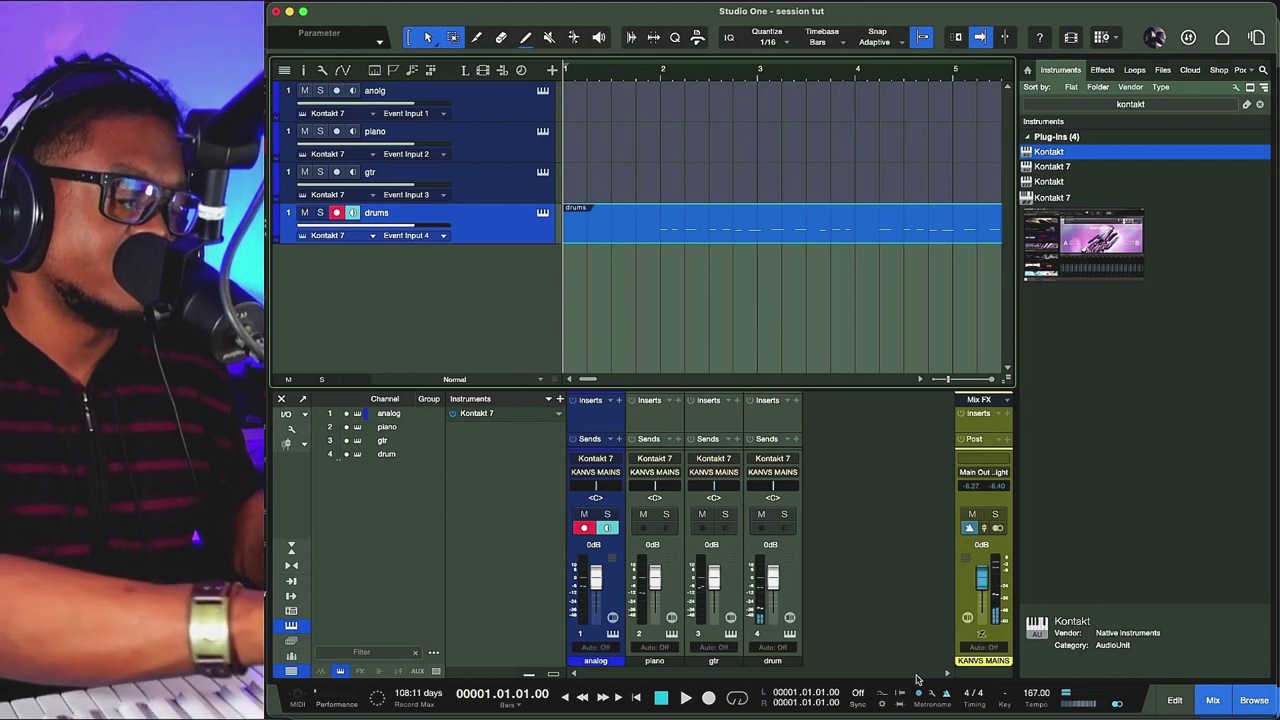
# Step: Play back the start of the drums part and overdub more drum notes from bar 1
pyautogui.press('space')
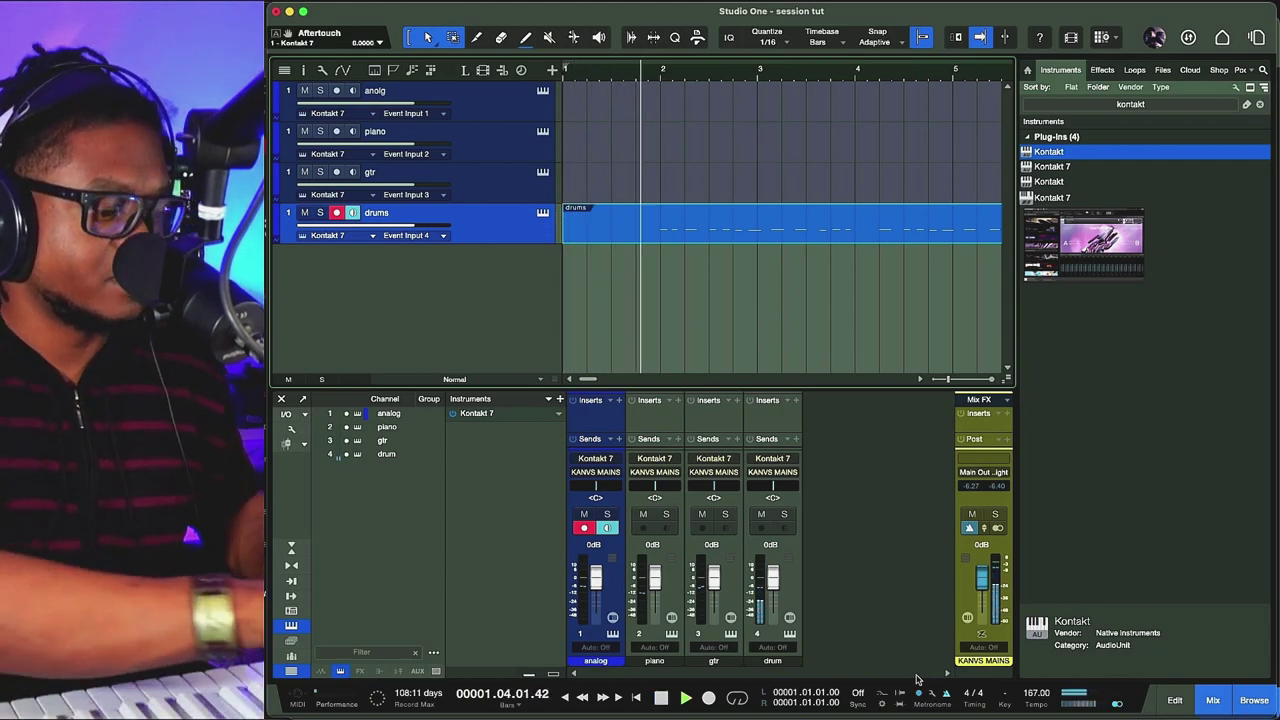
pyautogui.press('space')
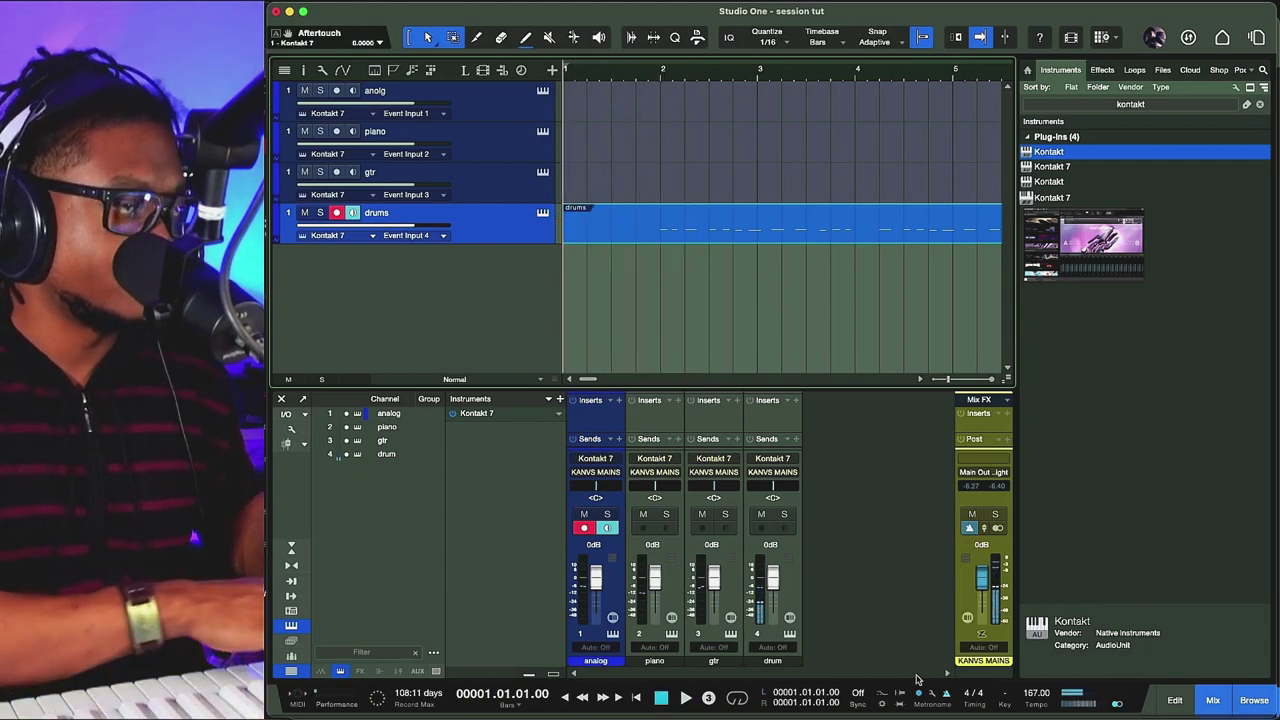
pyautogui.press('KP_Multiply')
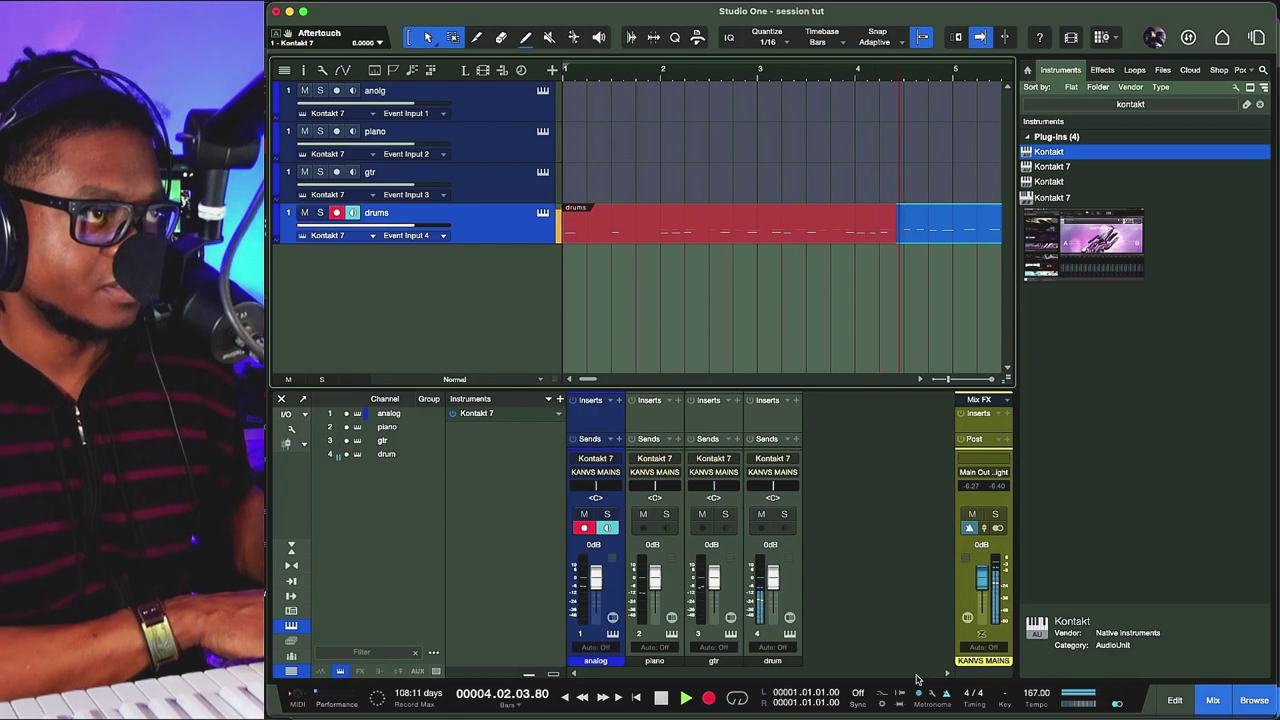
pyautogui.press('space')
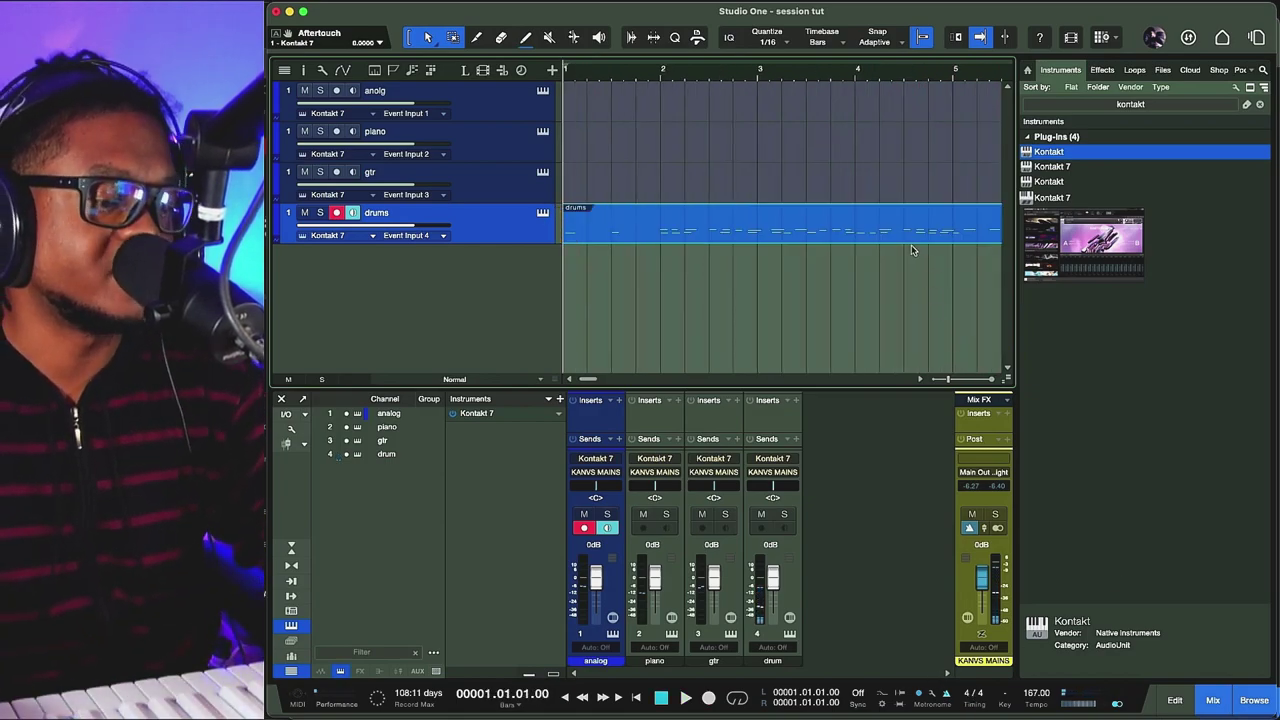
# Step: Hide the browser, set the loop range from bar 1 to bar 5, and play the song with looping enabled
pyautogui.press('F5')
pyautogui.press('space')
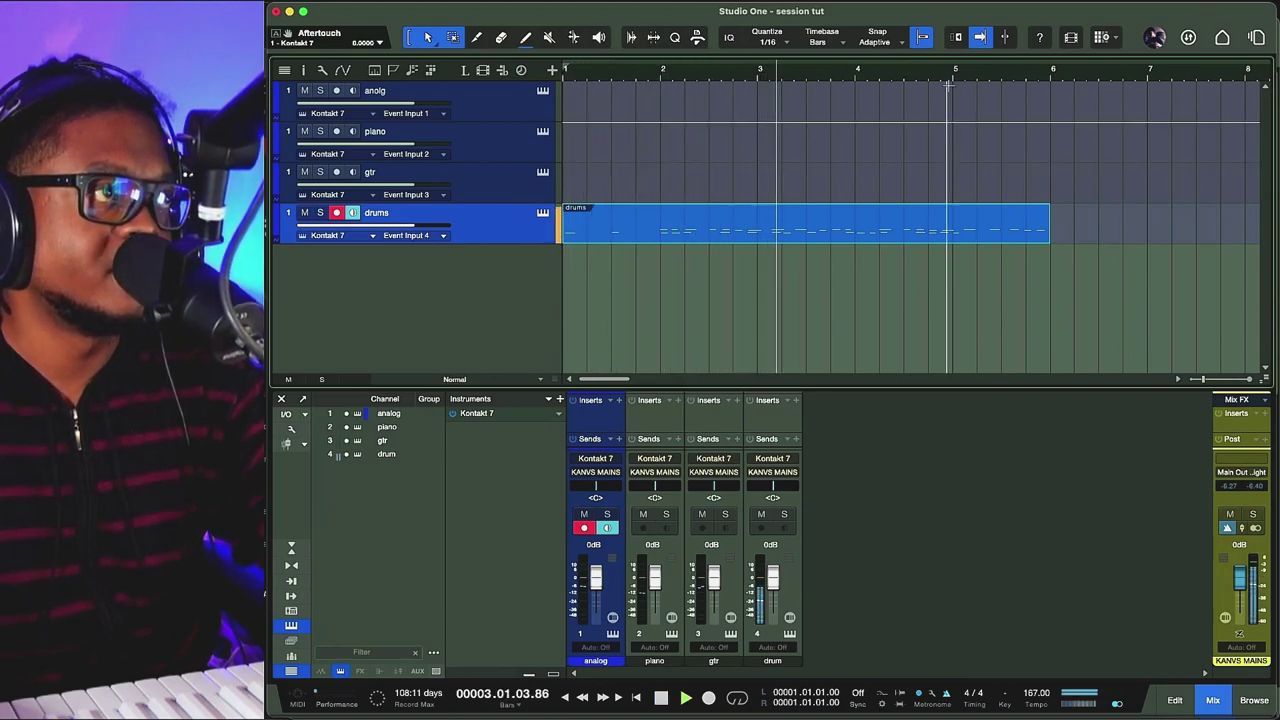
pyautogui.press('p')
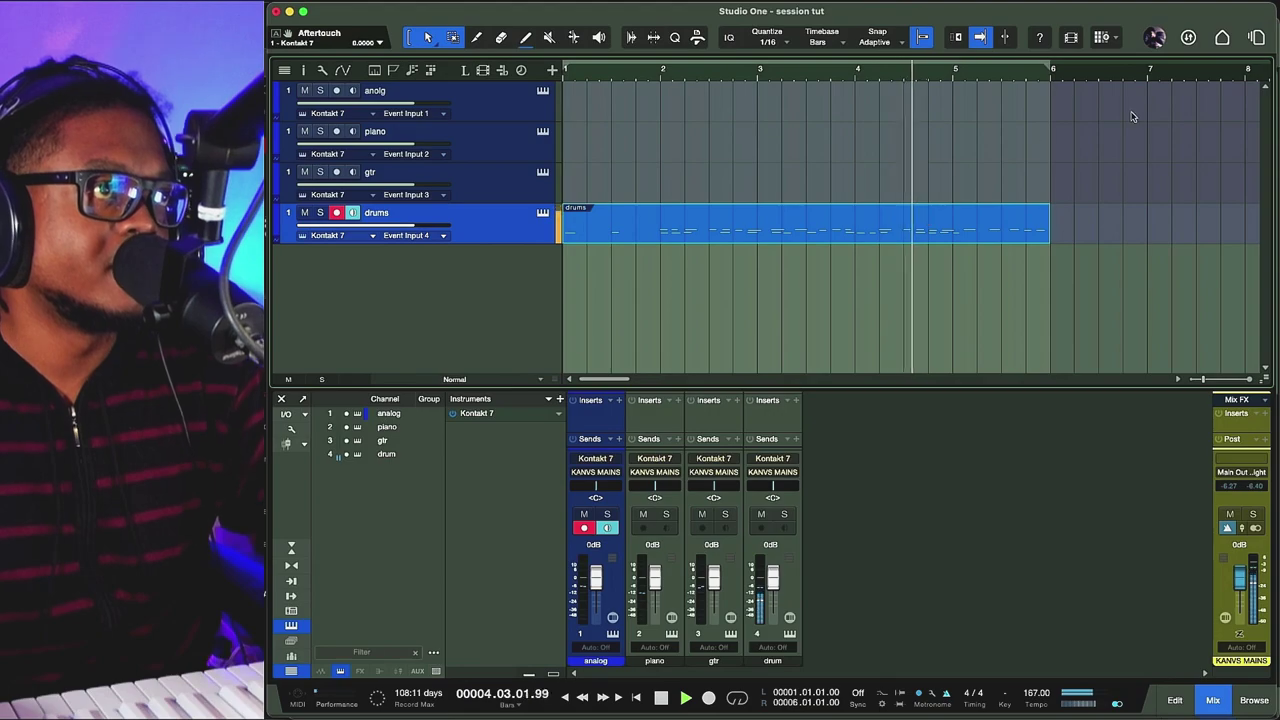
pyautogui.press('space')
pyautogui.moveTo(1048, 66); pyautogui.dragTo(955, 88)
pyautogui.press('/')
pyautogui.press('space')
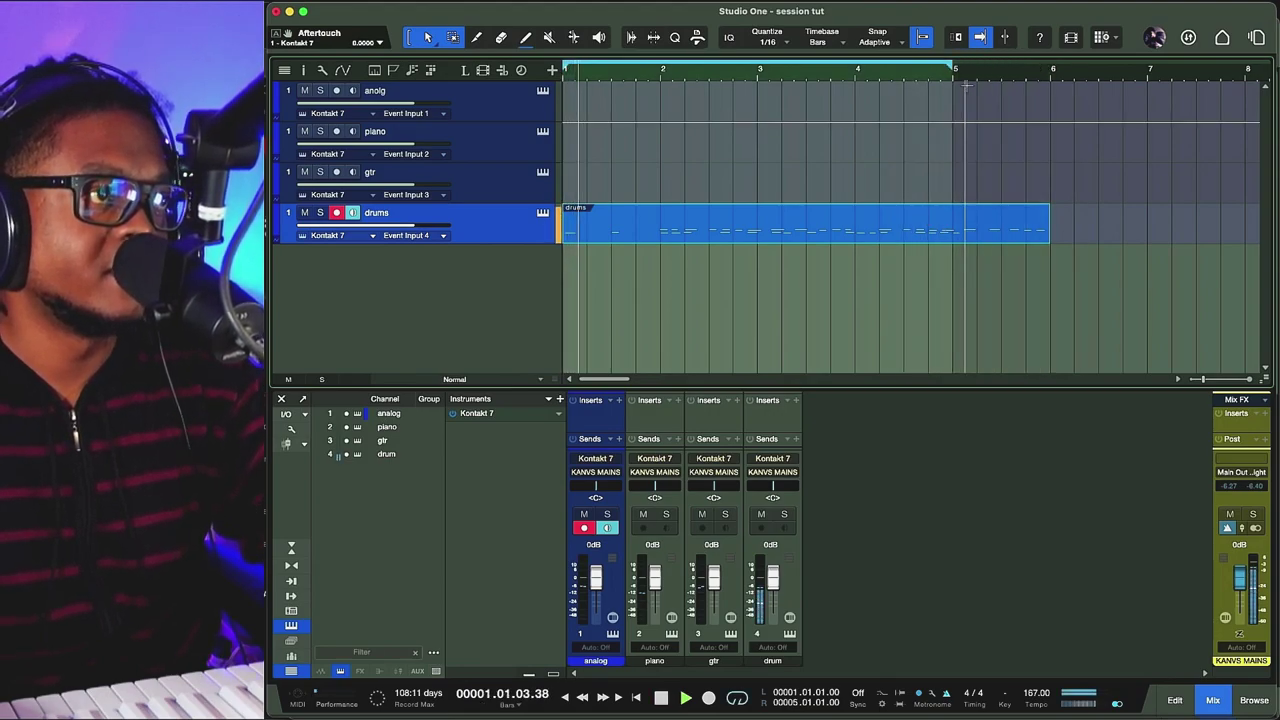
# Step: Trim the drums event to end at bar 5 and select the gtr track for live playing
pyautogui.moveTo(1050, 229); pyautogui.dragTo(953, 229)
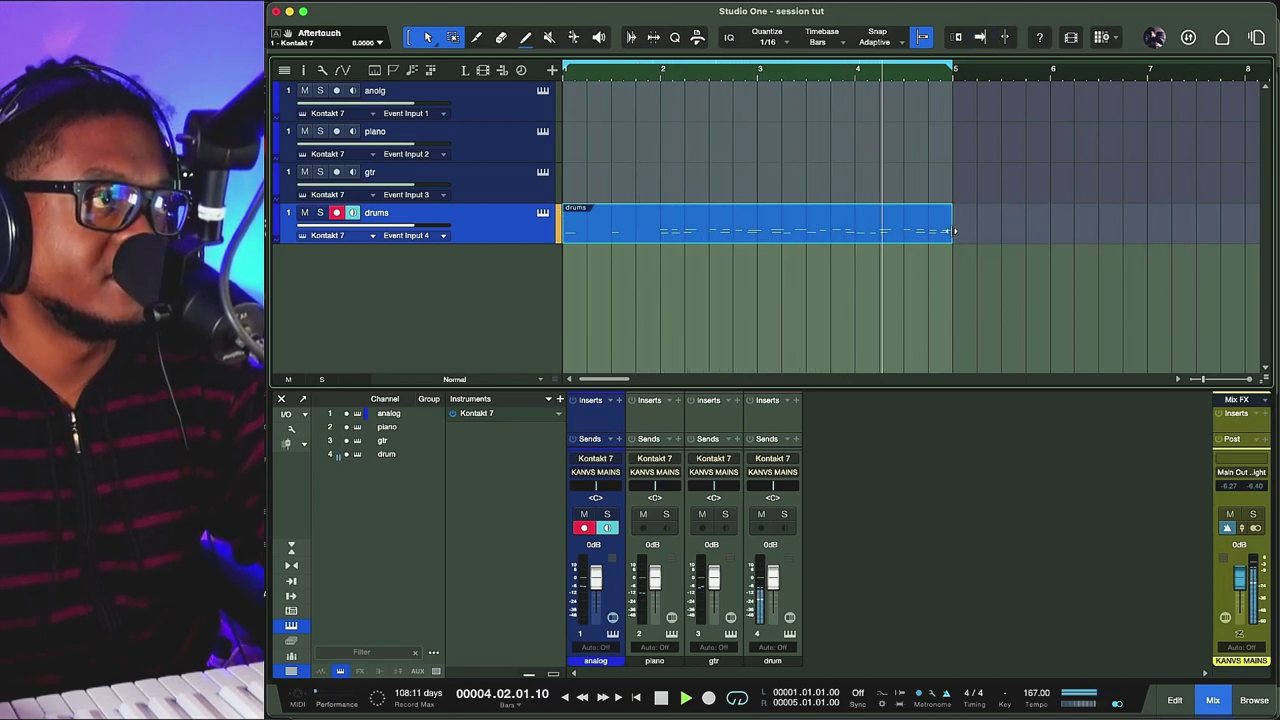
pyautogui.click(506, 195)
pyautogui.click(588, 212)
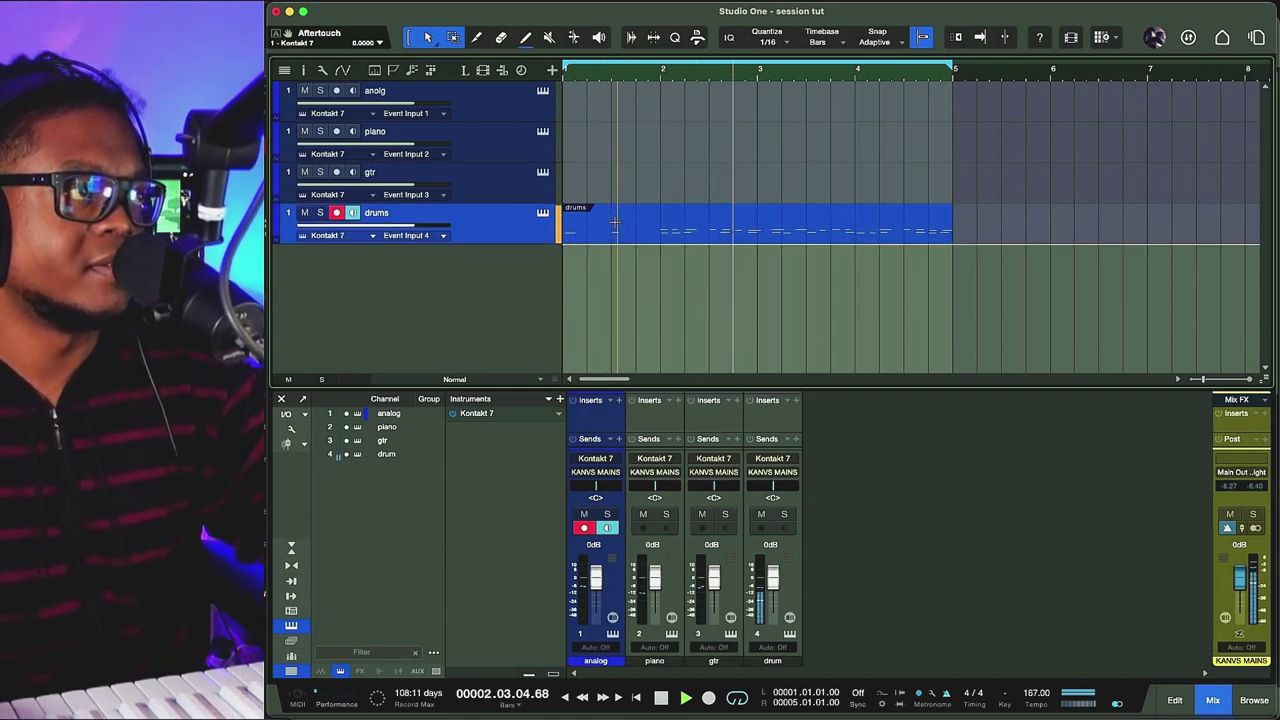
pyautogui.click(522, 193)
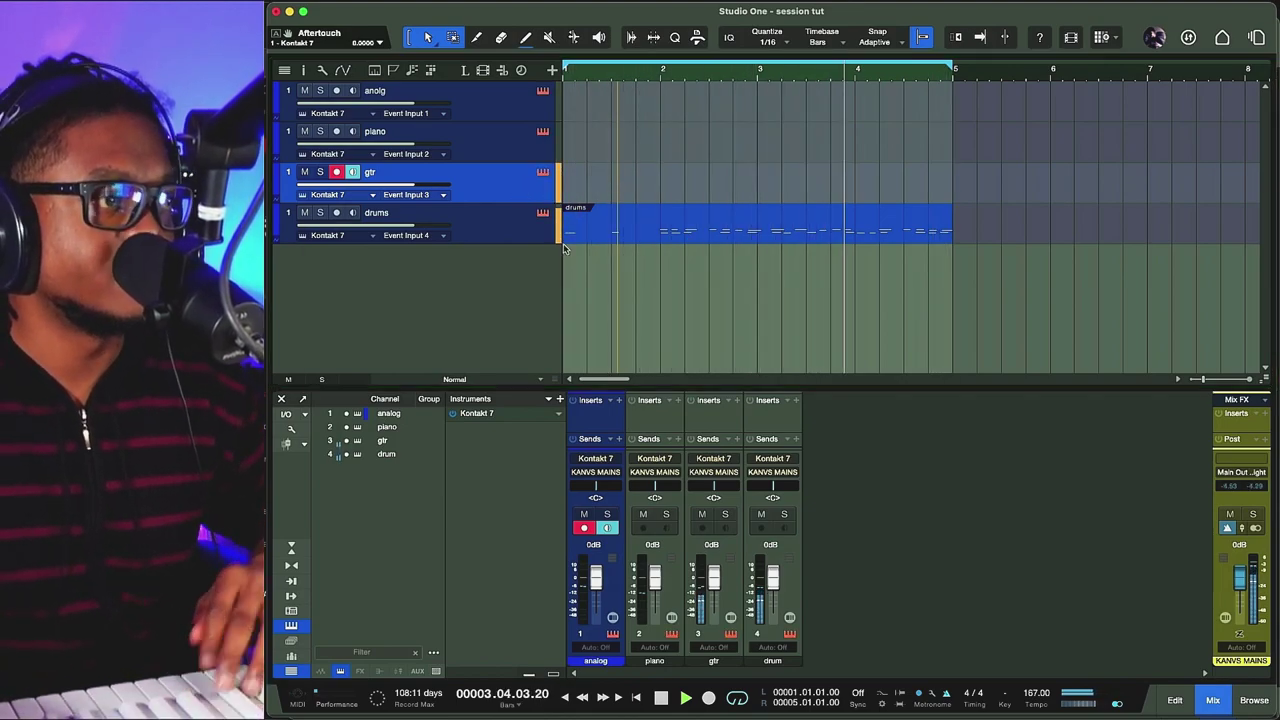
# Step: Open the gtr track's Kontakt instance, find the Session Guitarist Electric Mint library, and replace Picked Acoustic with Electric Mint (Melody)
pyautogui.click(544, 173)
pyautogui.scroll(-2, 720, 360)
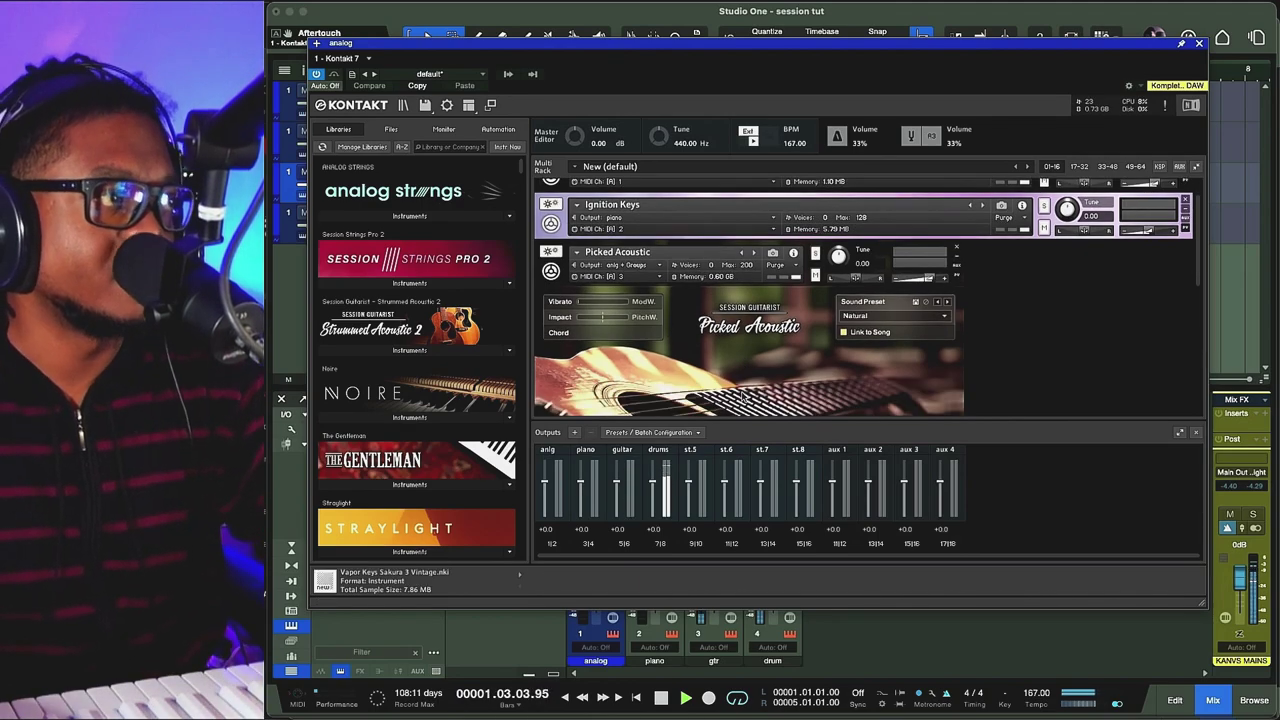
pyautogui.scroll(-3, 463, 335)
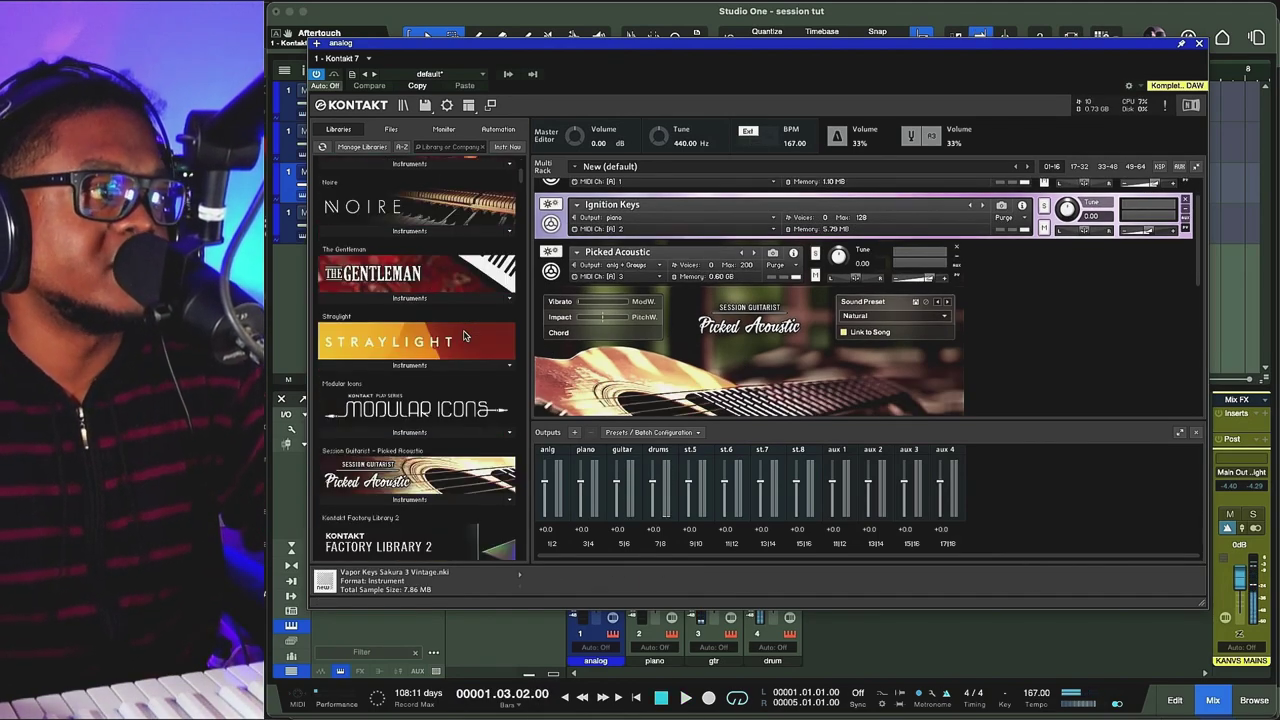
pyautogui.scroll(-5, 710, 360)
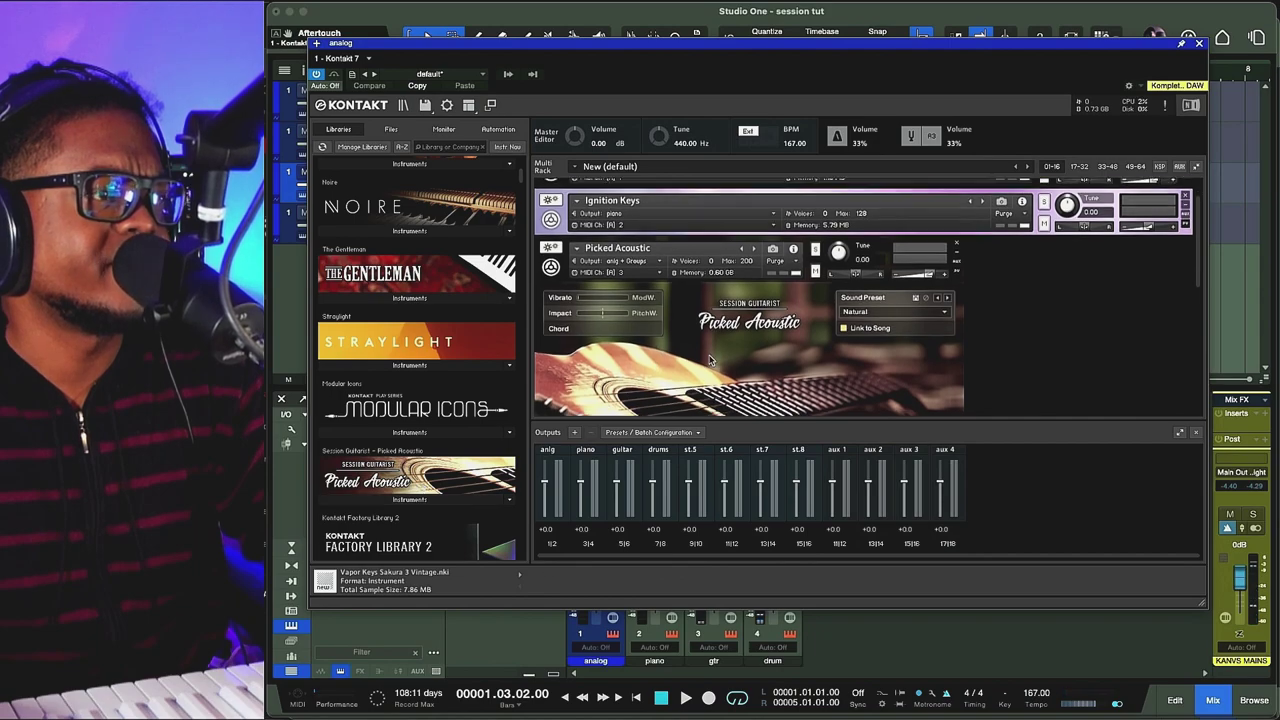
pyautogui.scroll(-1, 710, 360)
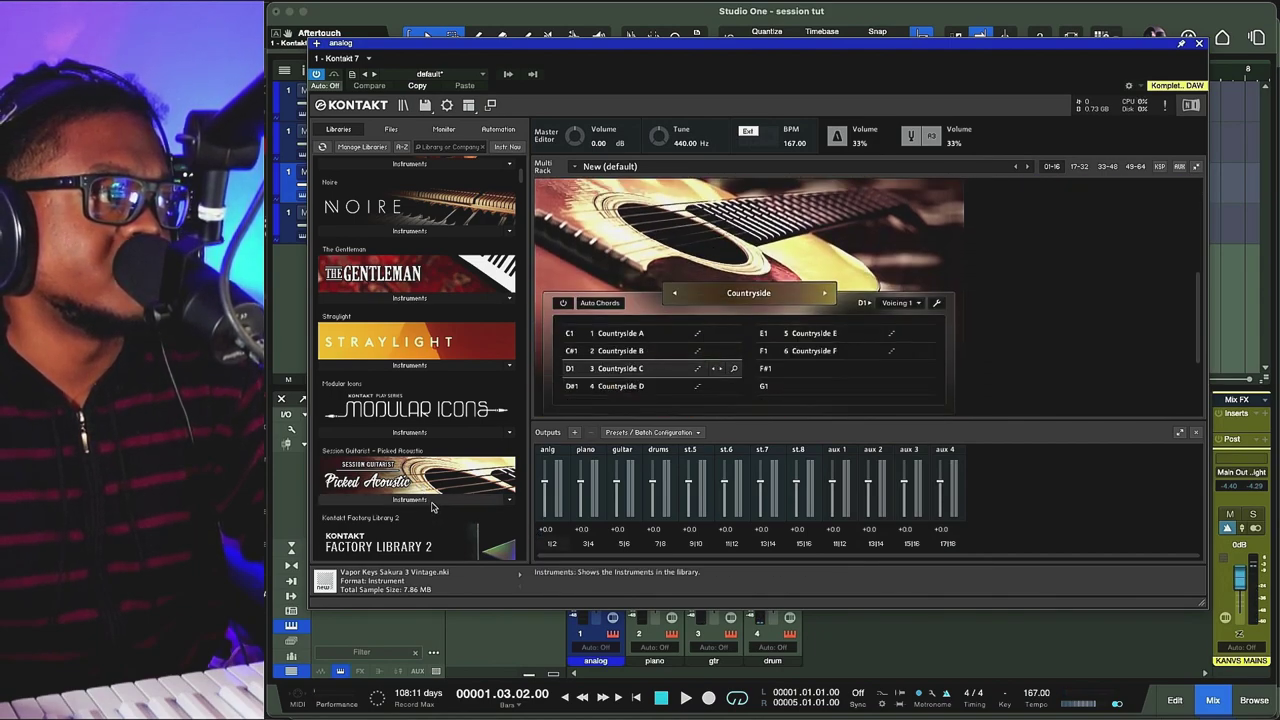
pyautogui.scroll(-6, 433, 508)
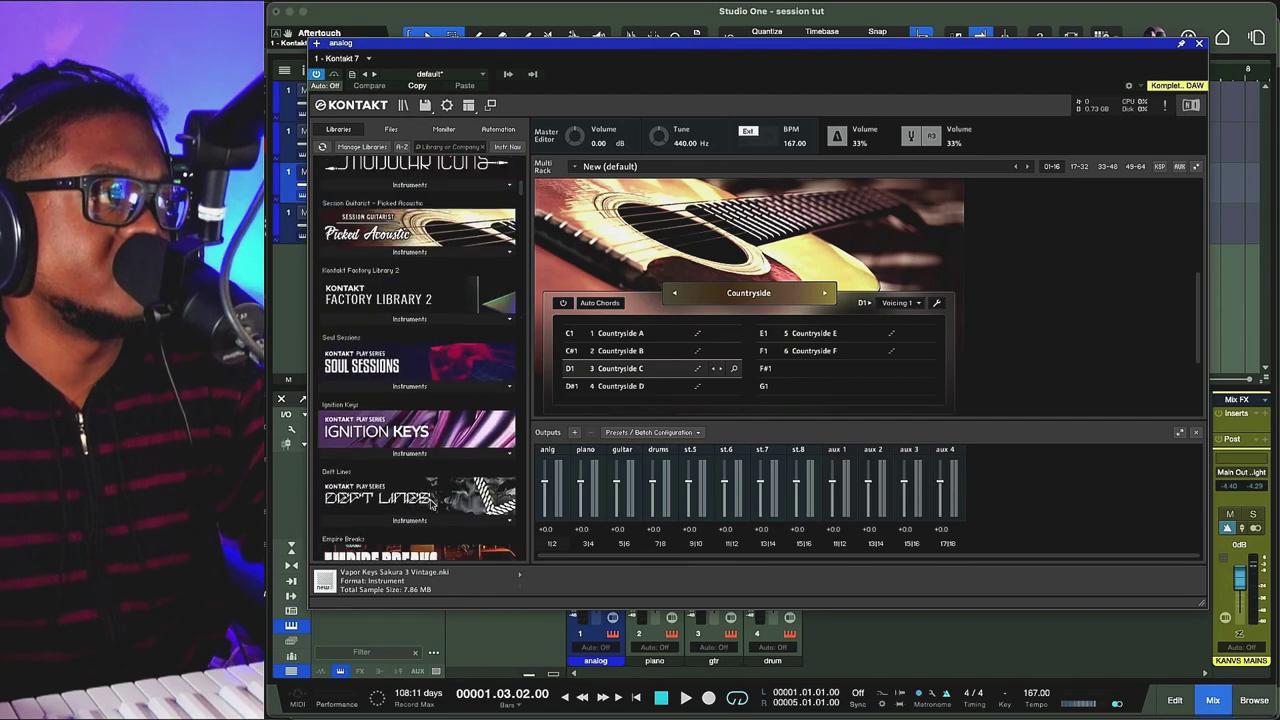
pyautogui.scroll(2, 432, 505)
pyautogui.scroll(-15, 432, 505)
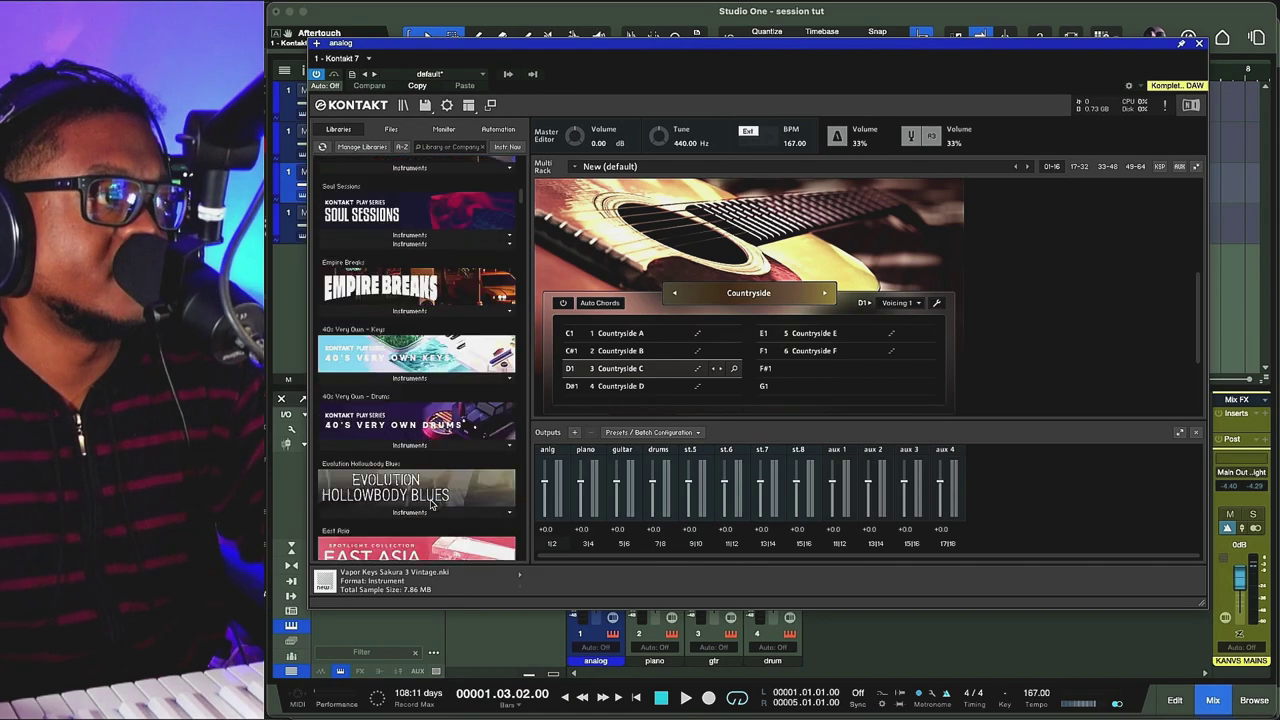
pyautogui.scroll(15, 432, 505)
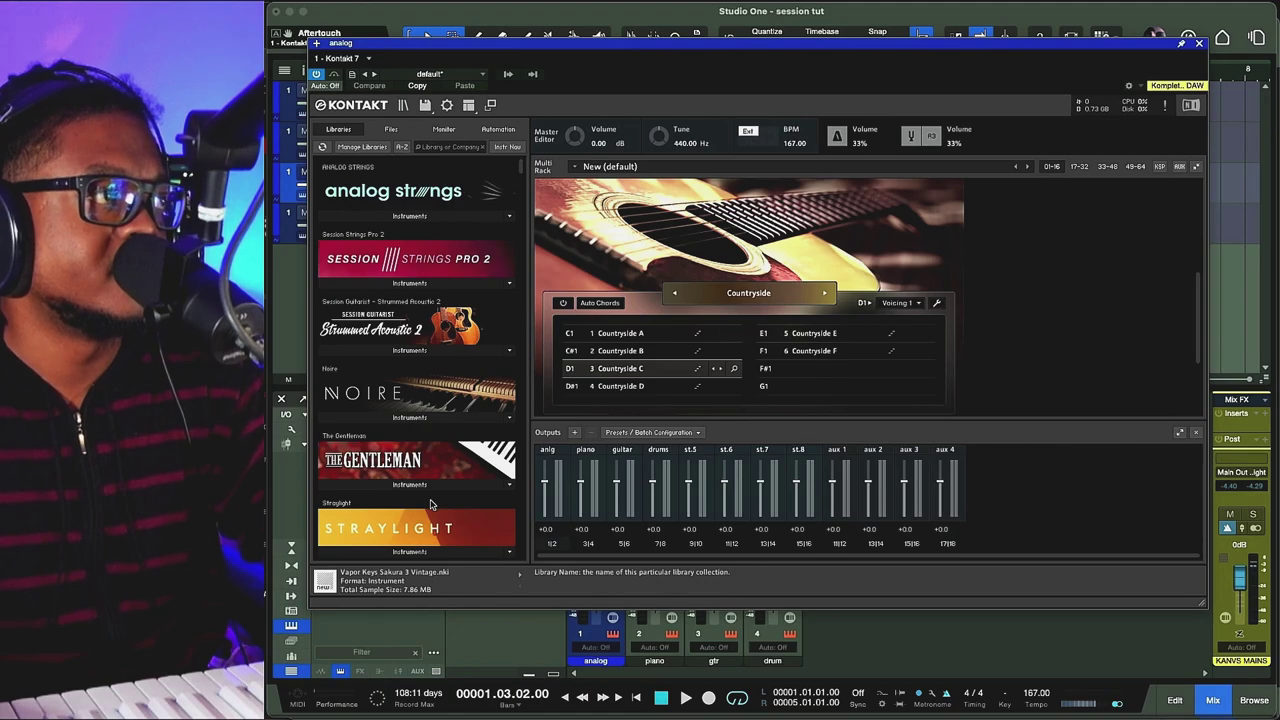
pyautogui.scroll(-20, 431, 504)
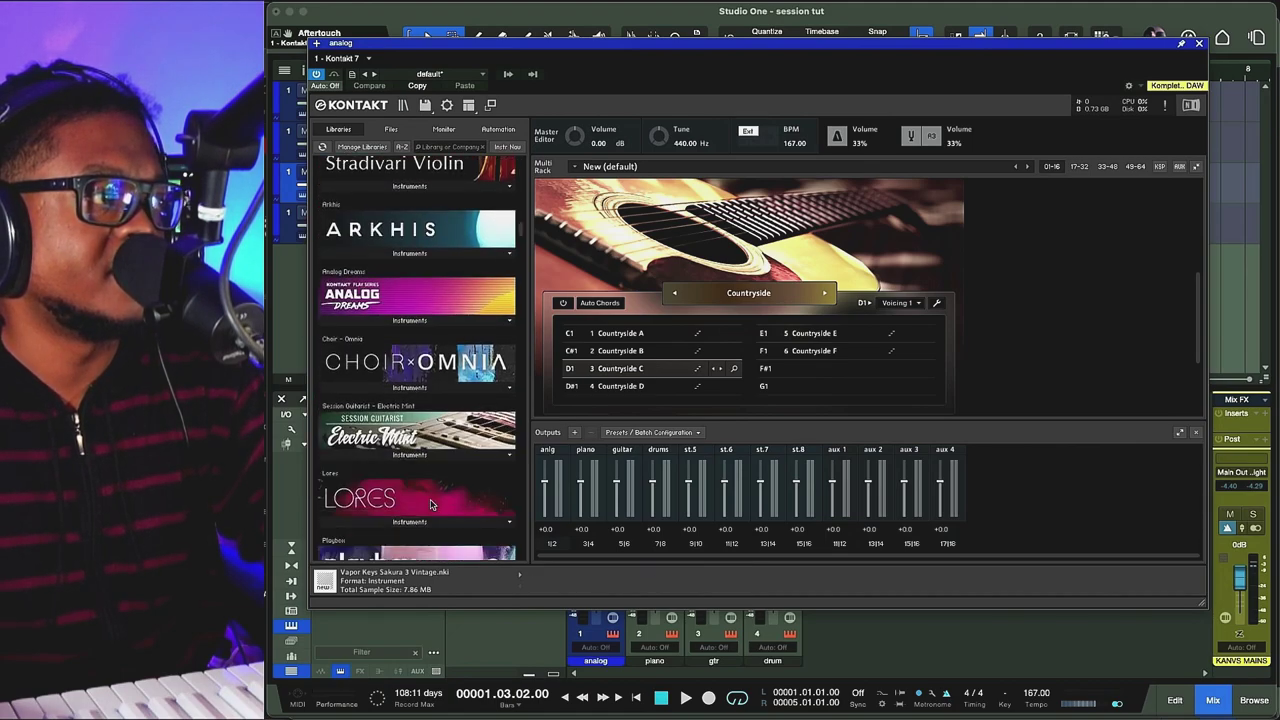
pyautogui.click(396, 455)
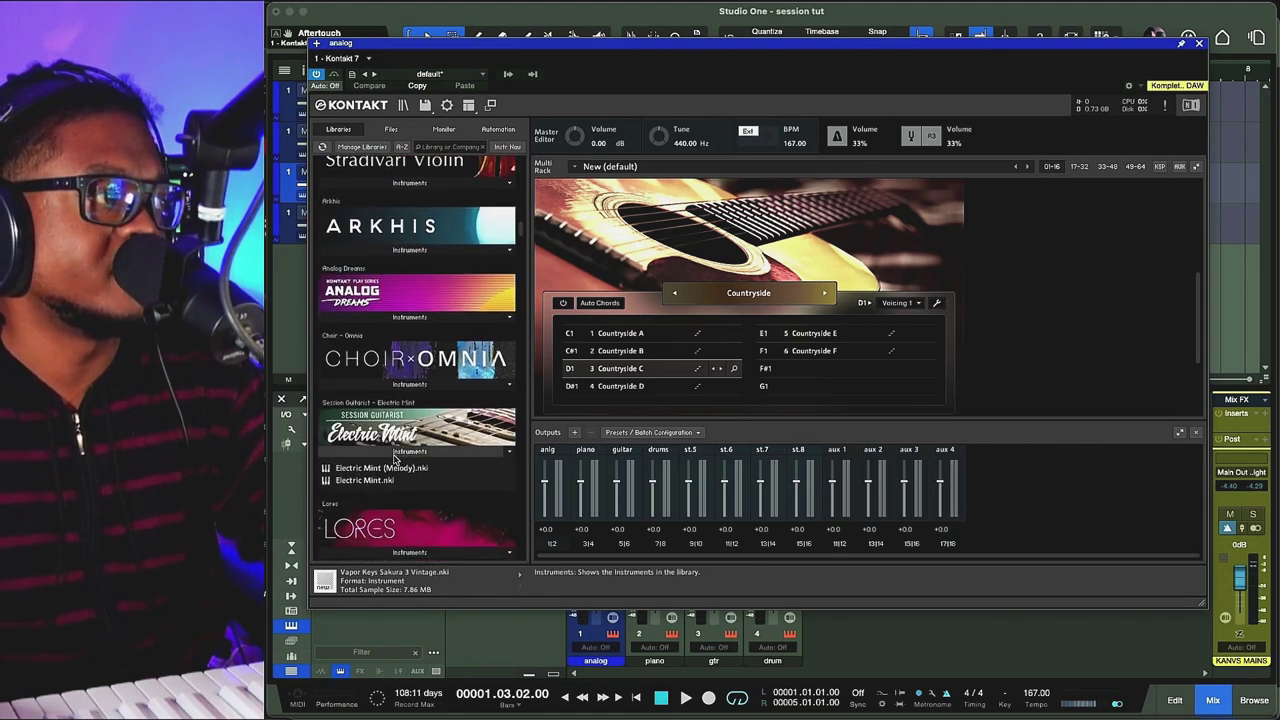
pyautogui.click(383, 480)
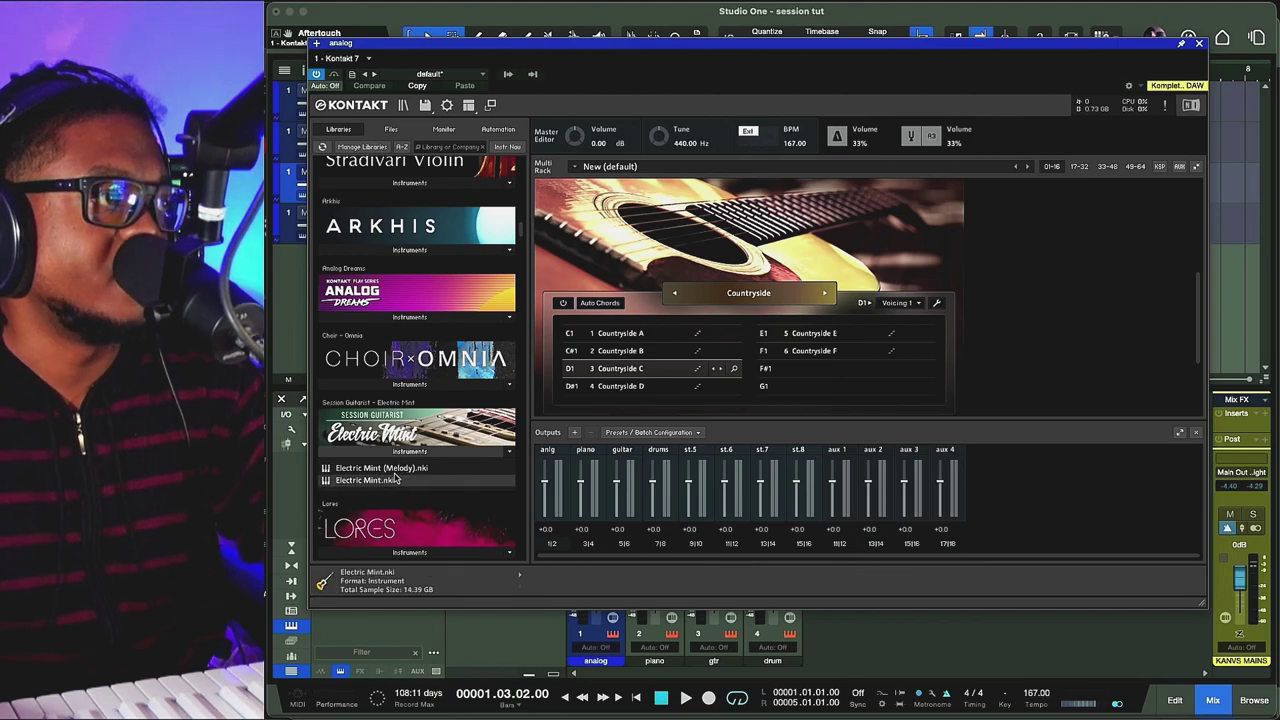
pyautogui.moveTo(390, 467); pyautogui.dragTo(657, 205)
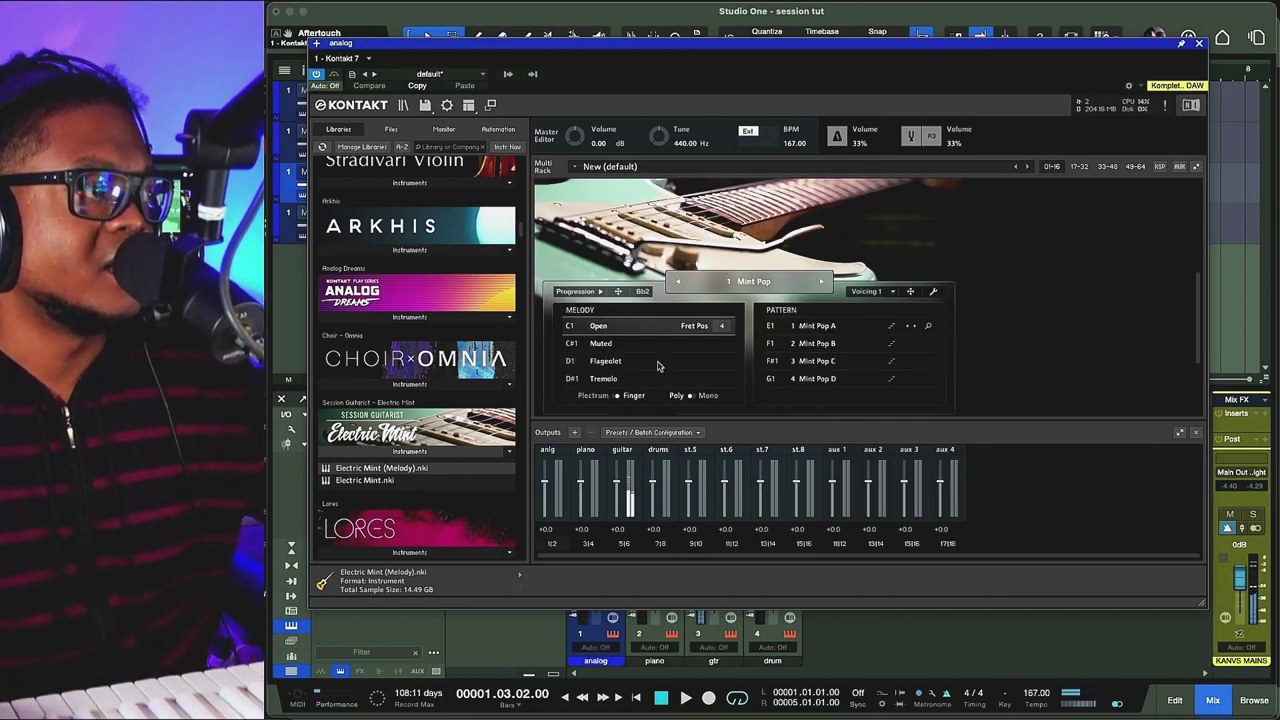
# Step: Audition the Electric Mint guitar, record a part on the gtr track from bar 1 to bar 5, and play it back
pyautogui.click(444, 484)
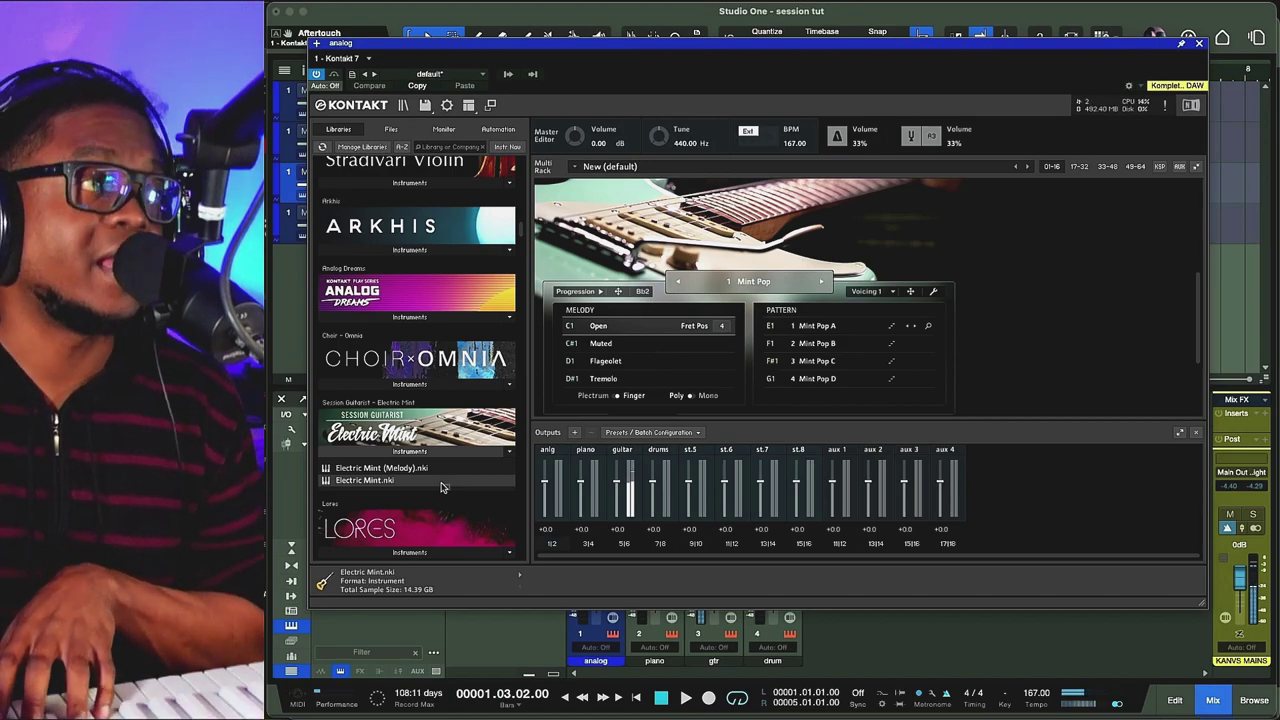
pyautogui.scroll(4, 811, 308)
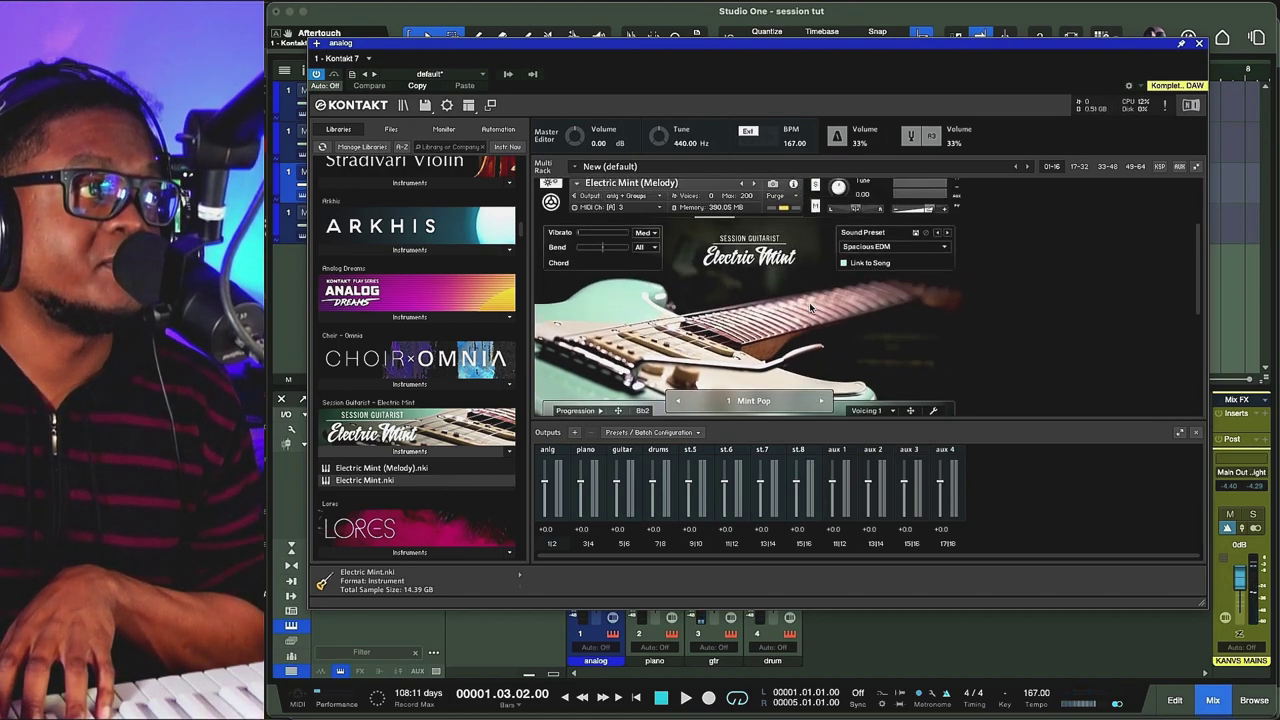
pyautogui.scroll(1, 811, 308)
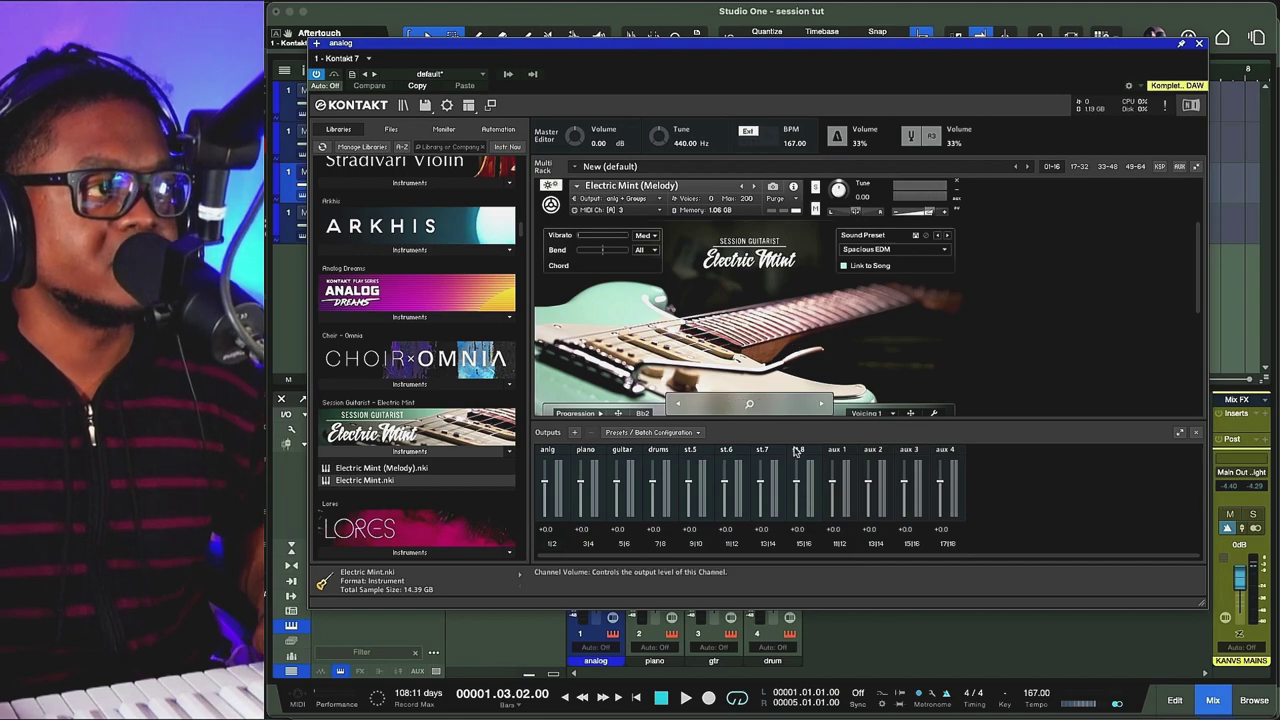
pyautogui.scroll(-5, 667, 355)
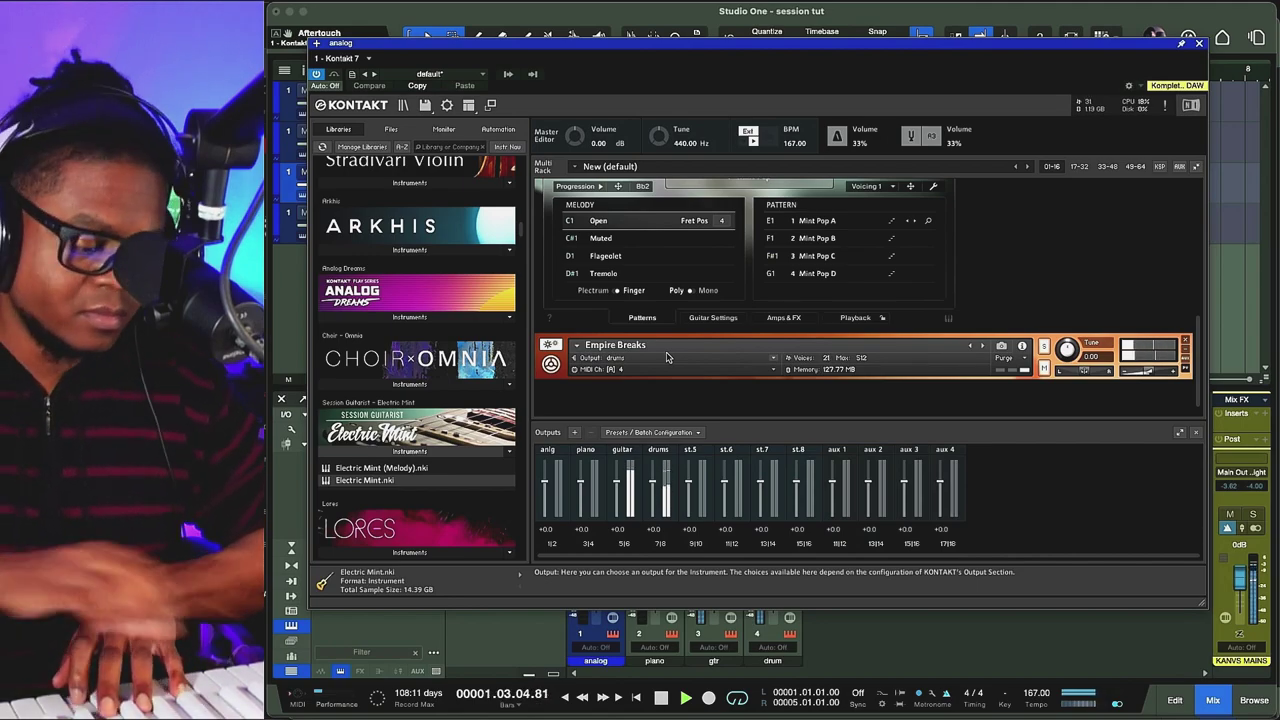
pyautogui.press('space')
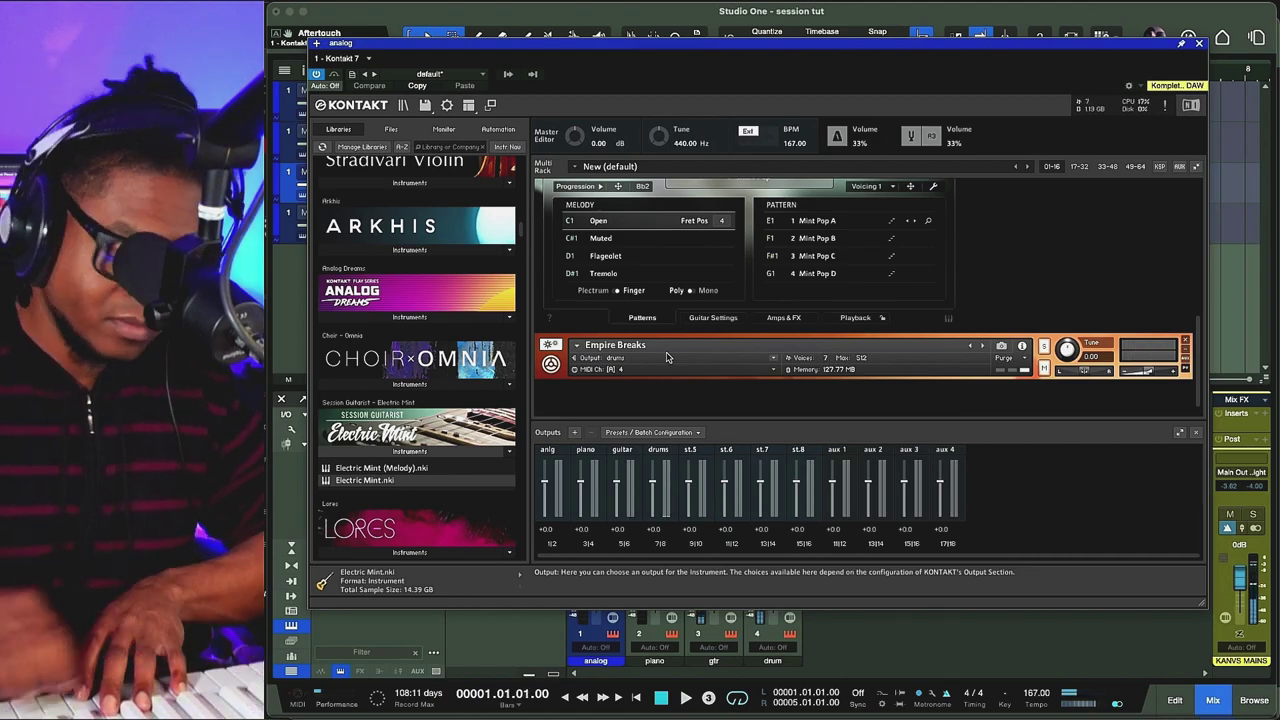
pyautogui.press('space')
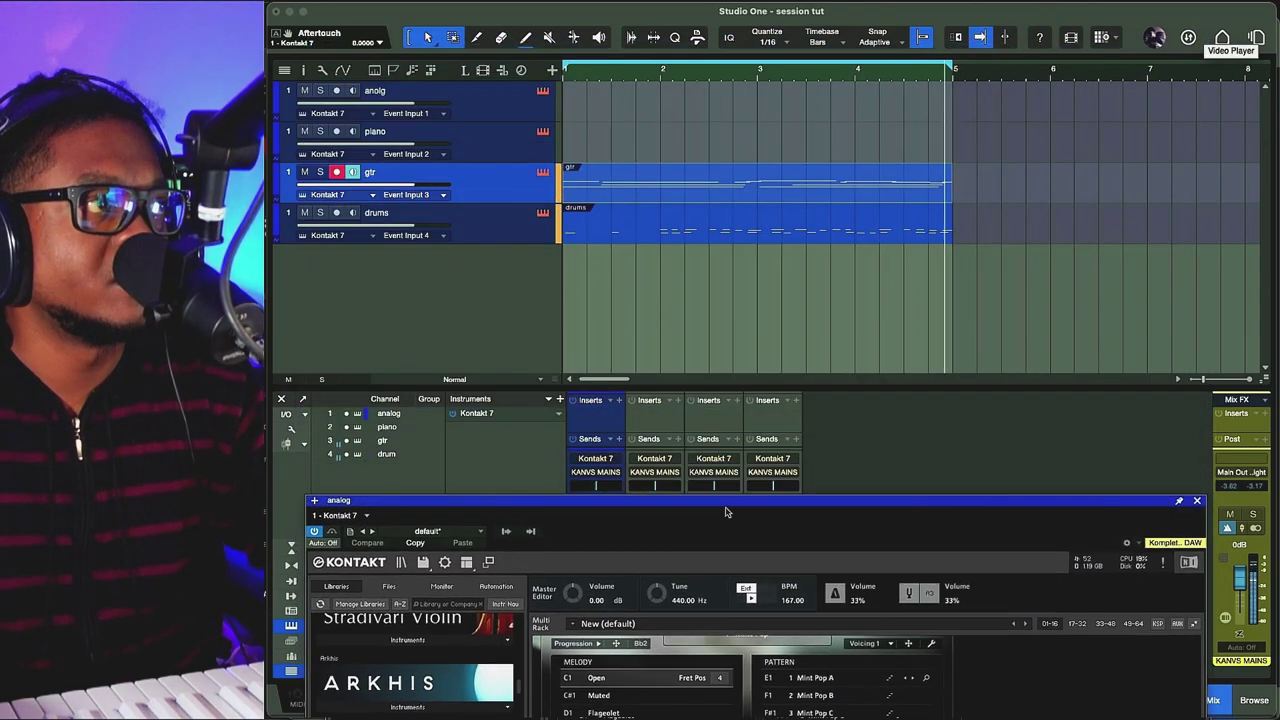
# Step: Select the piano track for playing, close the Kontakt window, and lower the piano channel's level to -18.2 dB
pyautogui.click(494, 139)
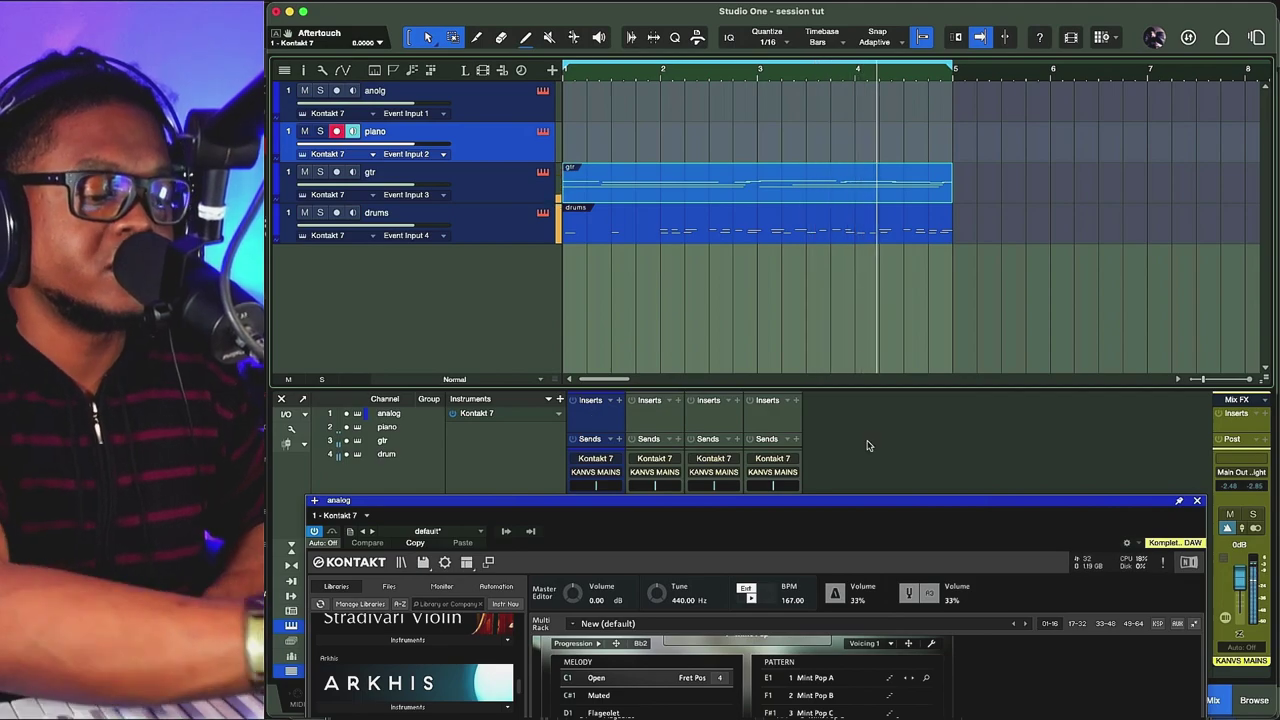
pyautogui.press('super+w')
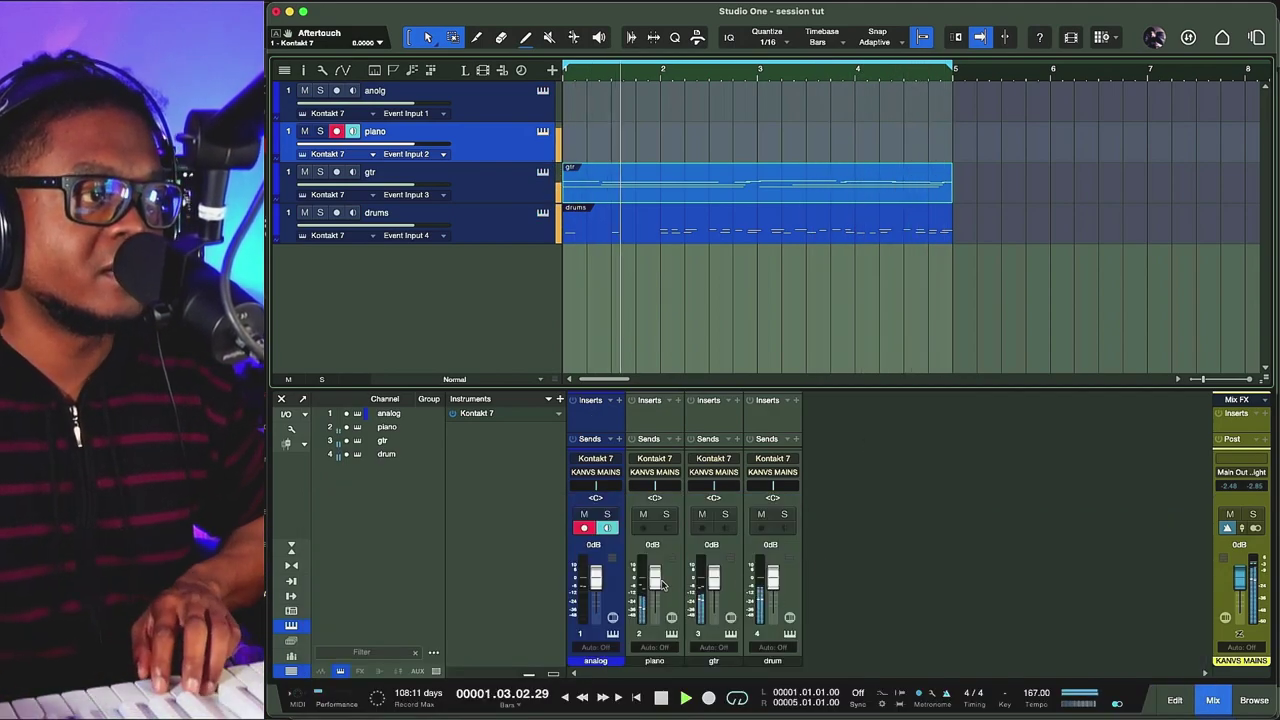
pyautogui.moveTo(655, 576); pyautogui.dragTo(660, 593)
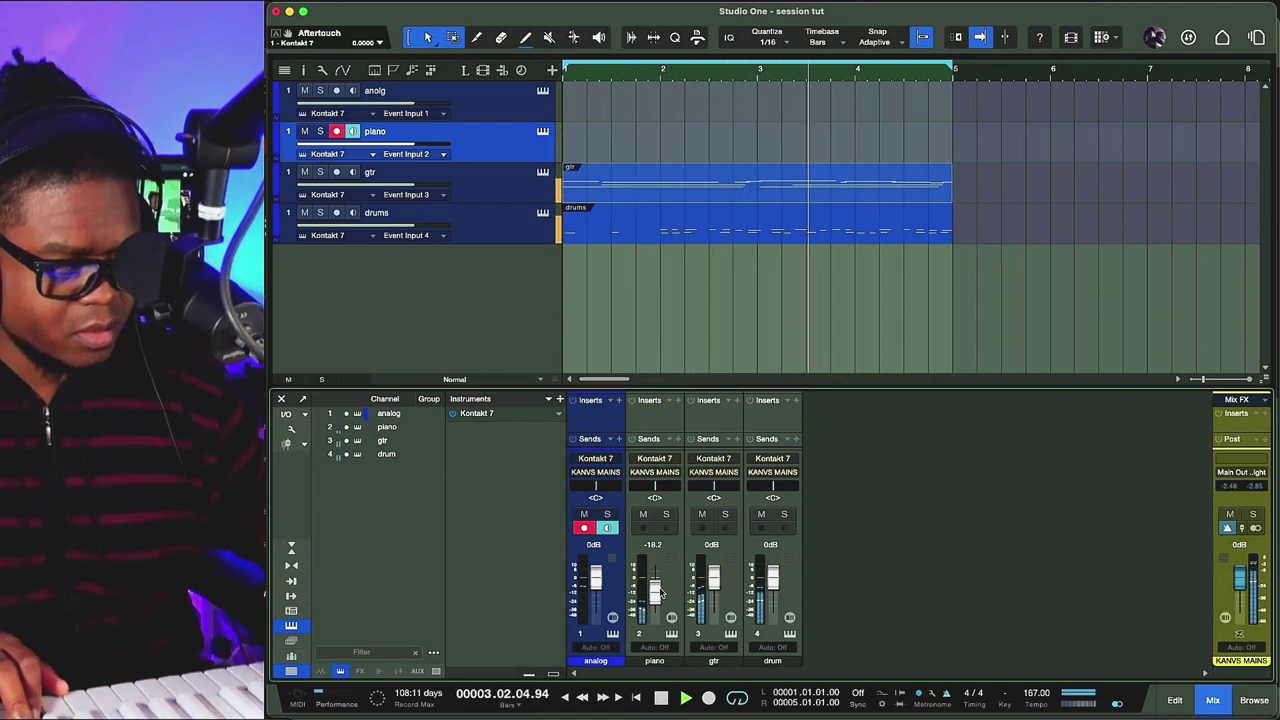
# Step: Record a piano part on the piano track from bar 1 to bar 5 and play it back
pyautogui.press('KP_Multiply')
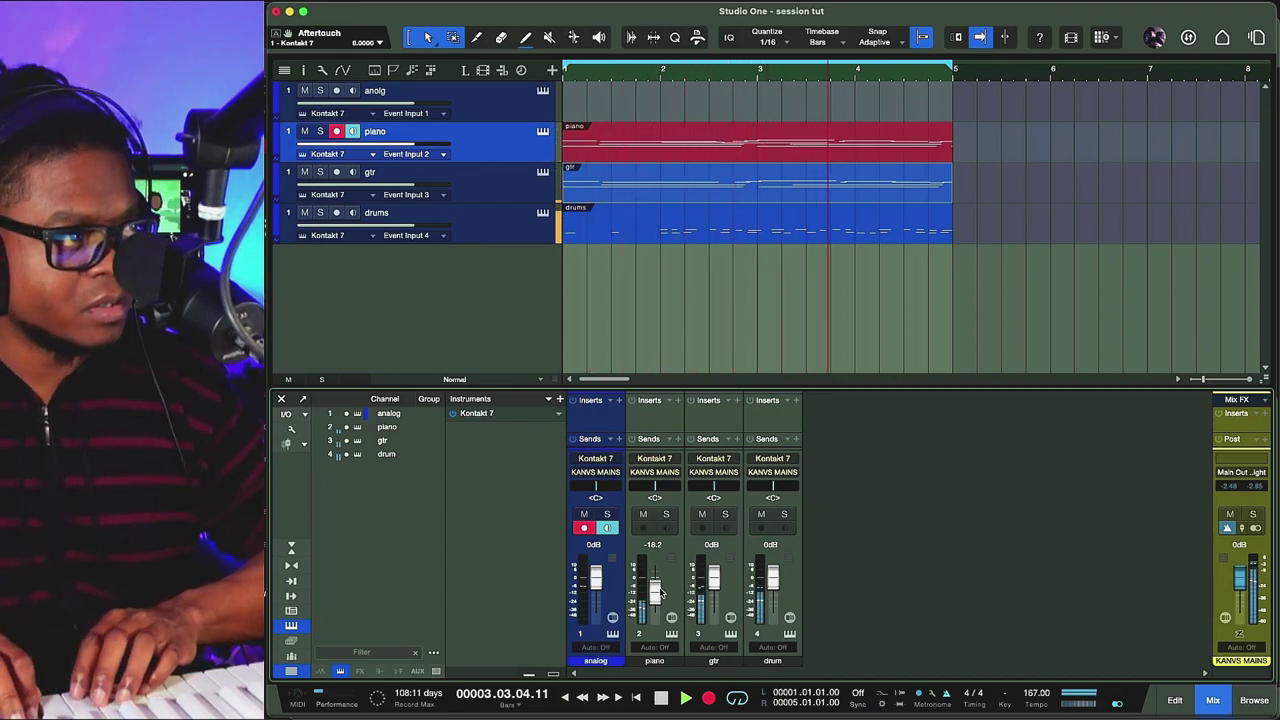
pyautogui.press('space')
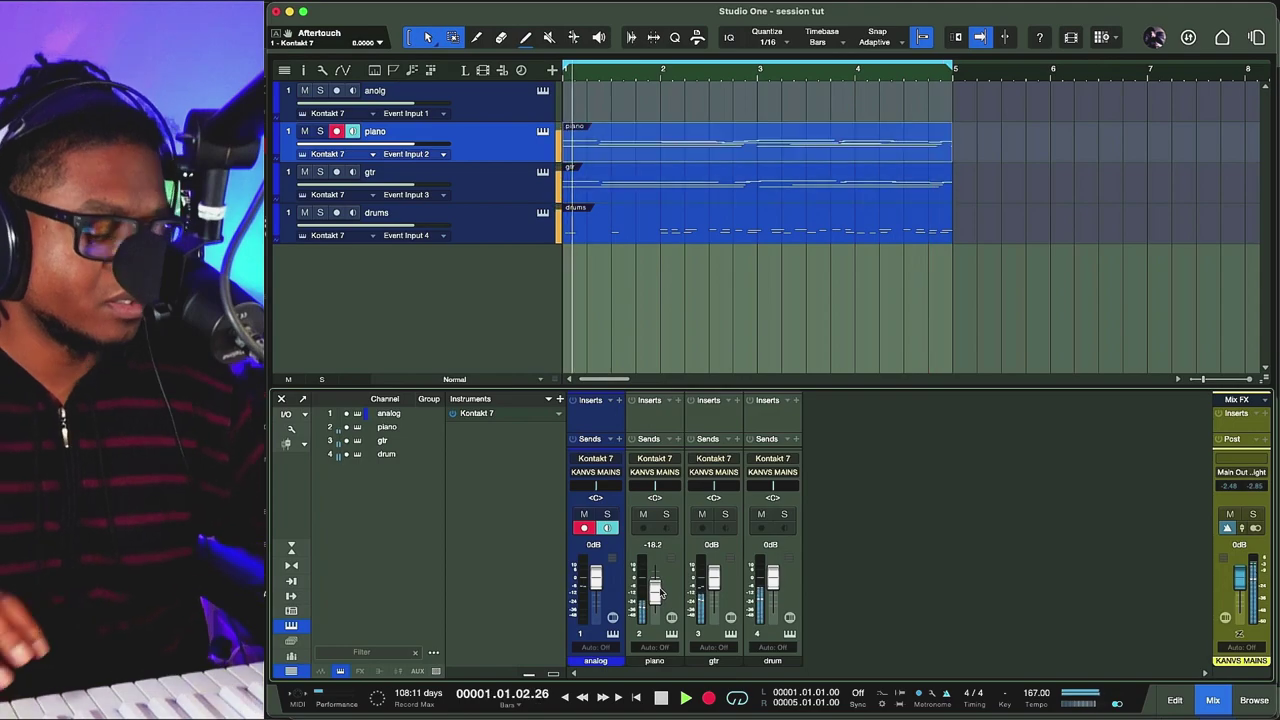
pyautogui.press('space')
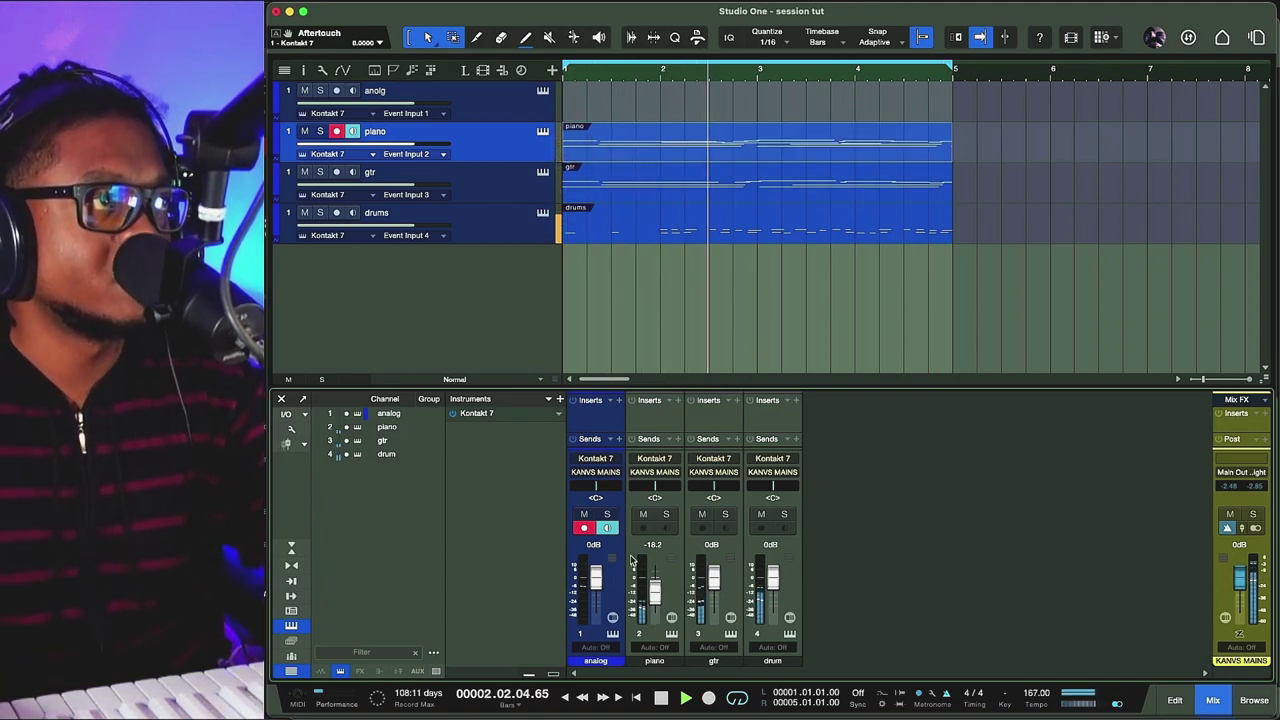
# Step: Select the anolg track for playing, open its Kontakt instance in full view, and expand the Analog Dreams instrument
pyautogui.click(488, 112)
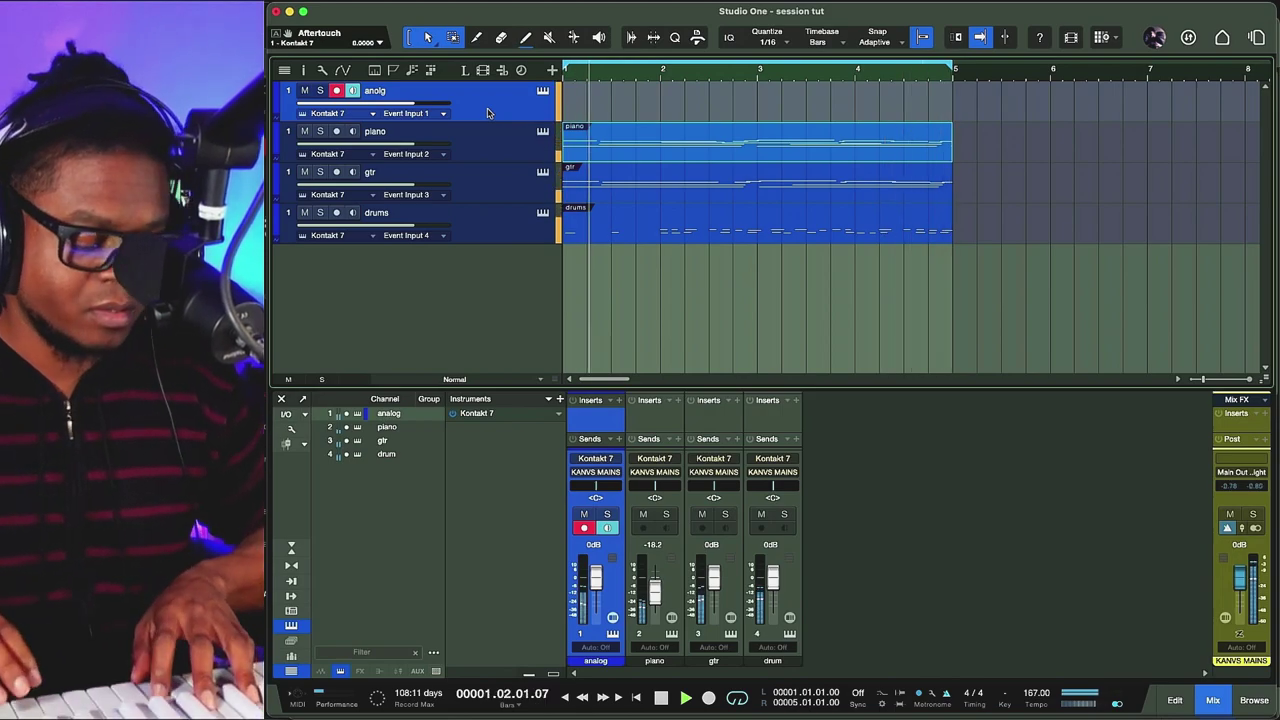
pyautogui.click(542, 93)
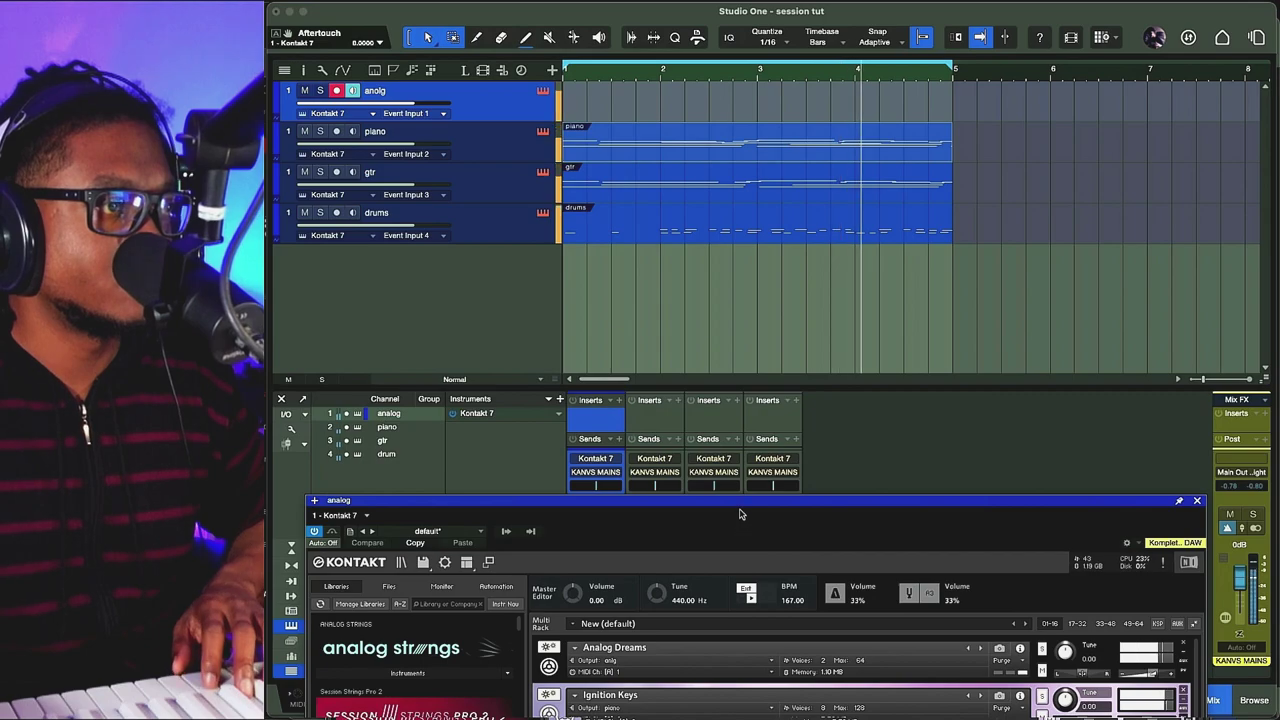
pyautogui.moveTo(737, 505); pyautogui.dragTo(742, 282)
pyautogui.moveTo(742, 181); pyautogui.dragTo(742, 62)
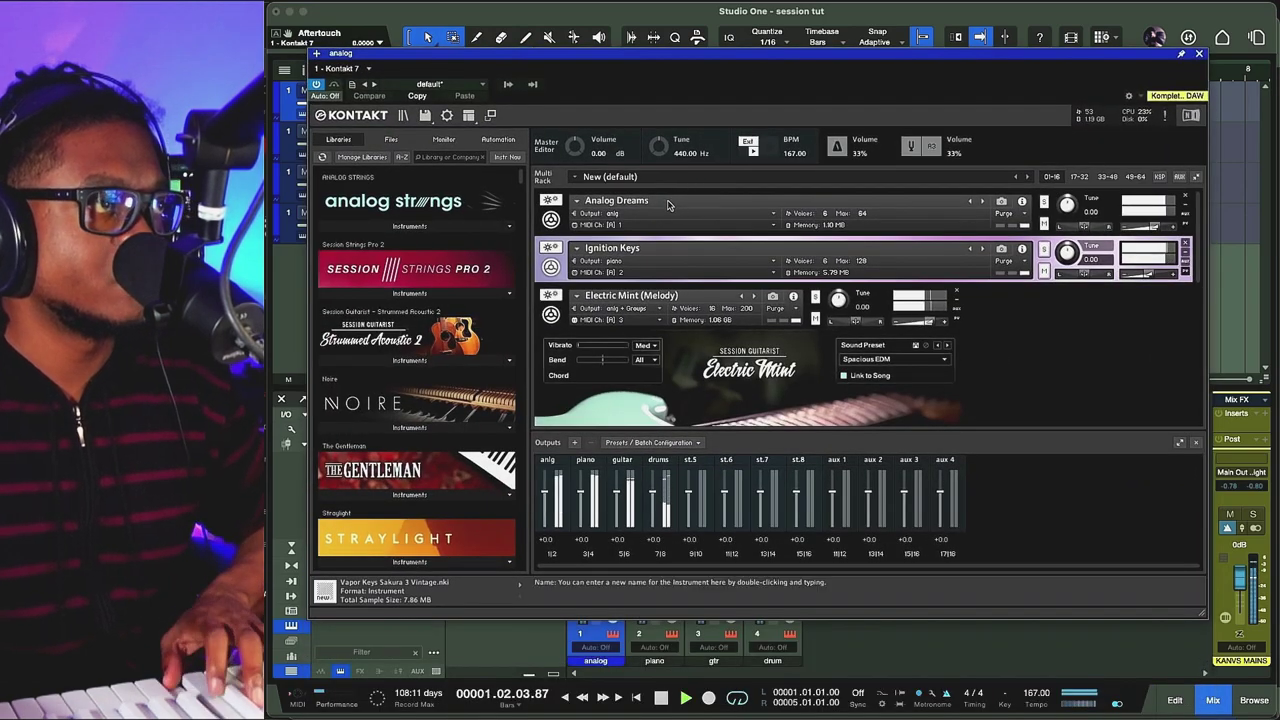
pyautogui.click(550, 219)
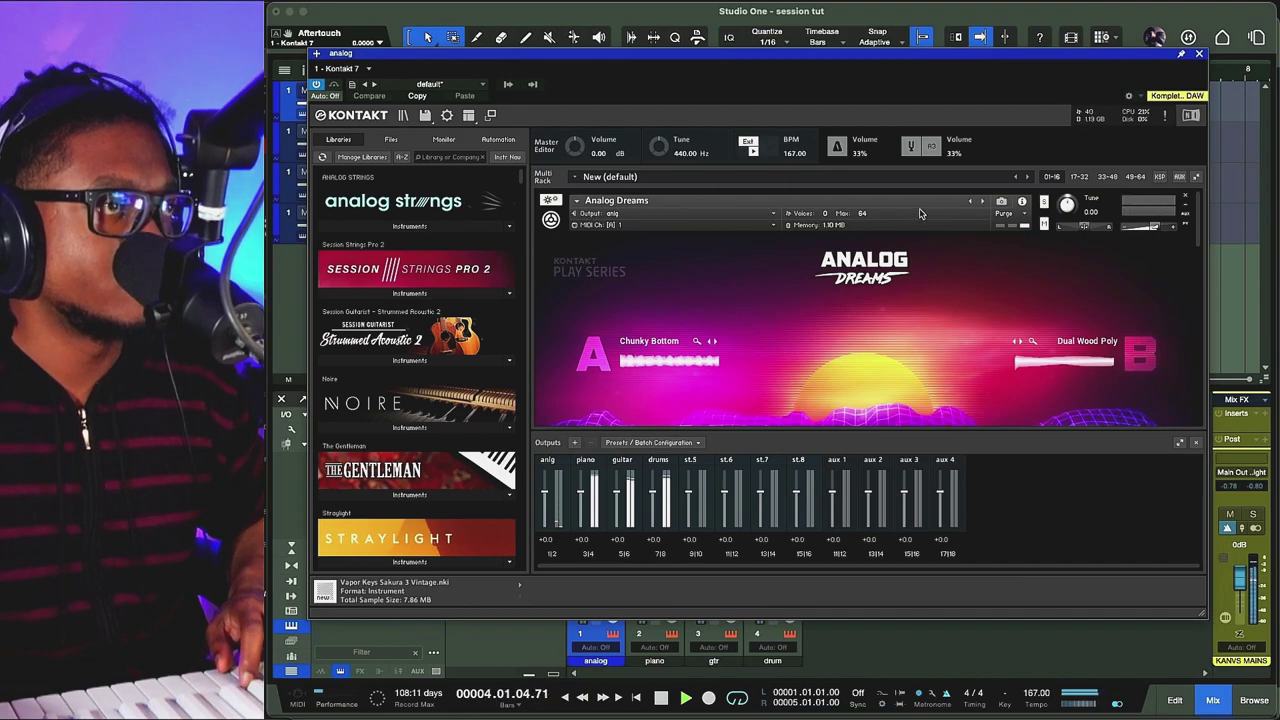
# Step: Show the Analog Dreams snapshots and load Be Square from the Bass category
pyautogui.click(1001, 201)
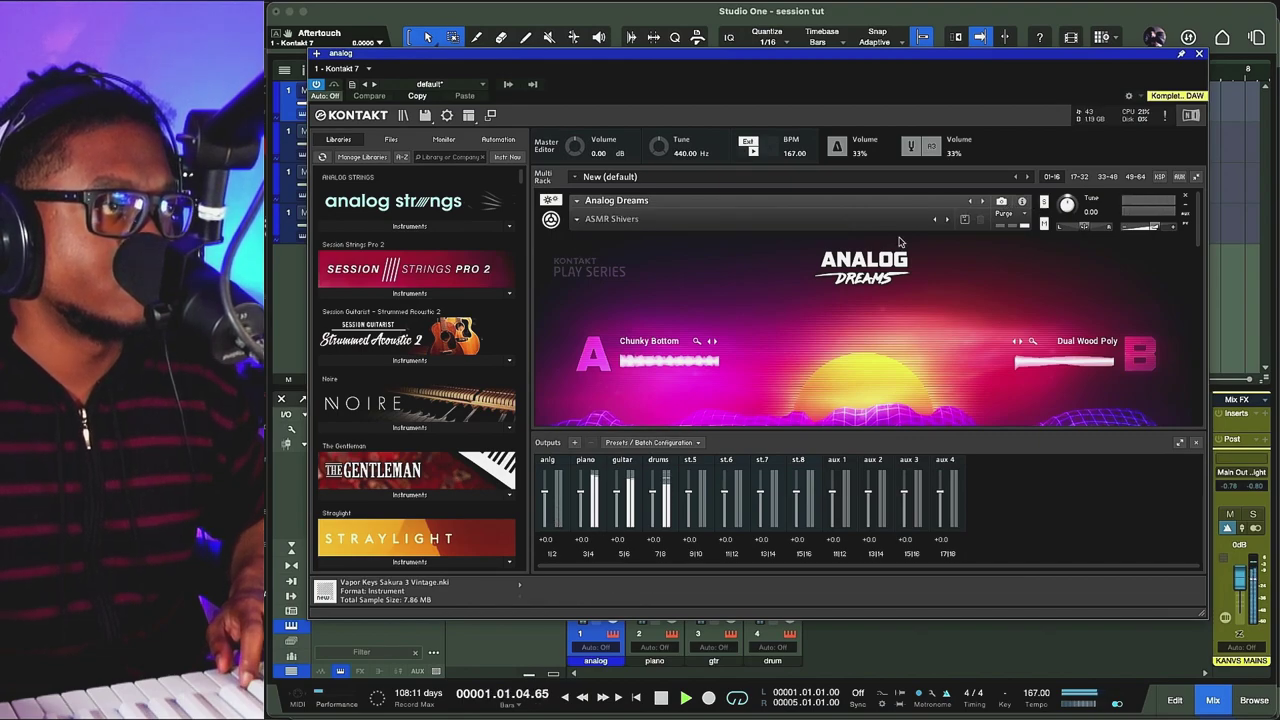
pyautogui.click(674, 219)
pyautogui.moveTo(606, 234)
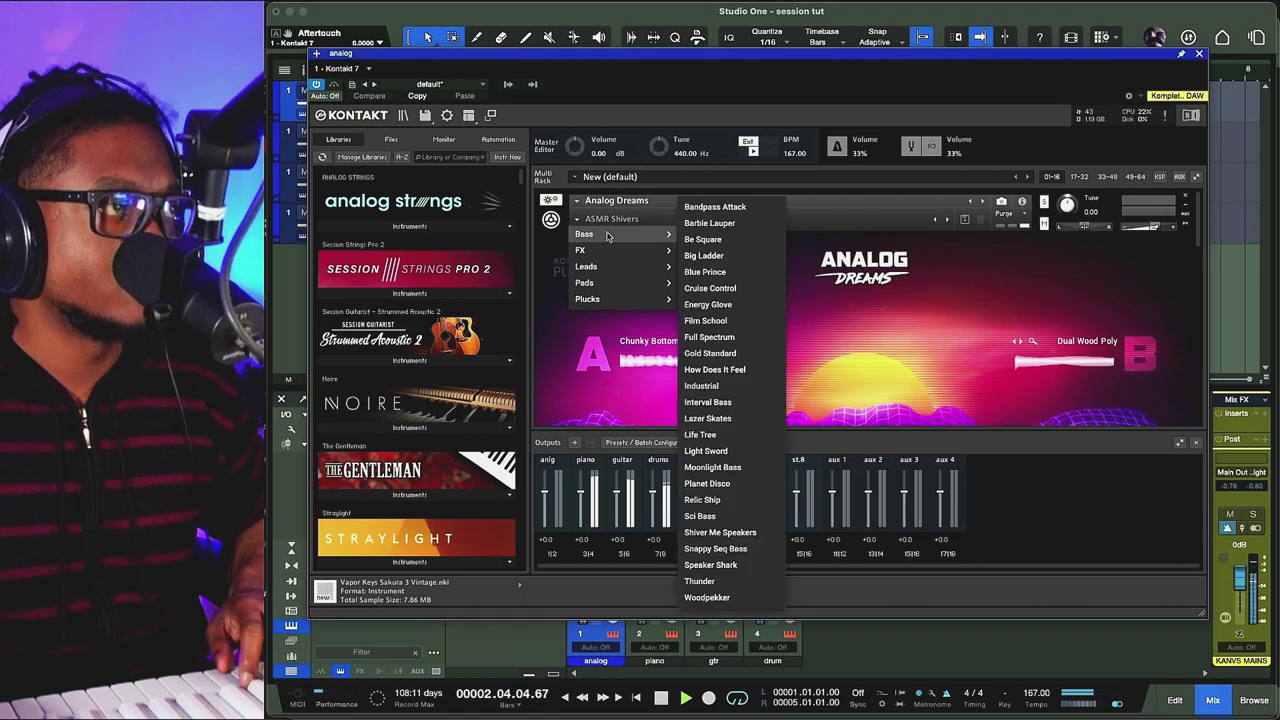
pyautogui.click(760, 244)
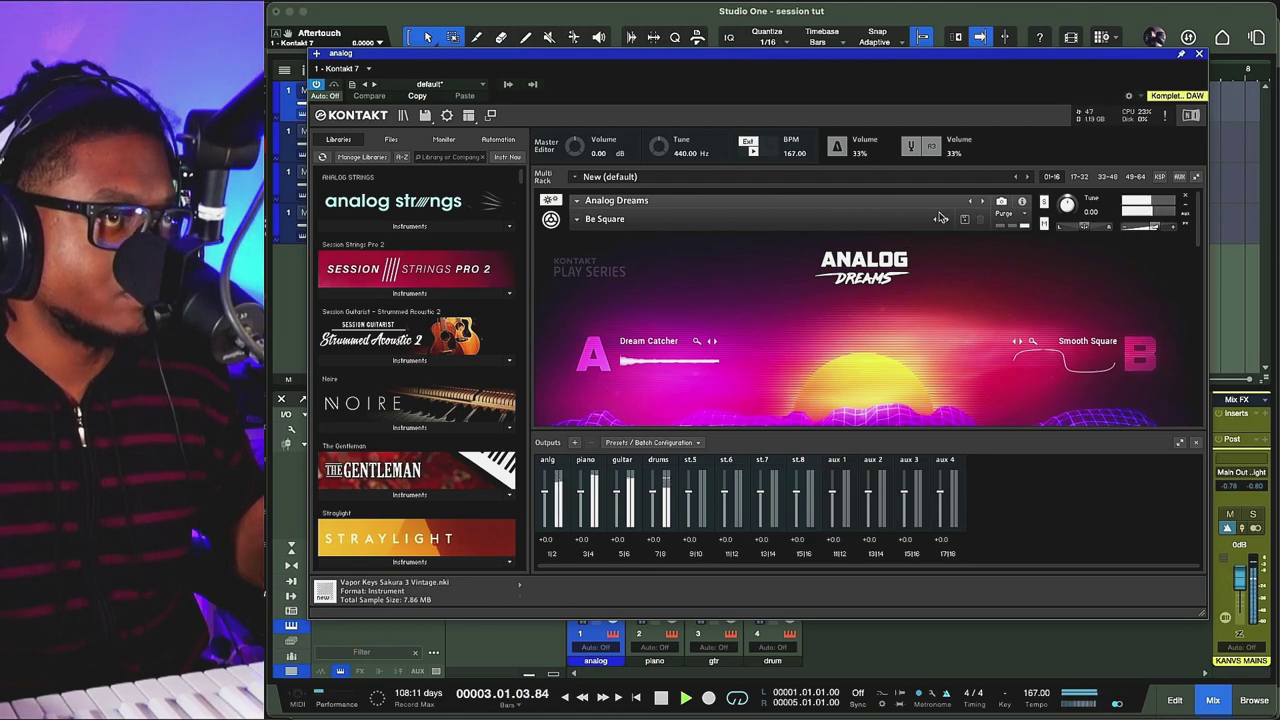
# Step: Change the Analog Dreams snapshot to Barbie Lauper, record a part on the anolg track from bar 1 to bar 5, and play it back
pyautogui.click(938, 219)
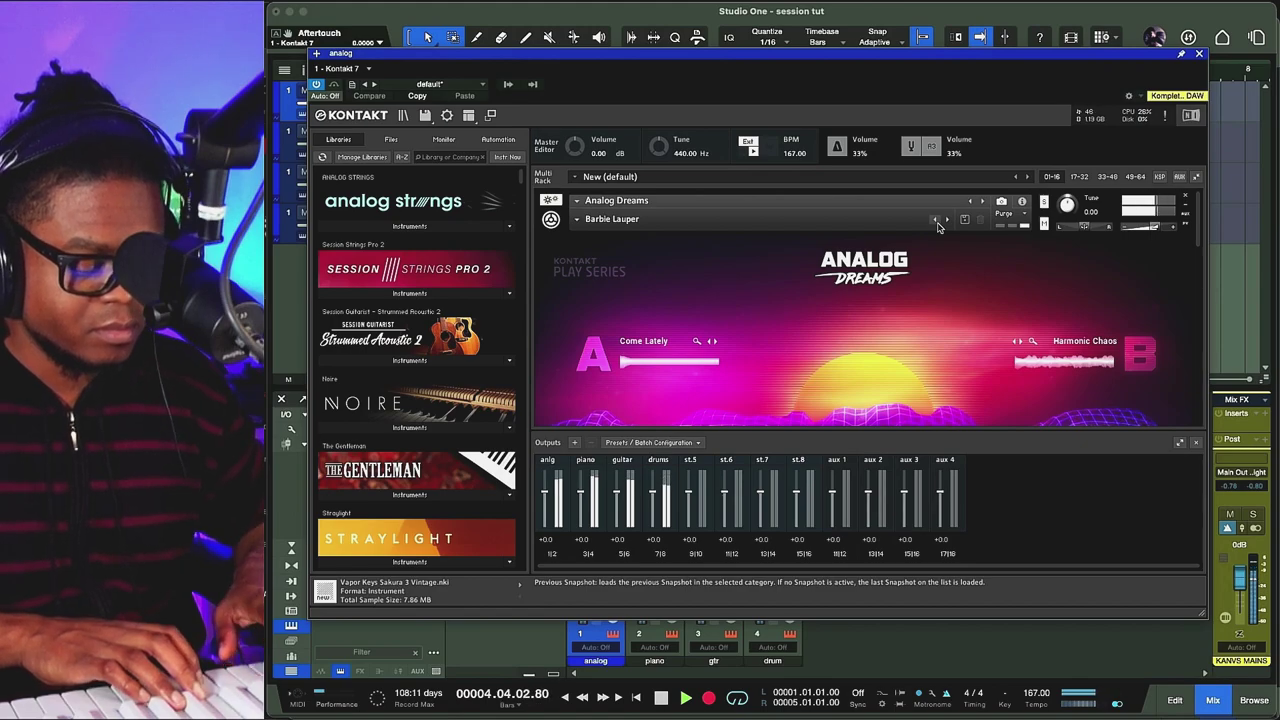
pyautogui.press('space')
pyautogui.press('space')
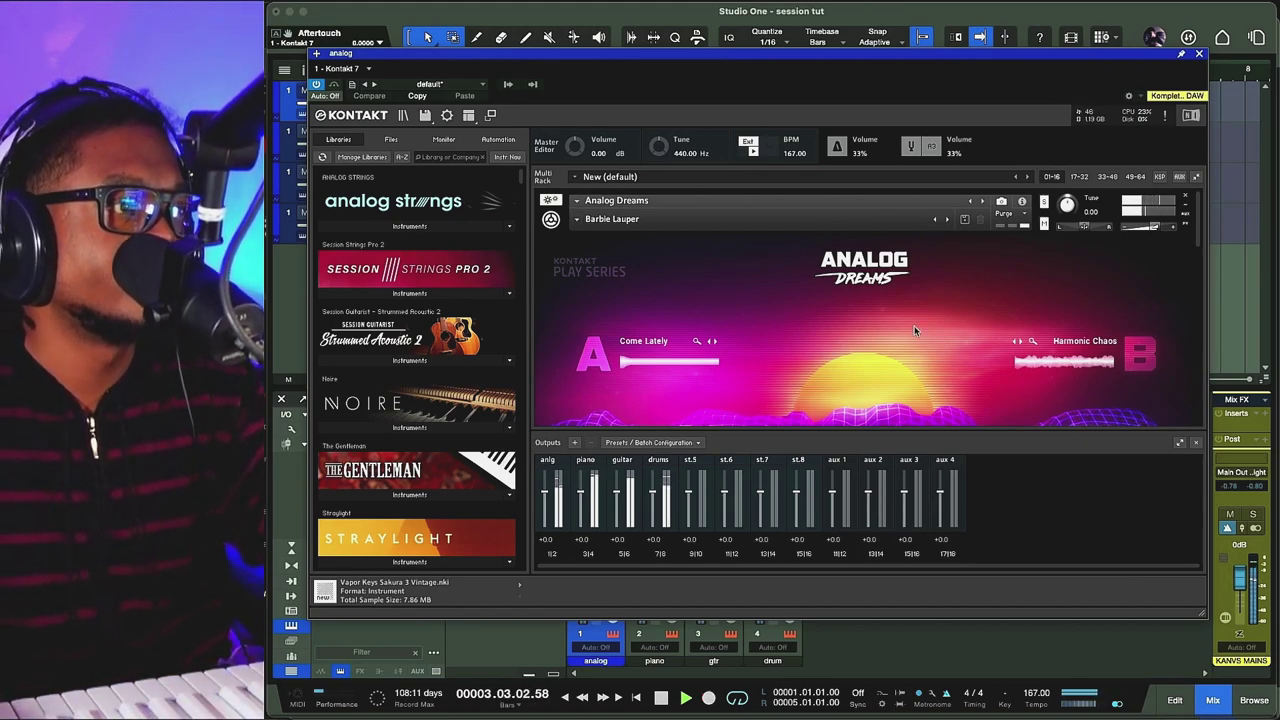
# Step: Lower the Analog Dreams cutoff to about 228 Hz during playback and close the Kontakt window
pyautogui.scroll(-5, 914, 325)
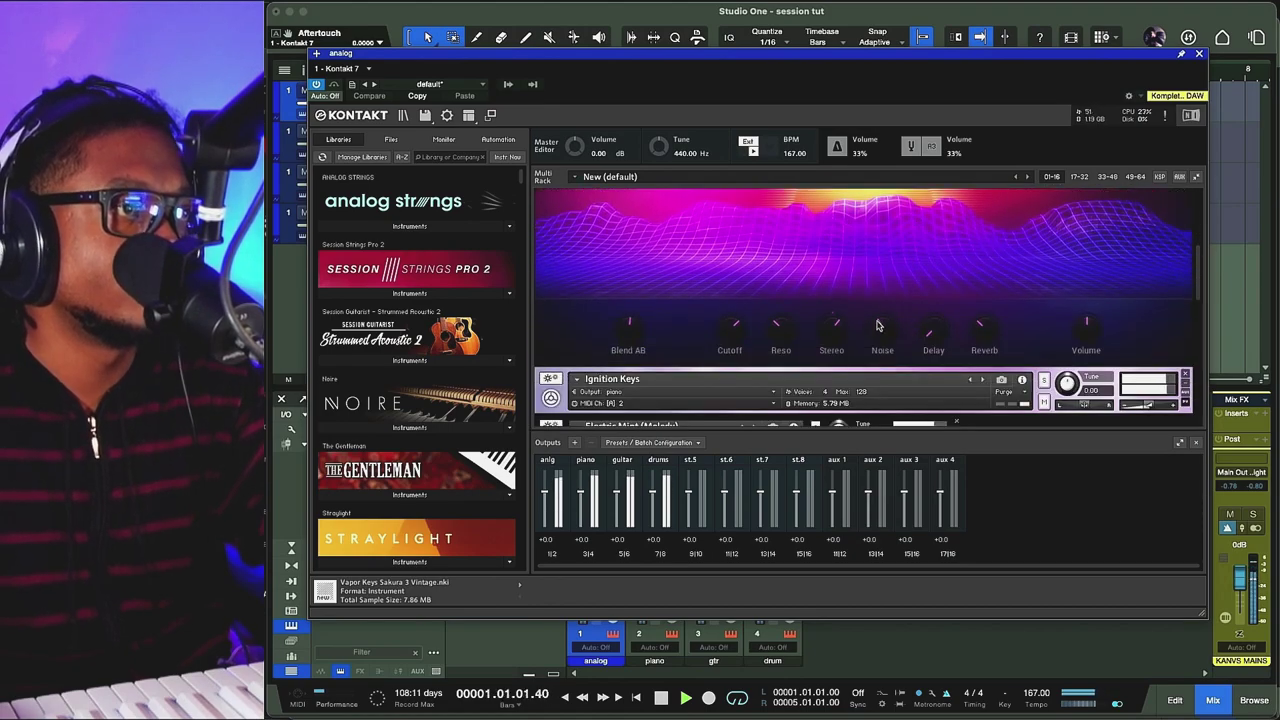
pyautogui.moveTo(726, 329); pyautogui.dragTo(724, 364)
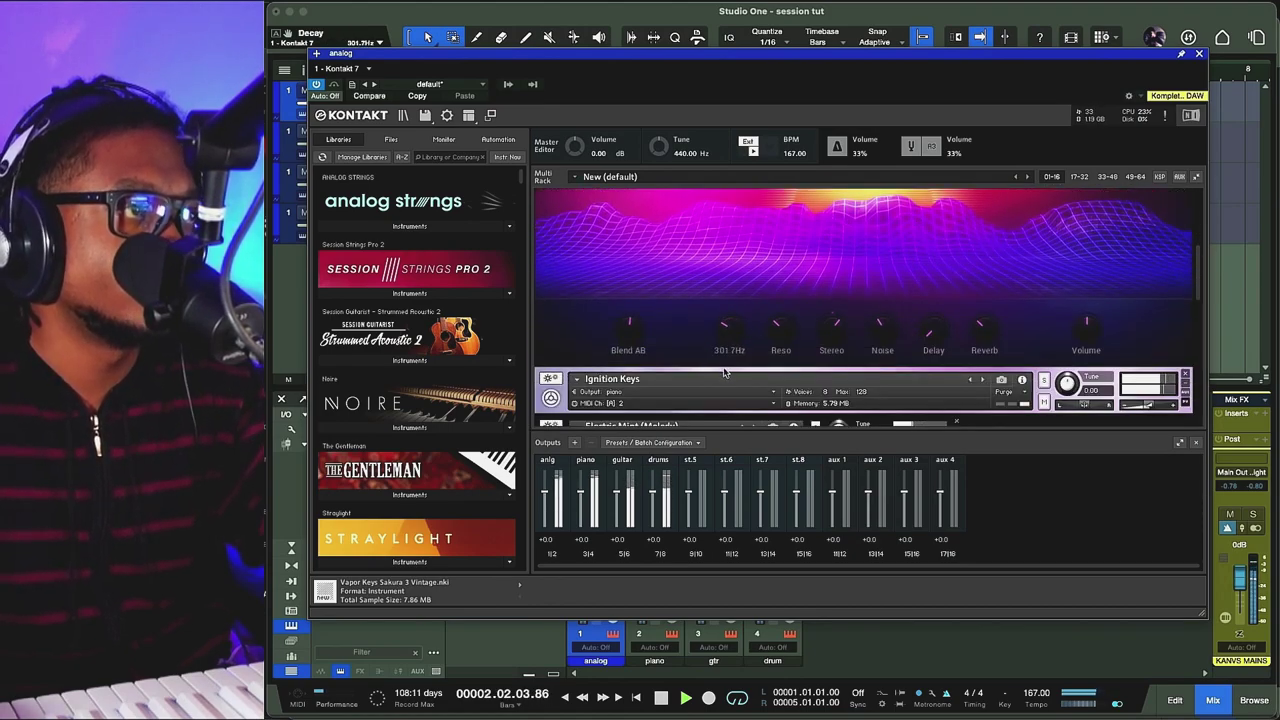
pyautogui.click(1200, 55)
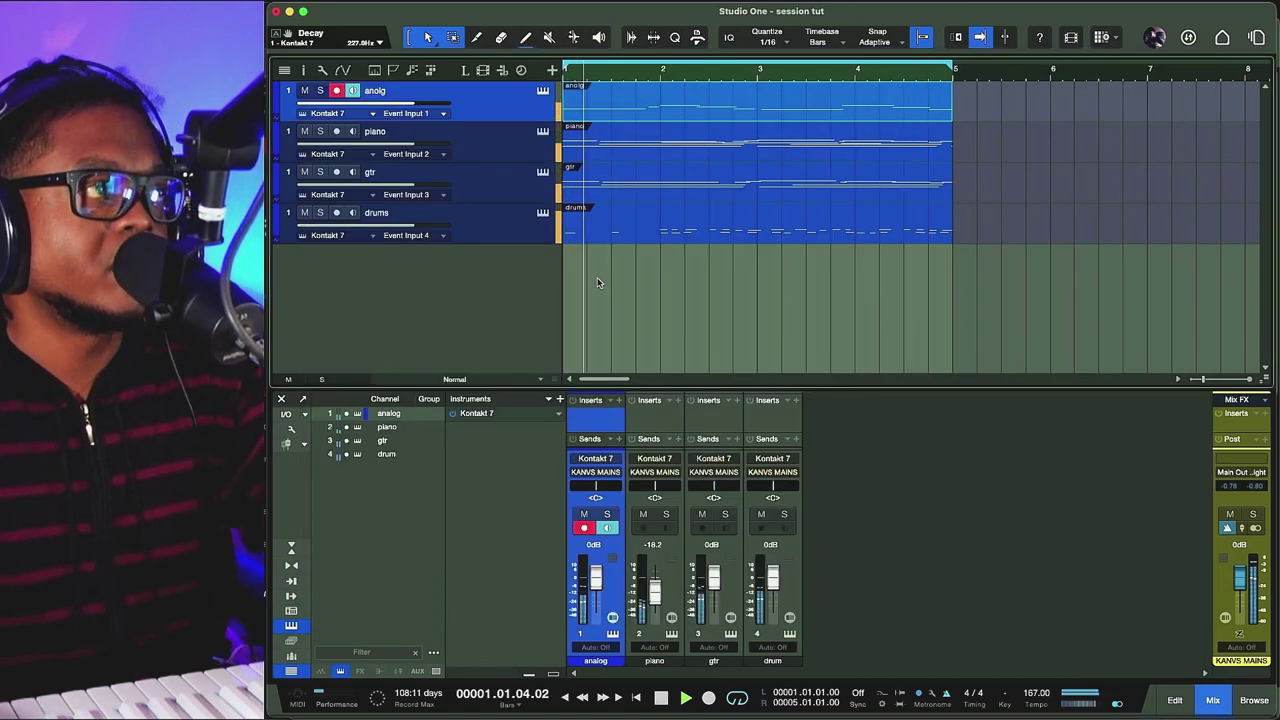
# Step: Stop playback, enlarge the mixer's insert area, and show the Effects list in the browser
pyautogui.press('space')
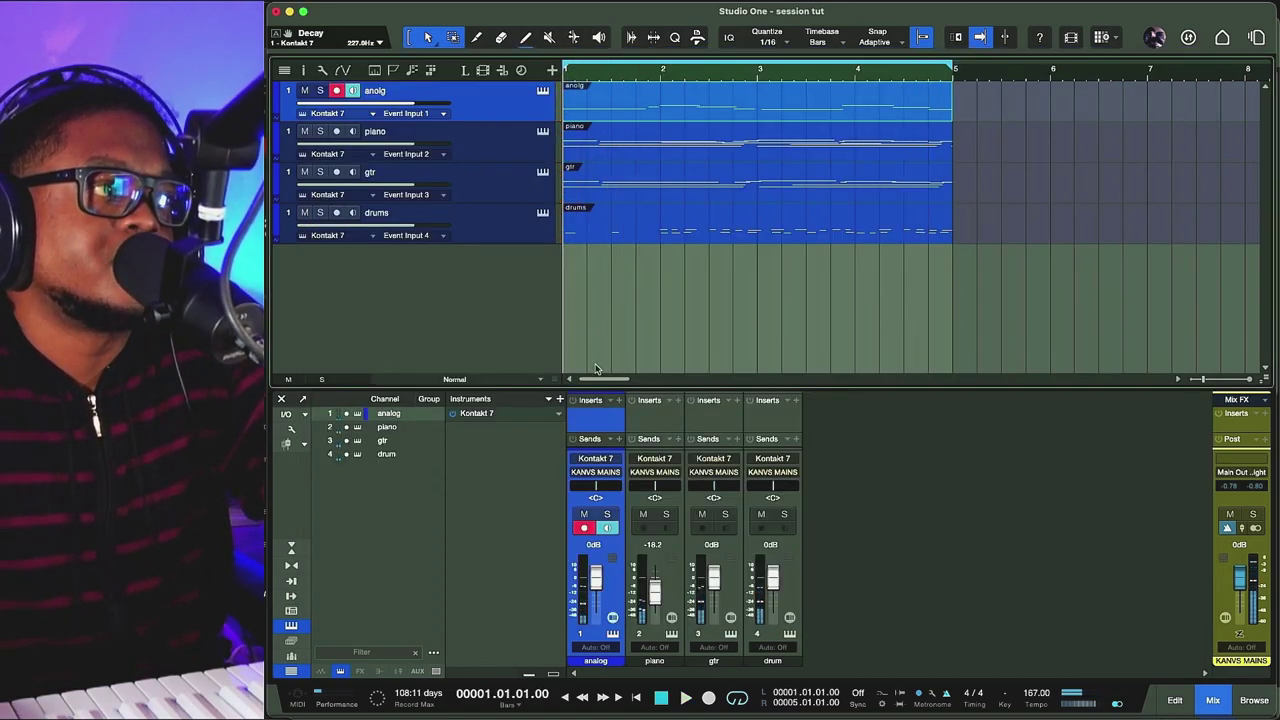
pyautogui.moveTo(605, 385); pyautogui.dragTo(594, 311)
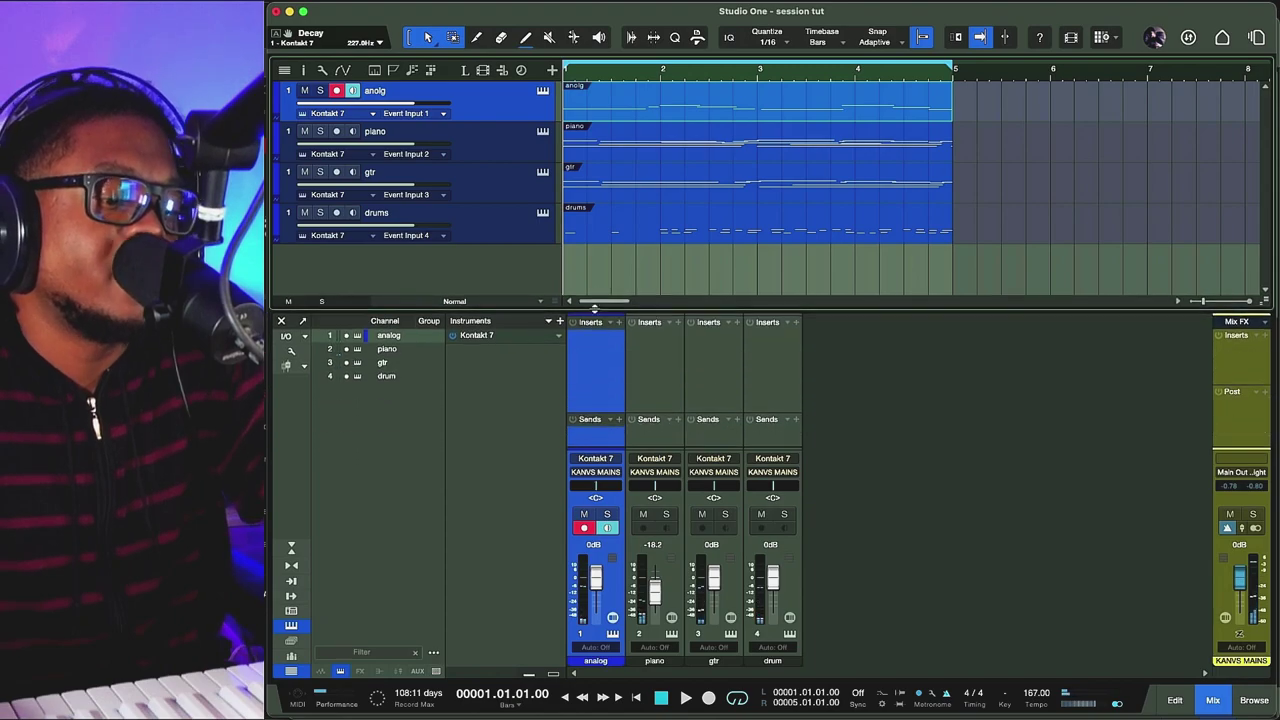
pyautogui.press('F5')
pyautogui.click(1100, 71)
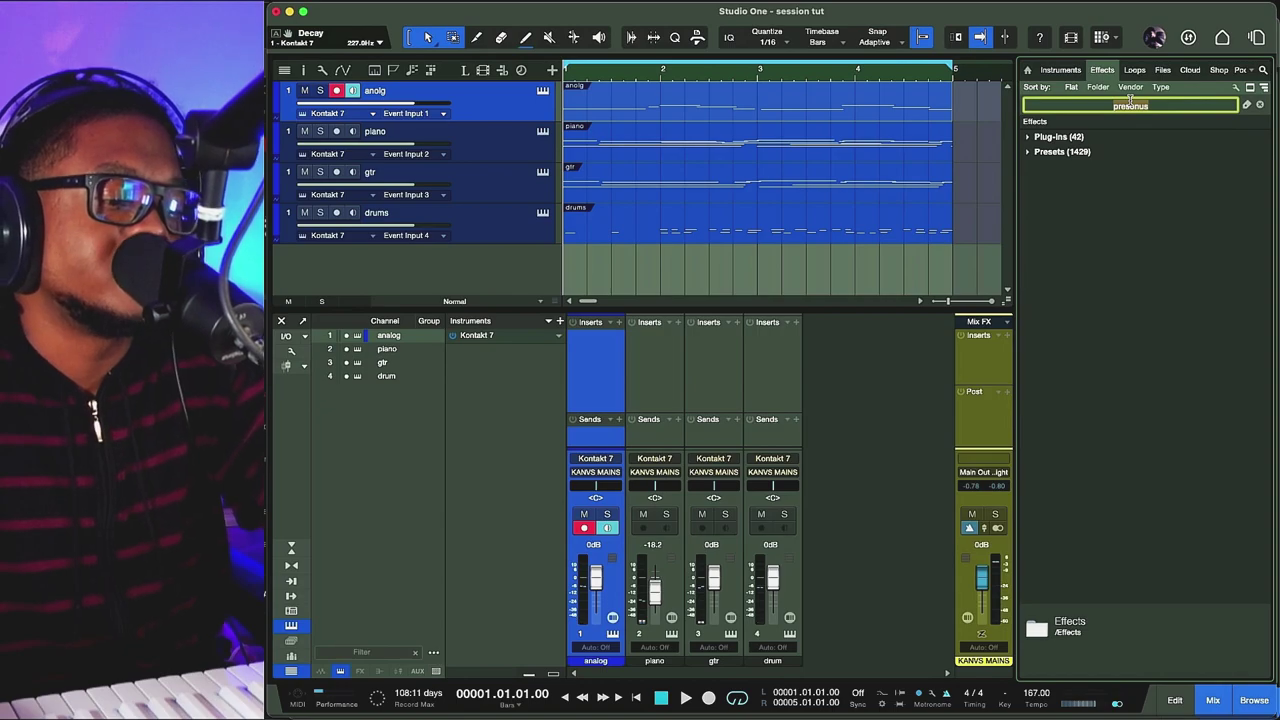
# Step: Search the effects for "re", expand the matching plug-ins, and select RedlightDist
pyautogui.write('re')
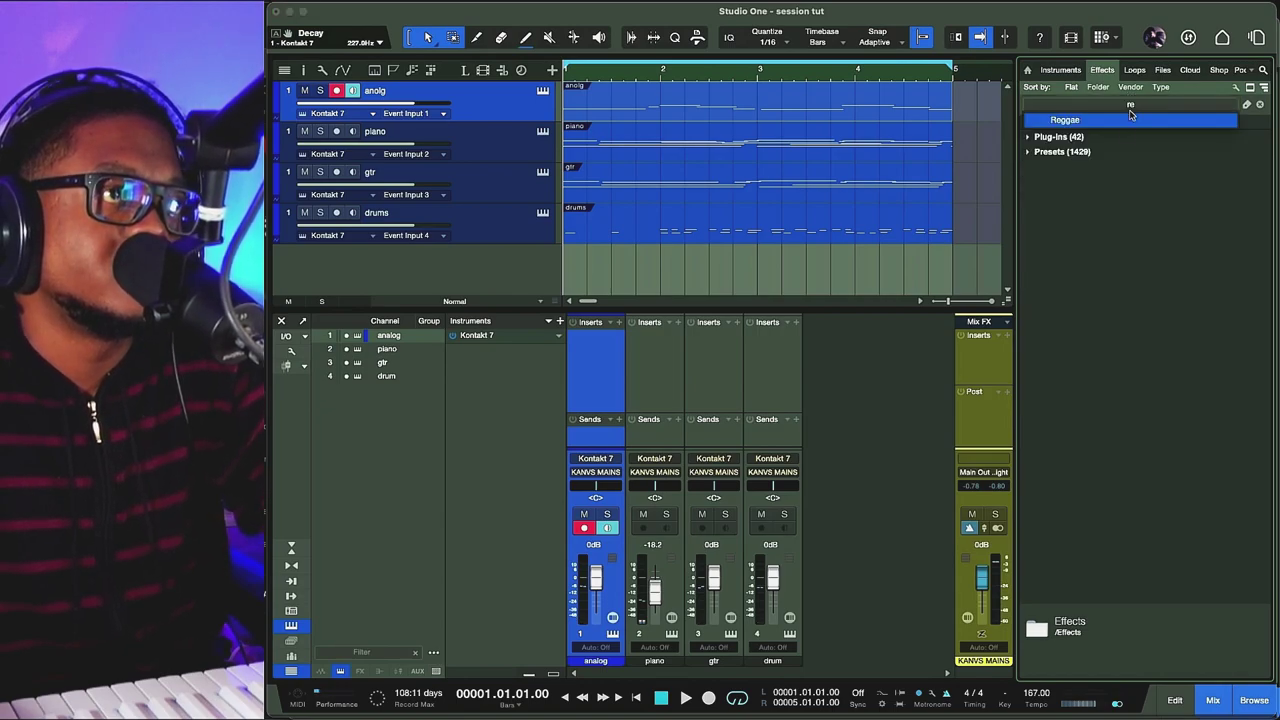
pyautogui.write('dl')
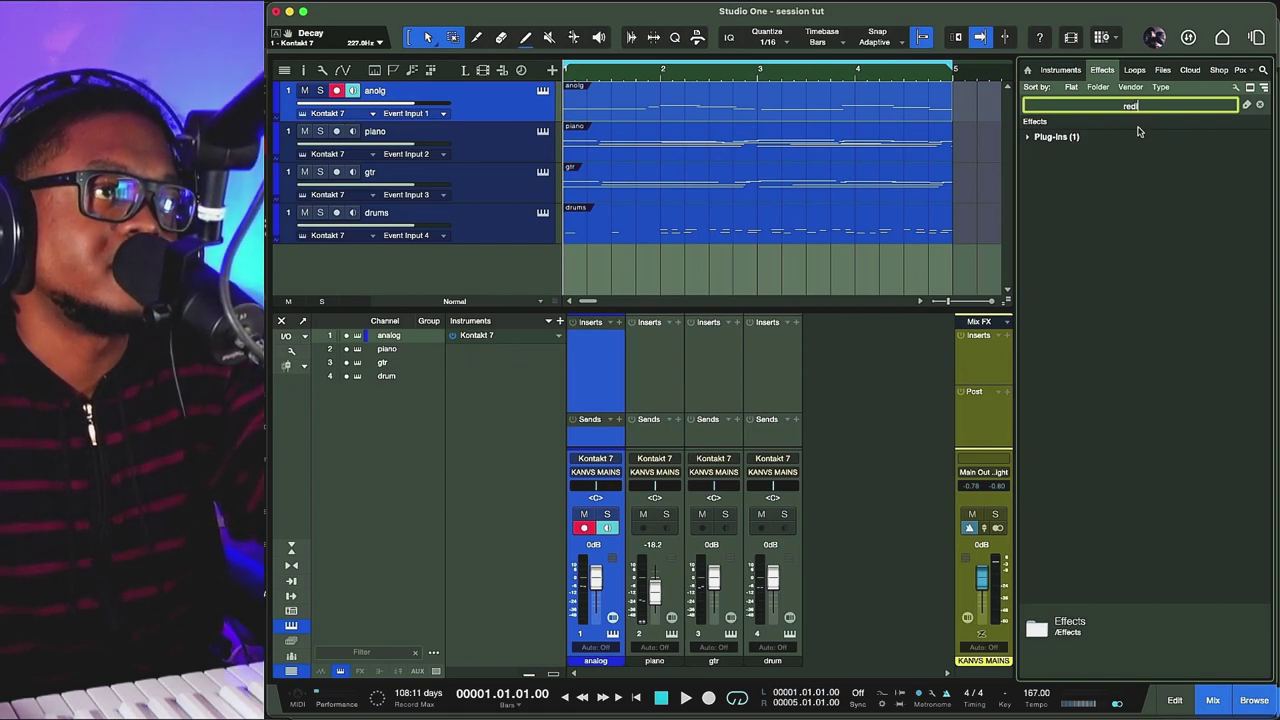
pyautogui.press('BackSpace')
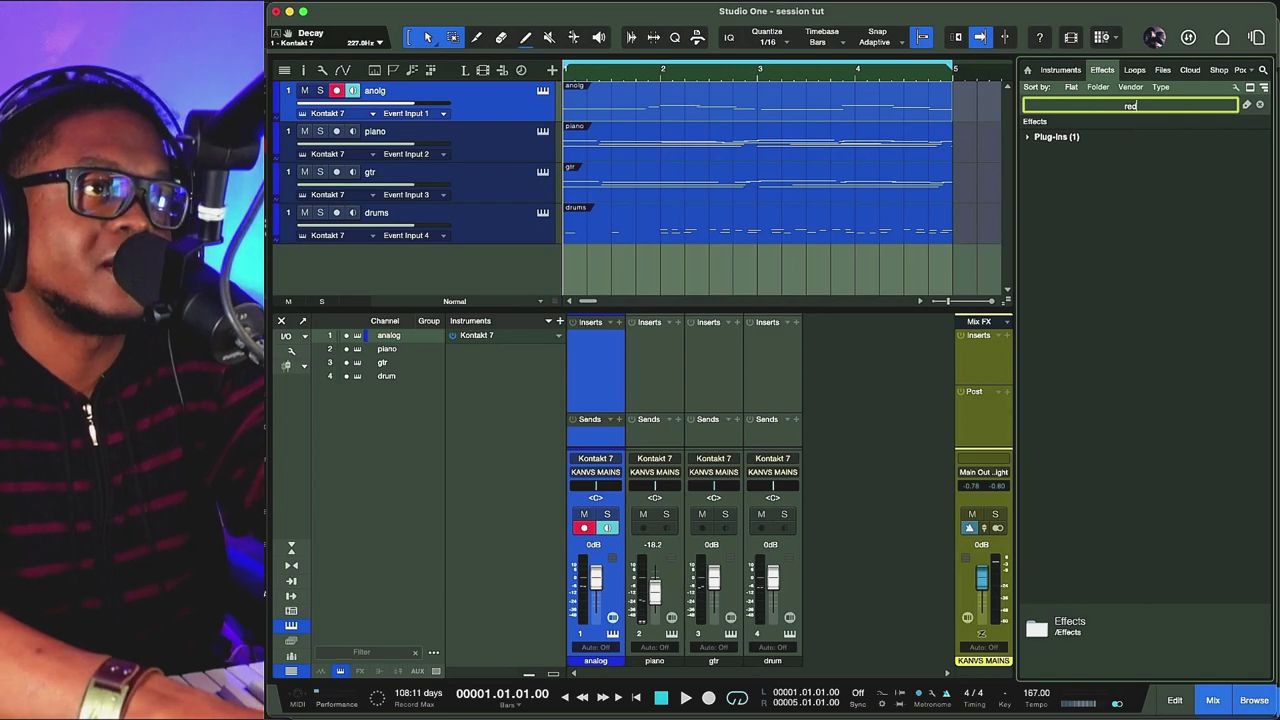
pyautogui.press('BackSpace')
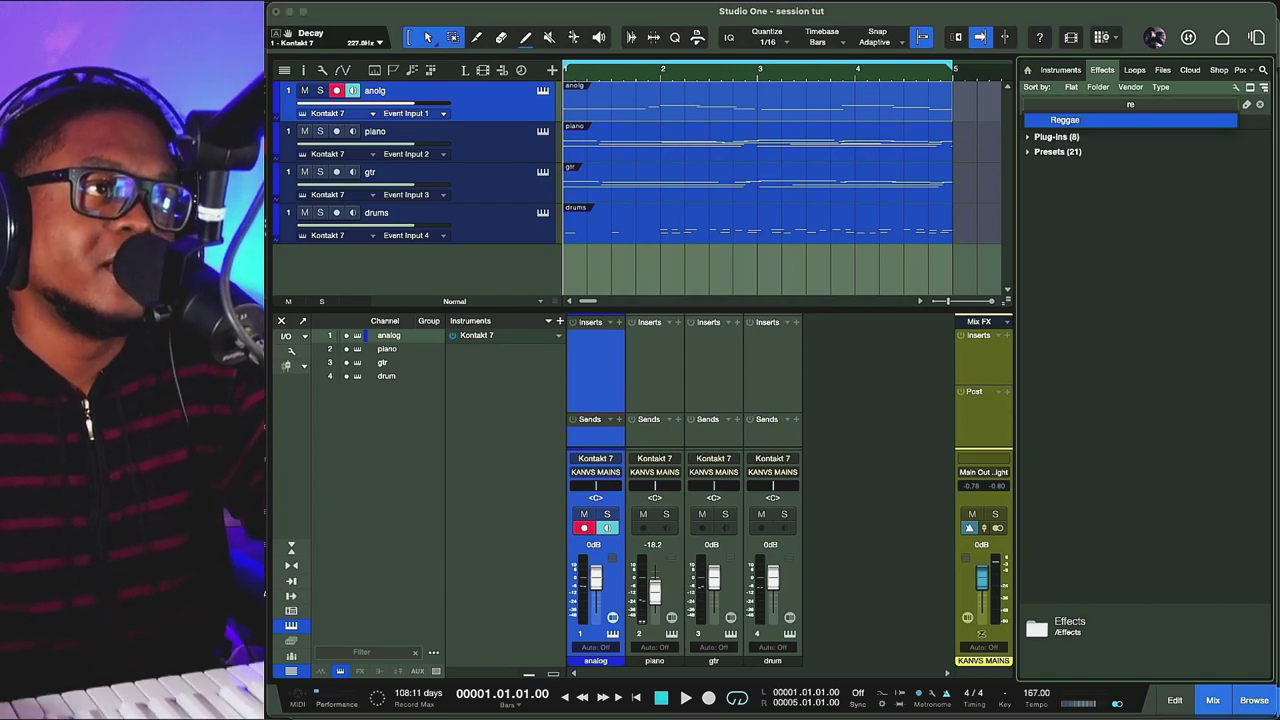
pyautogui.click(1027, 138)
pyautogui.click(1033, 190)
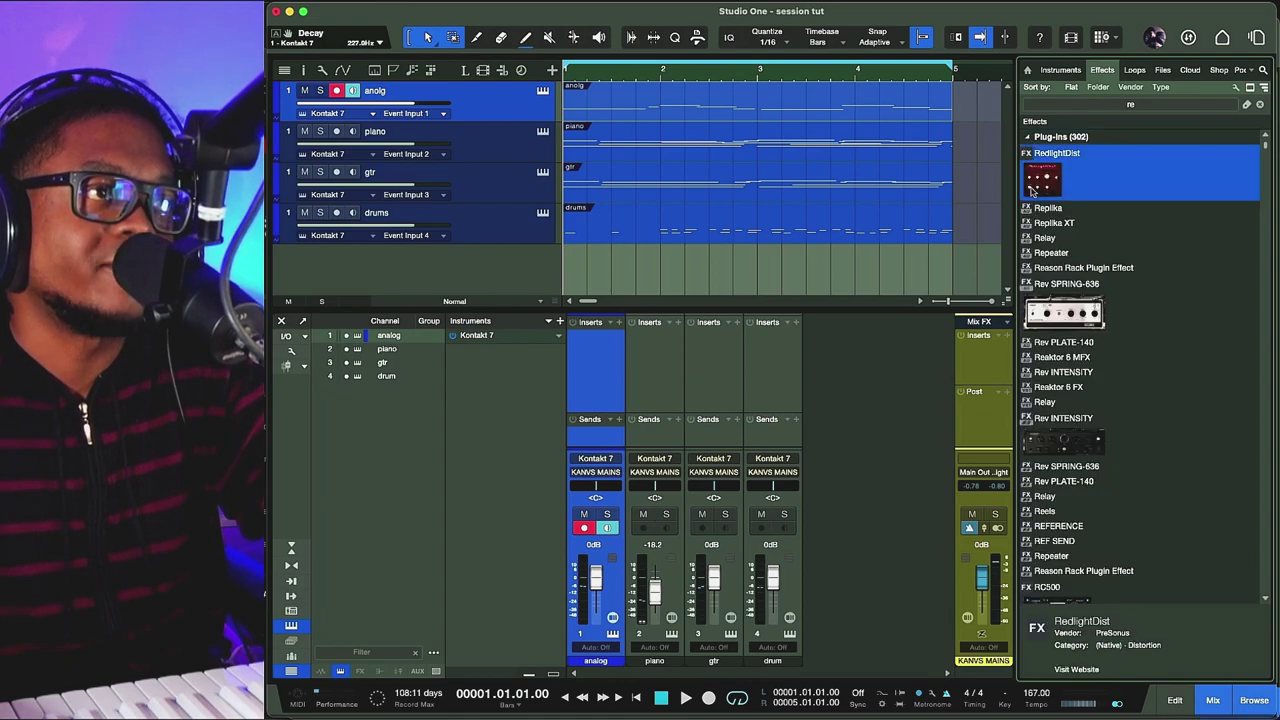
# Step: Insert the RedlightDist effect on the drum mixer channel
pyautogui.moveTo(1043, 186); pyautogui.dragTo(865, 231)
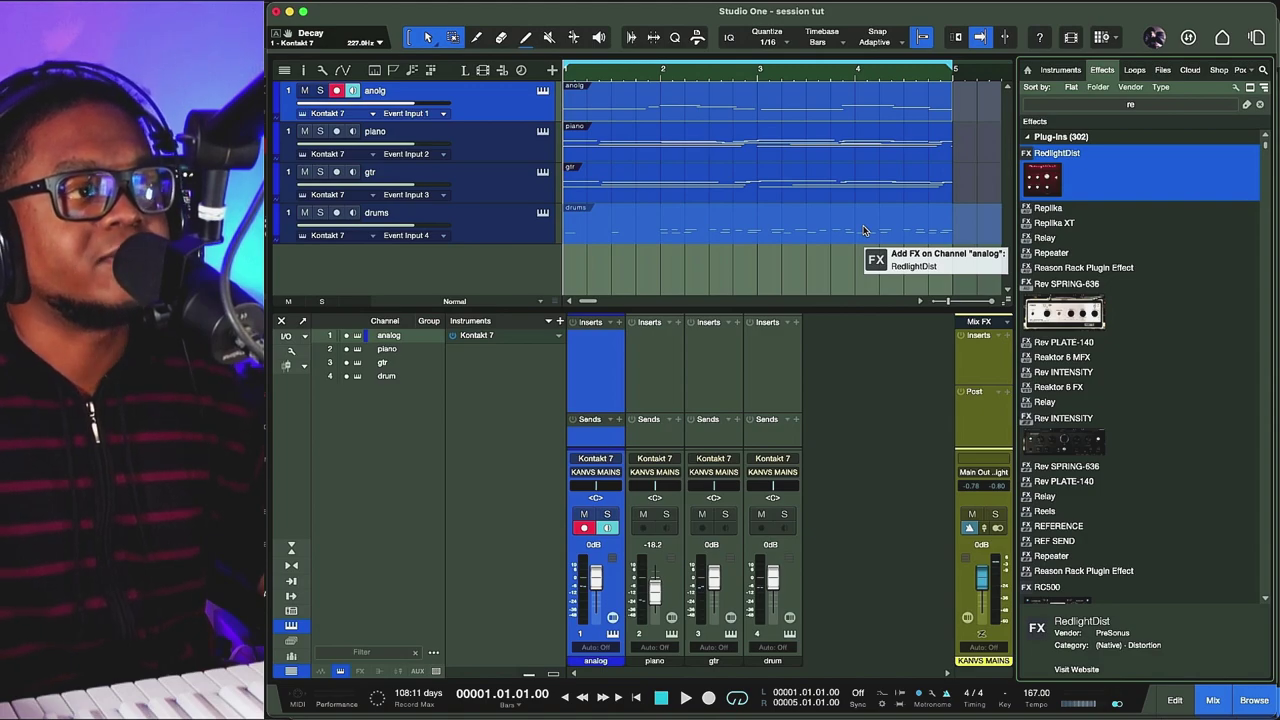
pyautogui.moveTo(865, 231); pyautogui.dragTo(852, 176)
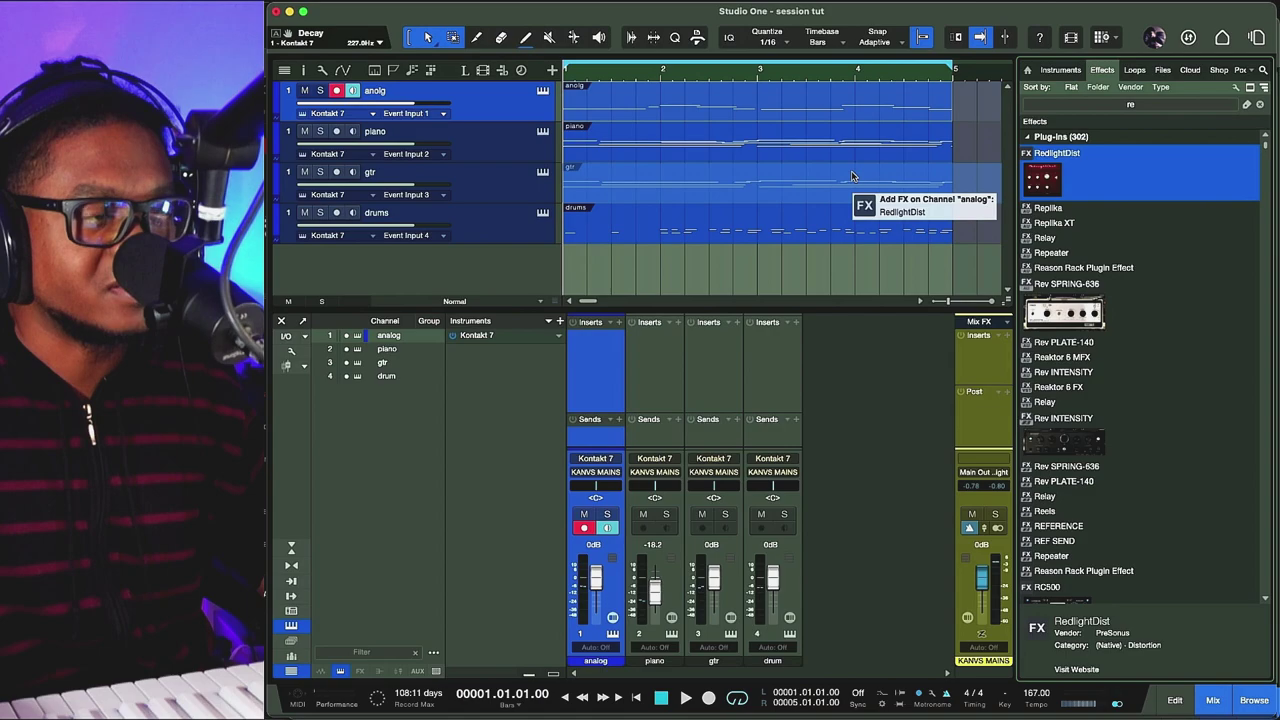
pyautogui.moveTo(803, 228); pyautogui.dragTo(772, 374)
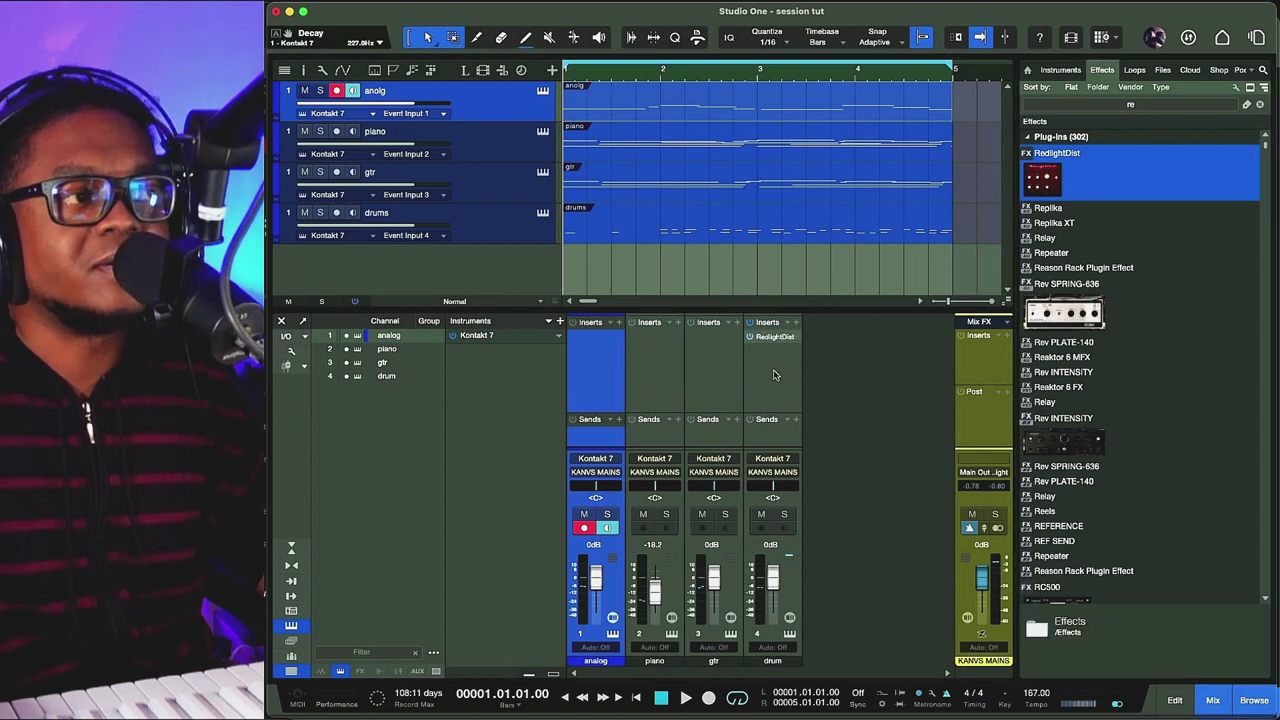
# Step: Play back the loop with RedlightDist on the drum channel, close the effect window, and stop playback
pyautogui.press('space')
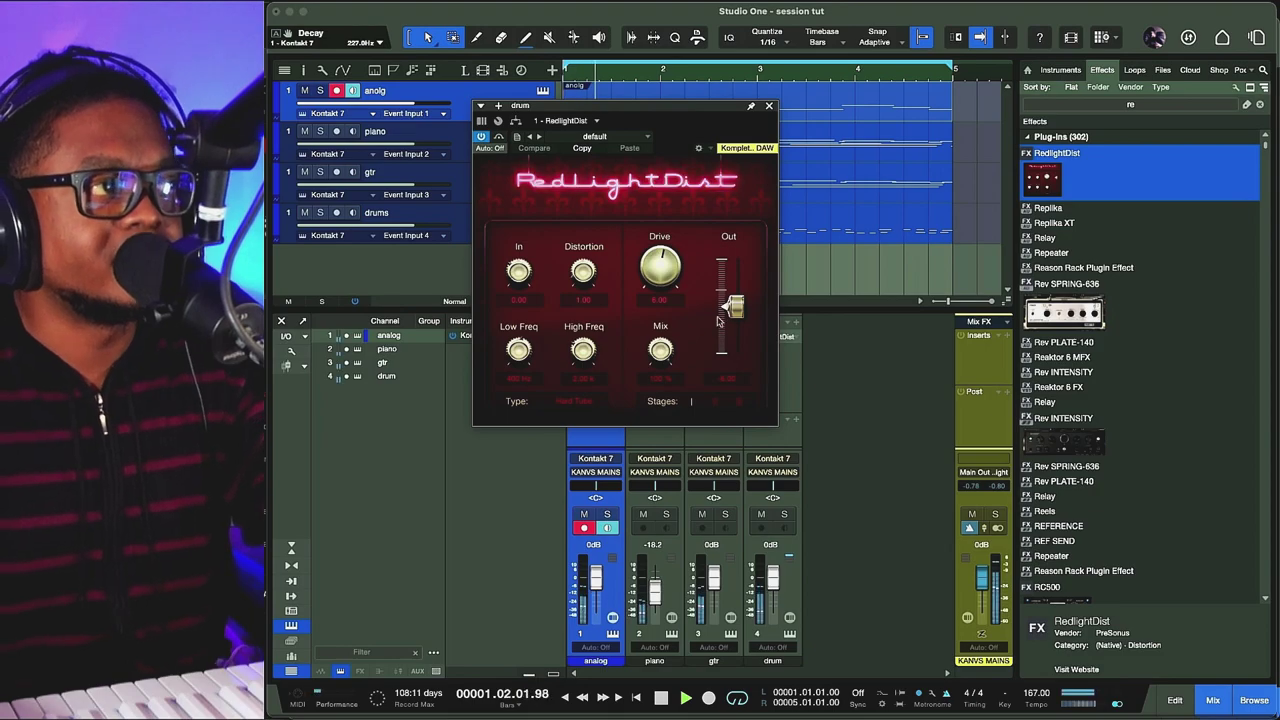
pyautogui.click(769, 106)
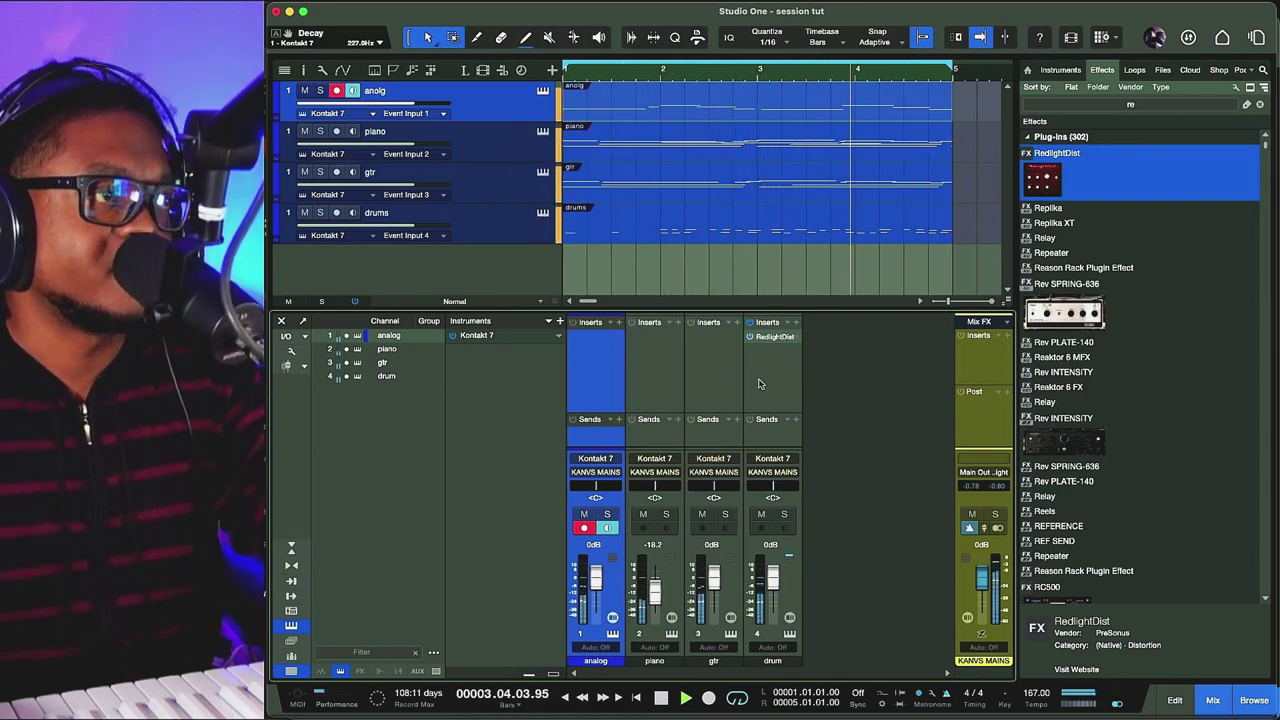
pyautogui.press('space')
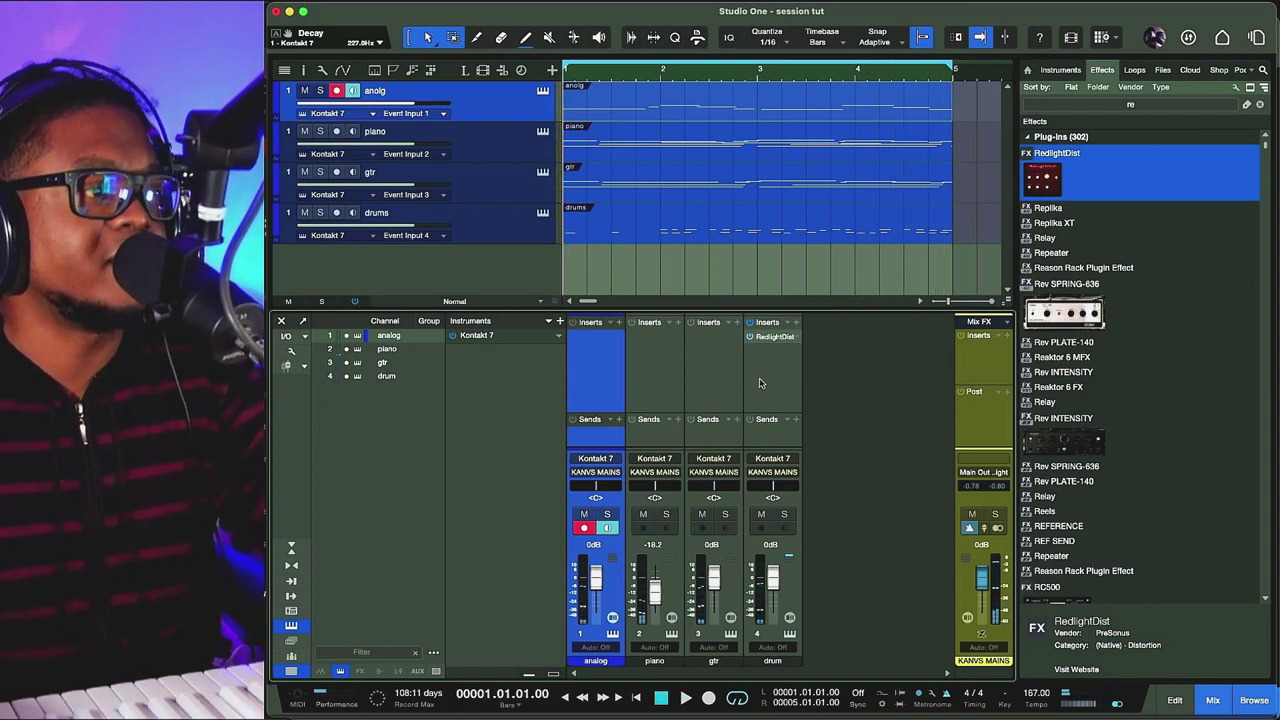
# Step: Open the Kontakt instance from the drums track and collapse the Analog Dreams and Electric Mint instruments
pyautogui.press('space')
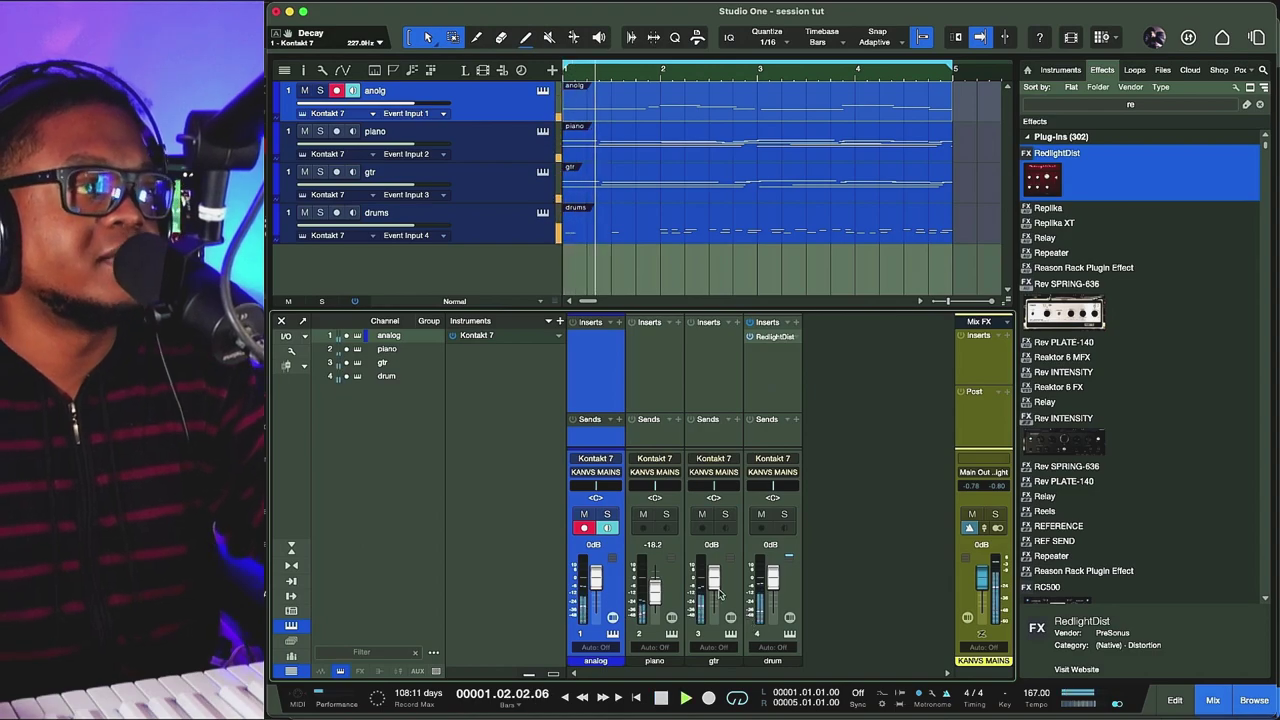
pyautogui.click(543, 213)
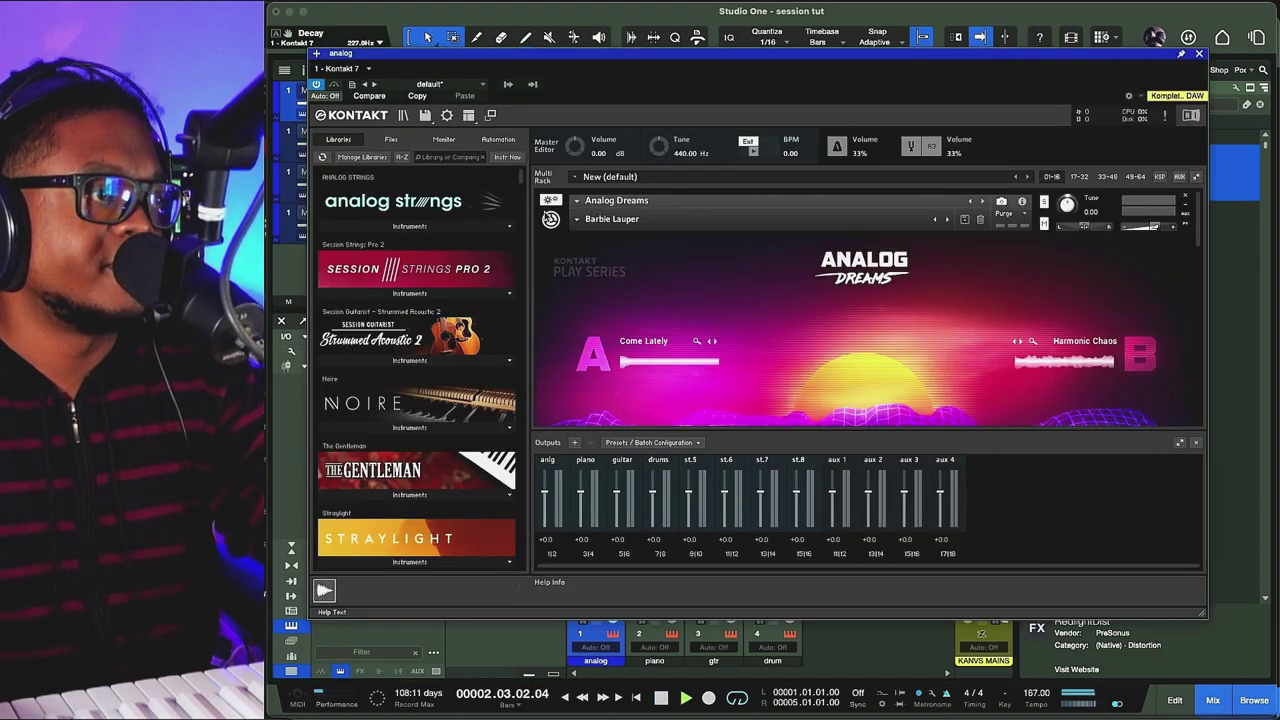
pyautogui.press('space')
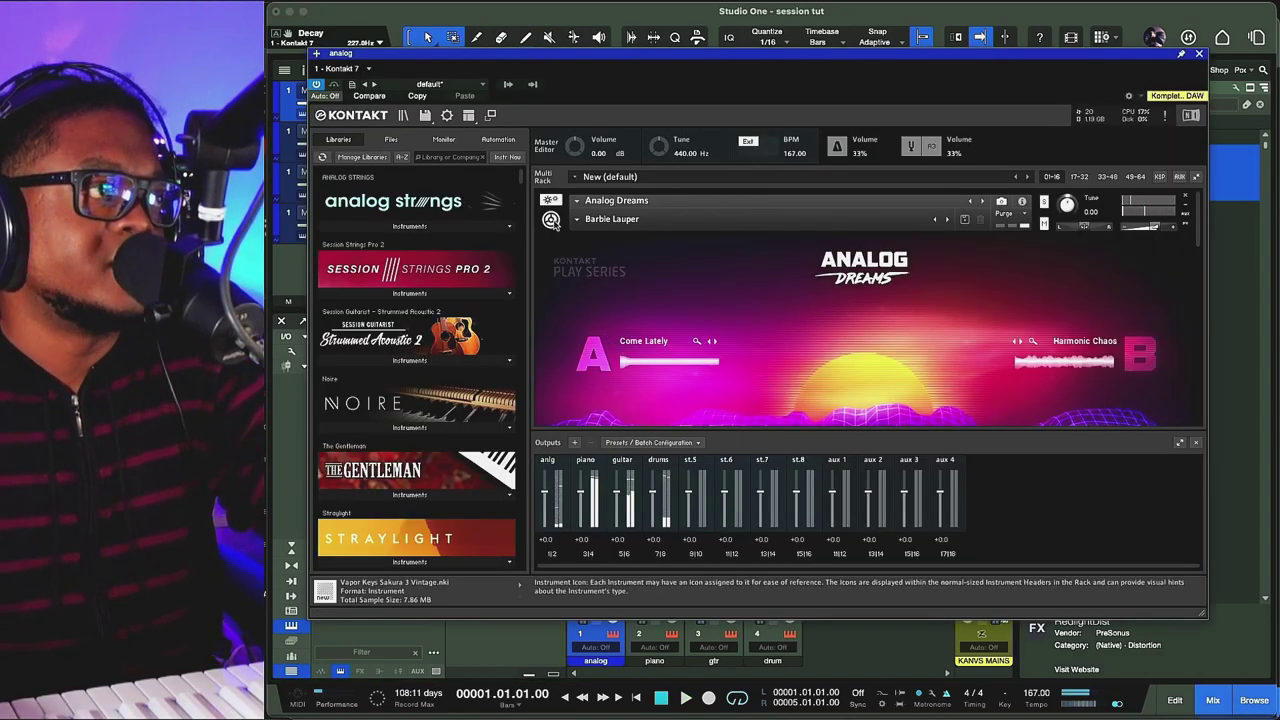
pyautogui.click(551, 220)
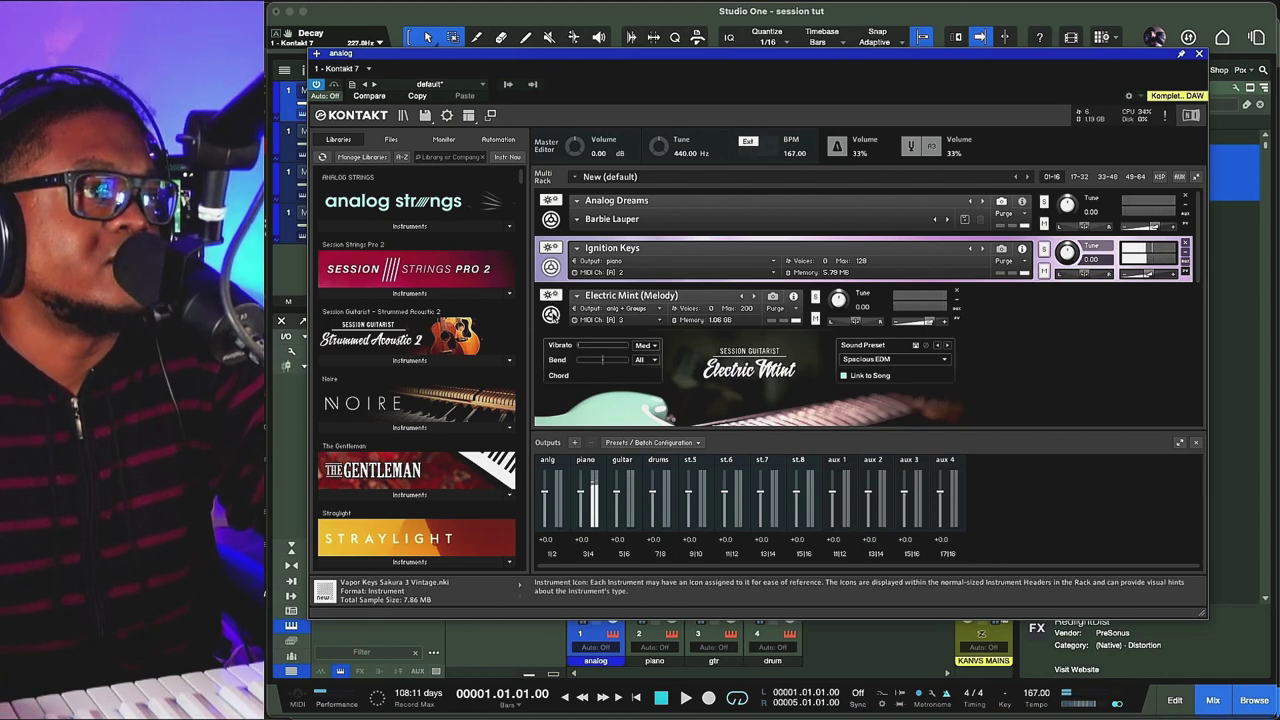
pyautogui.click(551, 315)
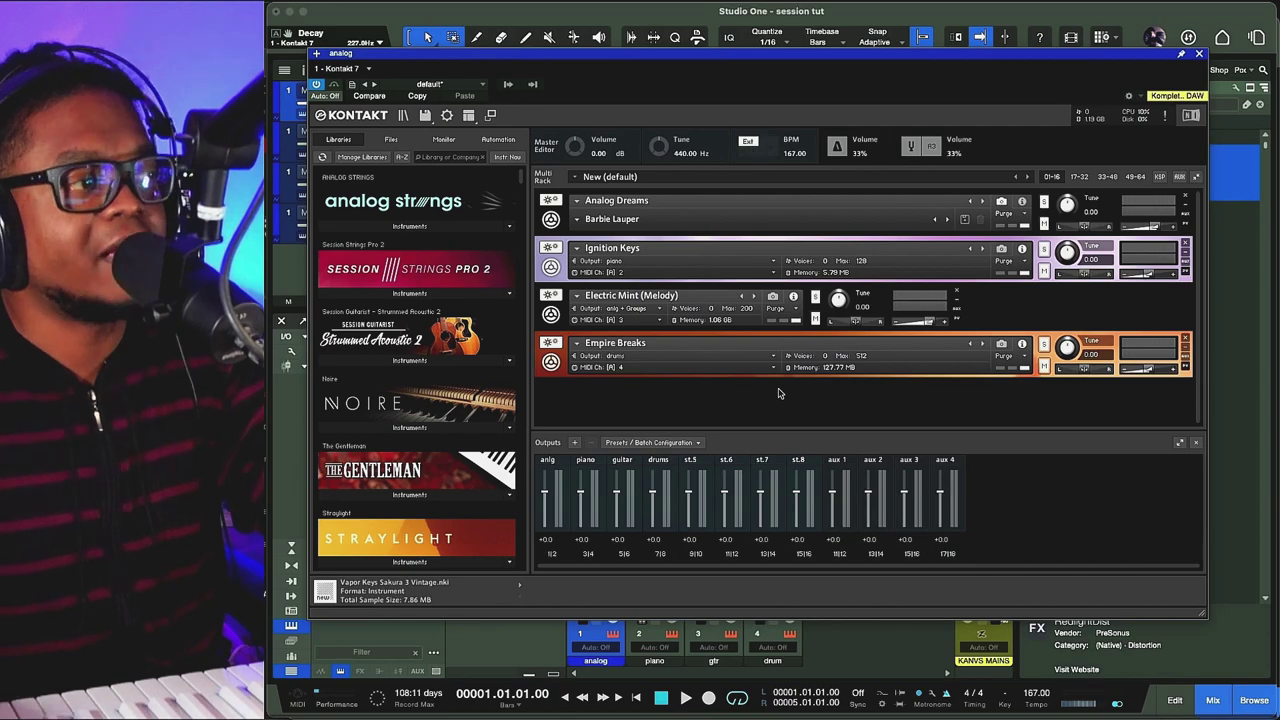
# Step: Look through the Kontakt library list for another instrument to add
pyautogui.scroll(-10, 463, 426)
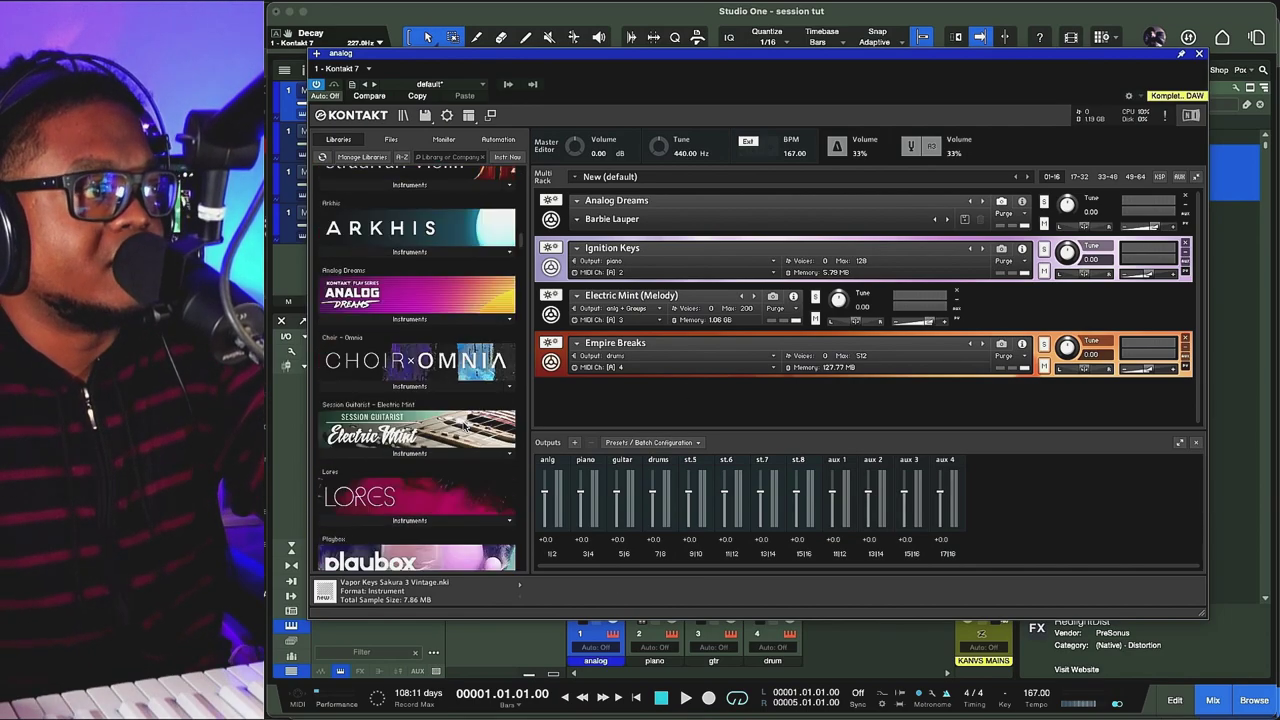
pyautogui.scroll(3, 463, 426)
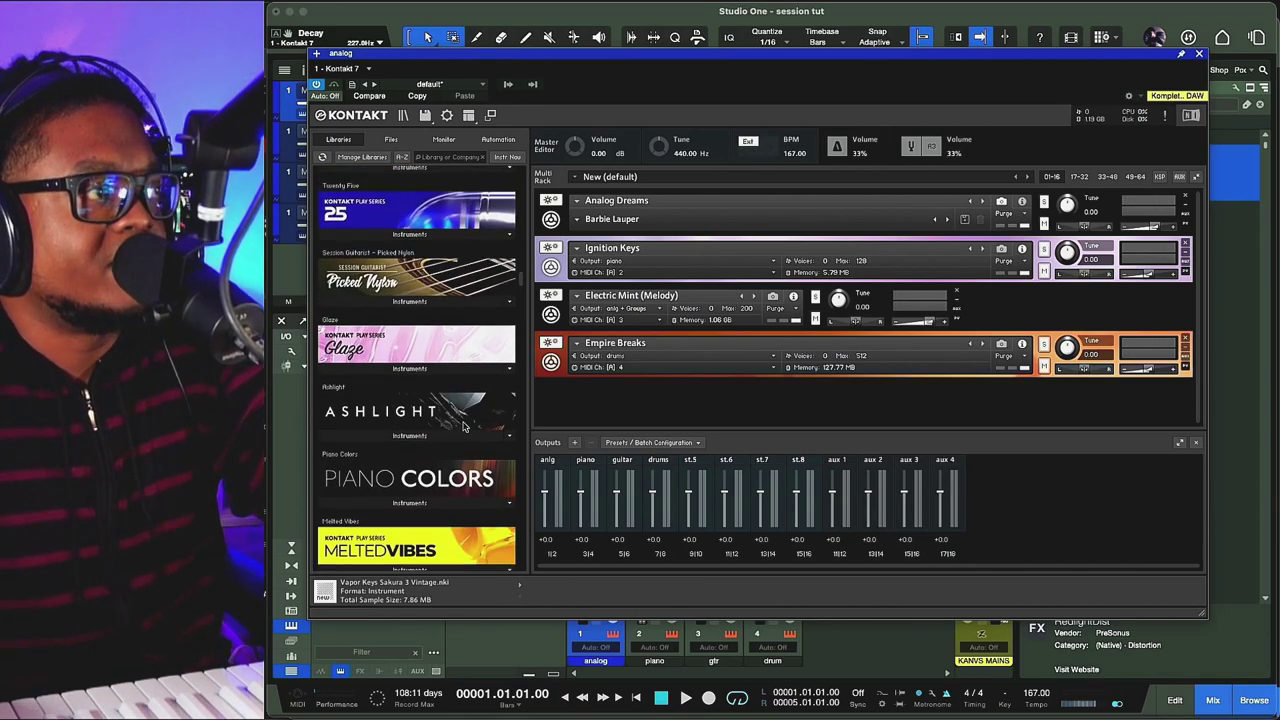
pyautogui.scroll(4, 463, 426)
pyautogui.scroll(3, 463, 426)
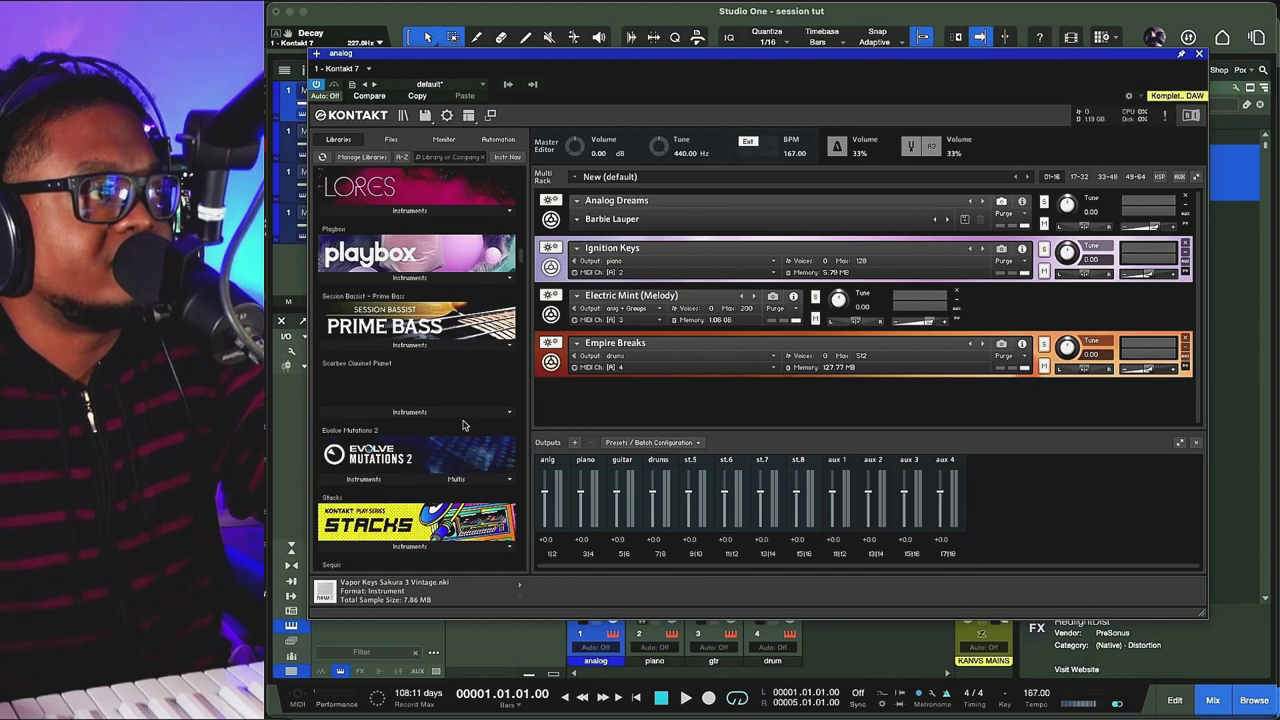
pyautogui.scroll(10, 465, 413)
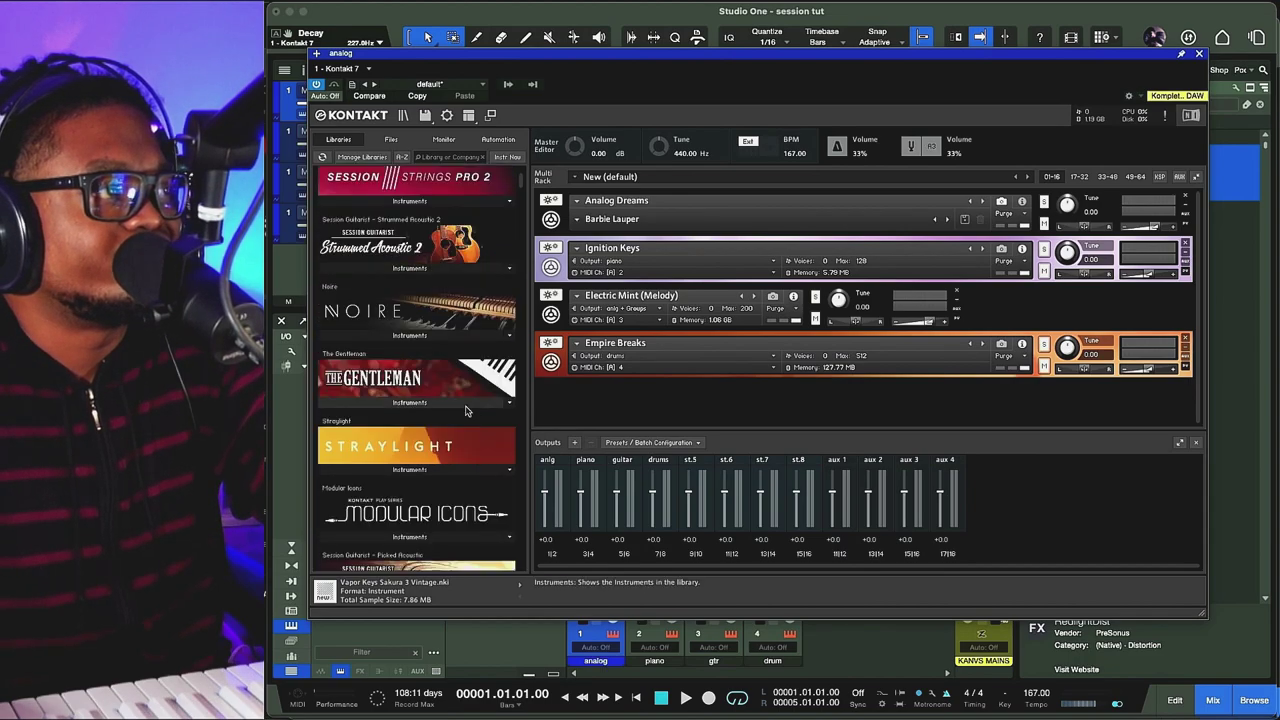
pyautogui.scroll(-1, 465, 410)
pyautogui.scroll(-4, 465, 410)
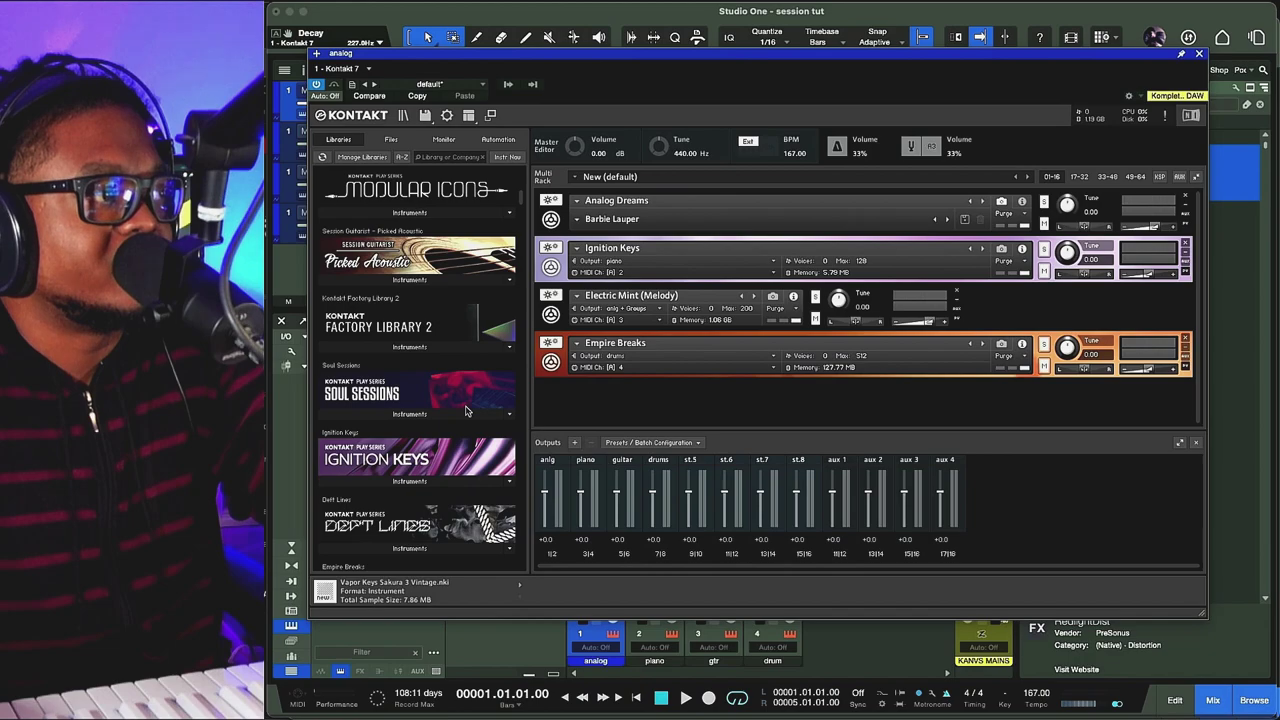
pyautogui.scroll(5, 463, 433)
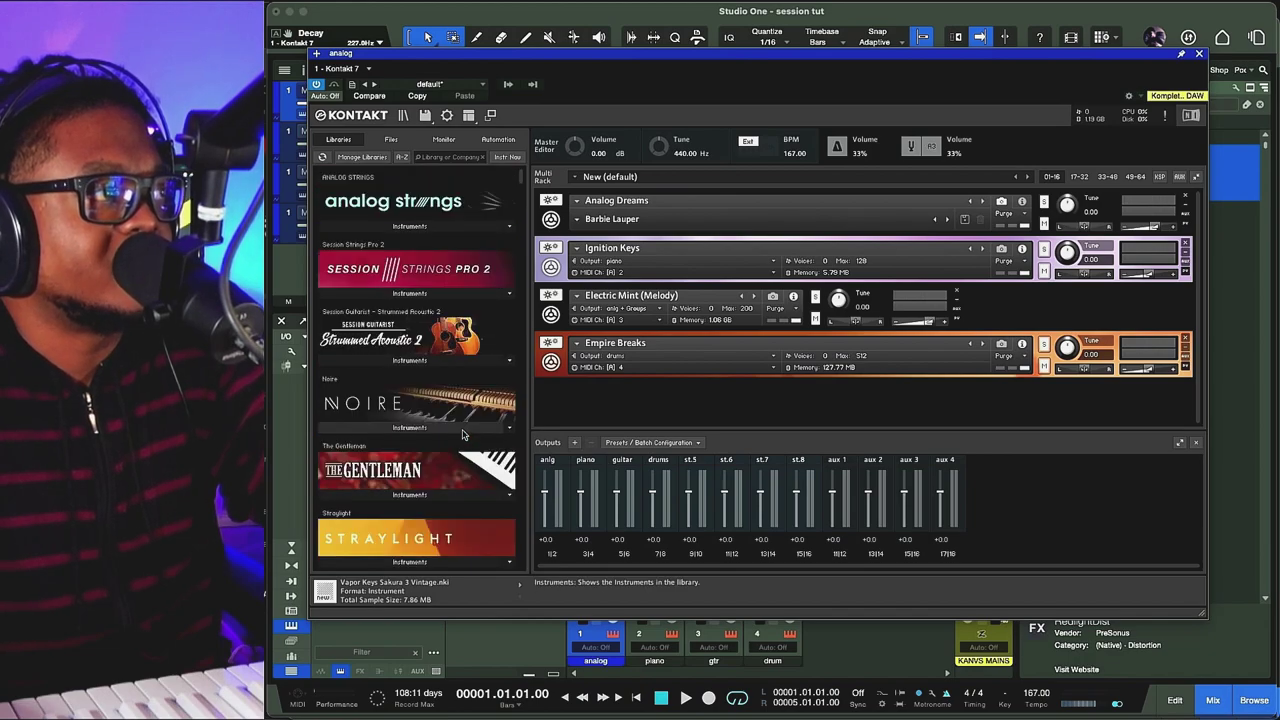
# Step: Filter the Kontakt libraries by "40" and load 40s Very Own - Drums into the rack
pyautogui.click(448, 158)
pyautogui.write('40')
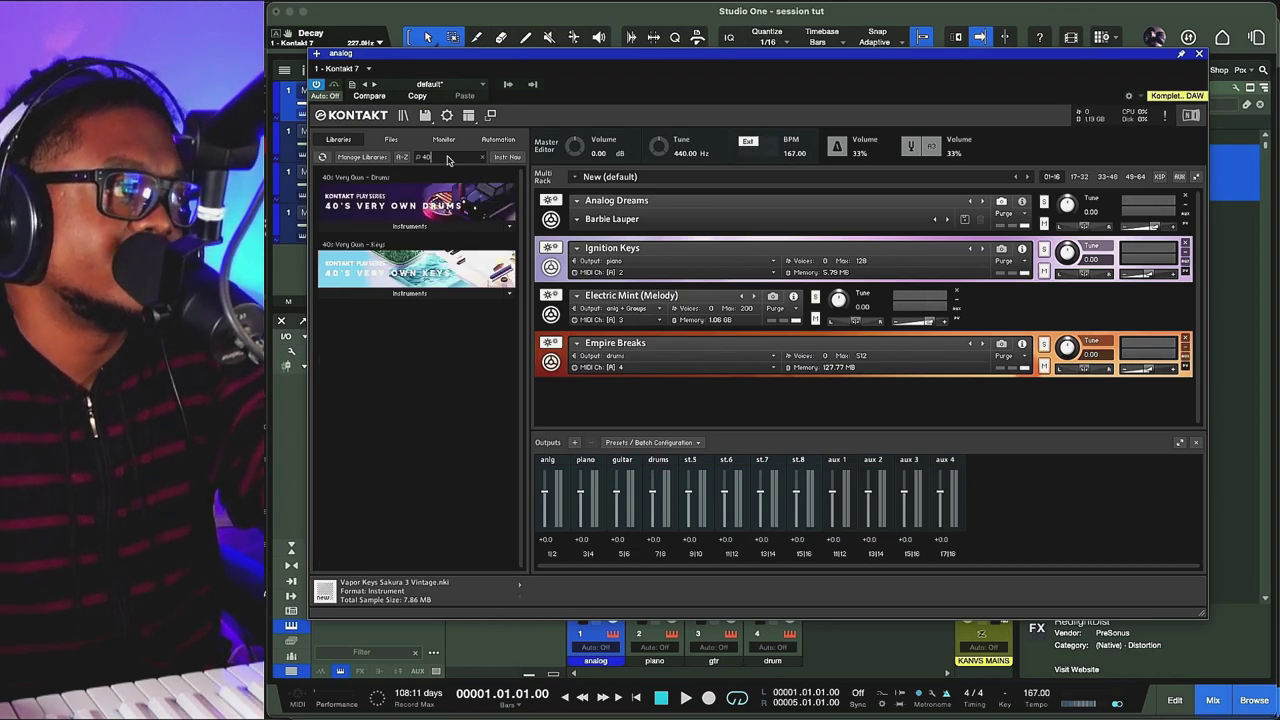
pyautogui.click(417, 227)
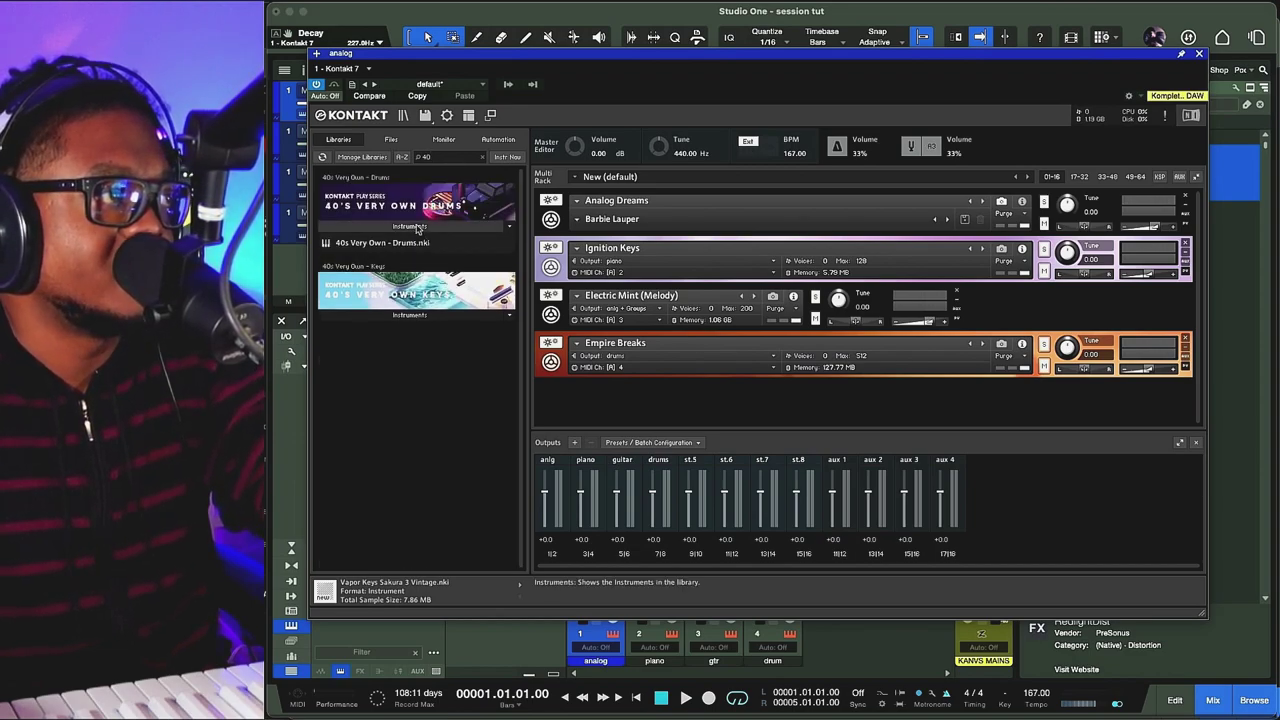
pyautogui.click(410, 248)
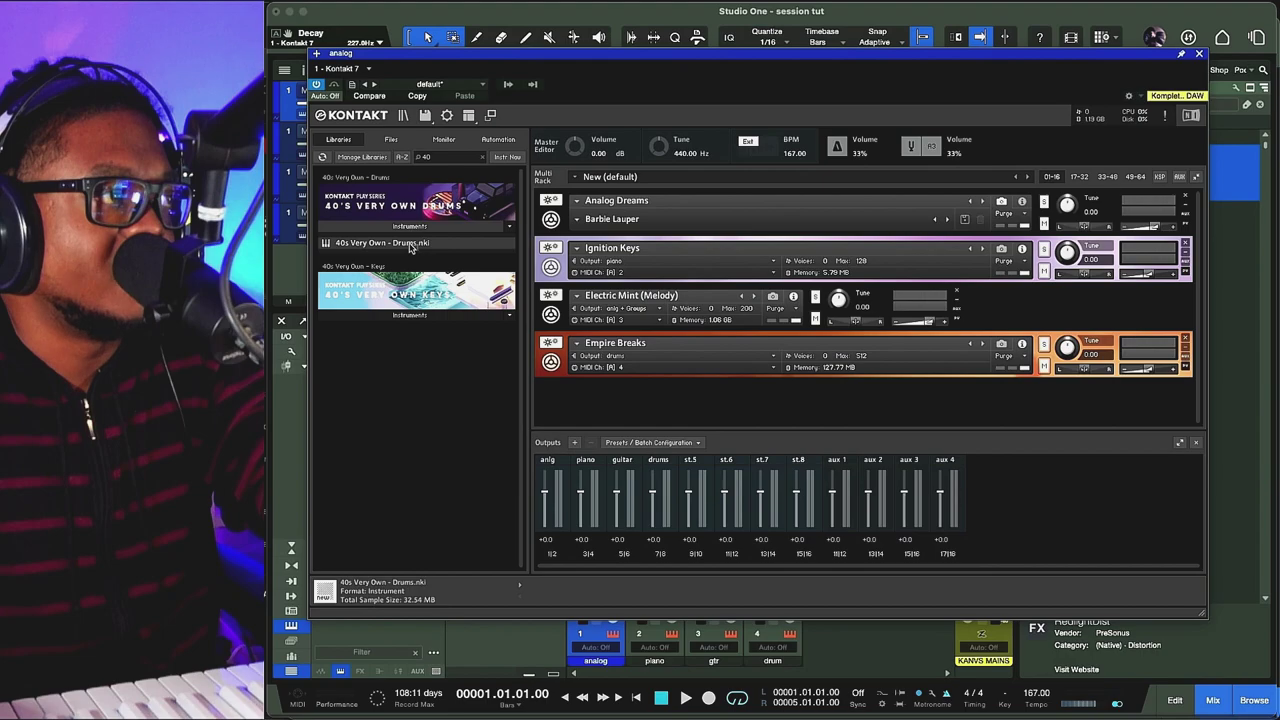
pyautogui.doubleClick(410, 246)
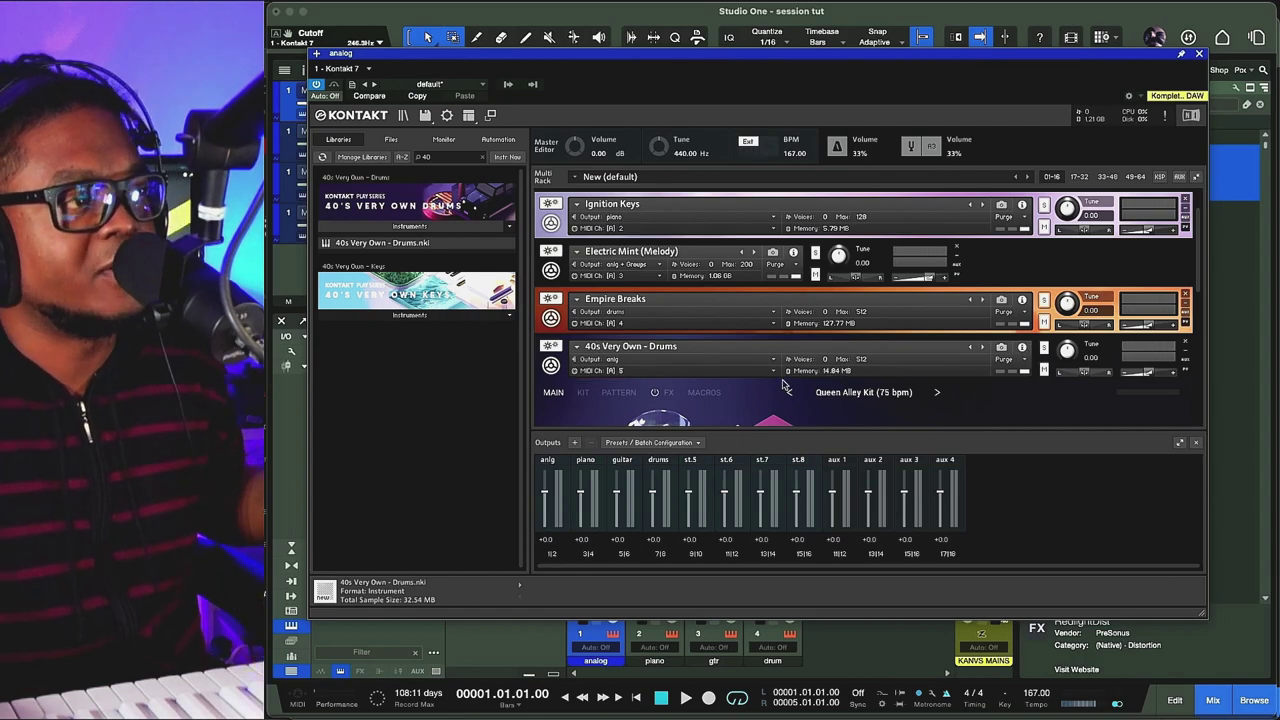
# Step: Route the output of 40s Very Own - Drums to st.5 on channels 9|10
pyautogui.click(691, 362)
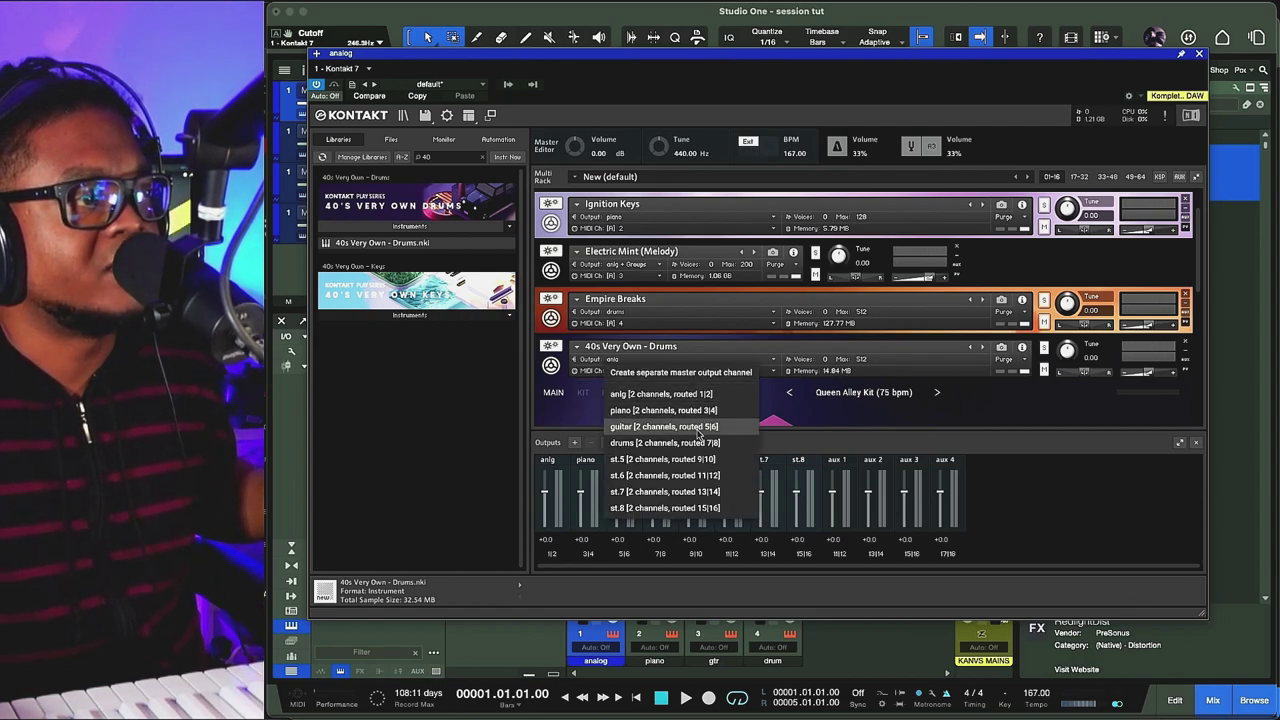
pyautogui.click(699, 461)
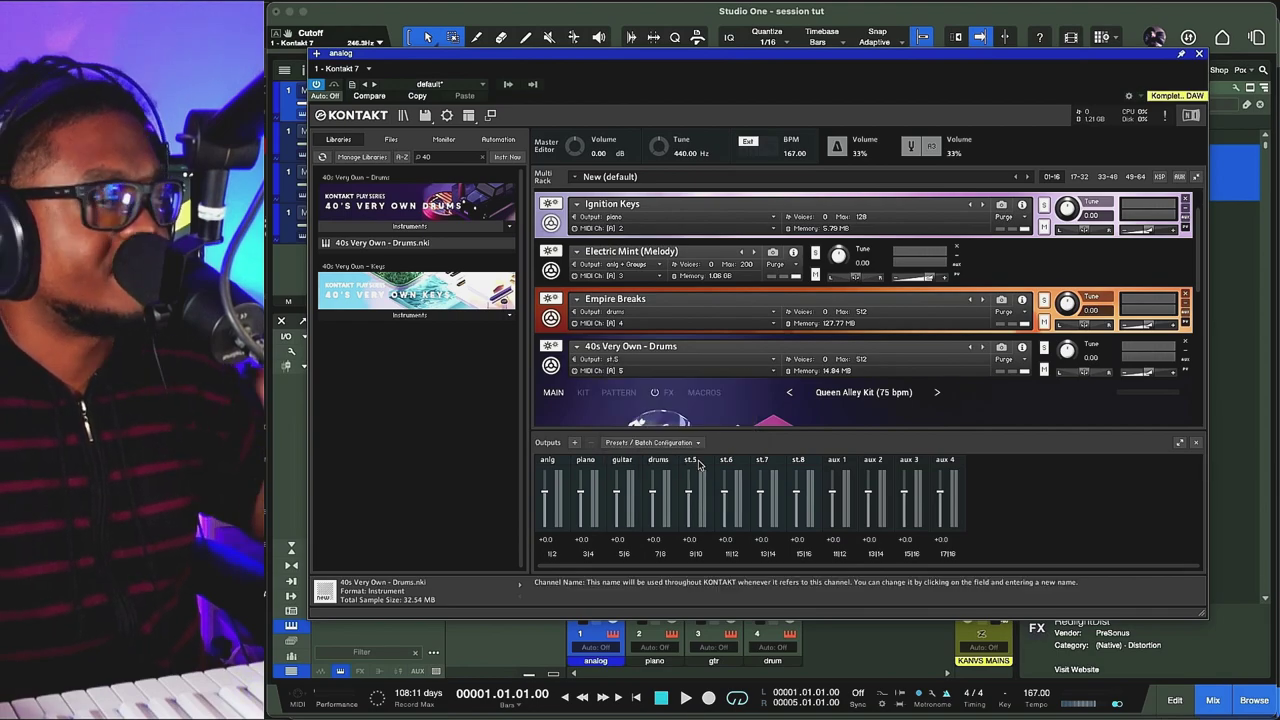
pyautogui.scroll(1, 550, 400)
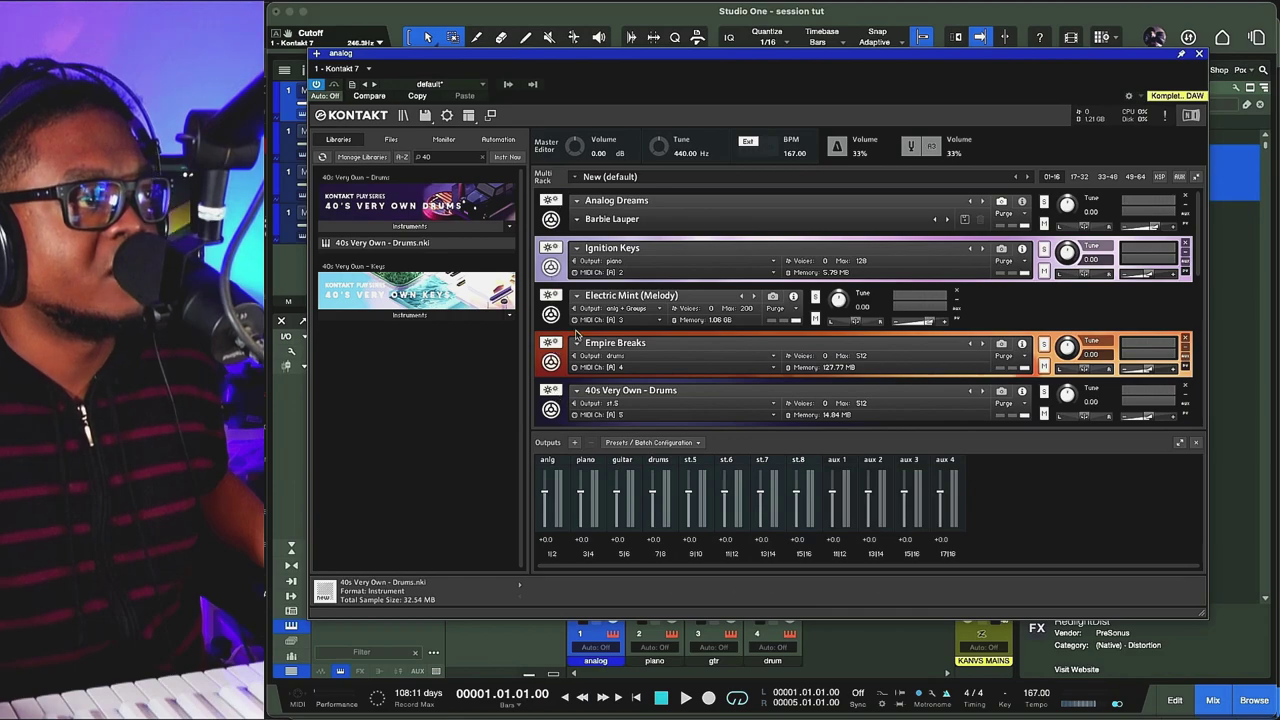
pyautogui.click(650, 405)
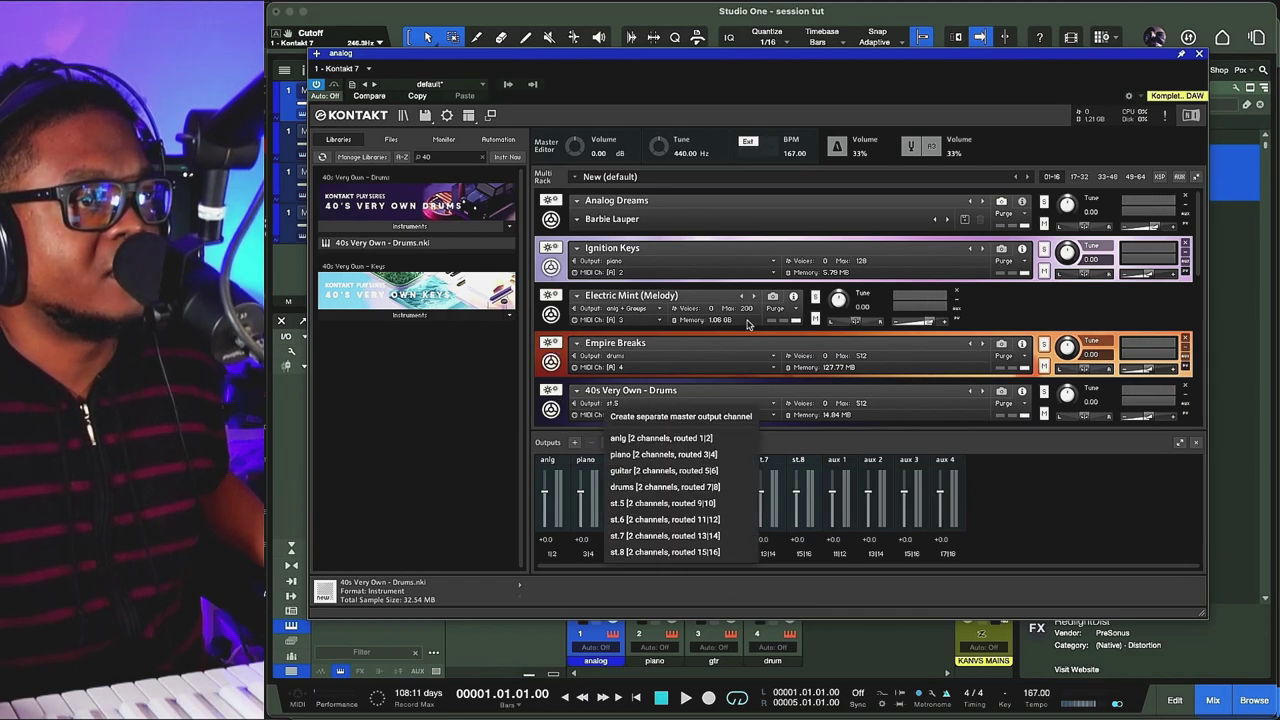
pyautogui.click(1113, 391)
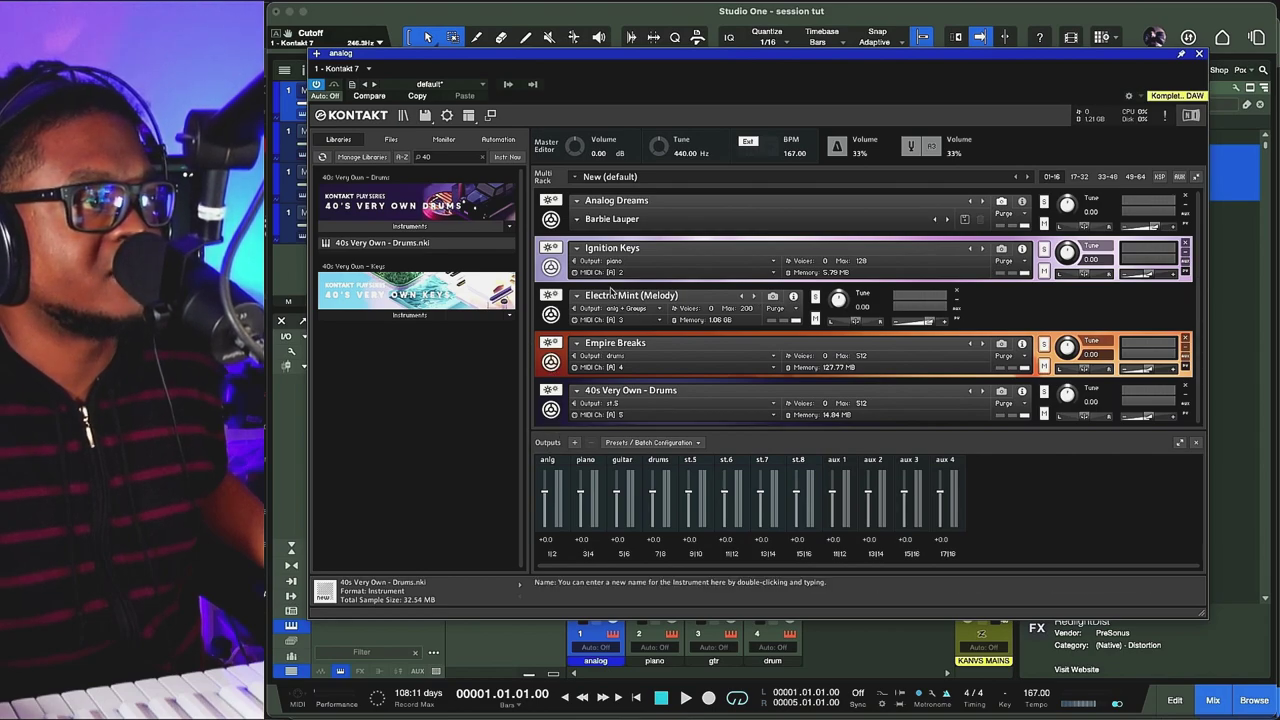
pyautogui.click(551, 362)
pyautogui.click(551, 362)
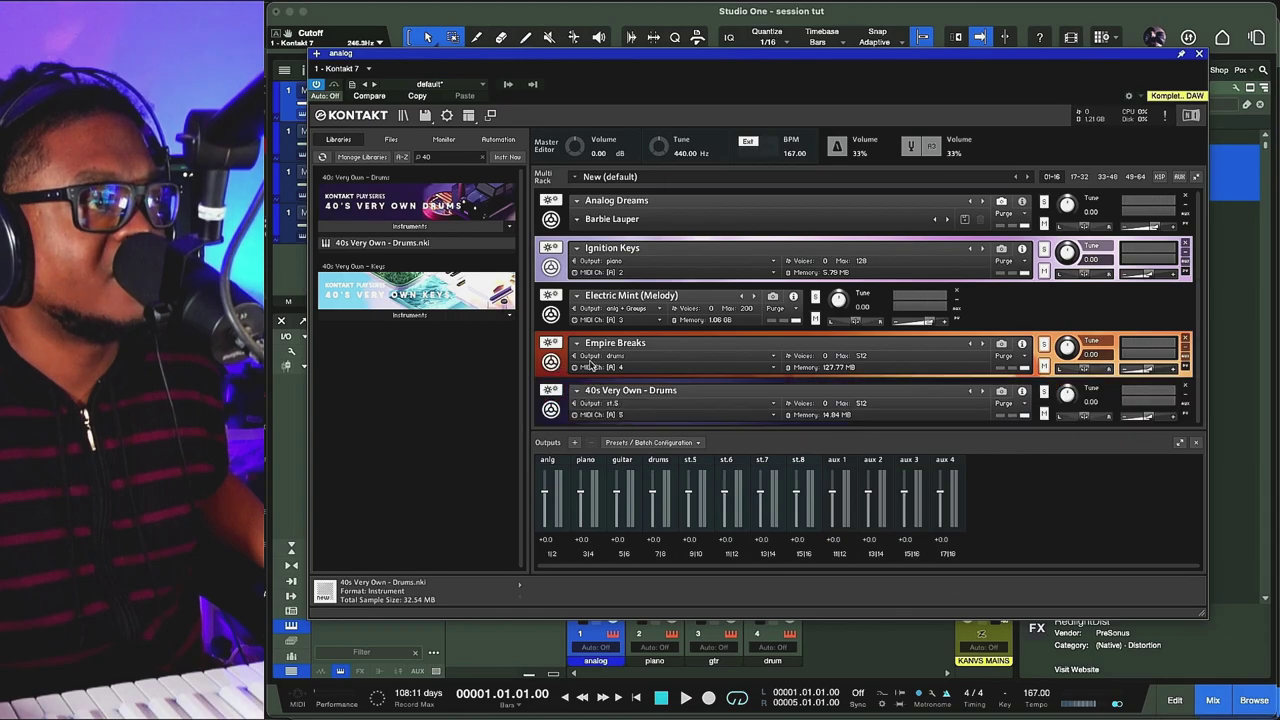
# Step: Move Empire Breaks directly below Analog Dreams in the Kontakt rack and show its output and MIDI channel details
pyautogui.click(998, 346)
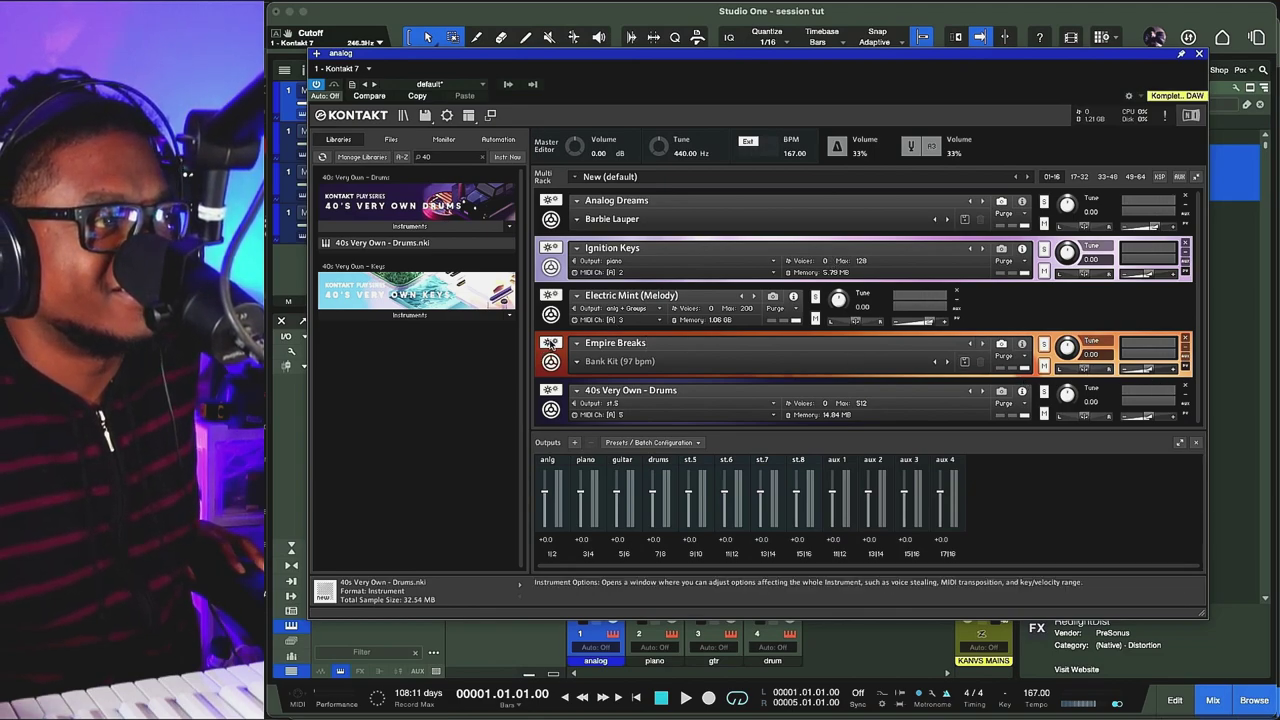
pyautogui.click(565, 367)
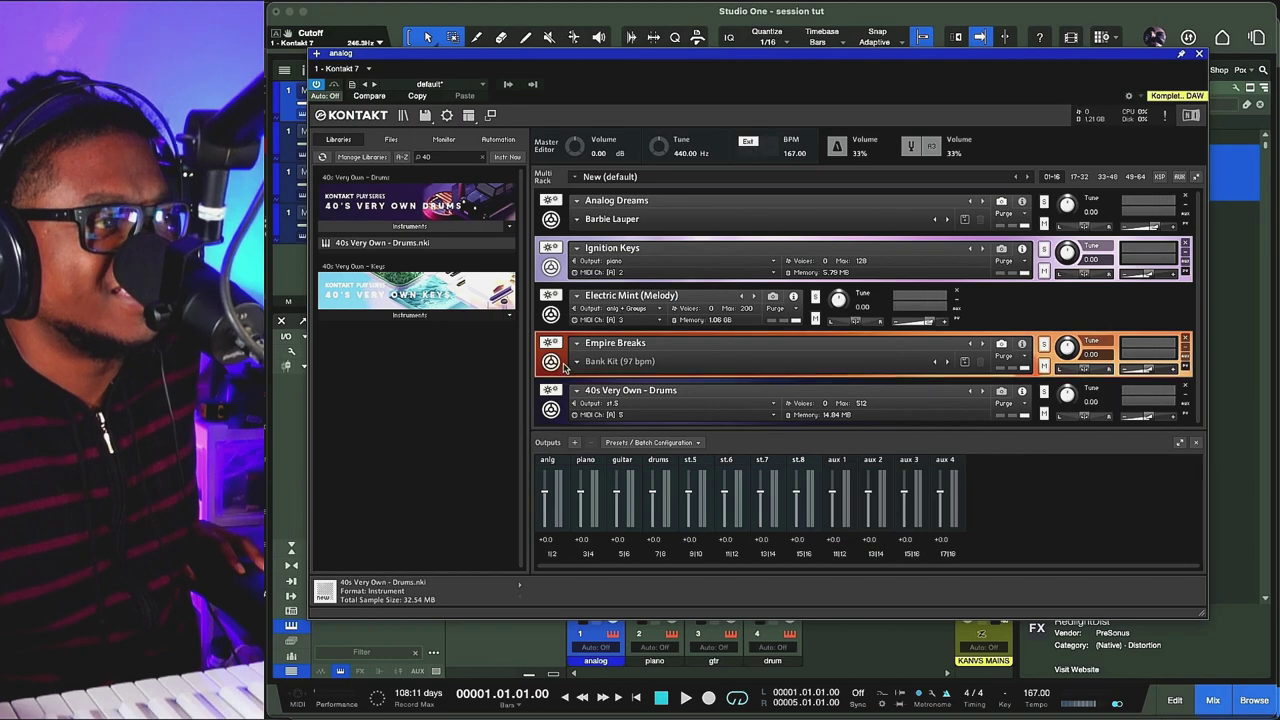
pyautogui.press('Delete')
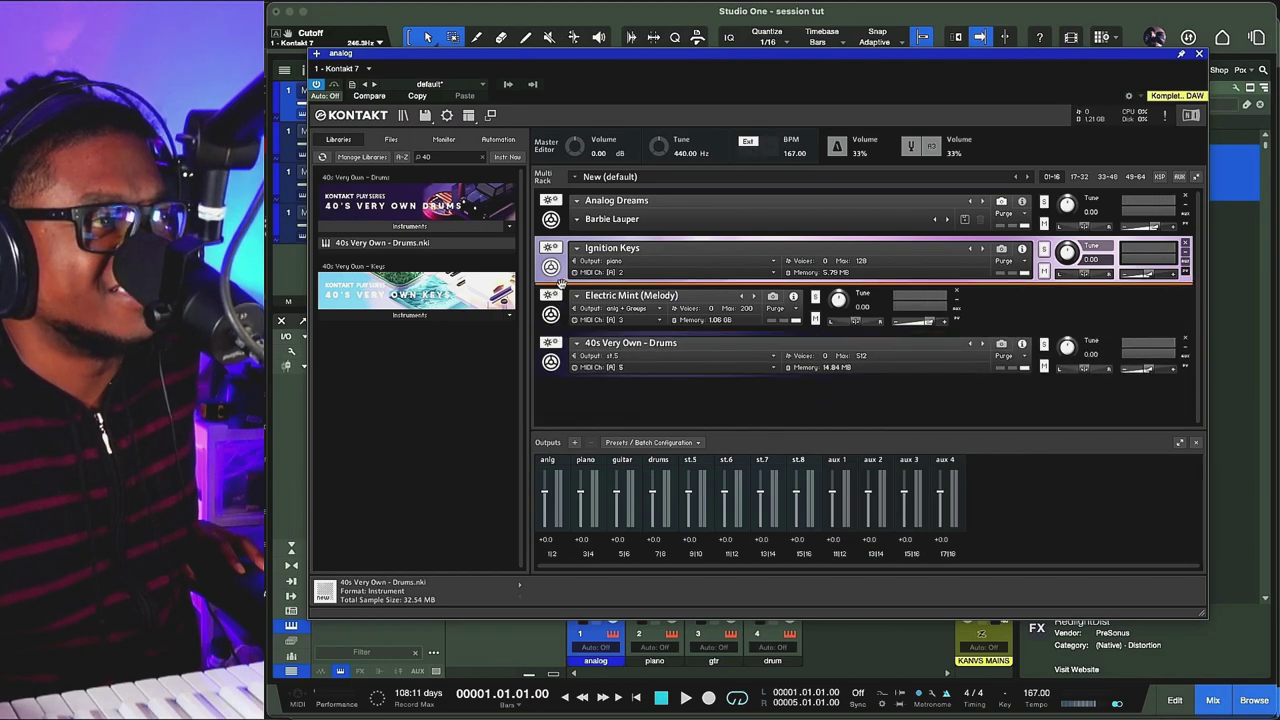
pyautogui.hotkey('ctrl', 'z')
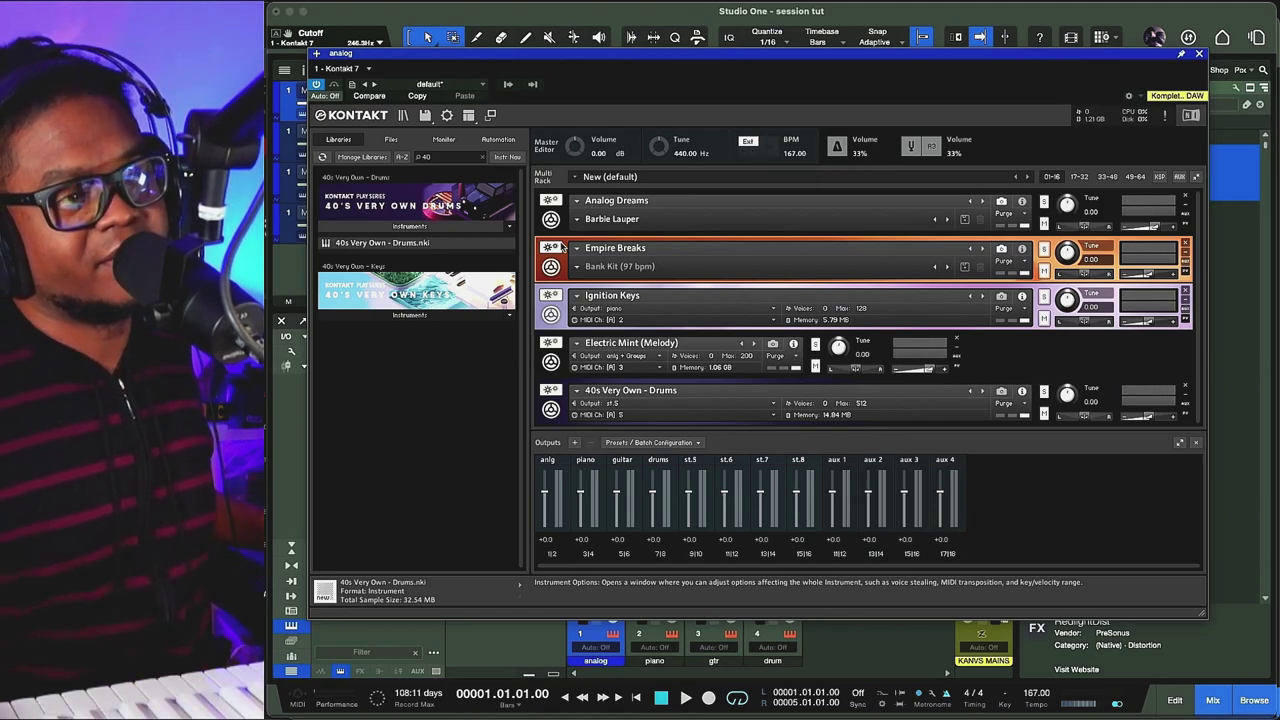
pyautogui.click(1022, 249)
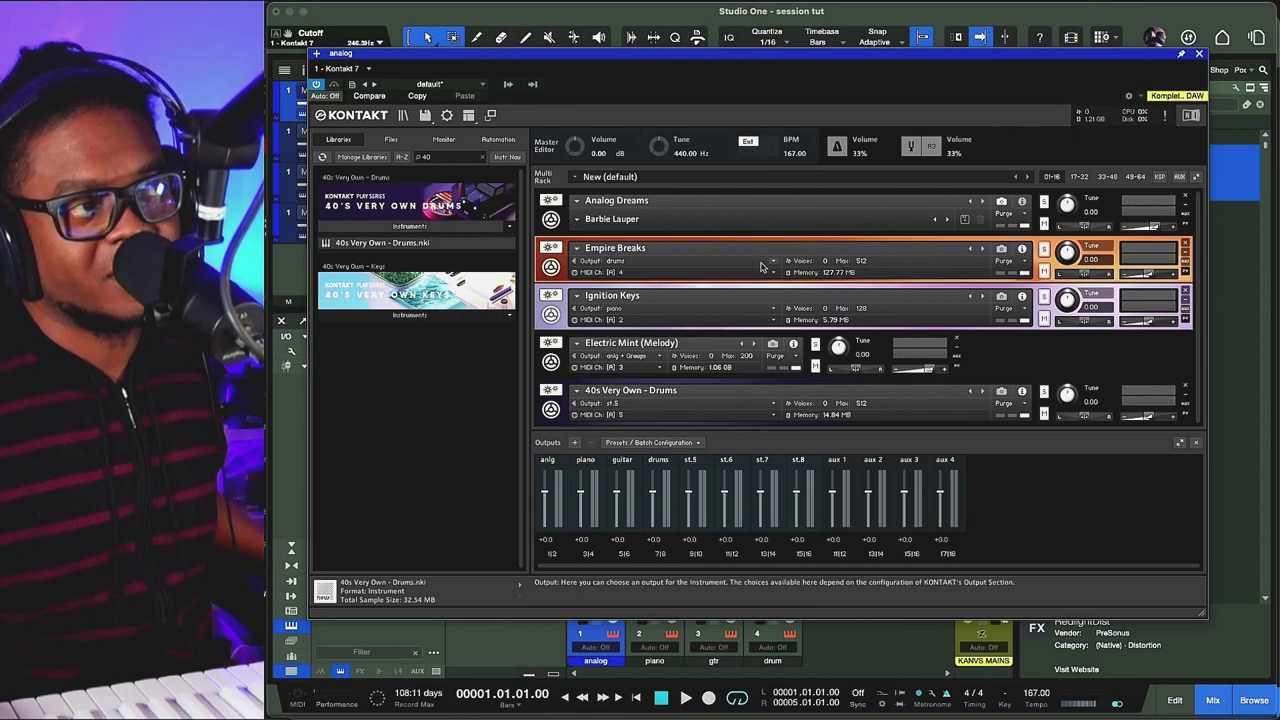
# Step: Show the output and MIDI channel details of Analog Dreams and move Empire Breaks back below Electric Mint
pyautogui.click(1022, 201)
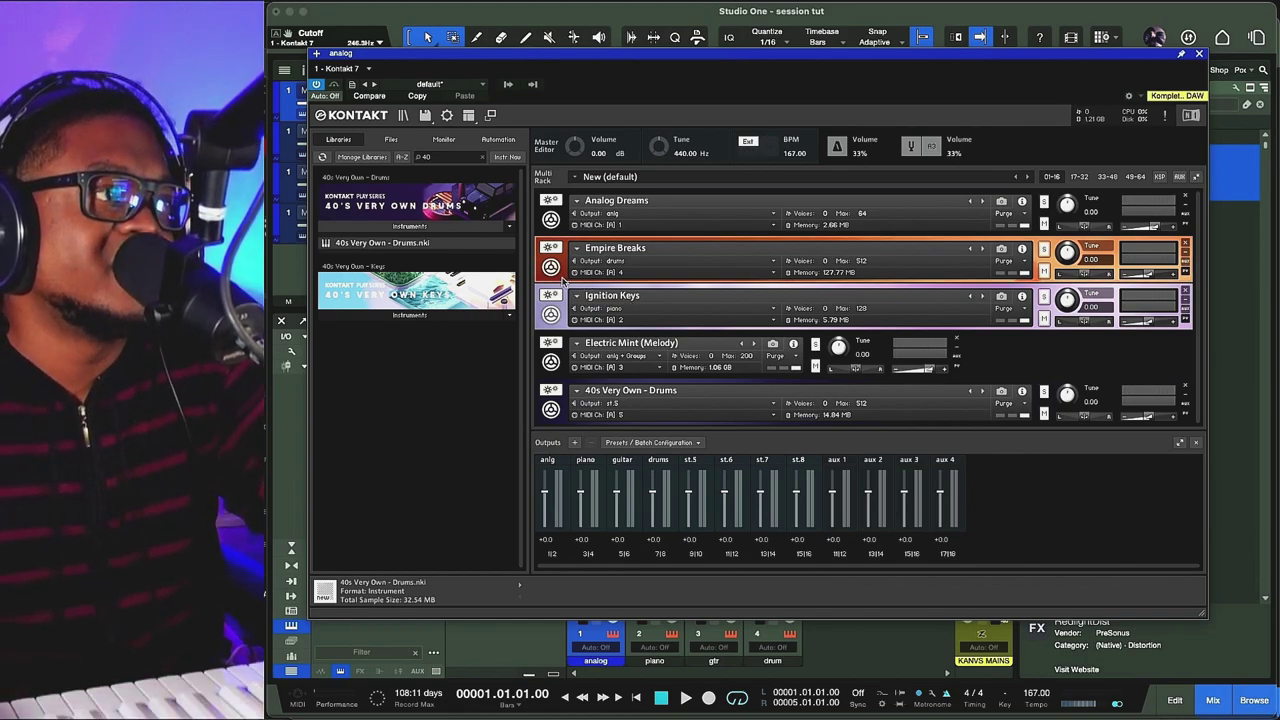
pyautogui.press('Delete')
pyautogui.press('super+z')
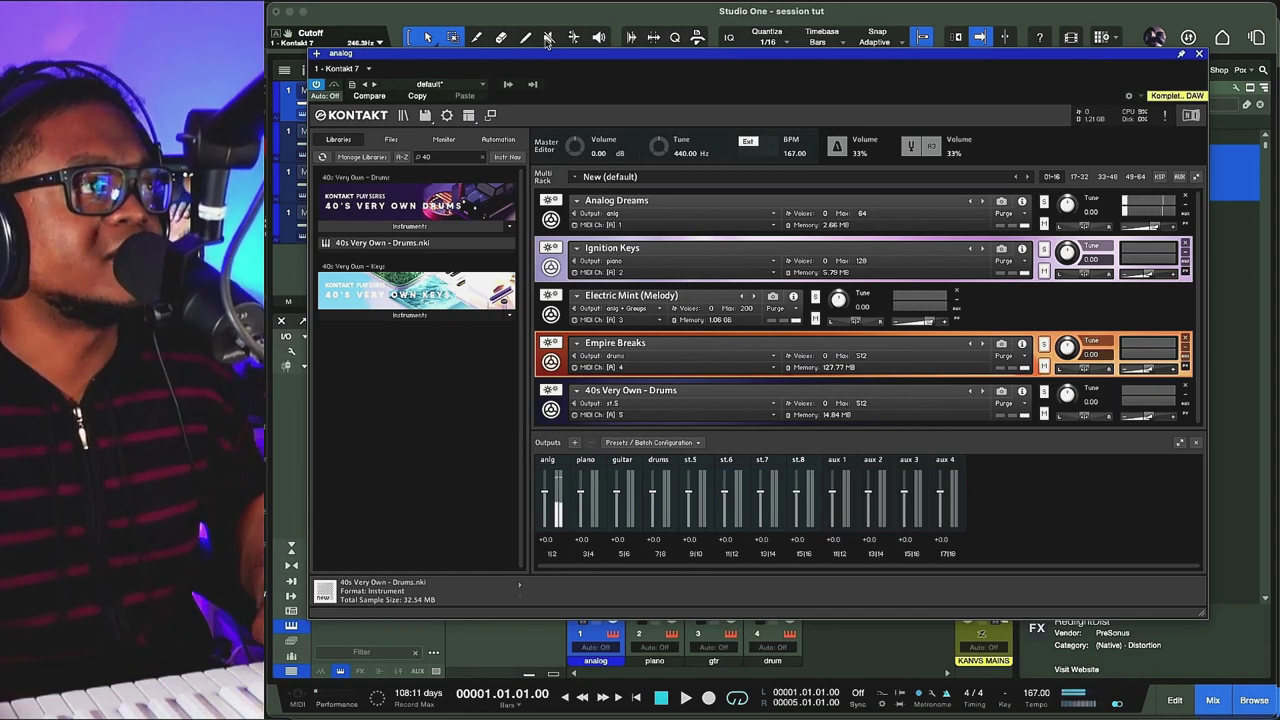
# Step: Duplicate the drums track and set the duplicate's instrument input to Event Input 5
pyautogui.moveTo(545, 62); pyautogui.dragTo(552, 336)
pyautogui.click(519, 242)
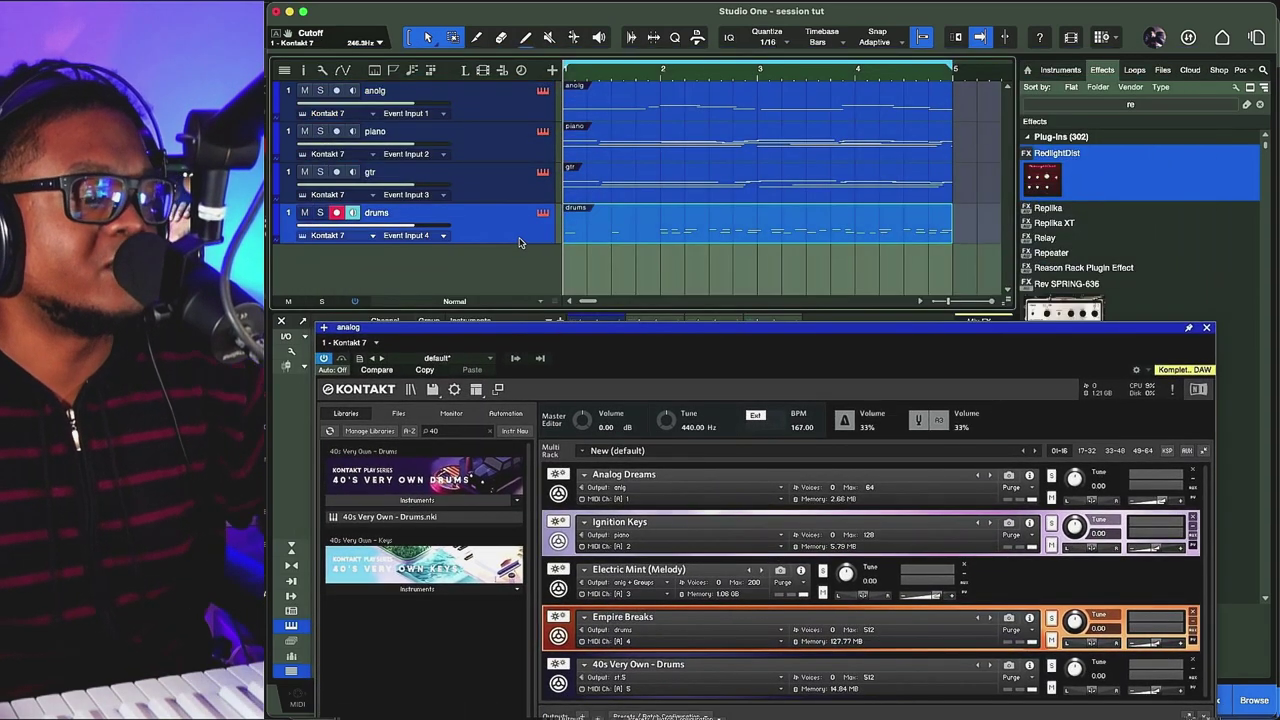
pyautogui.press('super+d')
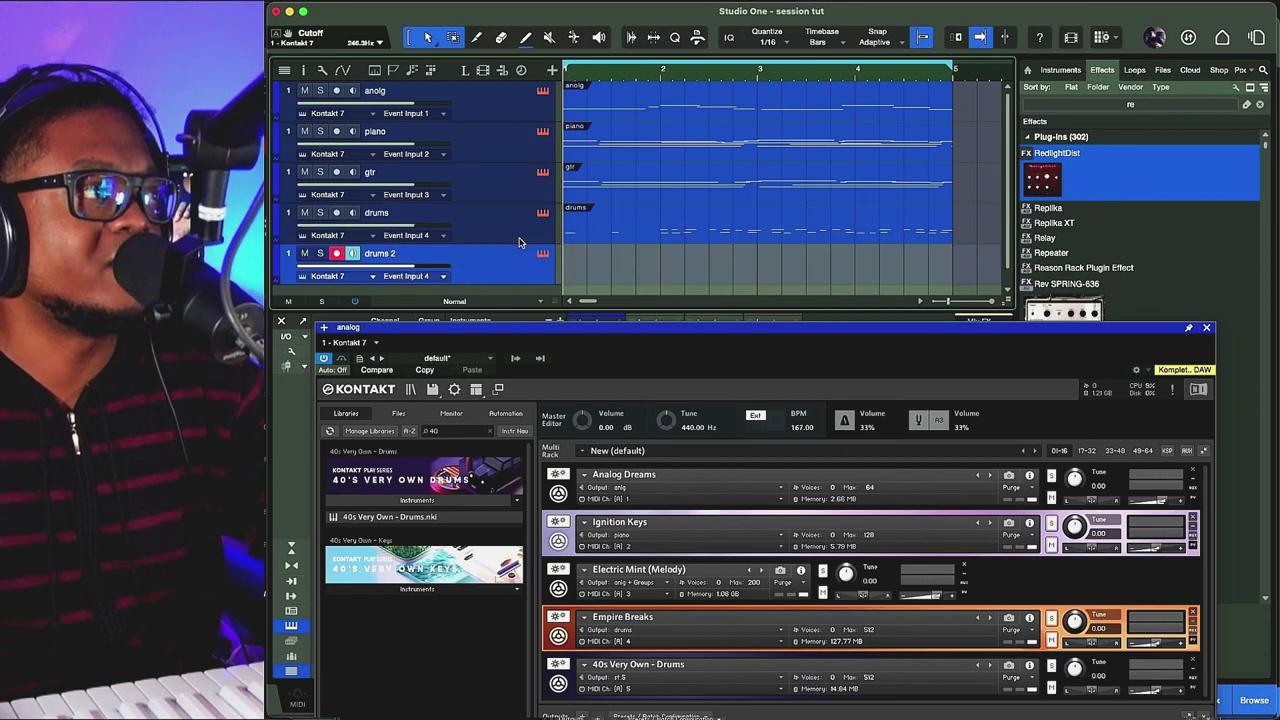
pyautogui.click(438, 276)
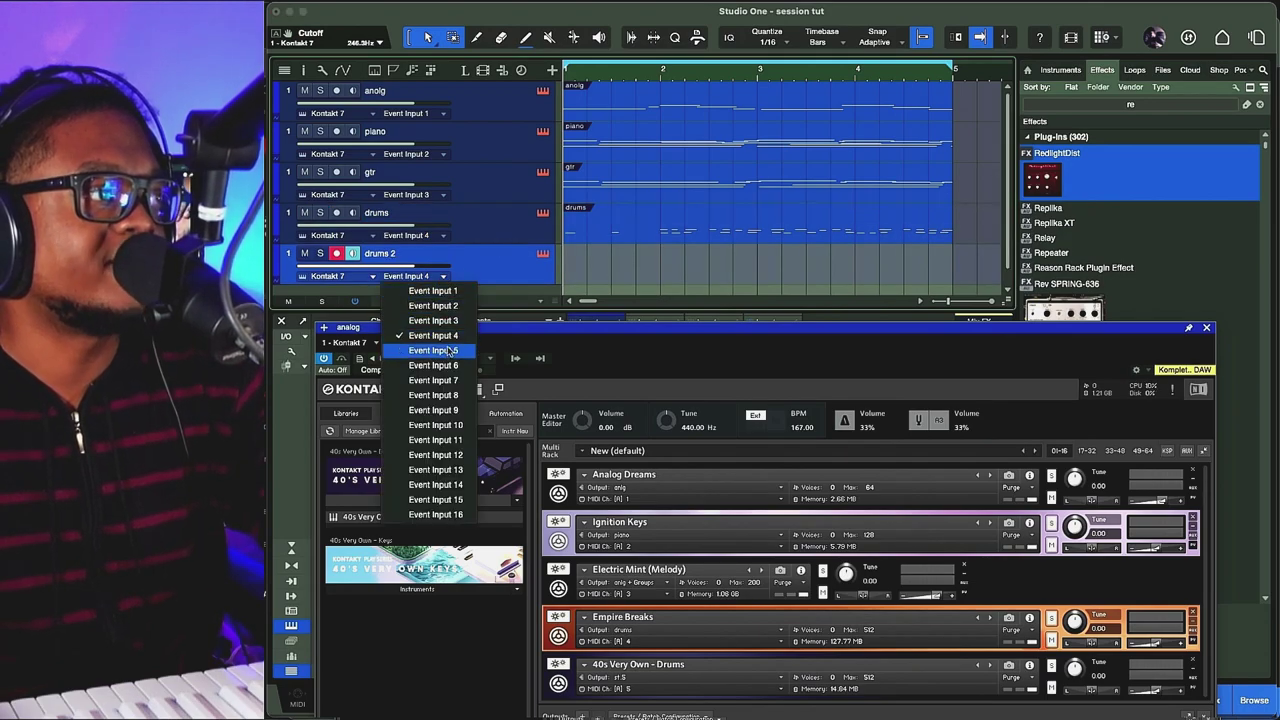
pyautogui.click(449, 350)
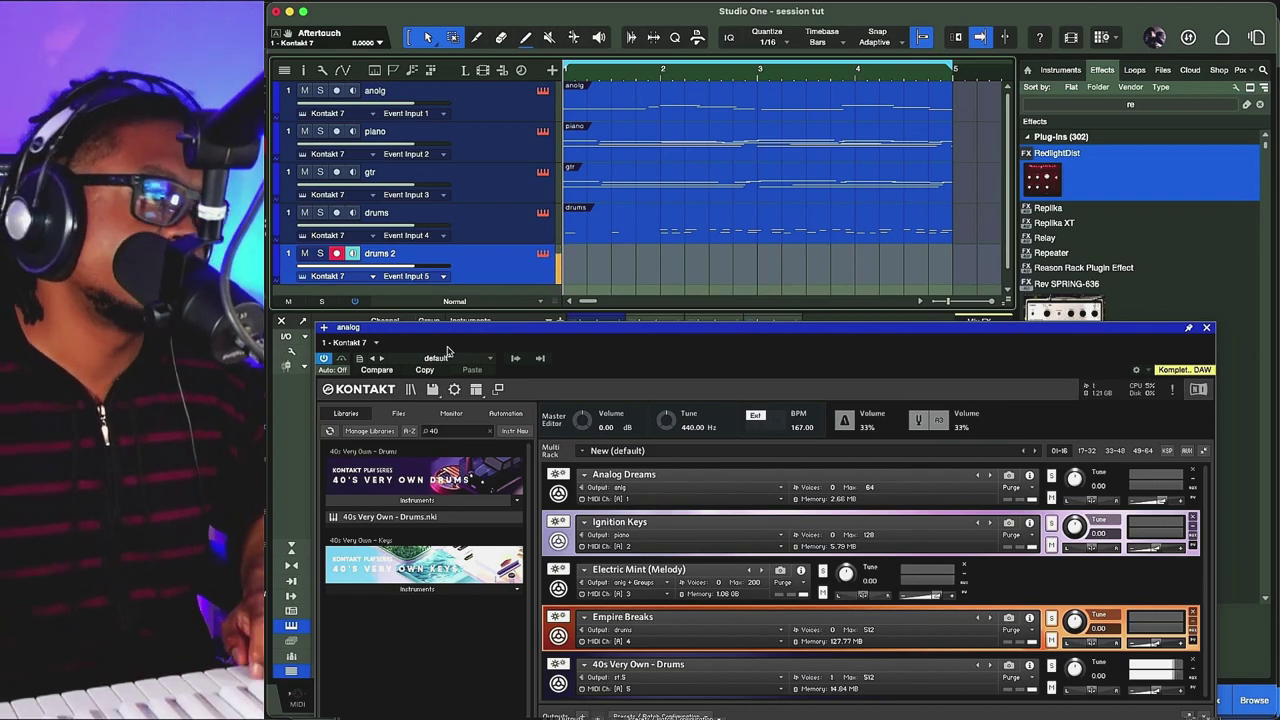
# Step: Enable the Kontakt output KT st.5 to give it its own mixer channel
pyautogui.doubleClick(740, 330)
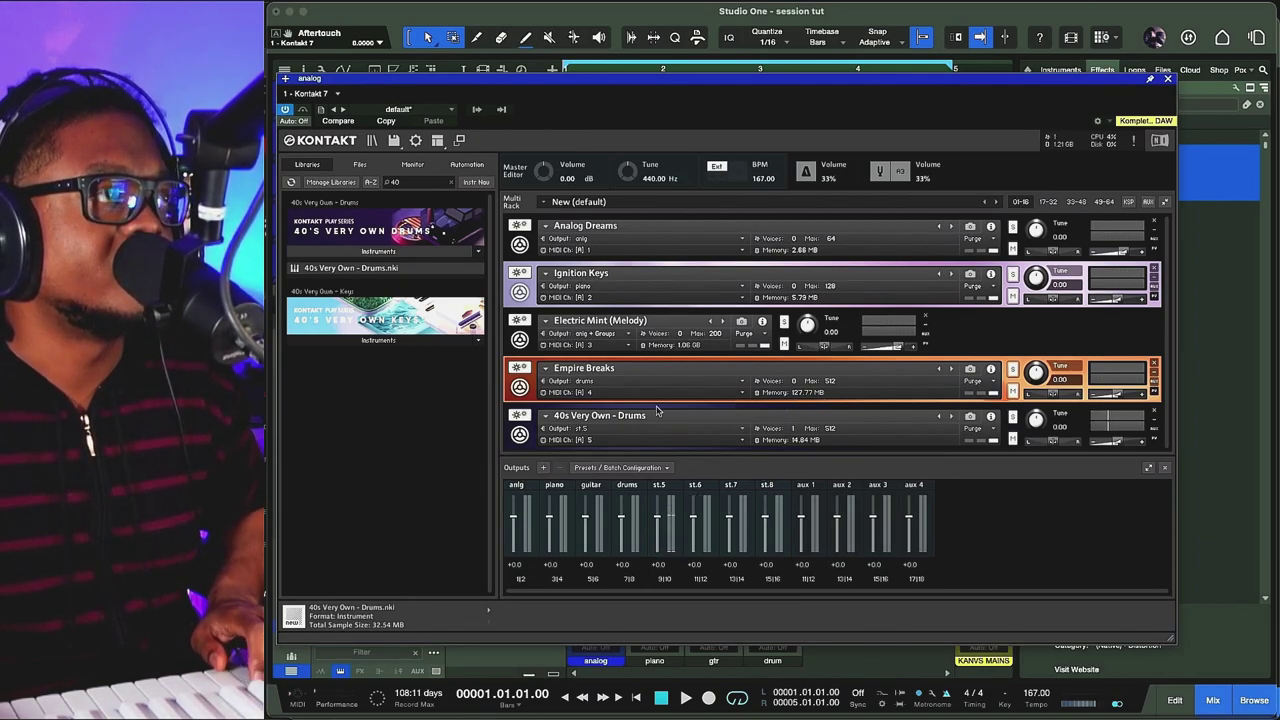
pyautogui.click(474, 111)
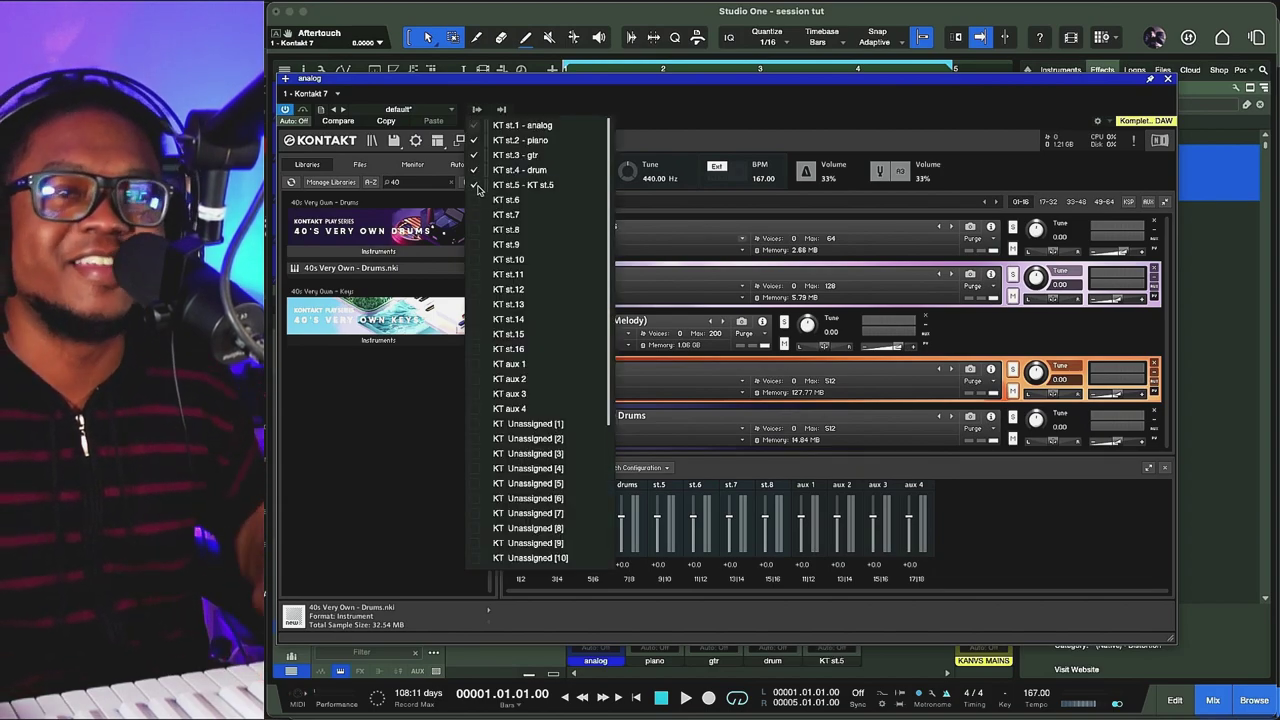
pyautogui.click(506, 185)
pyautogui.click(450, 175)
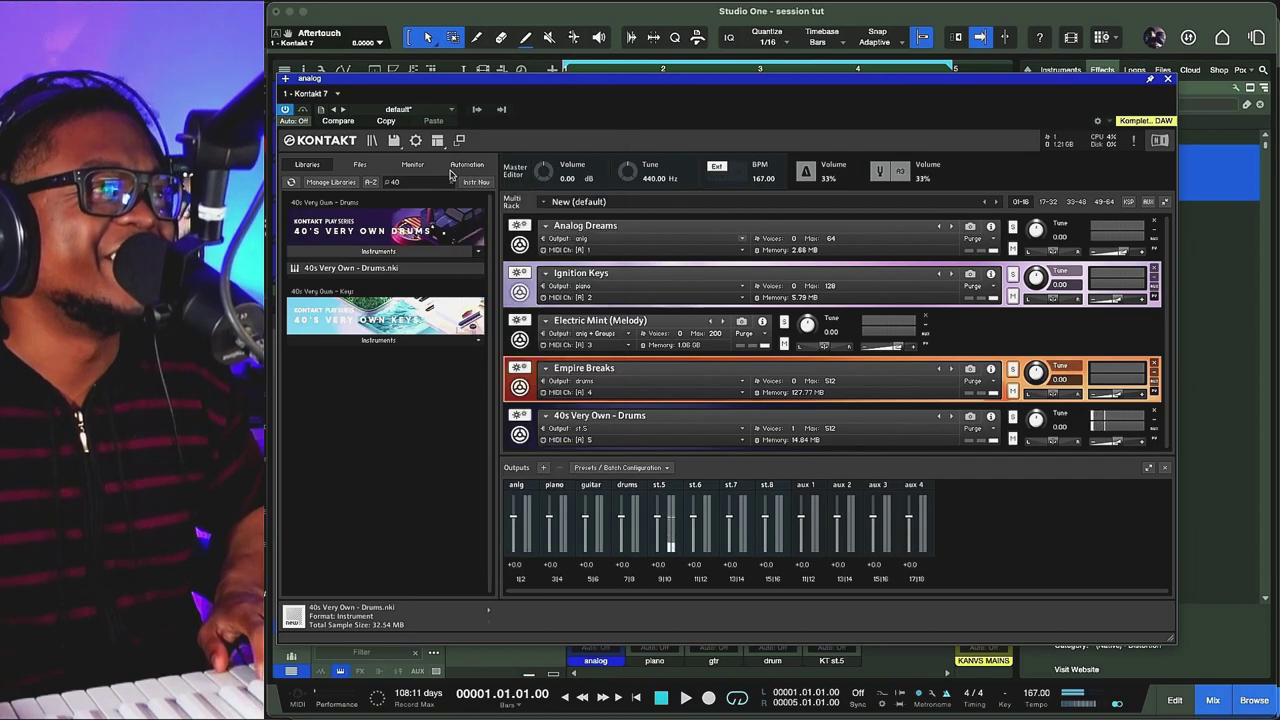
# Step: Enable the Kontakt output KT st.6 and disable it again
pyautogui.click(477, 111)
pyautogui.click(476, 200)
pyautogui.click(476, 214)
pyautogui.click(477, 214)
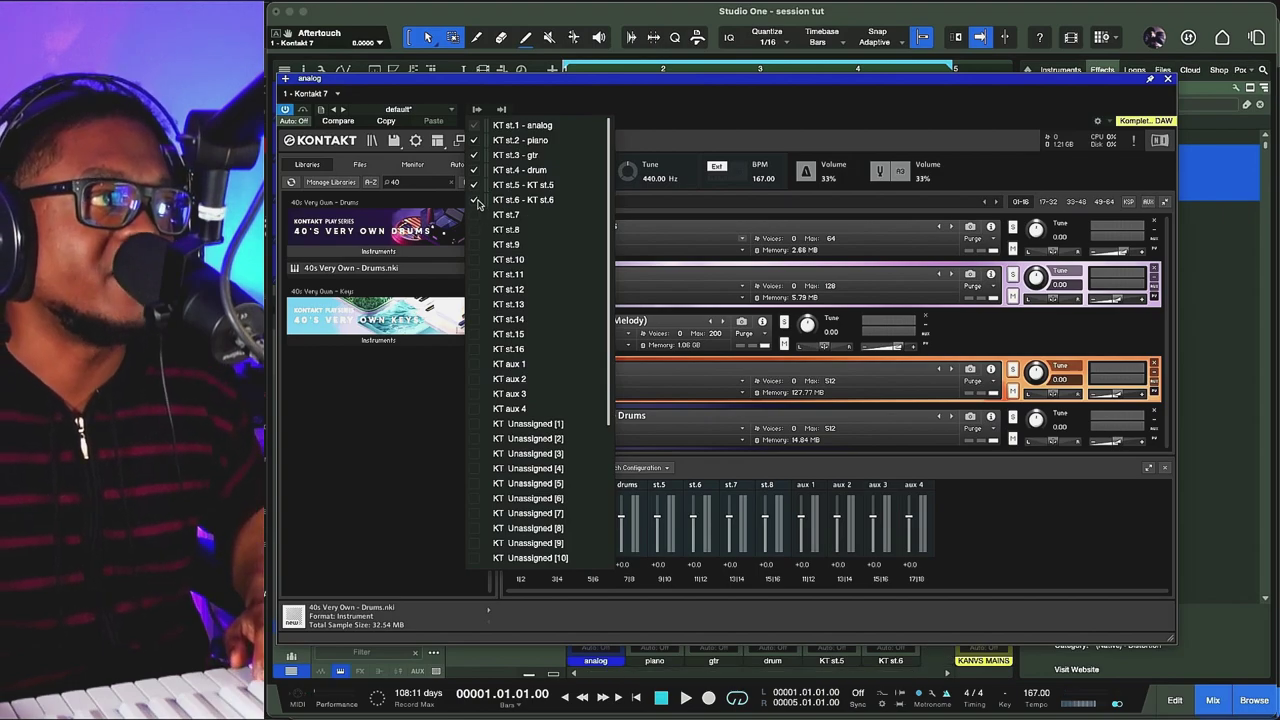
pyautogui.click(477, 200)
# Step: Record a part on the drums 2 track over the loop and close the Kontakt window
pyautogui.click(1170, 83)
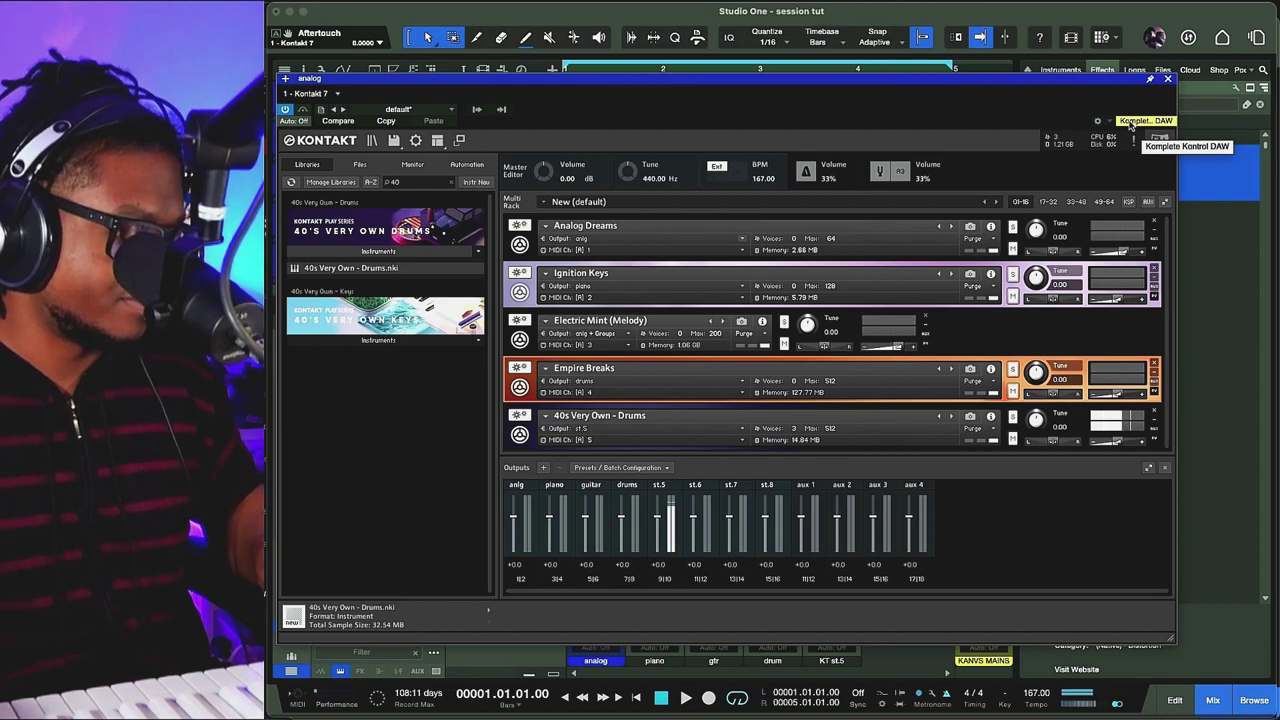
pyautogui.press('space')
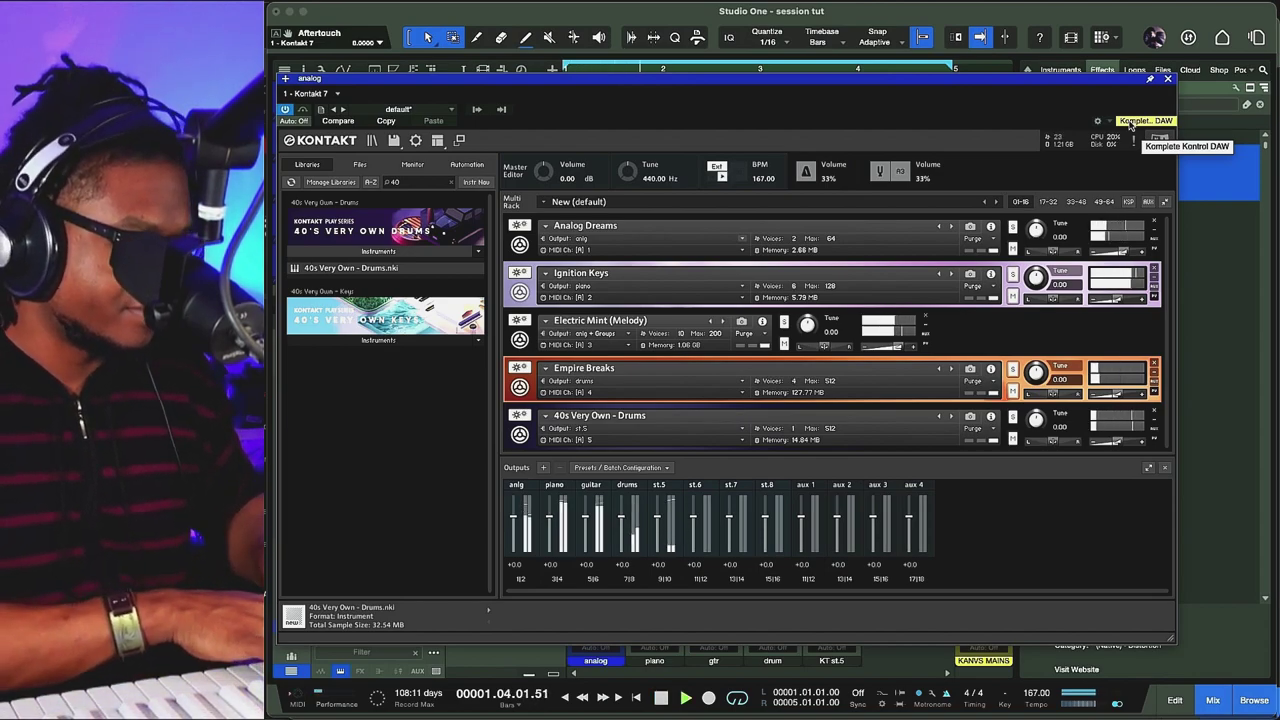
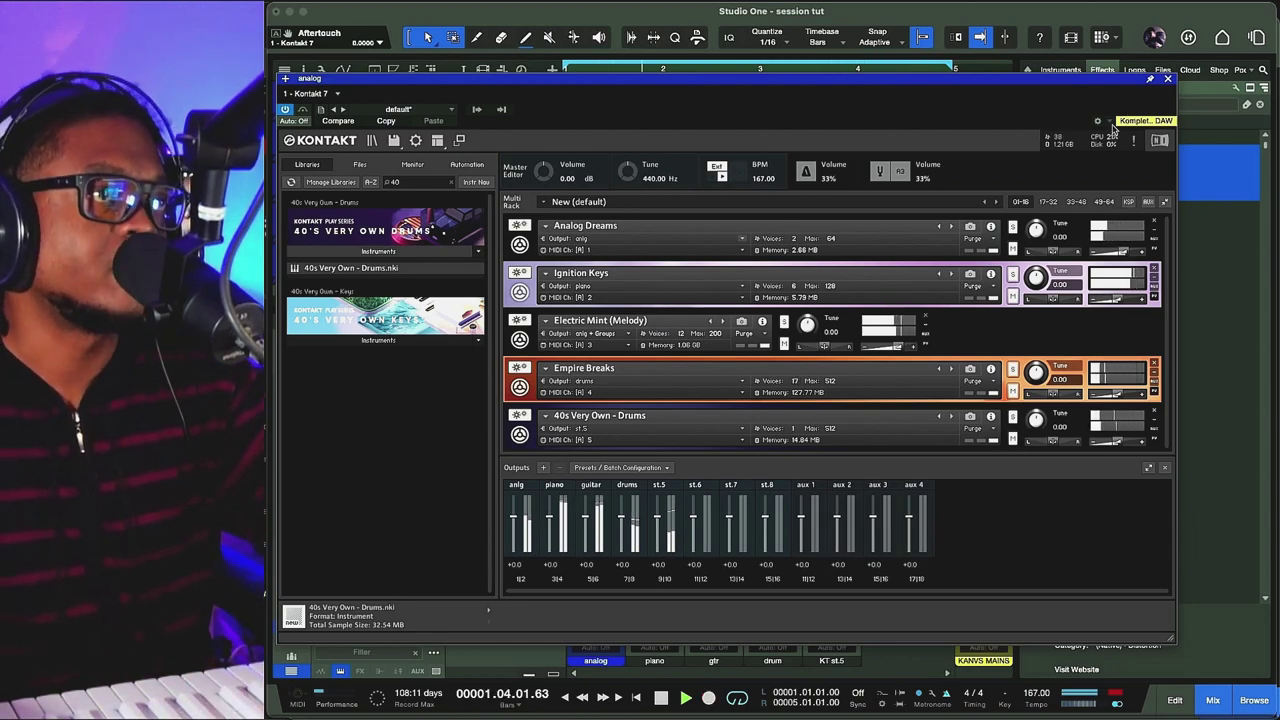
pyautogui.click(1167, 78)
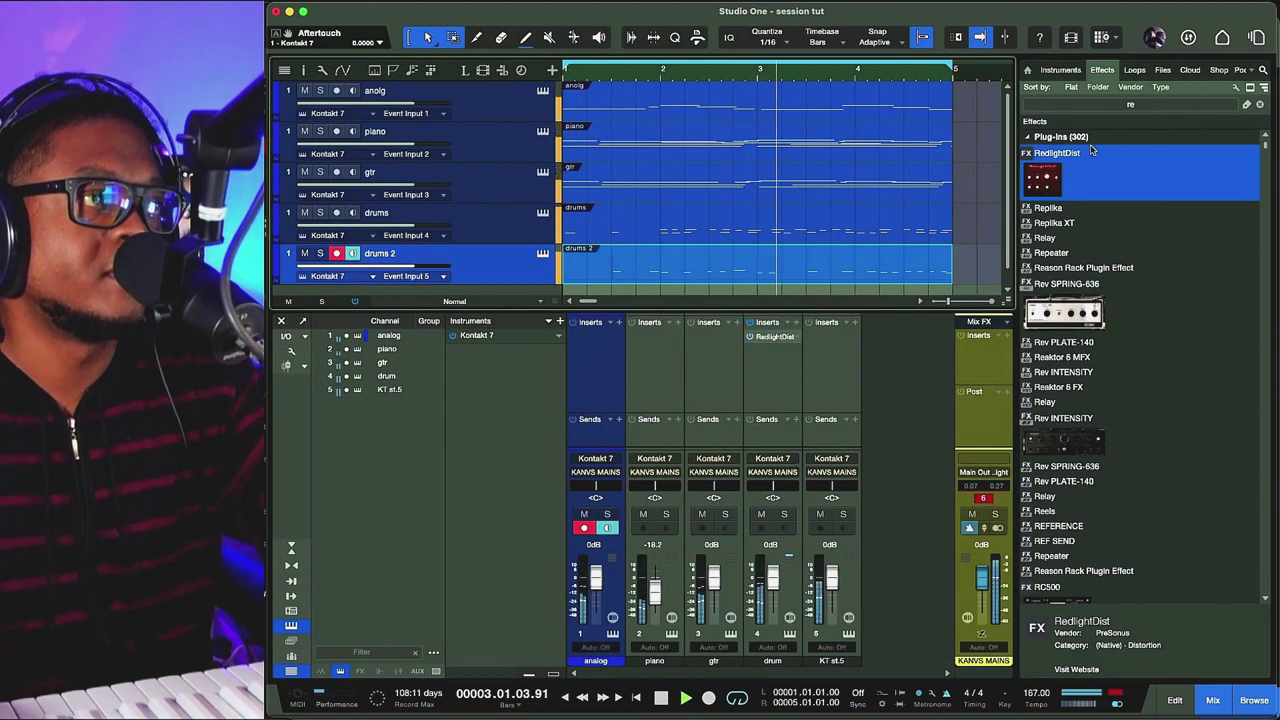
# Step: Open the drums 2 part in the note editor at full width and set its quantize value to 1/8
pyautogui.doubleClick(930, 276)
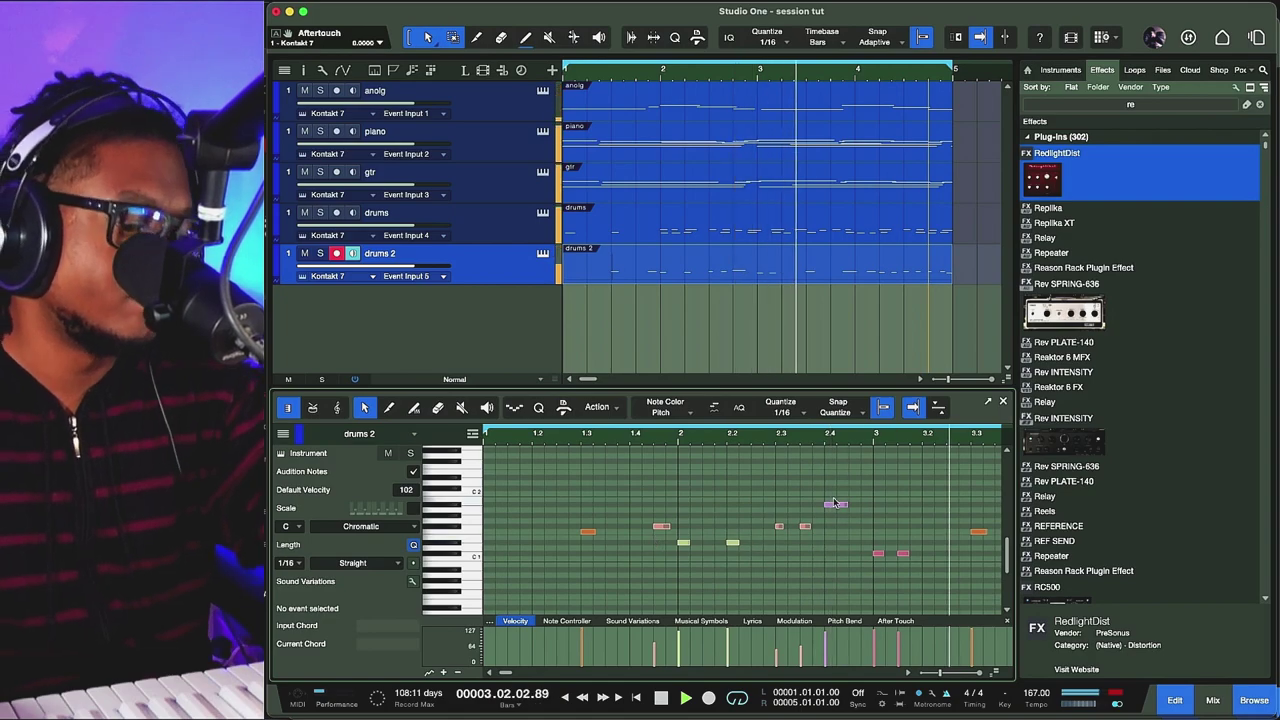
pyautogui.press('F5')
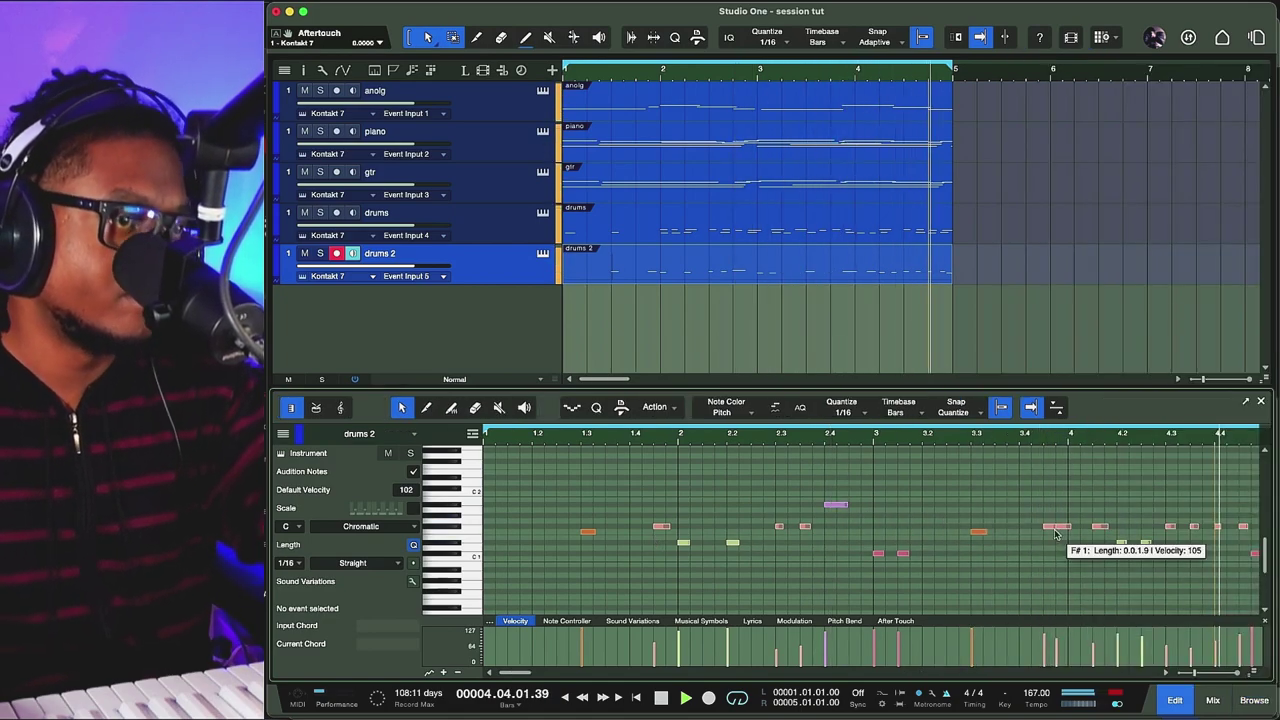
pyautogui.click(843, 412)
pyautogui.click(938, 437)
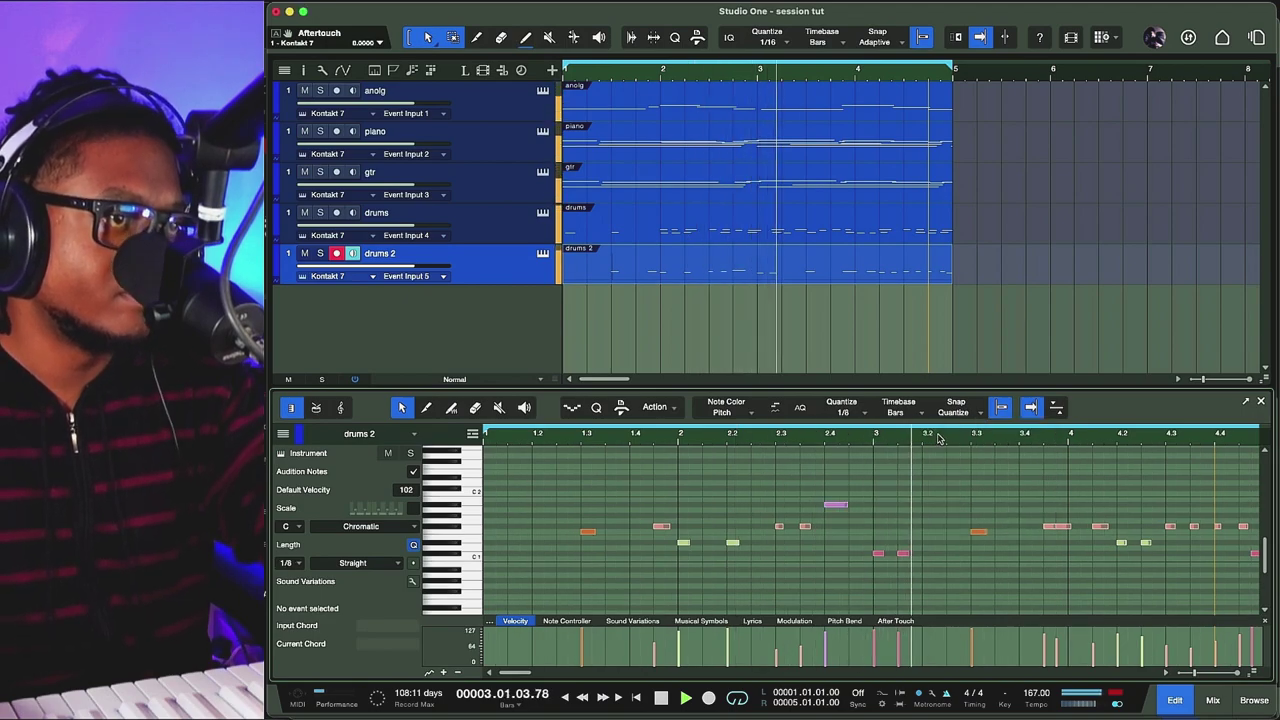
# Step: Show the music editing actions in an enlarged note editor and delete double notes among all drums 2 notes
pyautogui.click(624, 407)
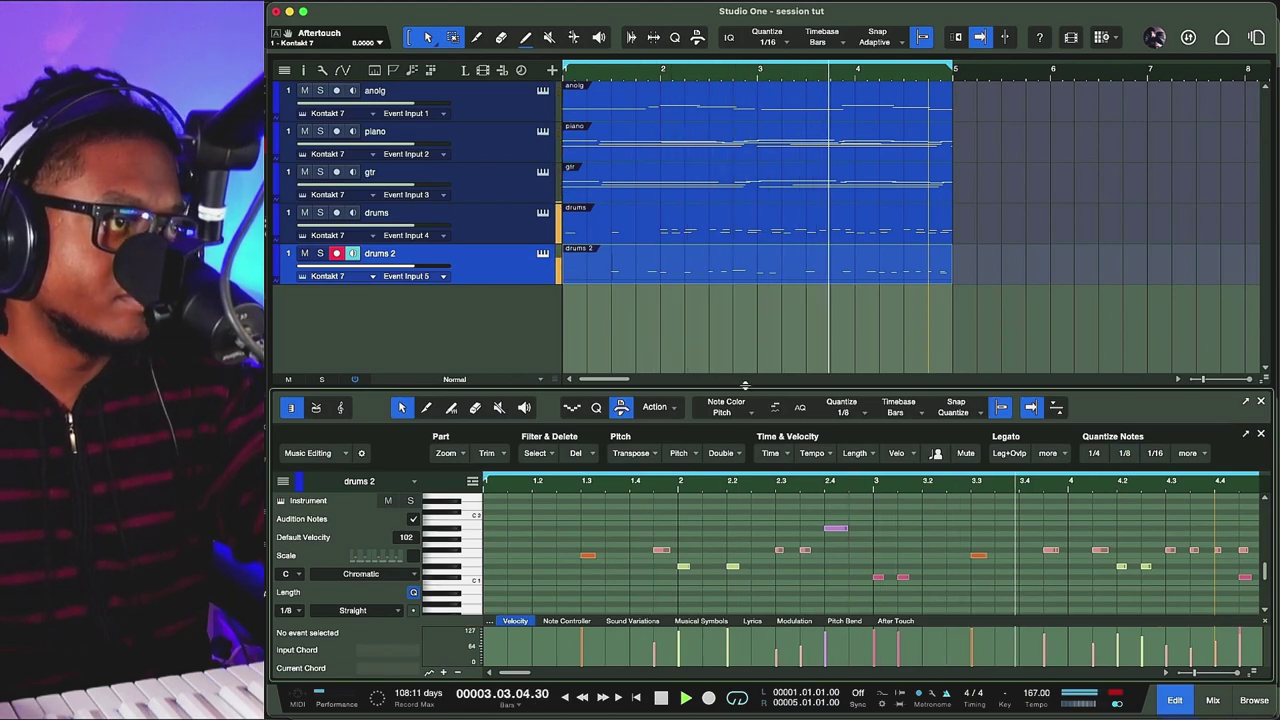
pyautogui.moveTo(744, 389); pyautogui.dragTo(744, 238)
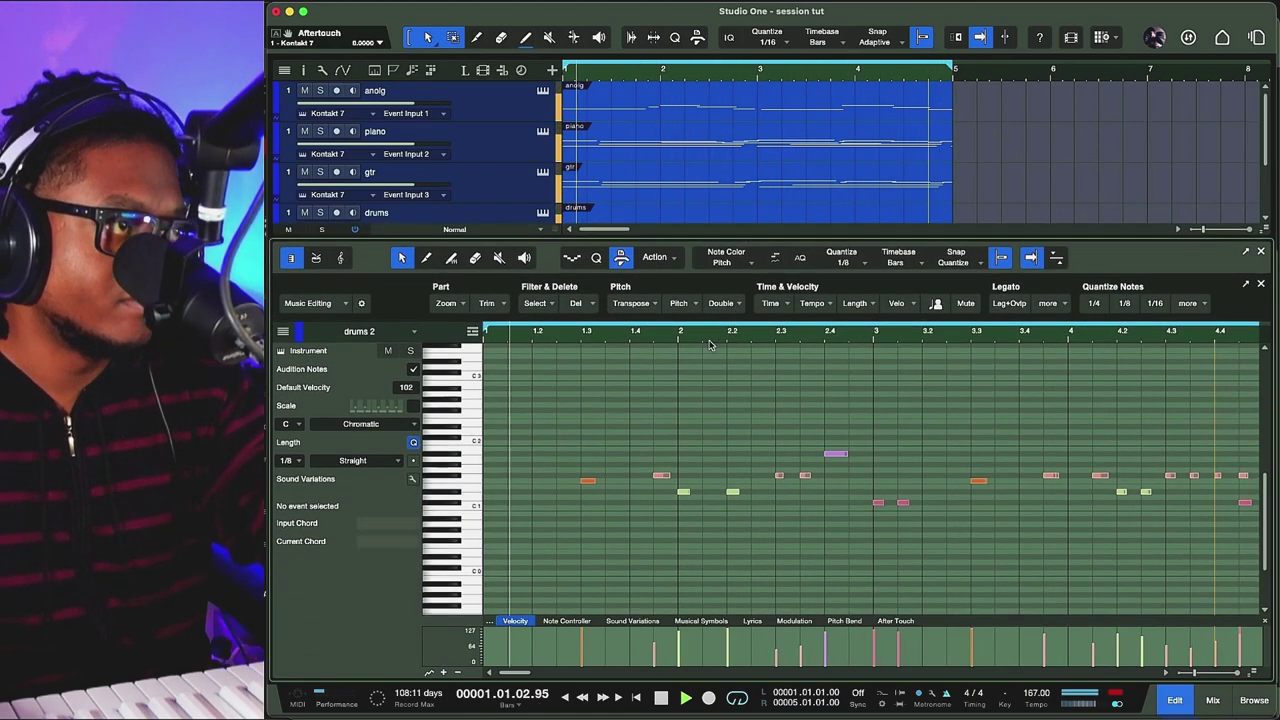
pyautogui.press('super+a')
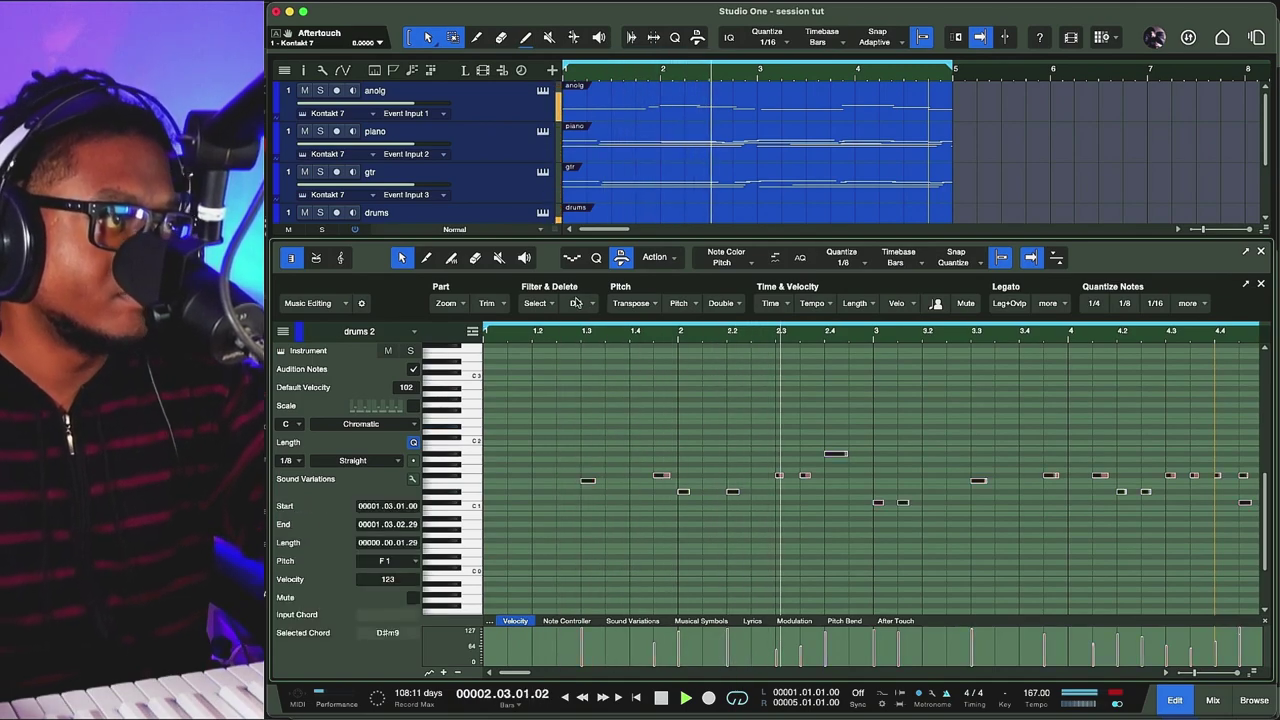
pyautogui.click(578, 303)
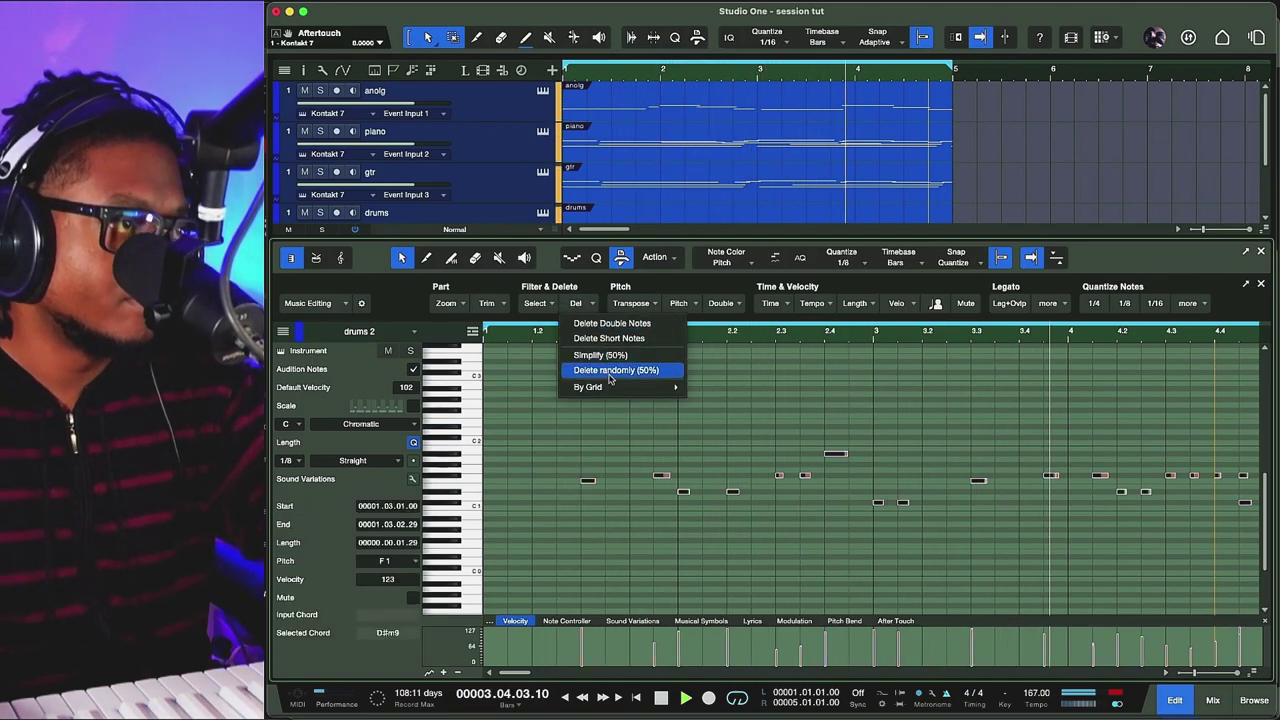
pyautogui.click(608, 323)
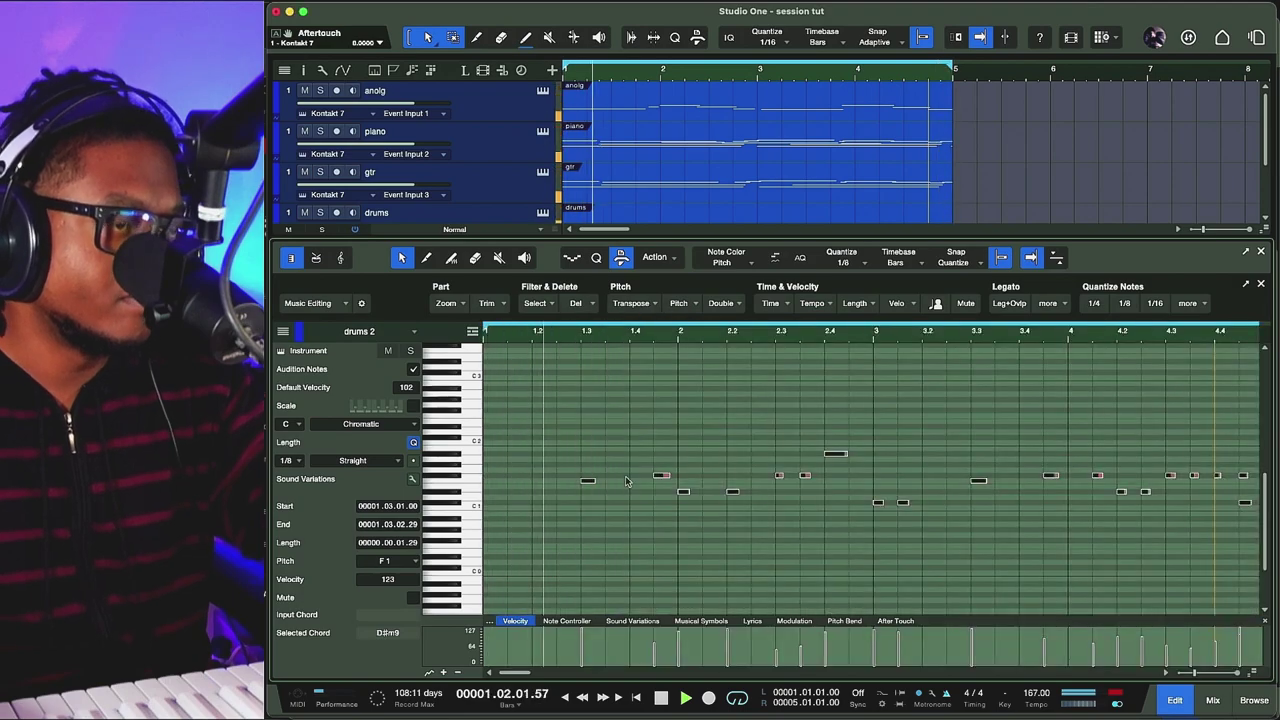
# Step: Move the first drums 2 note to pitch C# 1 at the start of bar 1
pyautogui.click(588, 495)
pyautogui.moveTo(588, 485); pyautogui.dragTo(495, 505)
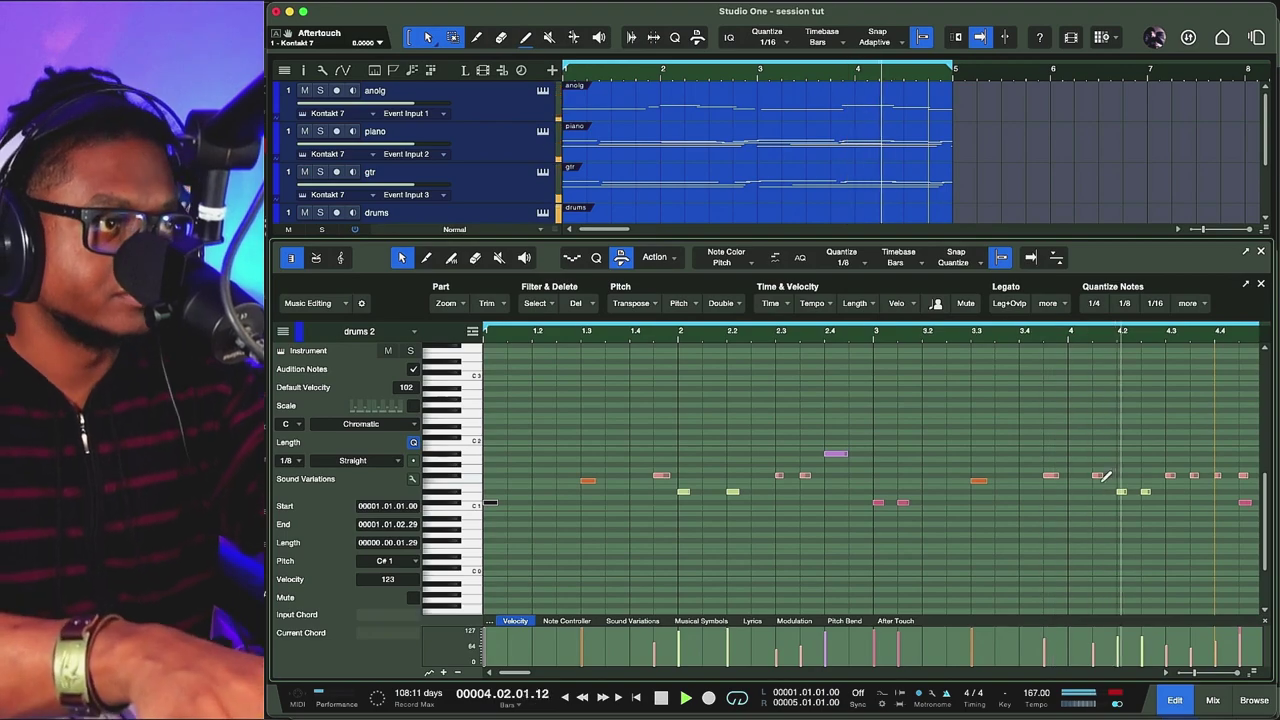
pyautogui.press('w')
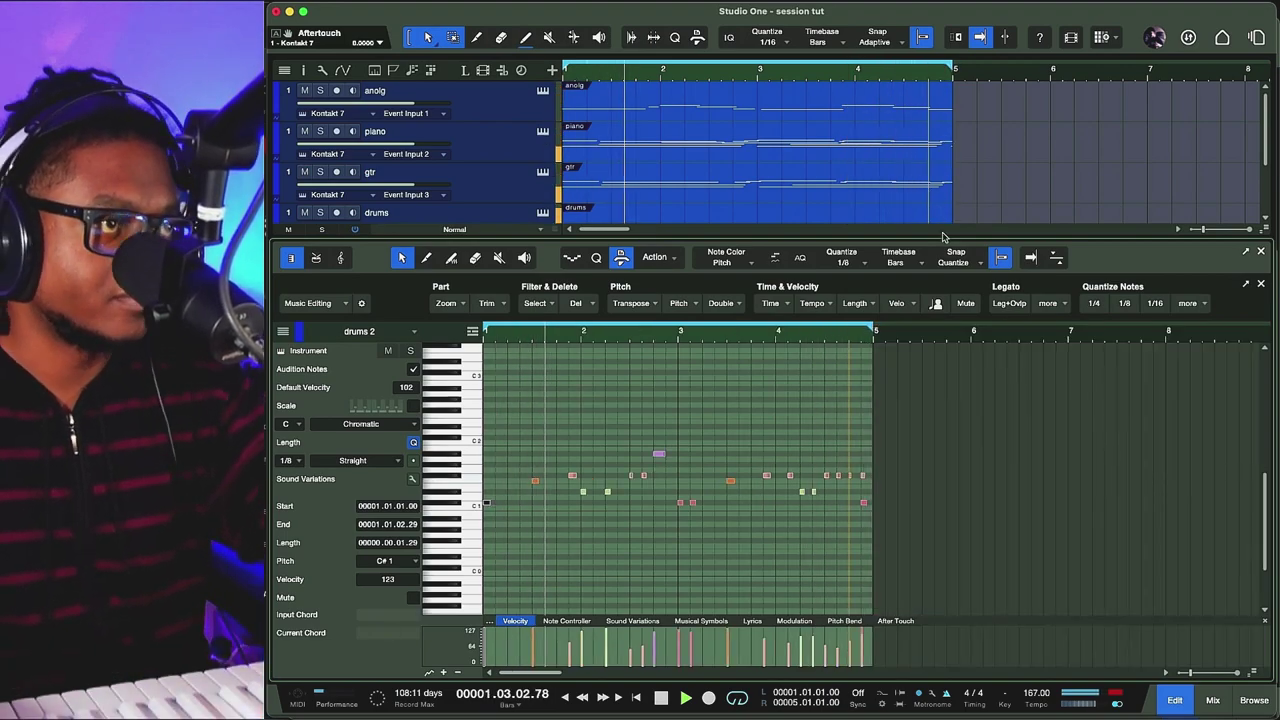
# Step: Replace the note editor with the mixer, play the loop and raise the KT st.5 fader to +3.5 dB
pyautogui.moveTo(951, 244); pyautogui.dragTo(1003, 524)
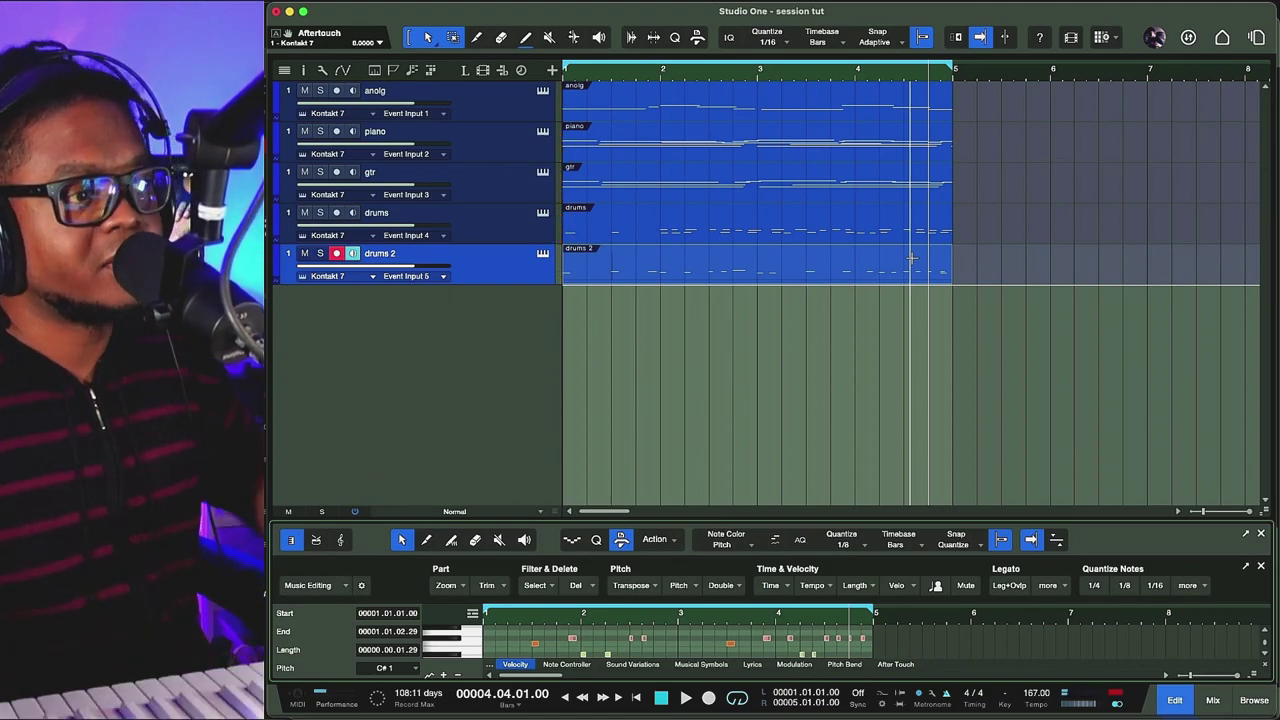
pyautogui.press('F3')
pyautogui.press('space')
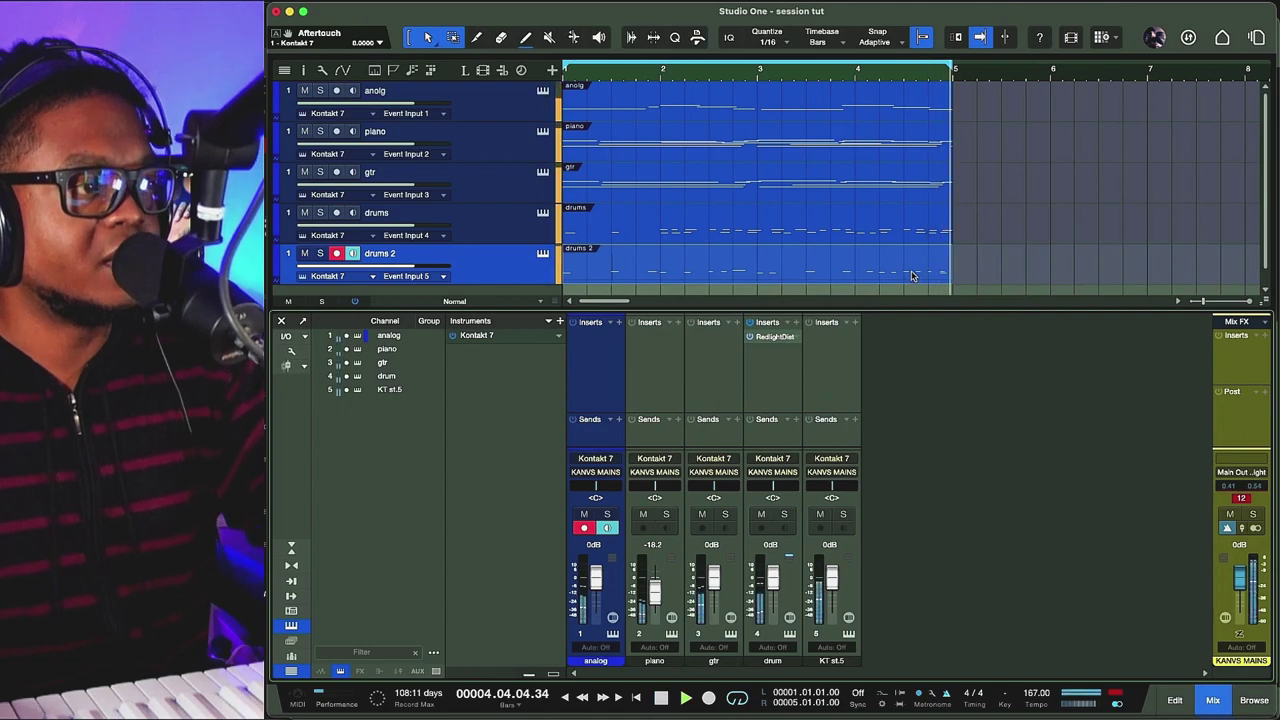
pyautogui.moveTo(831, 578)
pyautogui.mouseDown()
pyautogui.moveTo(840, 598)
pyautogui.moveTo(840, 577)
pyautogui.mouseUp()
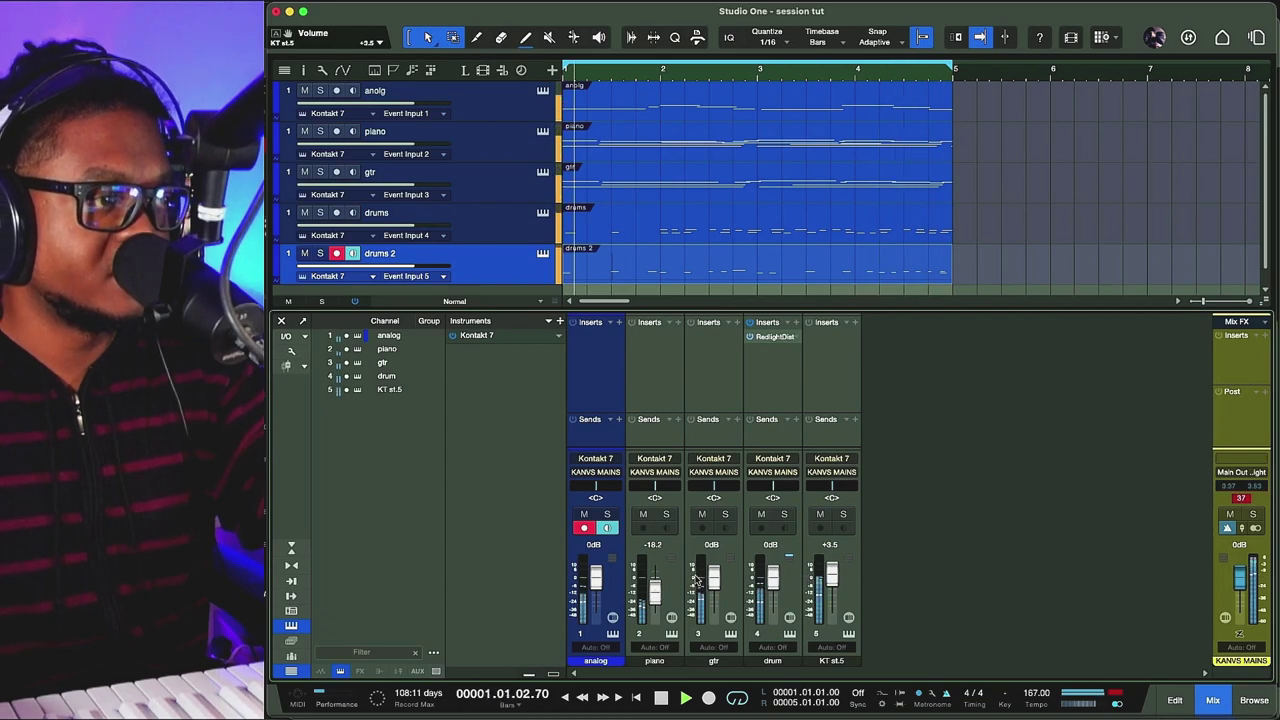
# Step: Select all tracks and lower their faders together, bringing the analog channel to -8.9 dB
pyautogui.press('super+a')
pyautogui.moveTo(596, 584); pyautogui.dragTo(596, 600)
# Step: Balance the individual channel levels: drum at -18.2 dB, gtr at -4.3 dB and KT st.5 at -13.0 dB
pyautogui.click(831, 588)
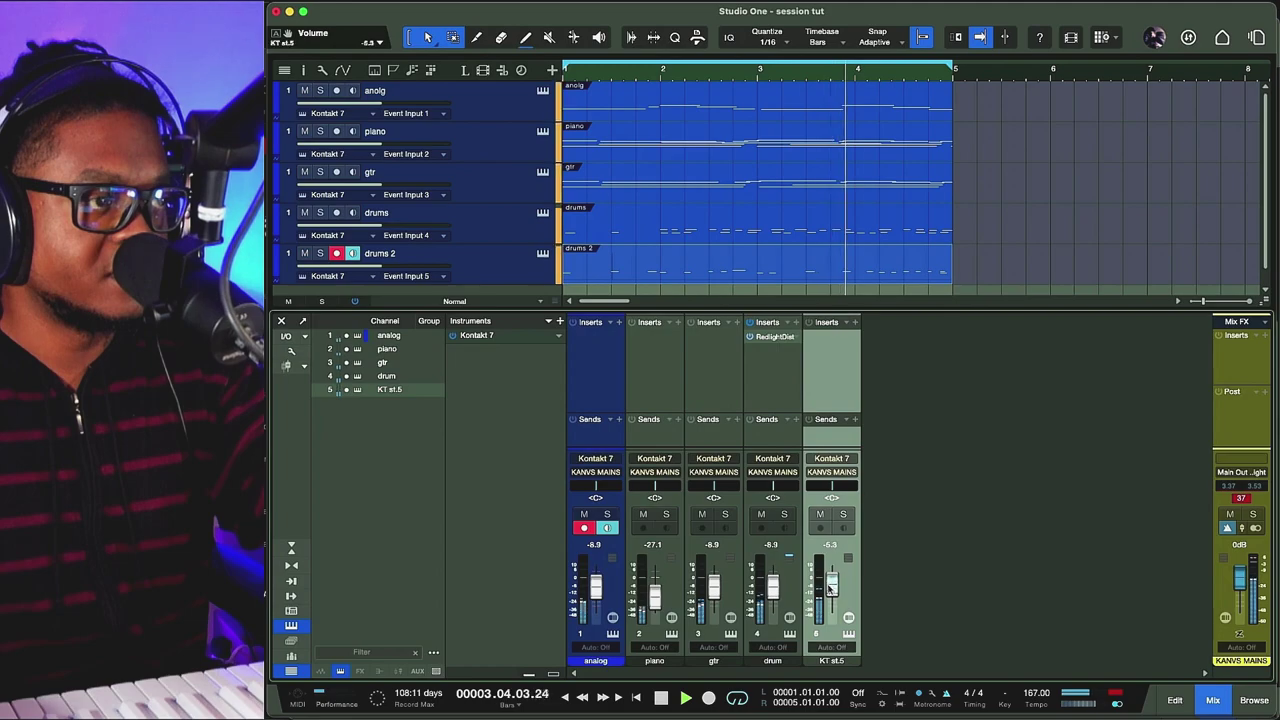
pyautogui.moveTo(829, 597); pyautogui.dragTo(715, 587)
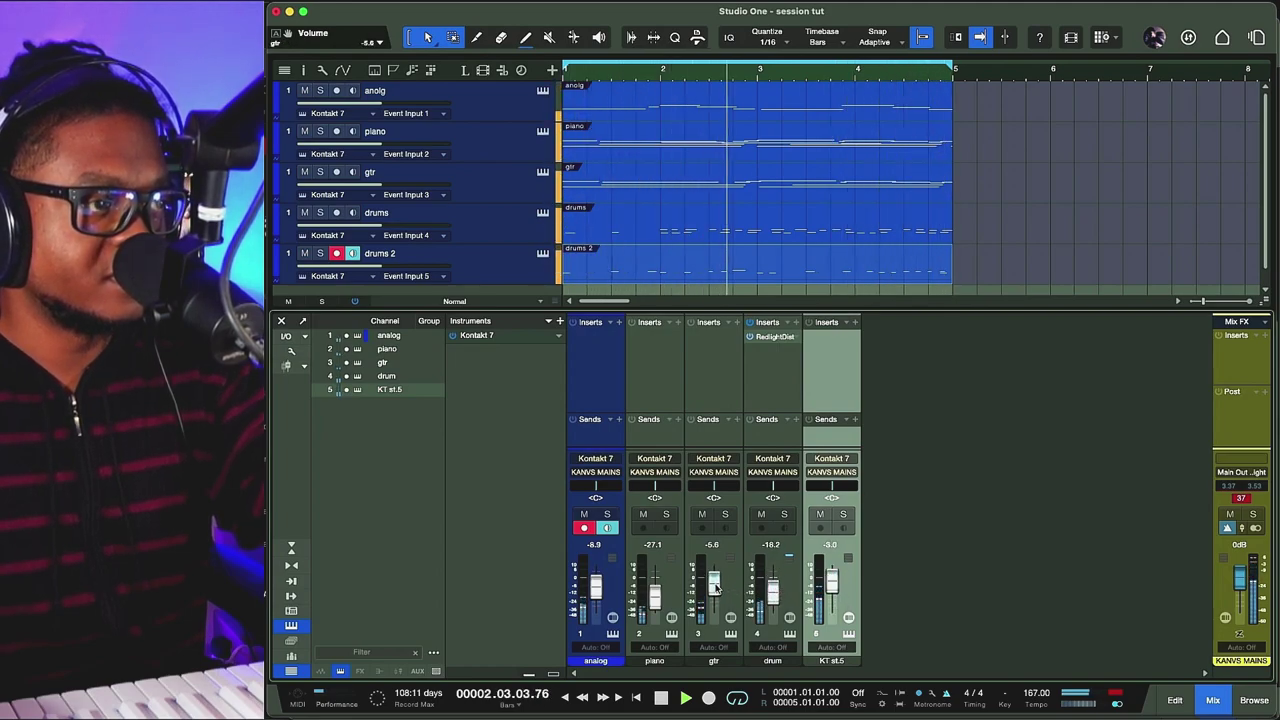
pyautogui.moveTo(831, 581); pyautogui.dragTo(831, 591)
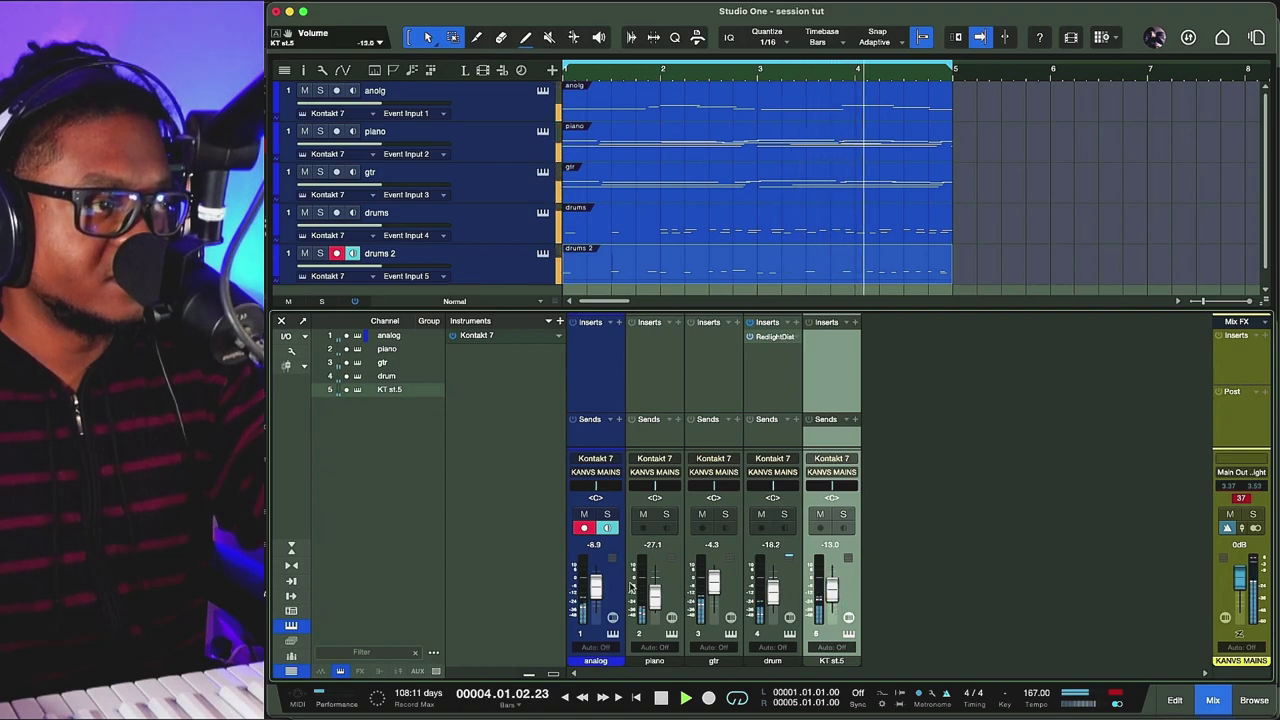
# Step: Raise the faders of piano to -9.5 dB, analog to -1.1 dB, drum to -6.9 dB and KT st.5 to -4.3 dB
pyautogui.moveTo(653, 600); pyautogui.dragTo(655, 591)
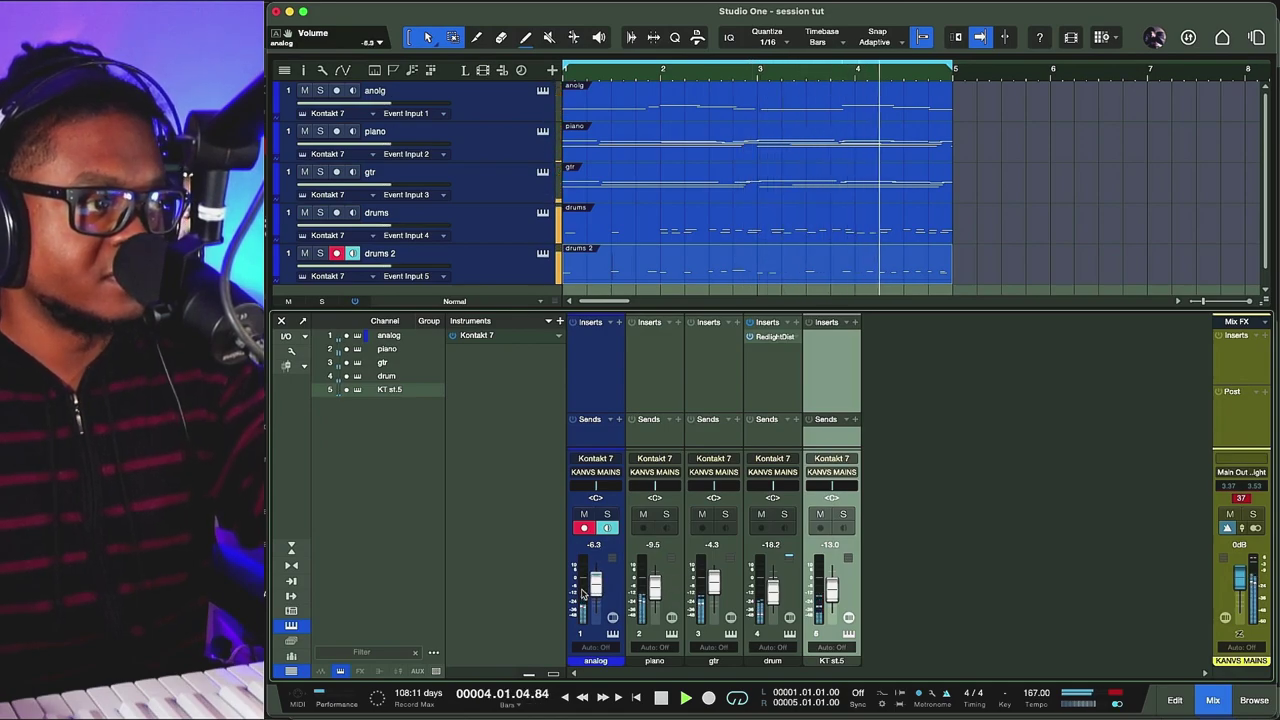
pyautogui.moveTo(595, 588); pyautogui.dragTo(594, 580)
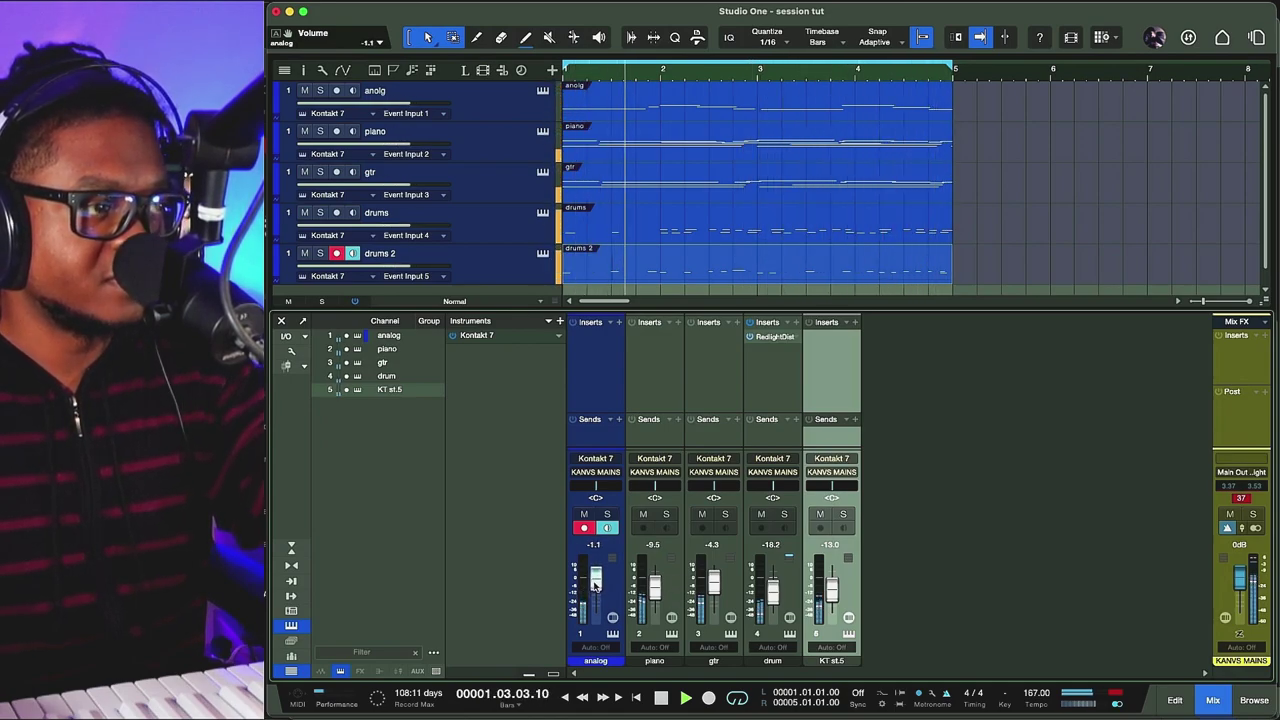
pyautogui.moveTo(770, 597); pyautogui.dragTo(832, 583)
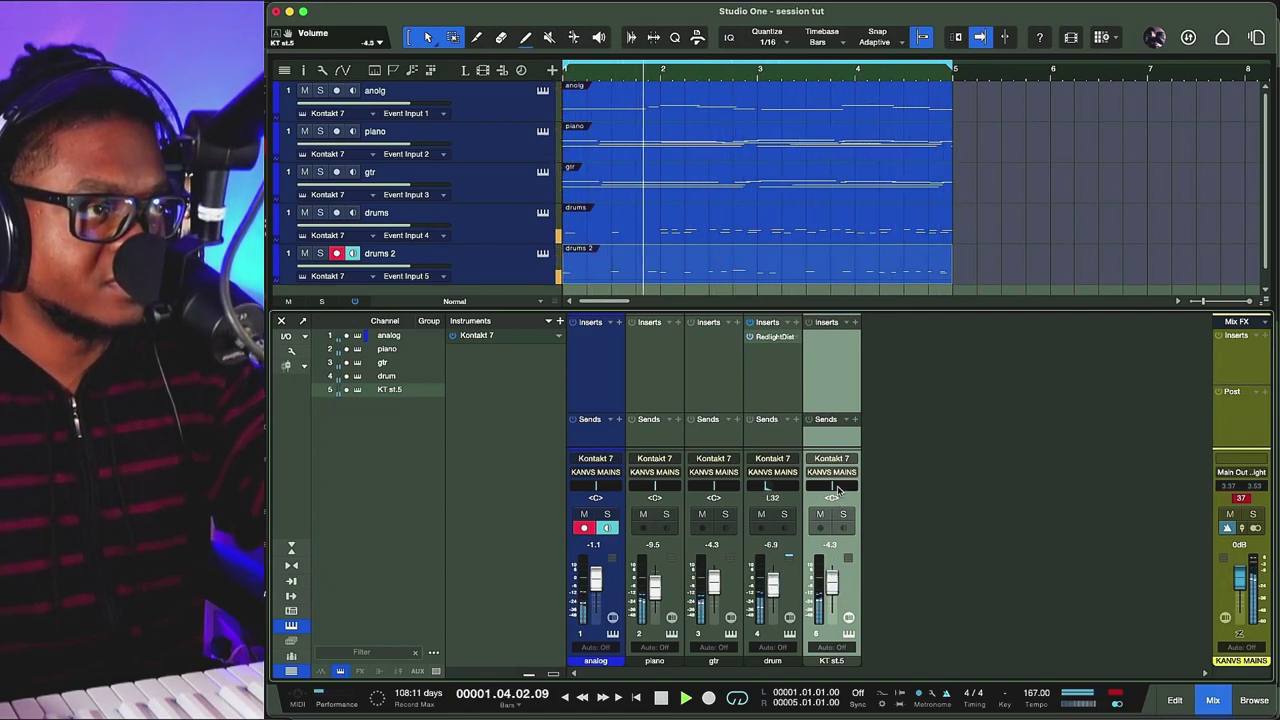
# Step: Pan drum to L32 and KT st.5 to R53, trim the KT st.5 fader to -5.6 dB and stop playback
pyautogui.moveTo(838, 489); pyautogui.dragTo(842, 531)
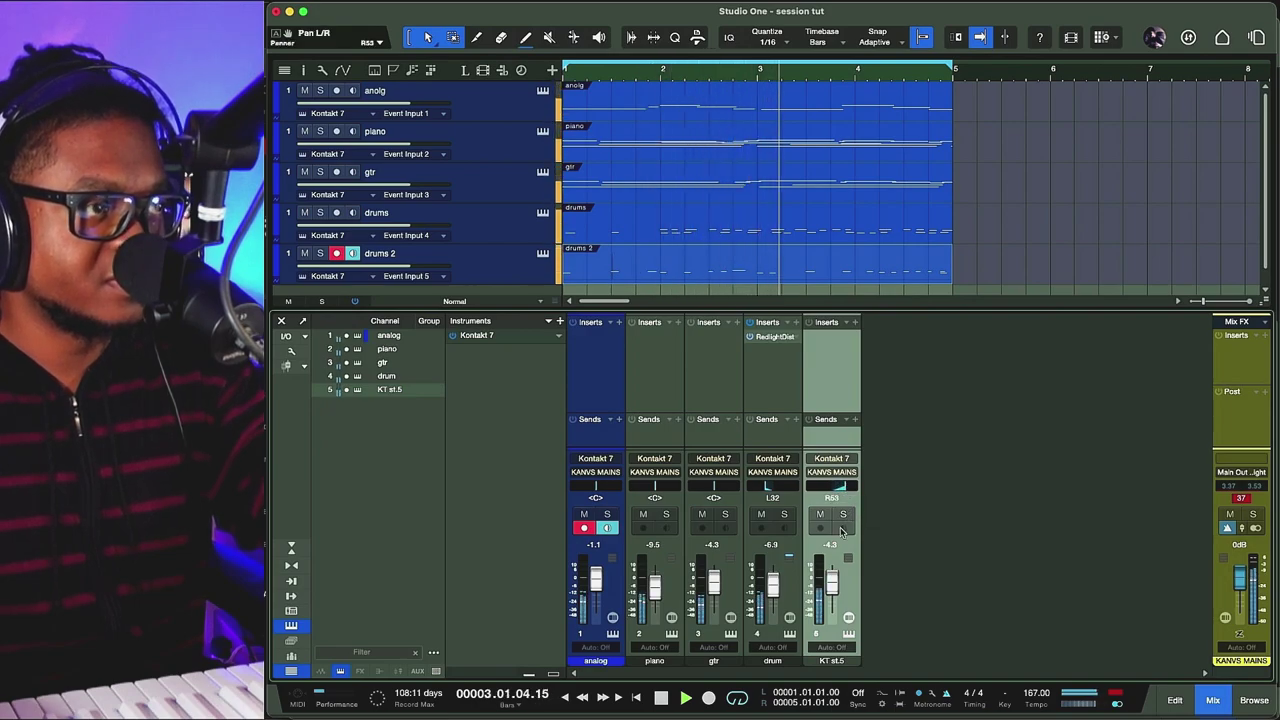
pyautogui.moveTo(836, 581); pyautogui.dragTo(837, 584)
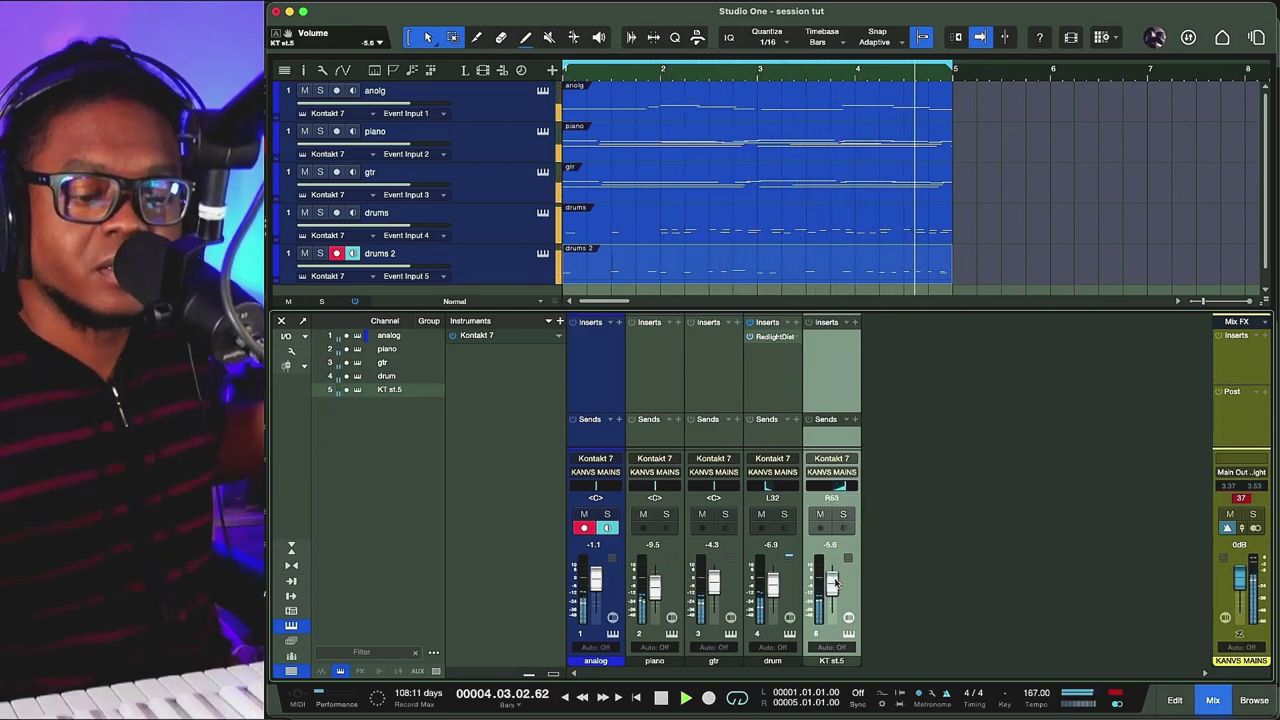
pyautogui.press('space')
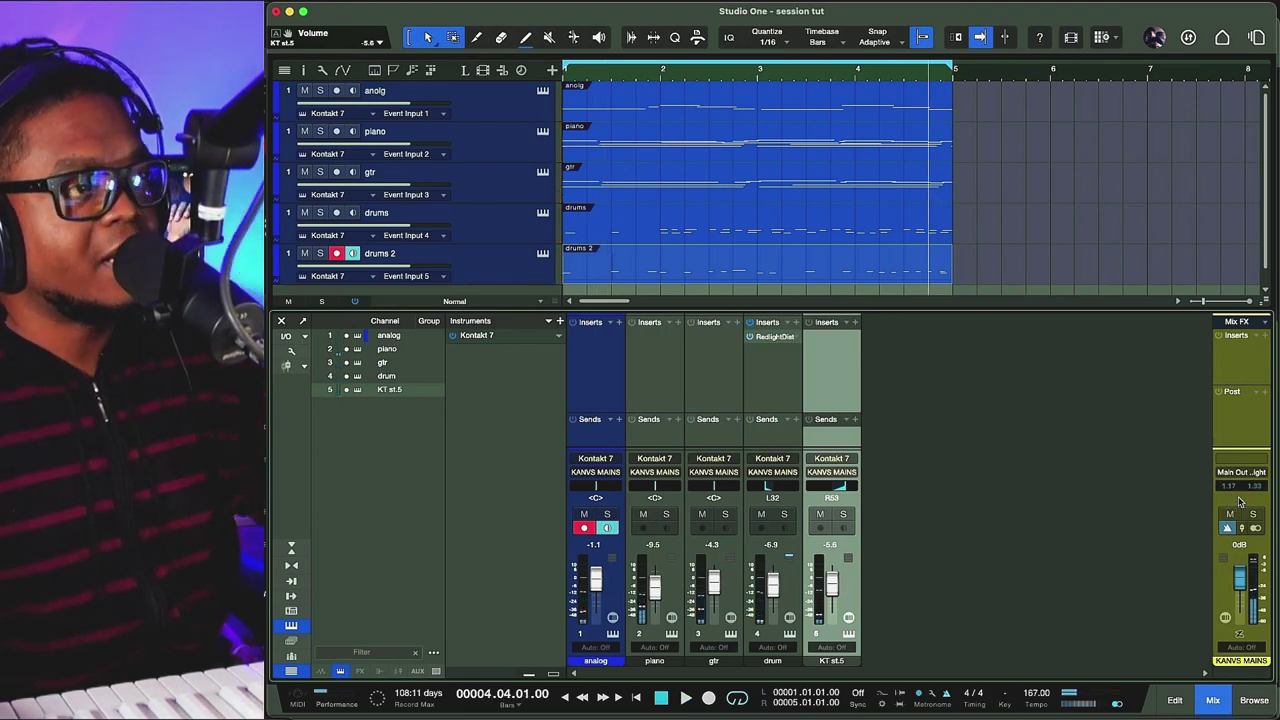
# Step: Hide the mixer and bounce the drums 2 event to a new audio track
pyautogui.press('F3')
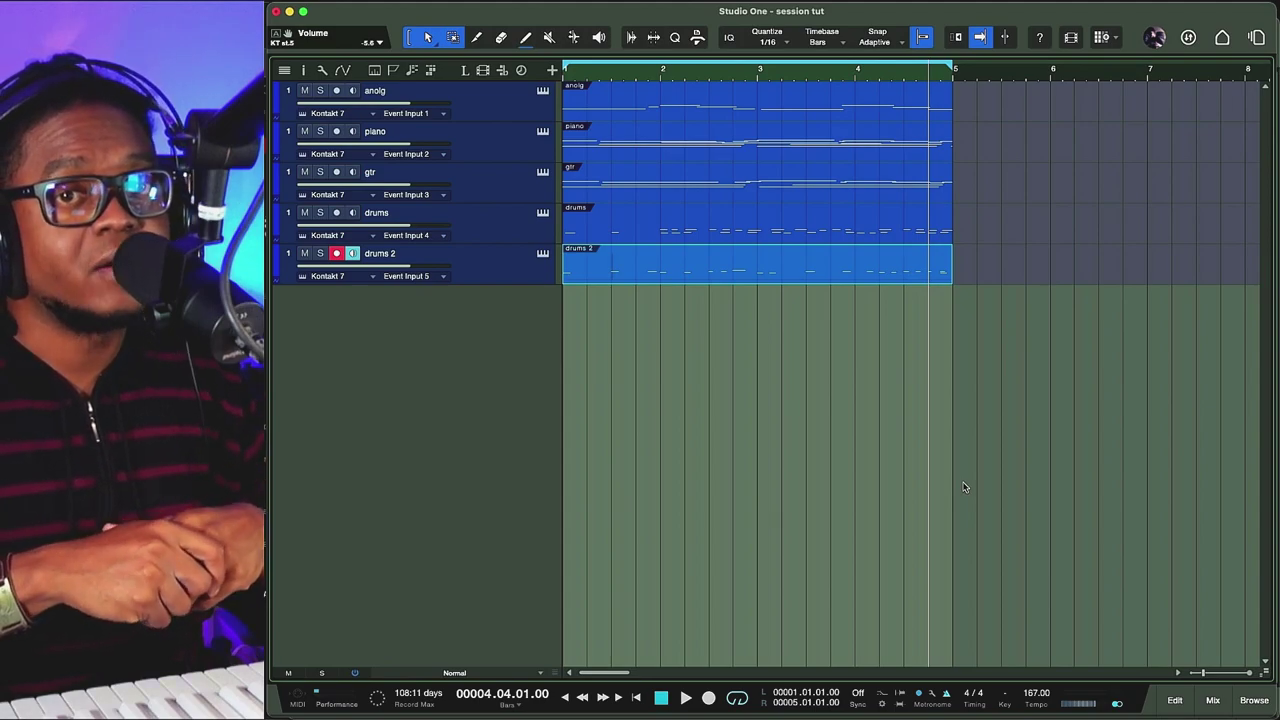
pyautogui.click(886, 279)
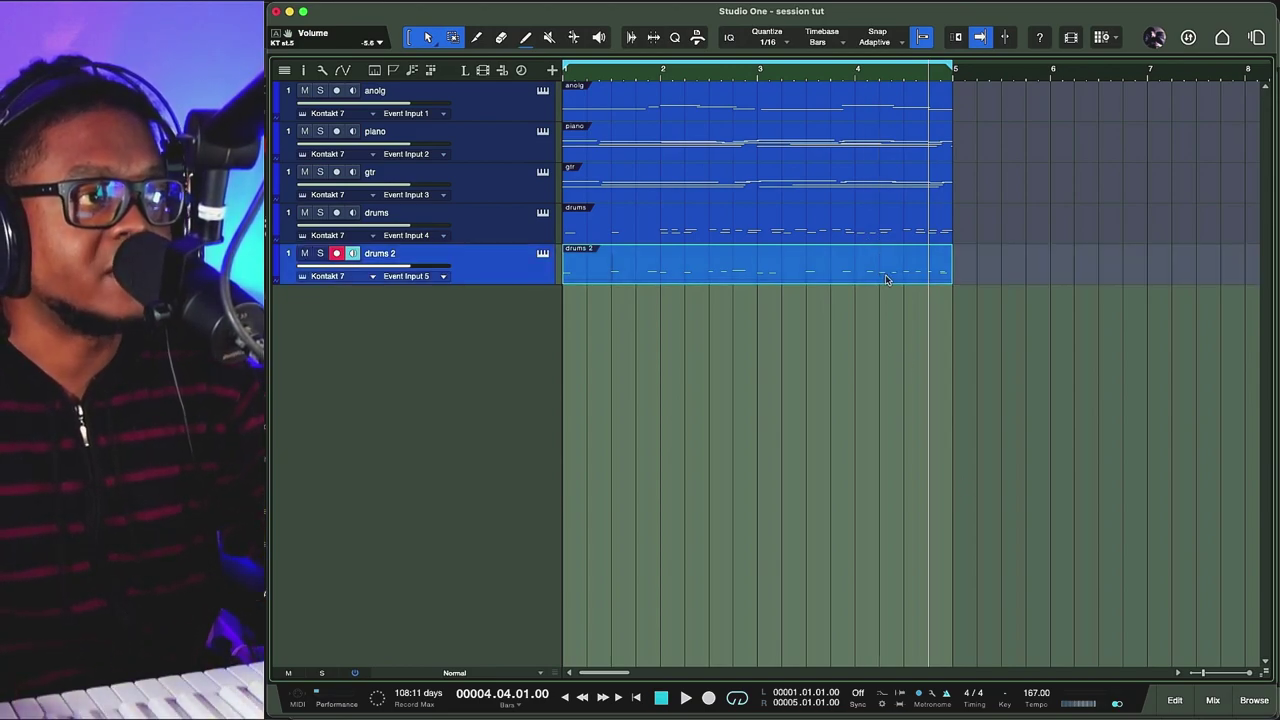
pyautogui.press('super+b')
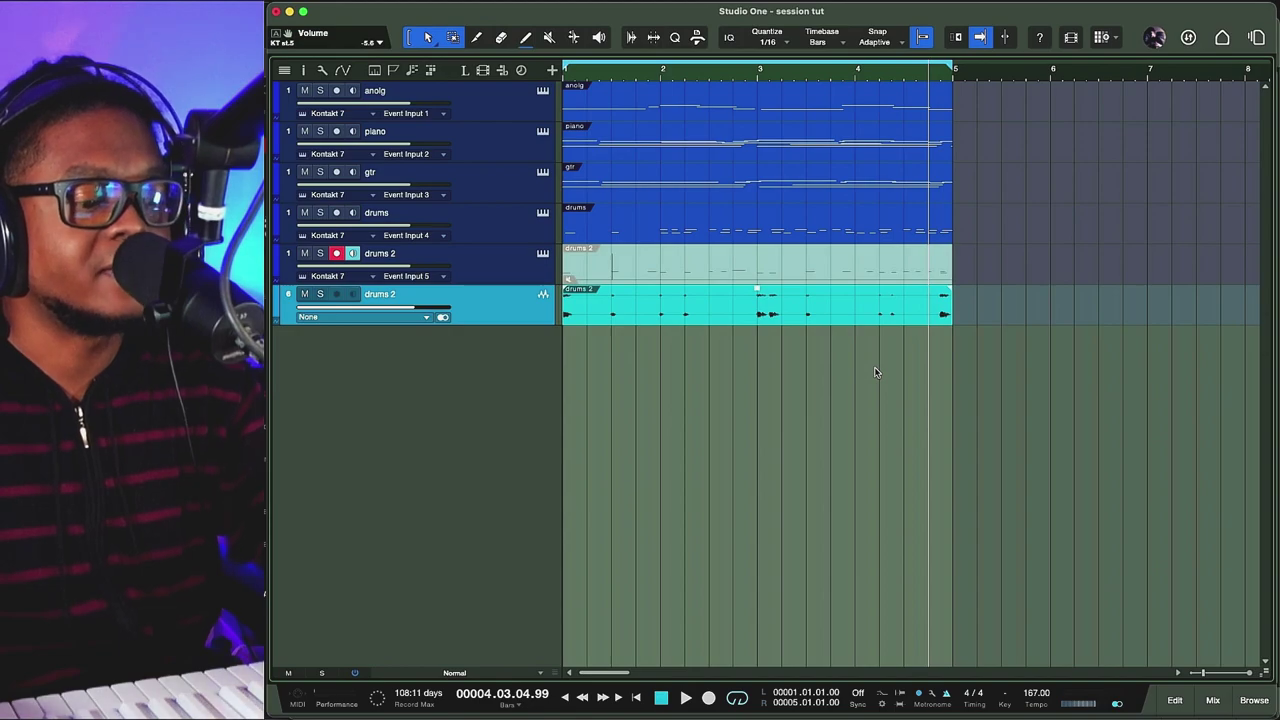
# Step: Play the loop with the bounced drums 2 audio track soloed and show its channel in the mixer
pyautogui.press('space')
pyautogui.press('s')
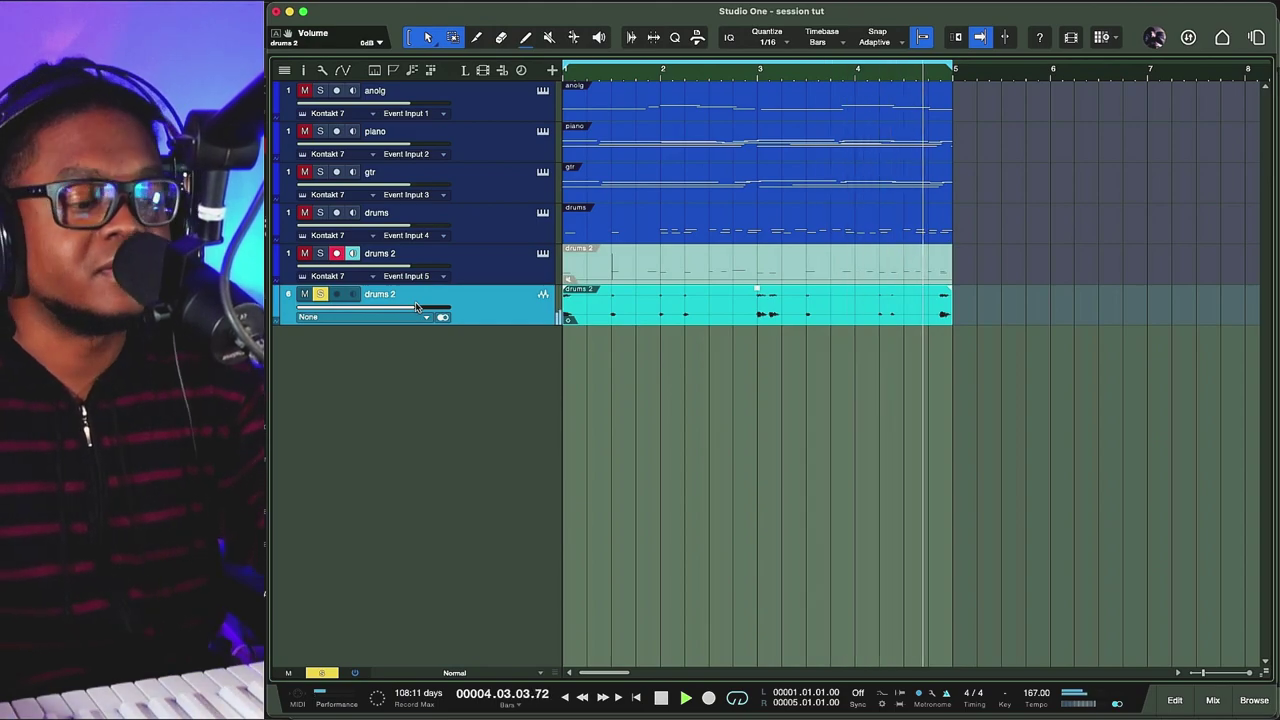
pyautogui.press('F3')
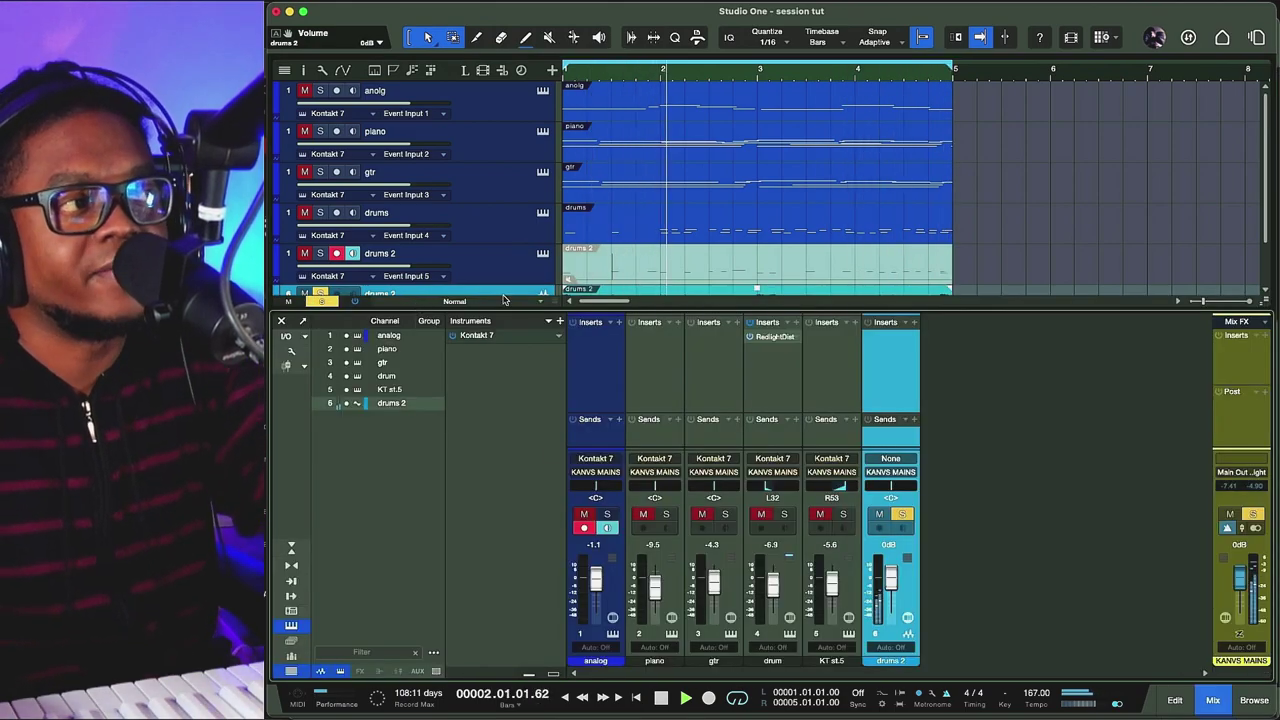
pyautogui.scroll(-2, 503, 291)
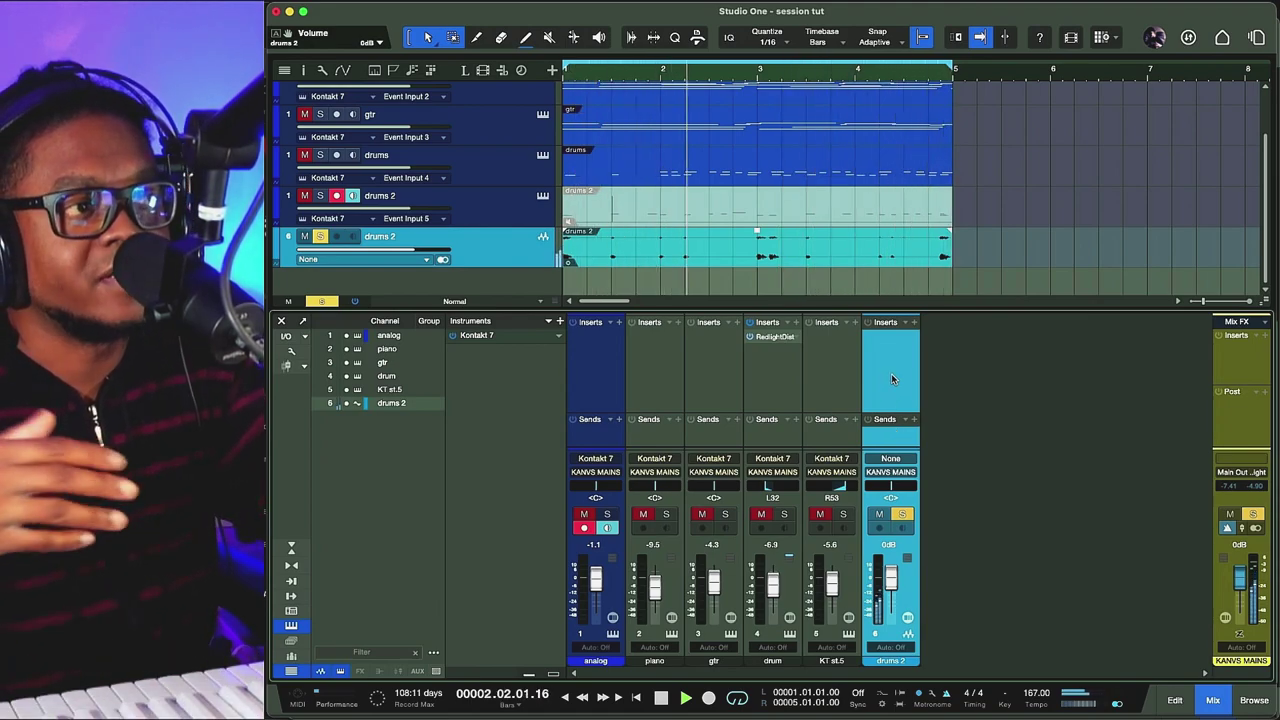
# Step: Select the five Kontakt channels from analog to KT st.5 and colour them all orange
pyautogui.click(819, 393)
pyautogui.click(735, 395)
pyautogui.click(706, 390)
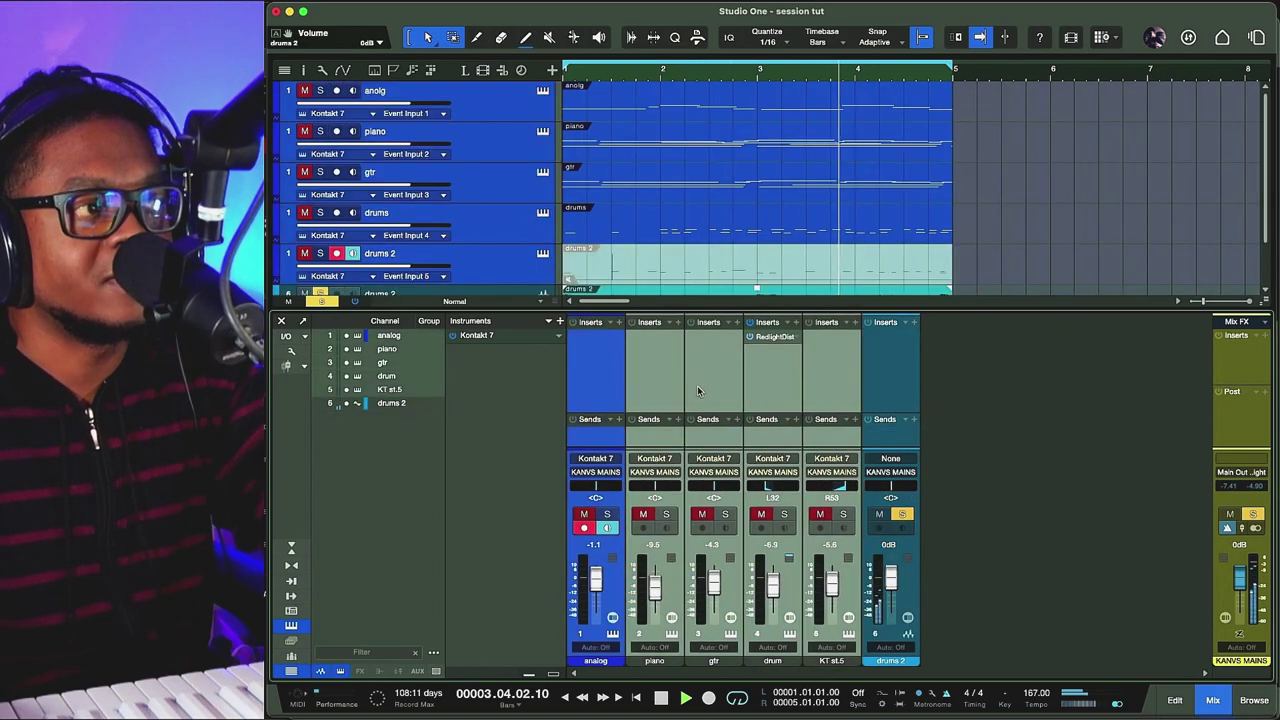
pyautogui.click(674, 388)
pyautogui.click(885, 390)
pyautogui.click(805, 388)
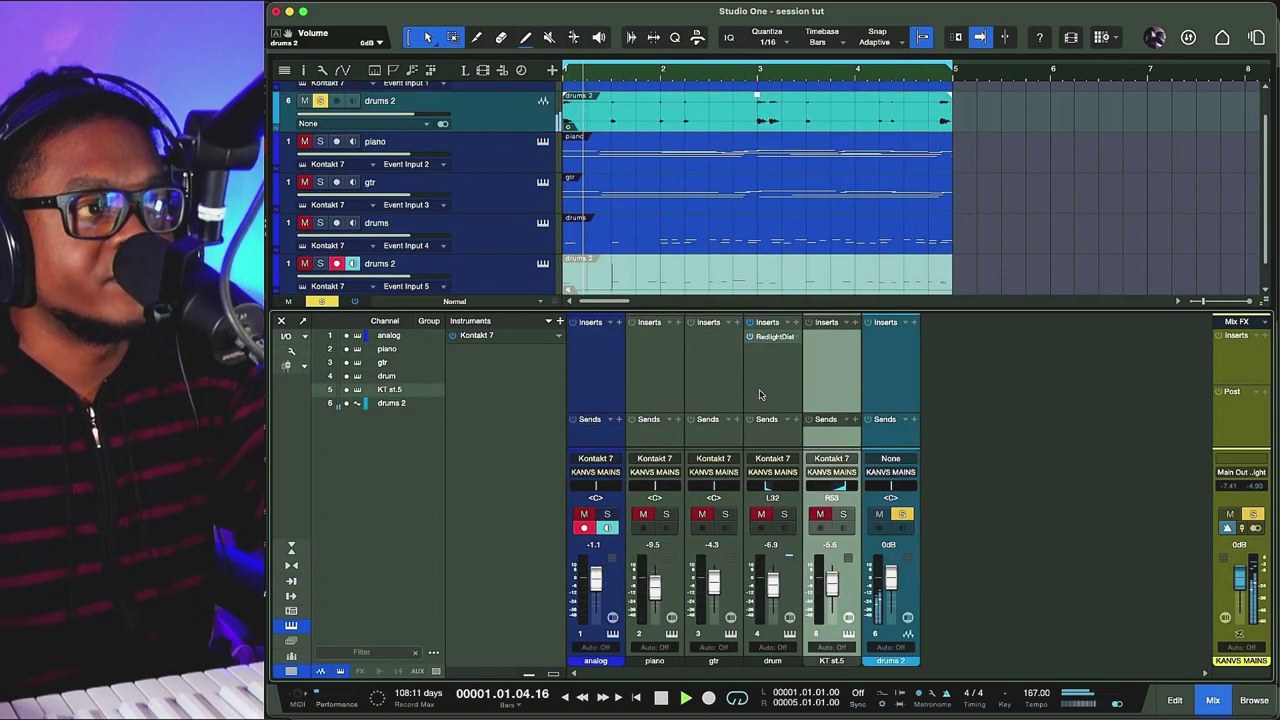
pyautogui.keyDown('shift'); pyautogui.click(815, 370); pyautogui.keyUp('shift')
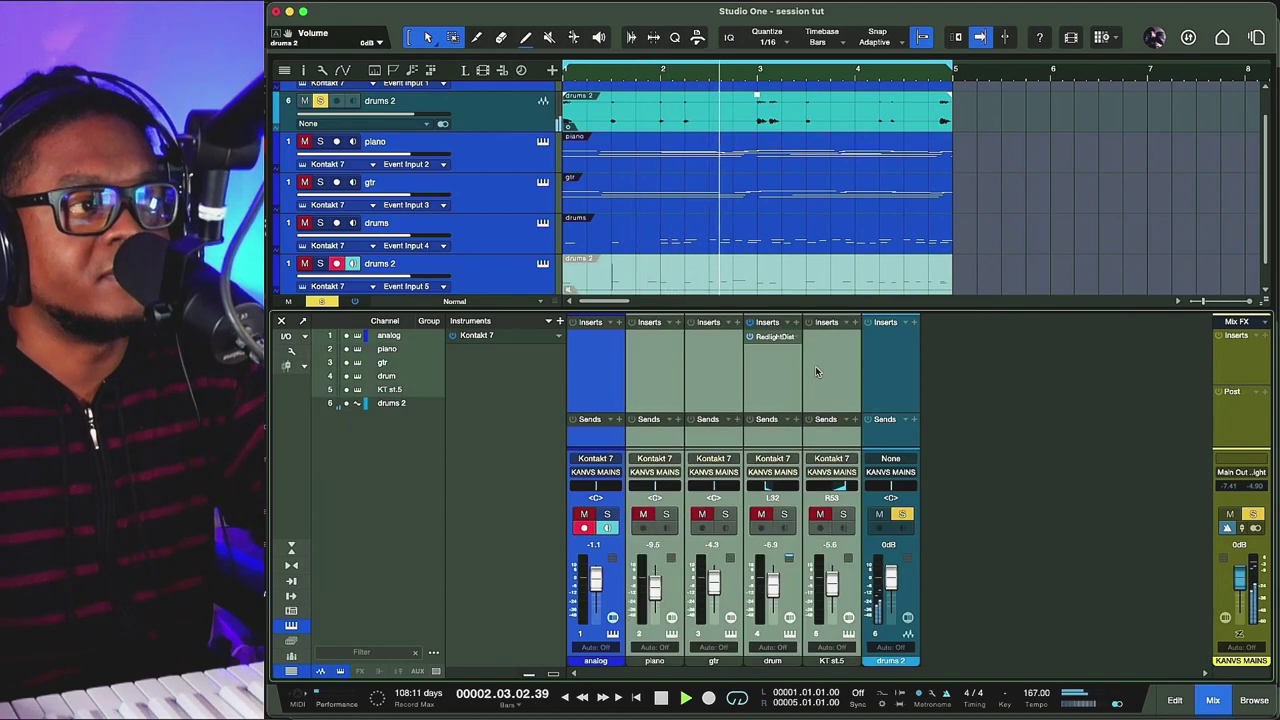
pyautogui.click(781, 665)
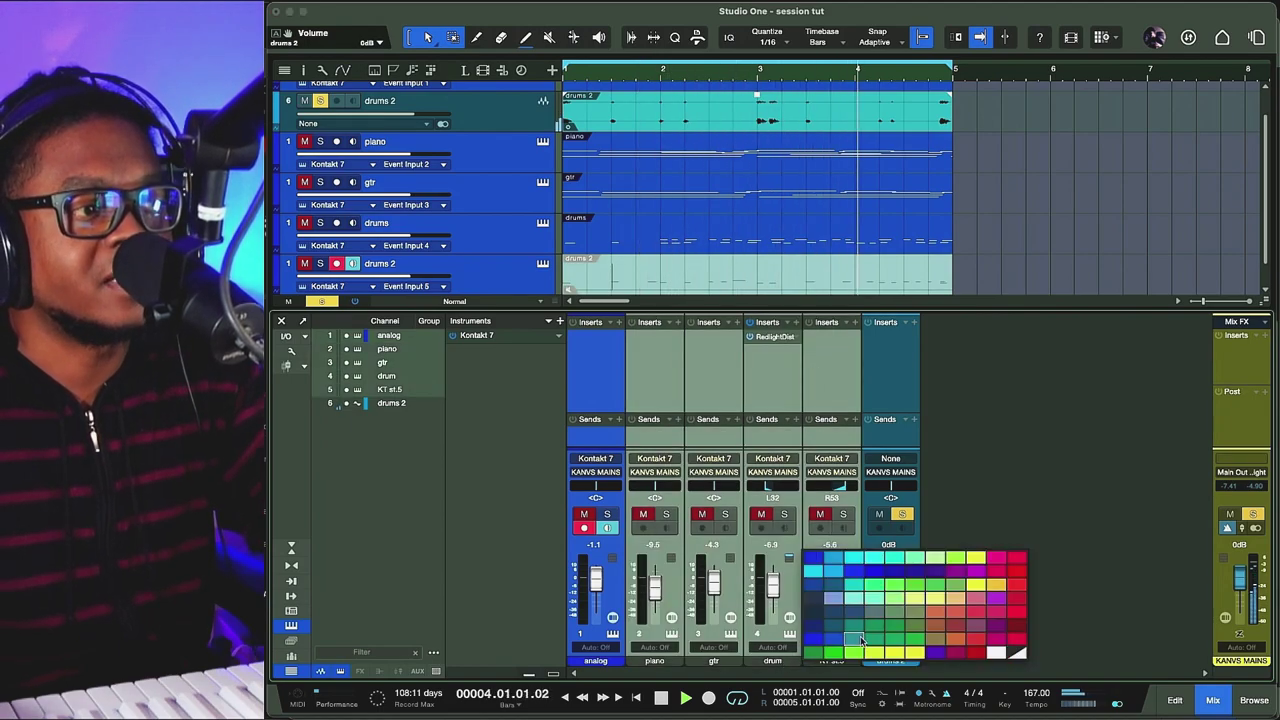
pyautogui.click(955, 642)
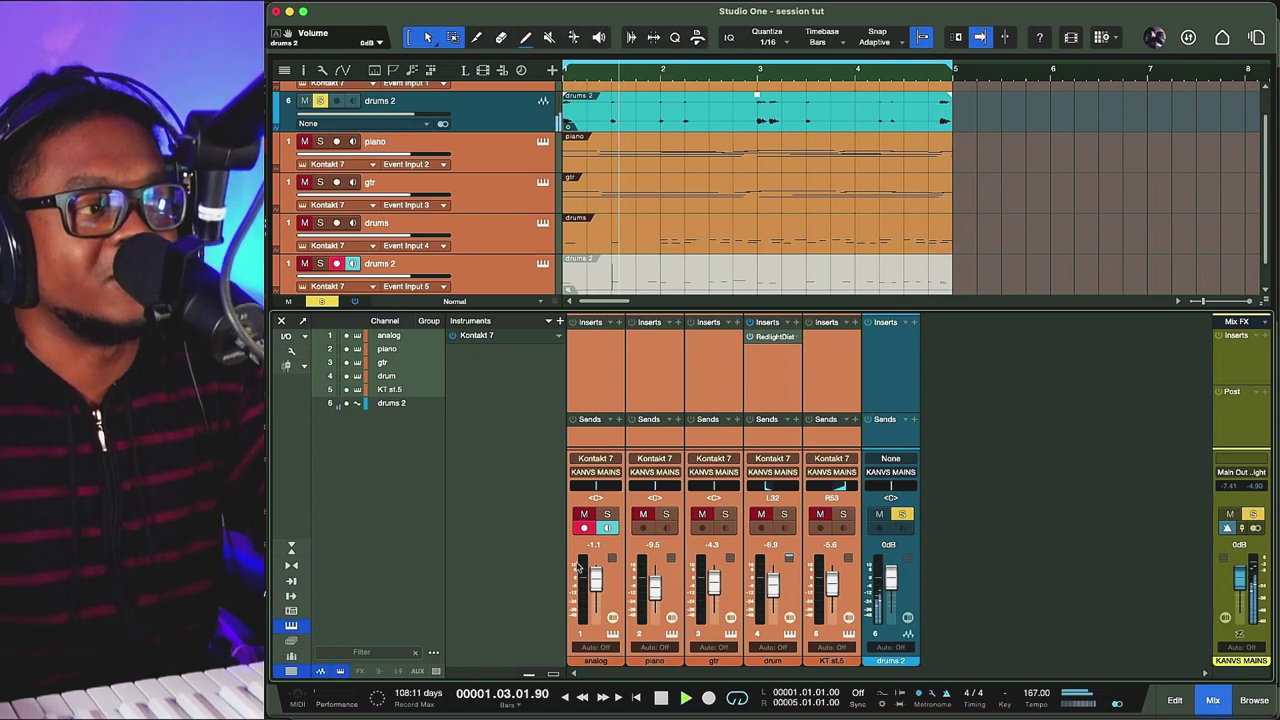
# Step: Hide the mixer and move the drums 2 audio track between the drums track and the drums 2 instrument track
pyautogui.moveTo(630, 64); pyautogui.dragTo(632, 60)
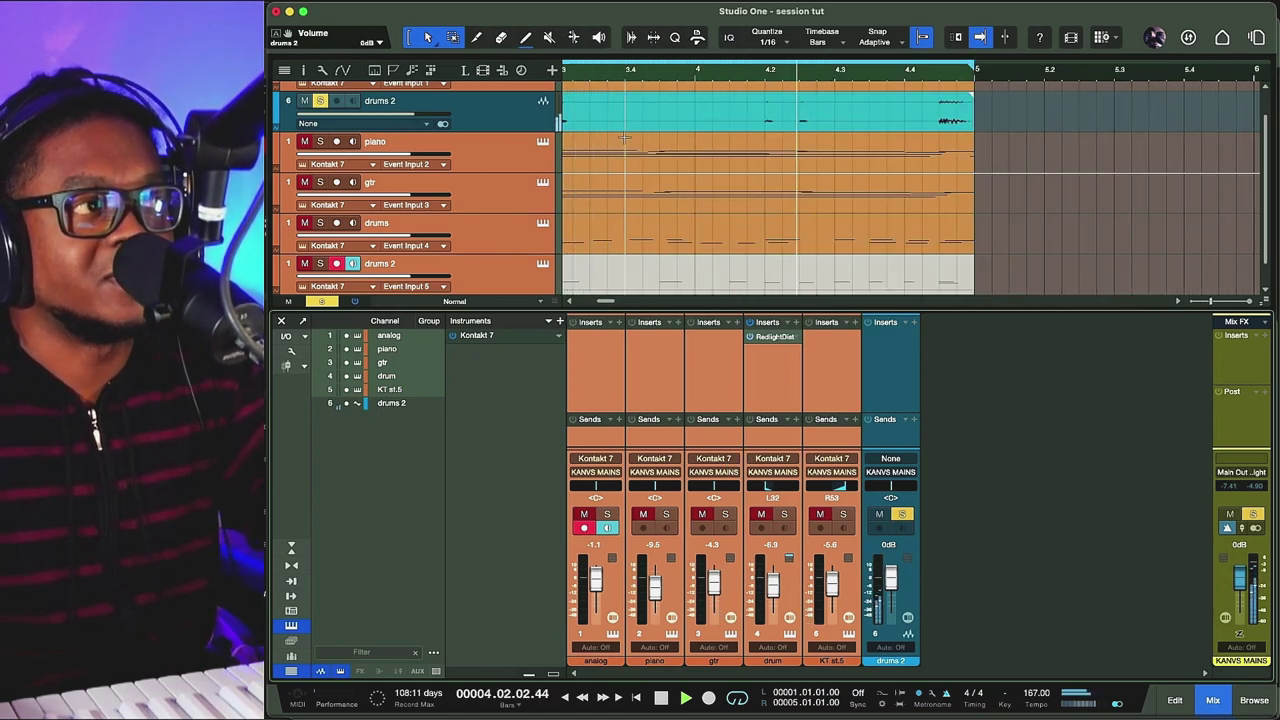
pyautogui.click(488, 116)
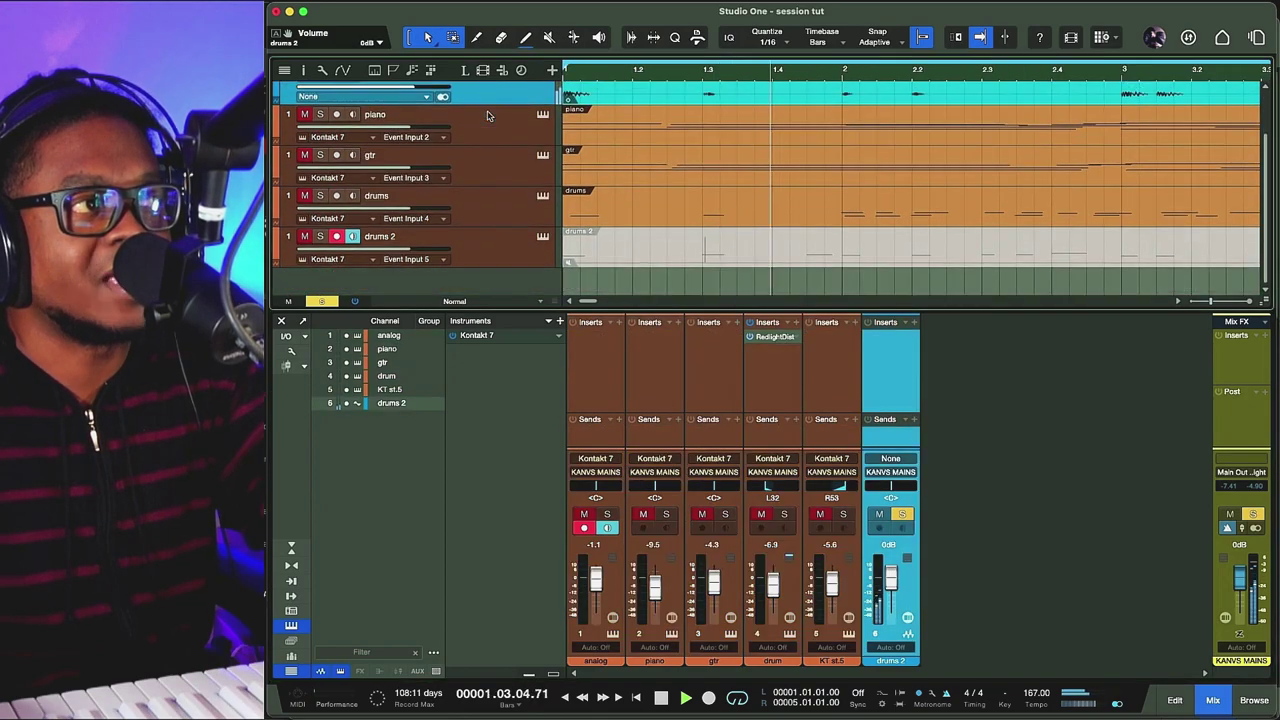
pyautogui.scroll(2, 488, 116)
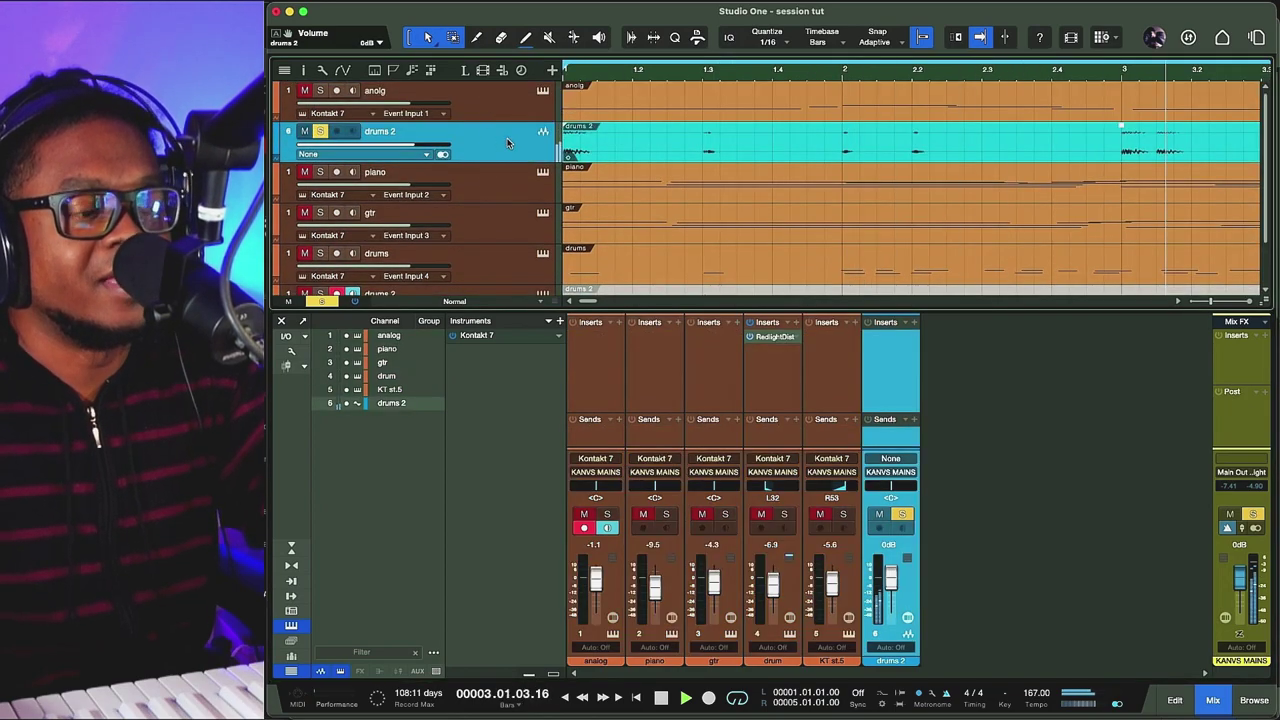
pyautogui.press('F3')
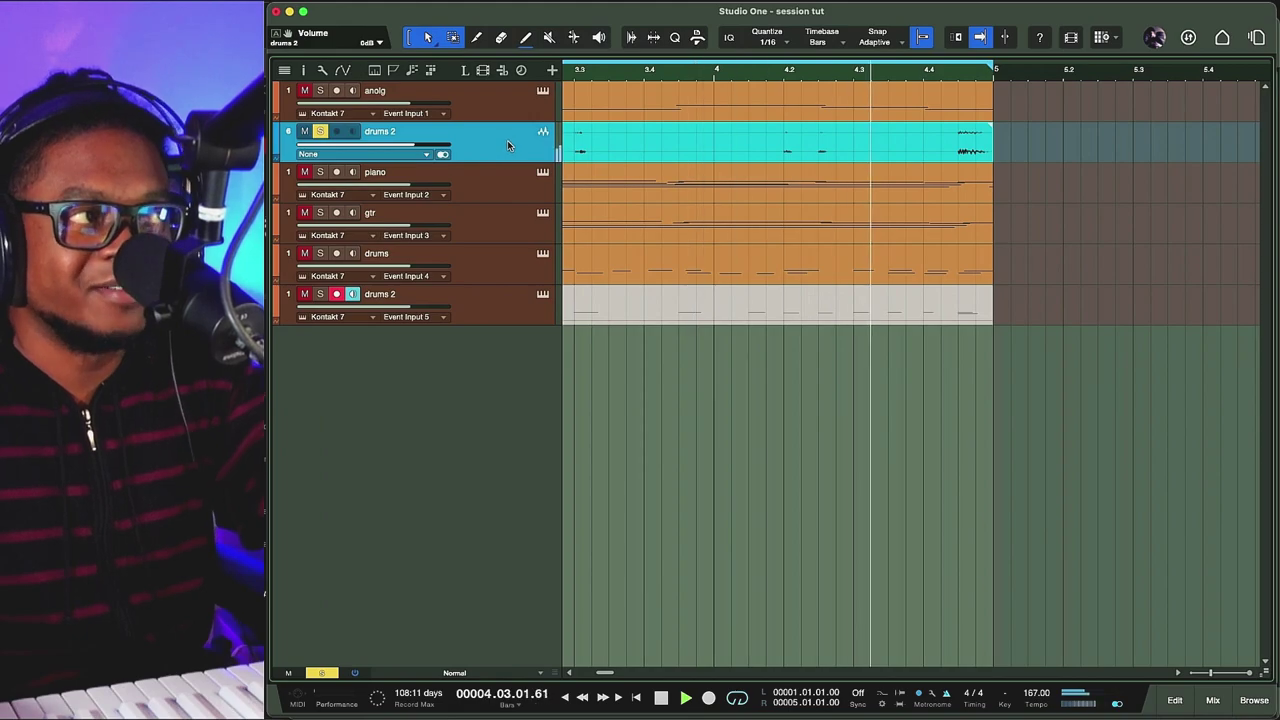
pyautogui.moveTo(508, 258); pyautogui.dragTo(494, 278)
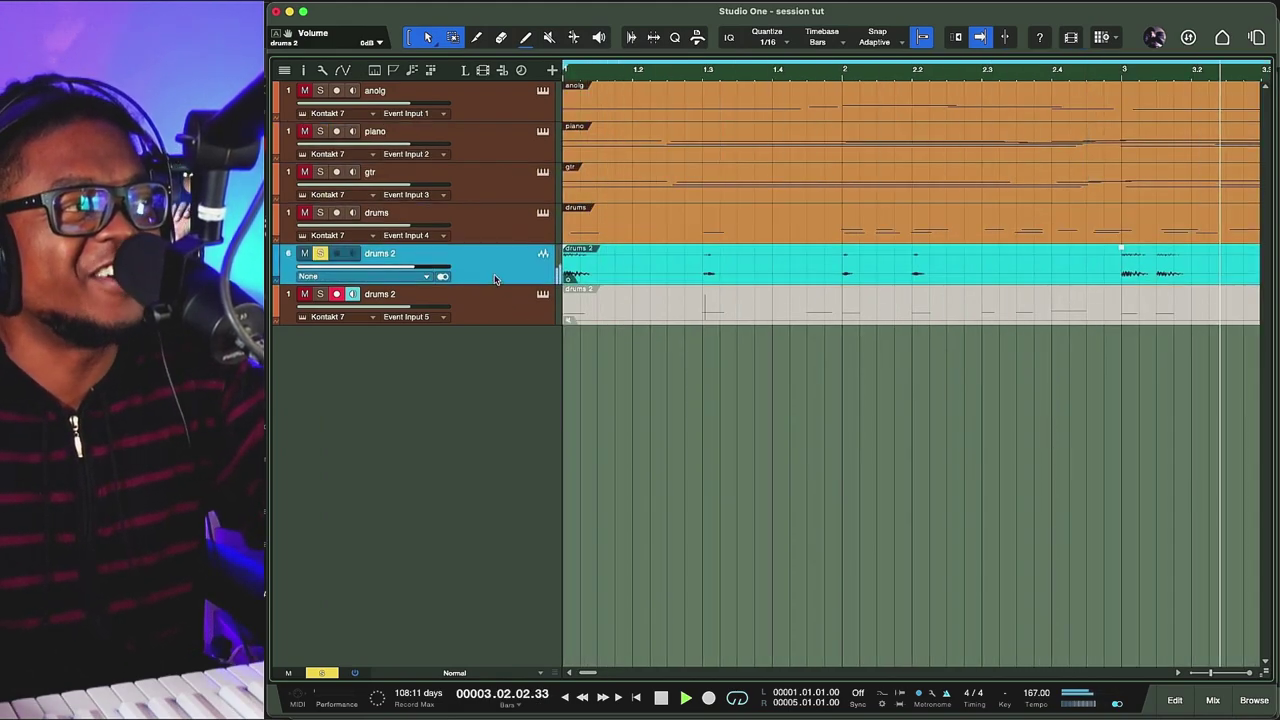
# Step: Check the channel order in the mixer, hide it and move the drums 2 audio track to the end of the track list
pyautogui.press('F3')
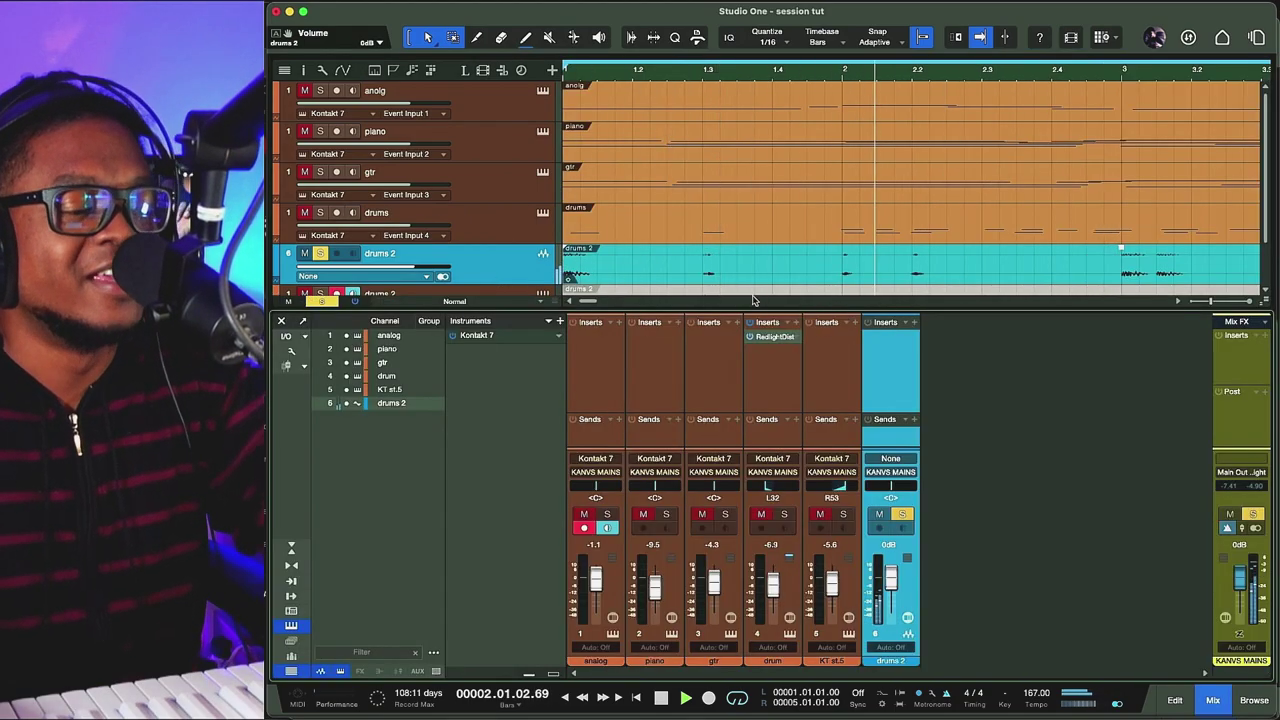
pyautogui.press('F3')
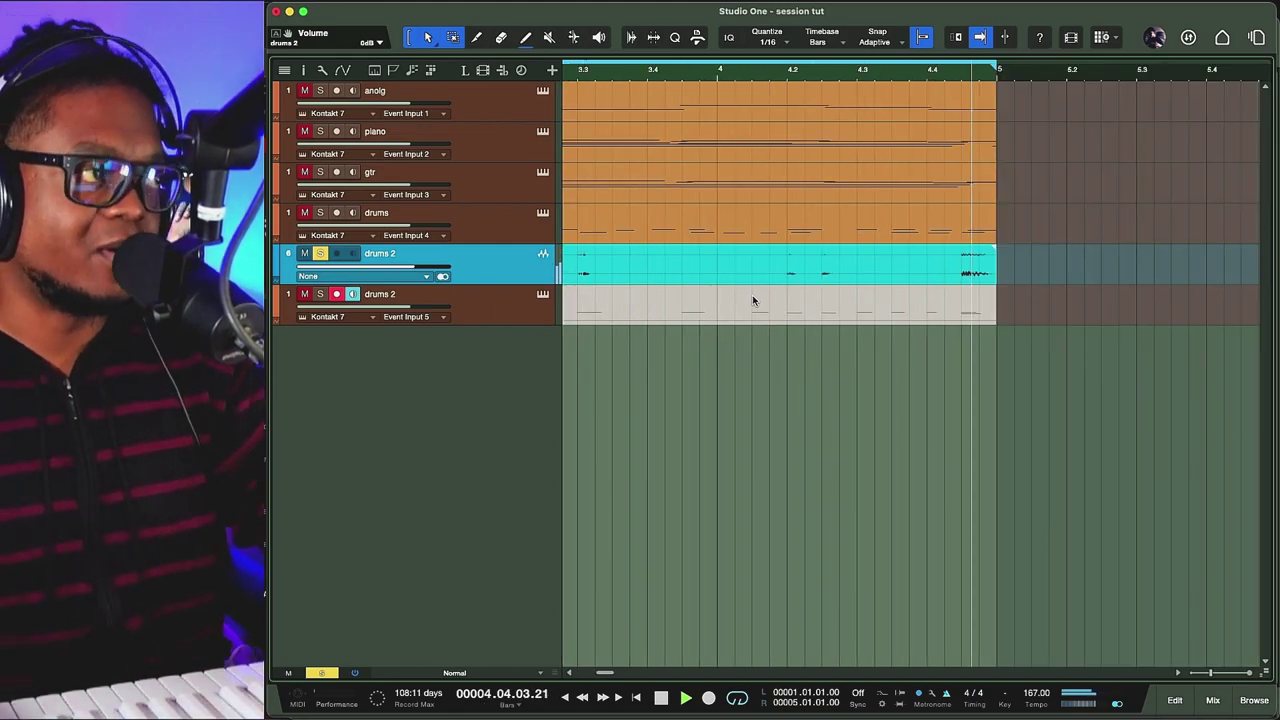
pyautogui.moveTo(501, 334); pyautogui.dragTo(503, 331)
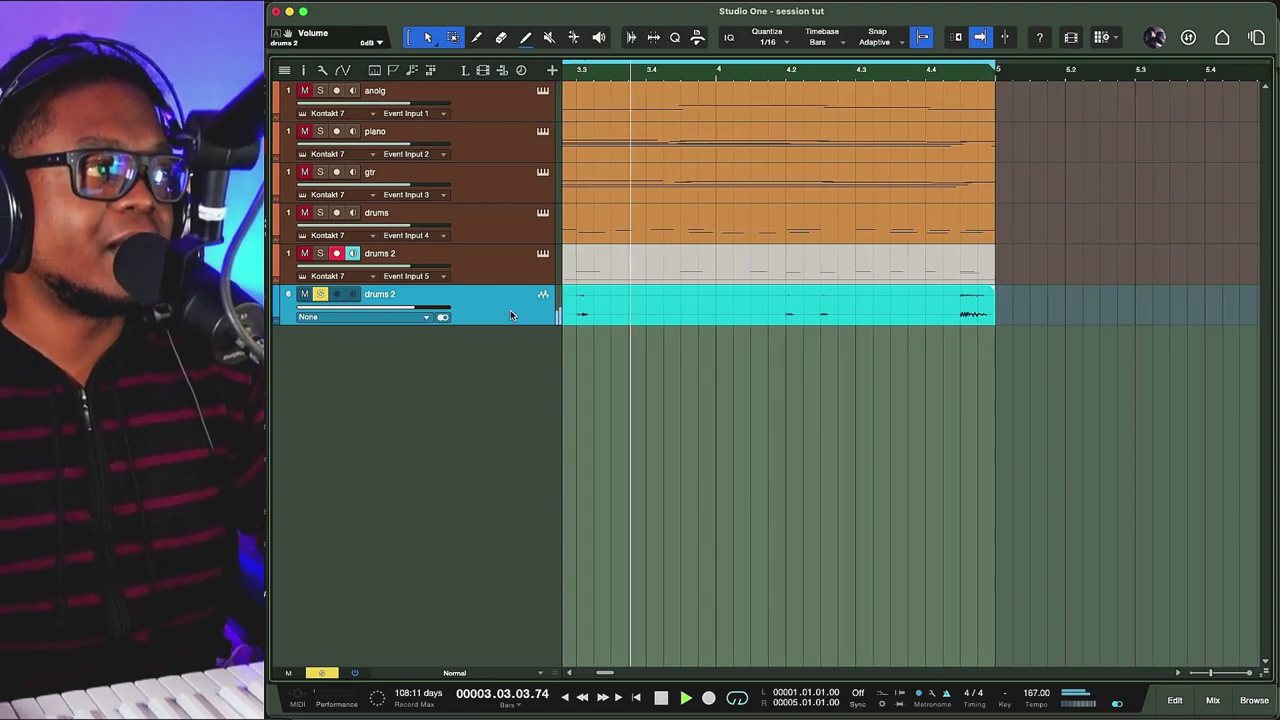
# Step: Move the drums 2 audio track above analog, reopen the mixer and select all the Kontakt tracks down to drums 2
pyautogui.moveTo(490, 210); pyautogui.dragTo(498, 115)
pyautogui.press('F3')
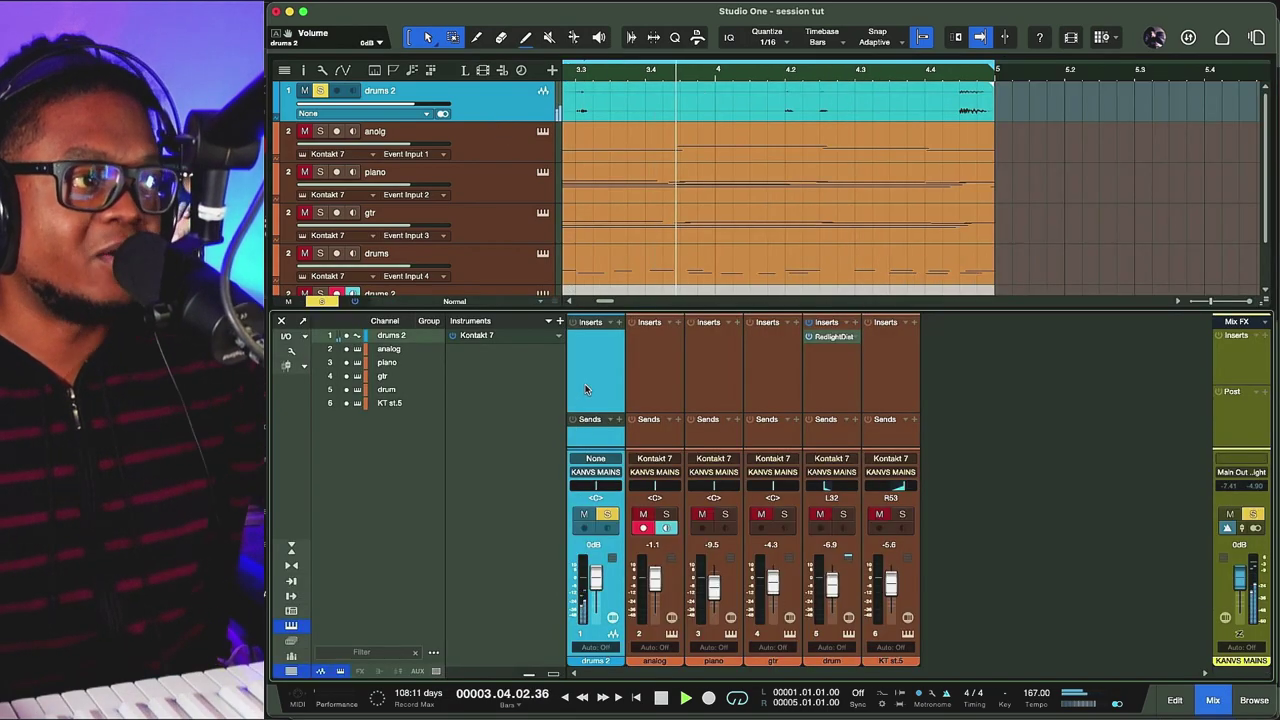
pyautogui.click(512, 150)
pyautogui.scroll(-1, 512, 176)
pyautogui.scroll(-2, 512, 176)
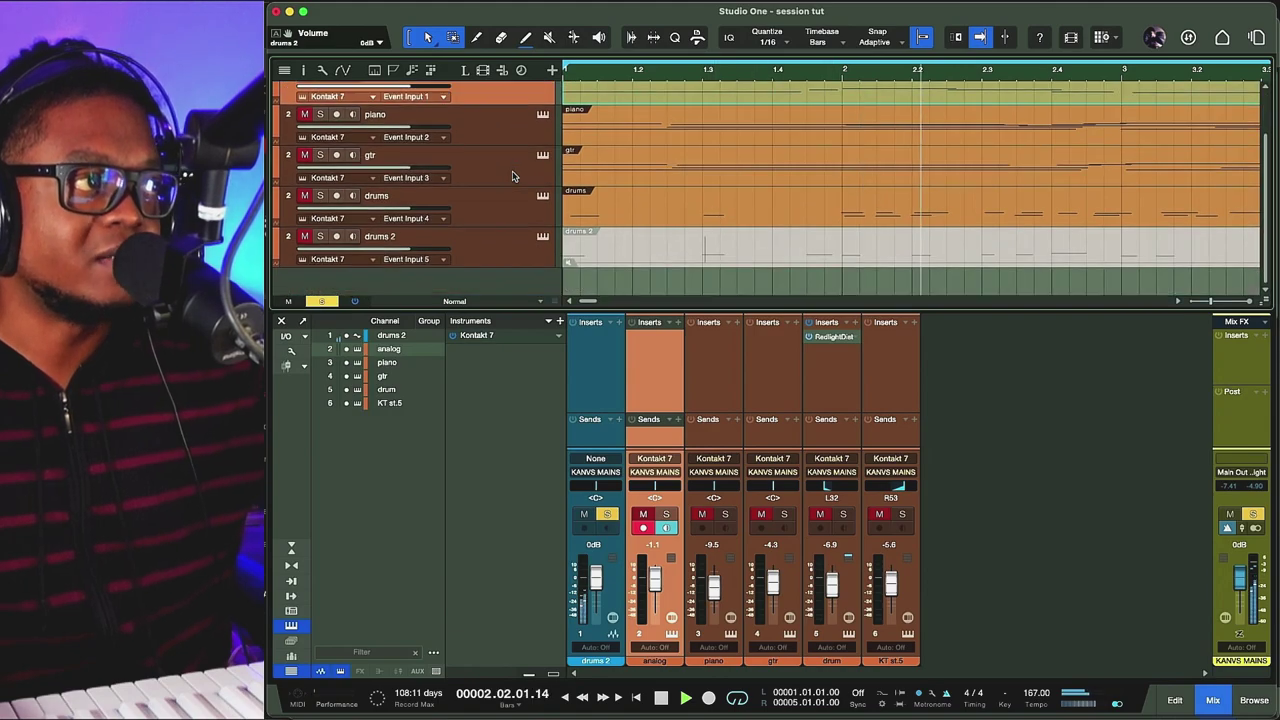
pyautogui.click(511, 241)
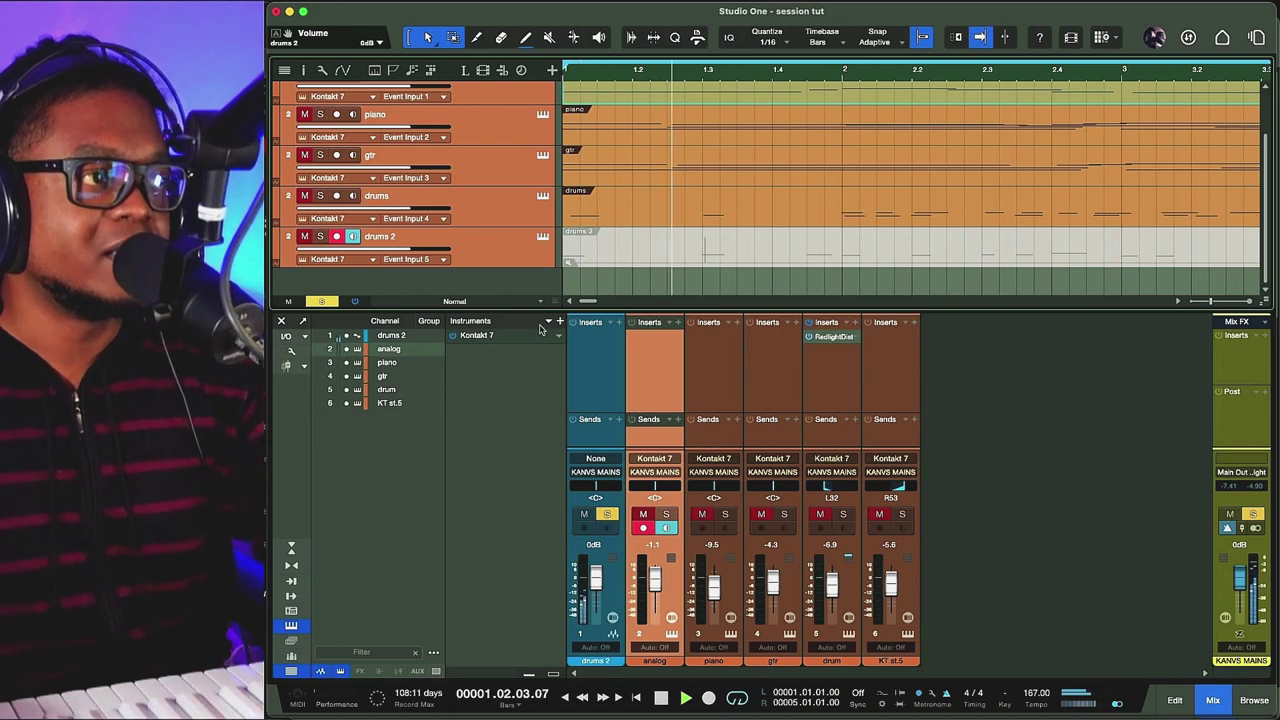
pyautogui.scroll(3, 514, 191)
# Step: Move the drums 2 audio track down the track list in stages to below the drums 2 instrument track and stop playback
pyautogui.click(475, 117)
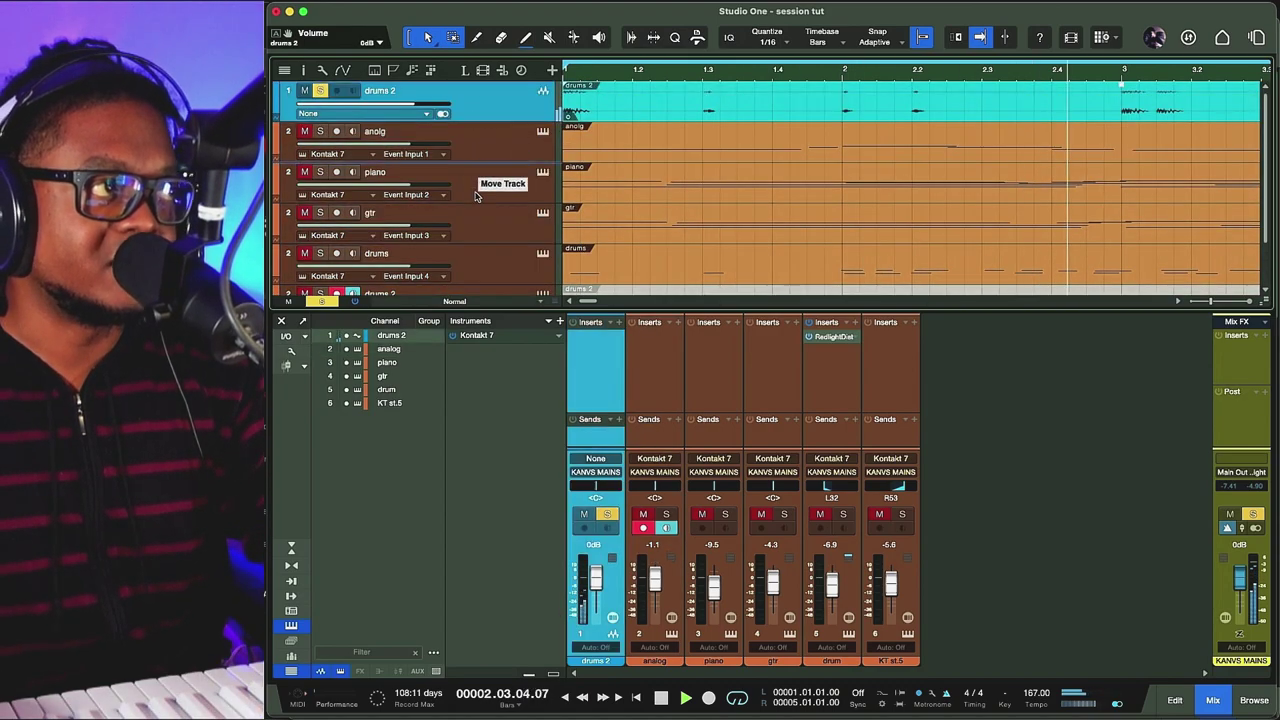
pyautogui.moveTo(475, 263); pyautogui.dragTo(476, 259)
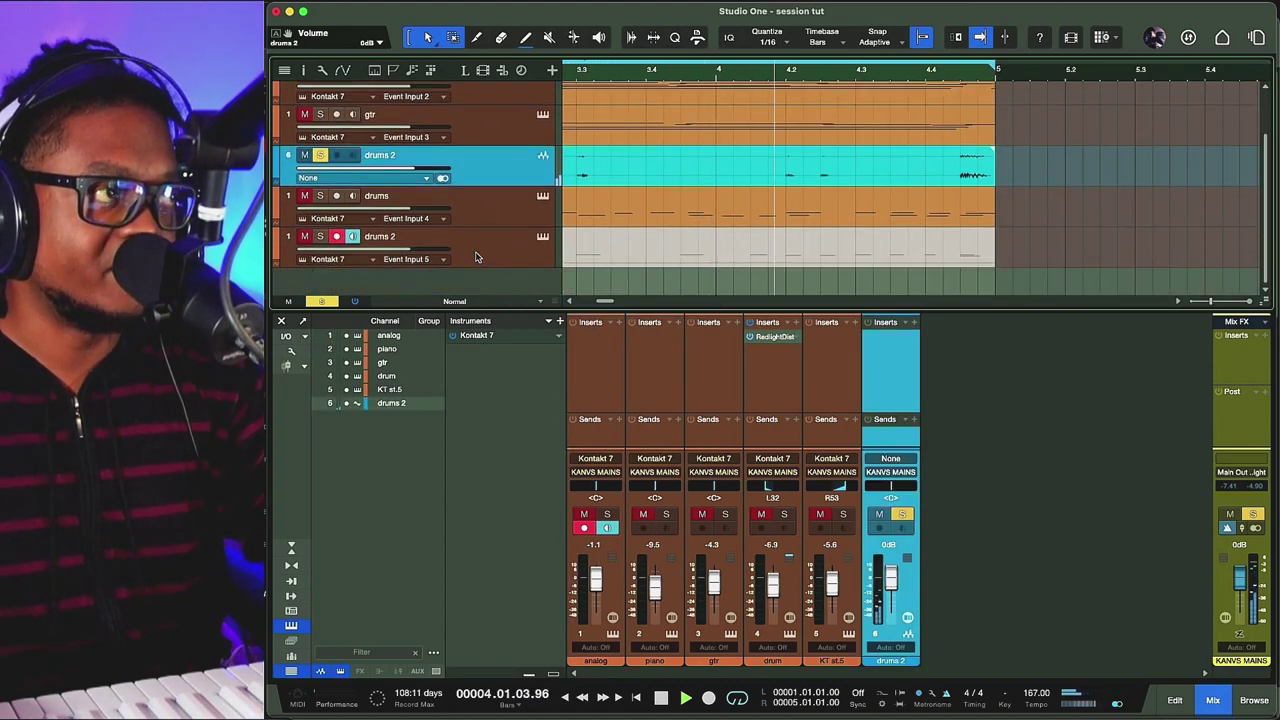
pyautogui.moveTo(472, 178); pyautogui.dragTo(472, 240)
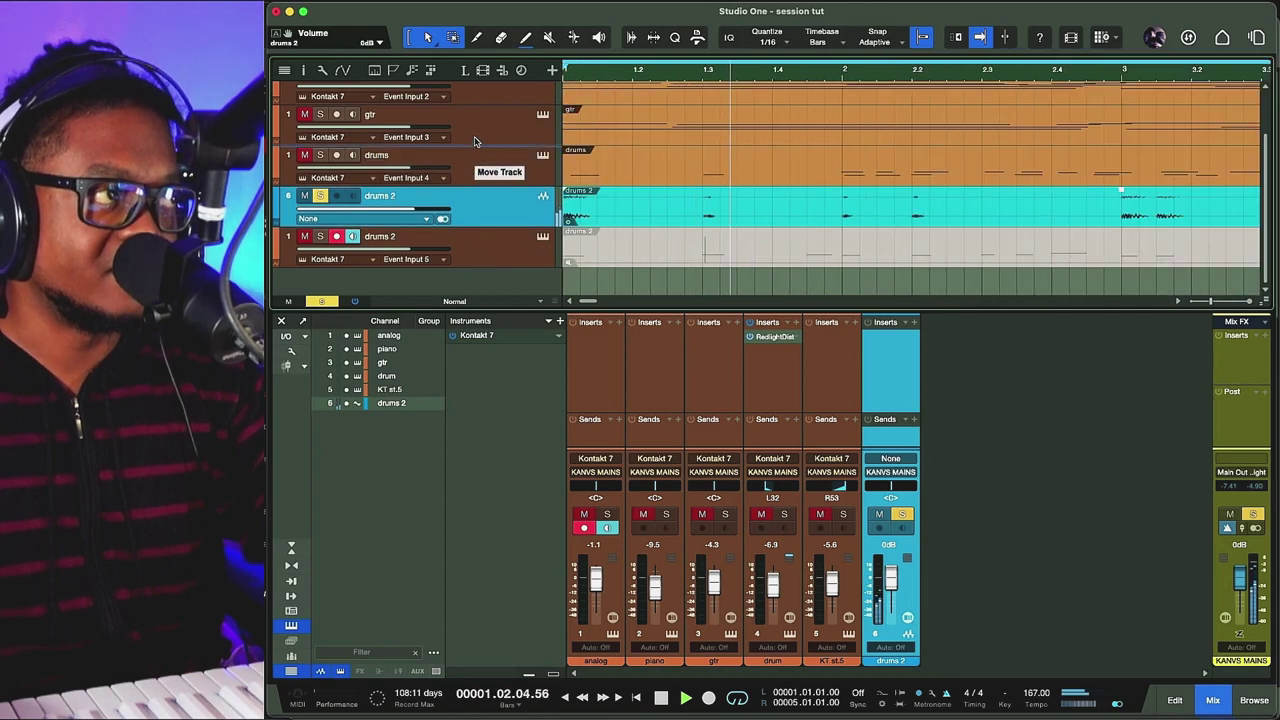
pyautogui.moveTo(475, 113); pyautogui.dragTo(500, 250)
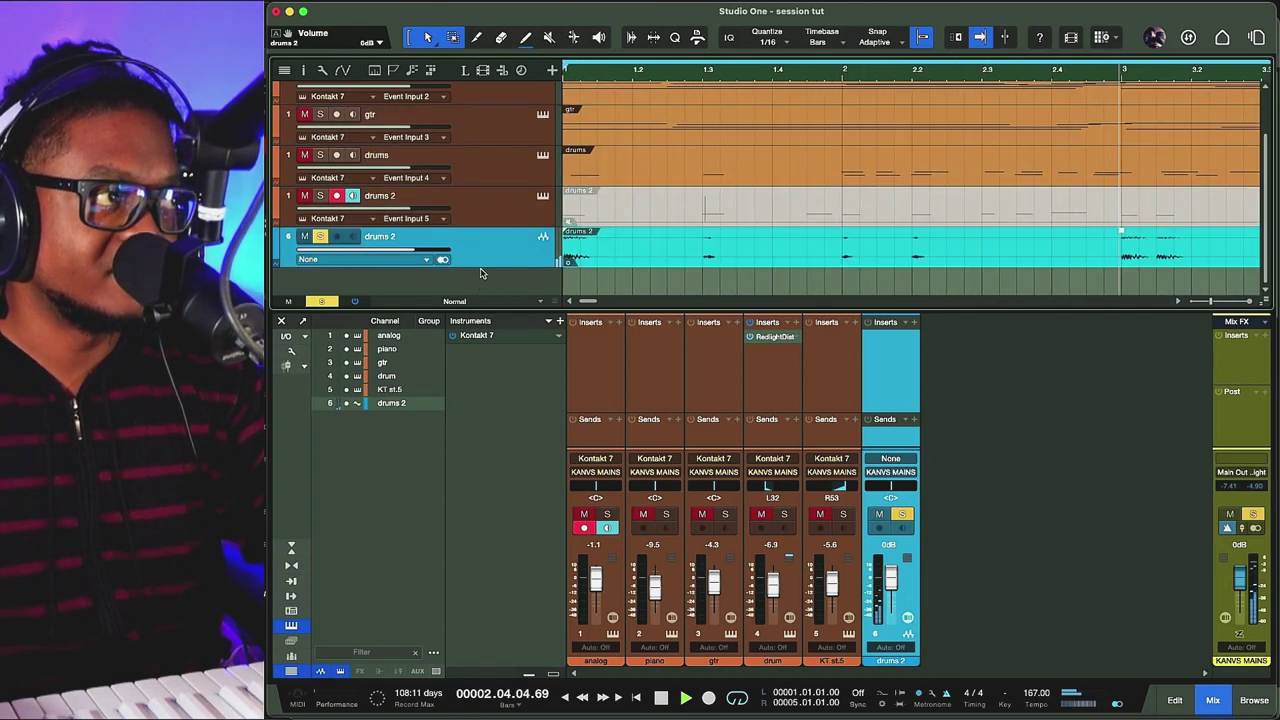
pyautogui.press('space')
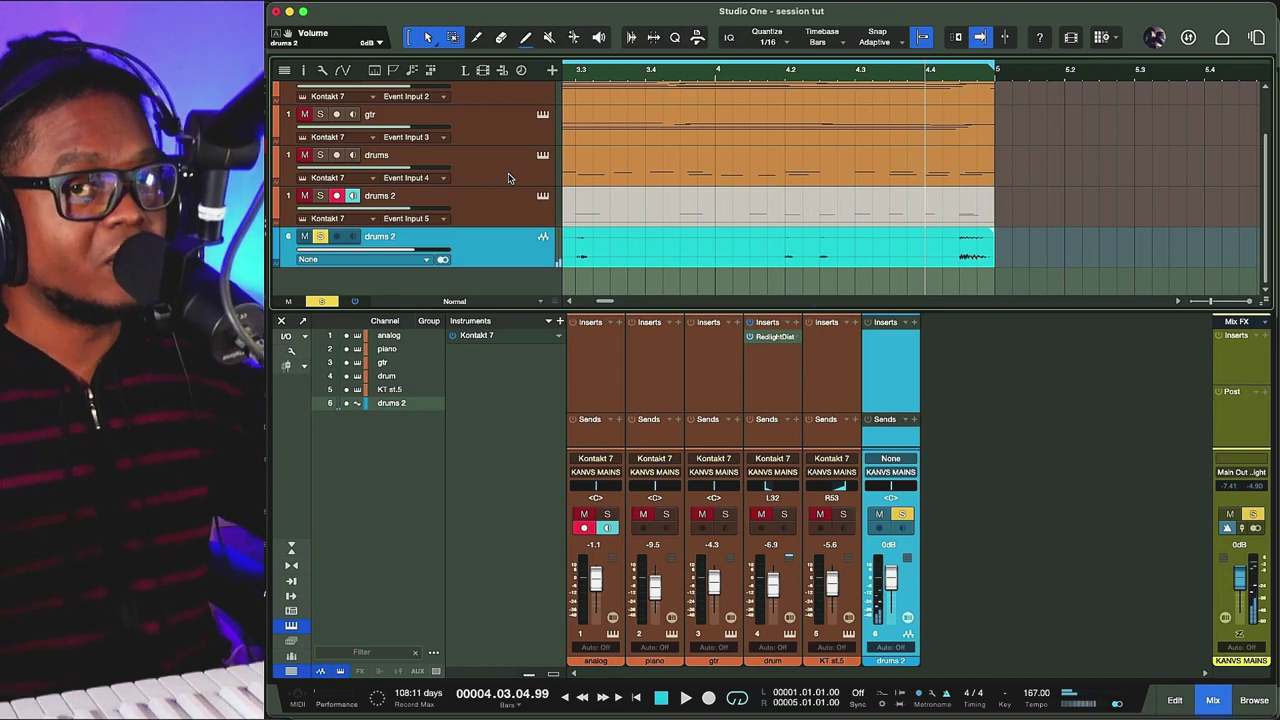